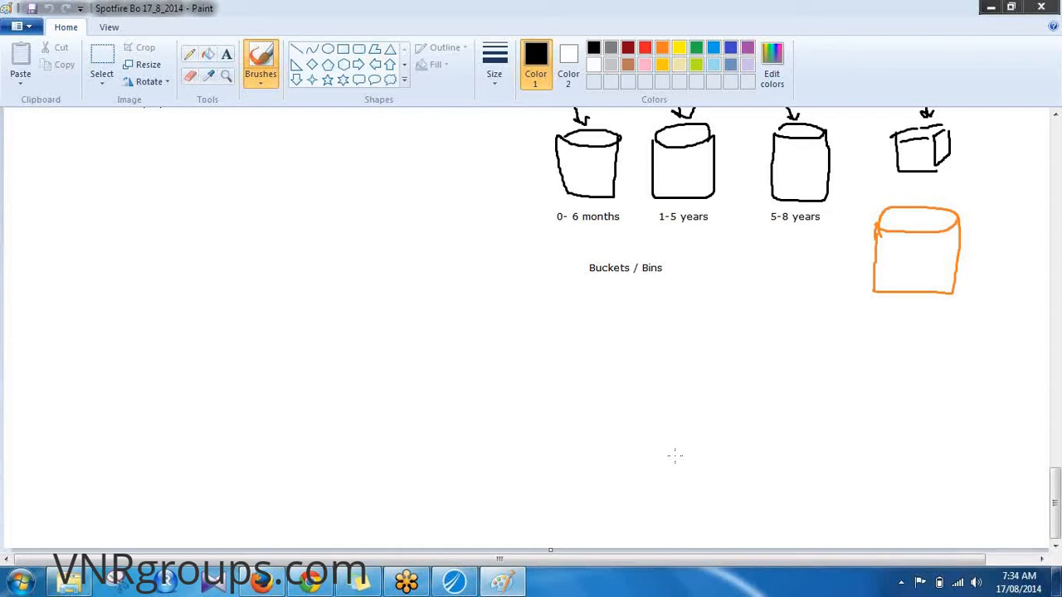
Draw a large black freehand square frame in the empty canvas area to the left of the Buckets / Bins sketch
{"action": "scroll", "coordinate": [690, 452], "scroll_direction": "up", "scroll_amount": 20}
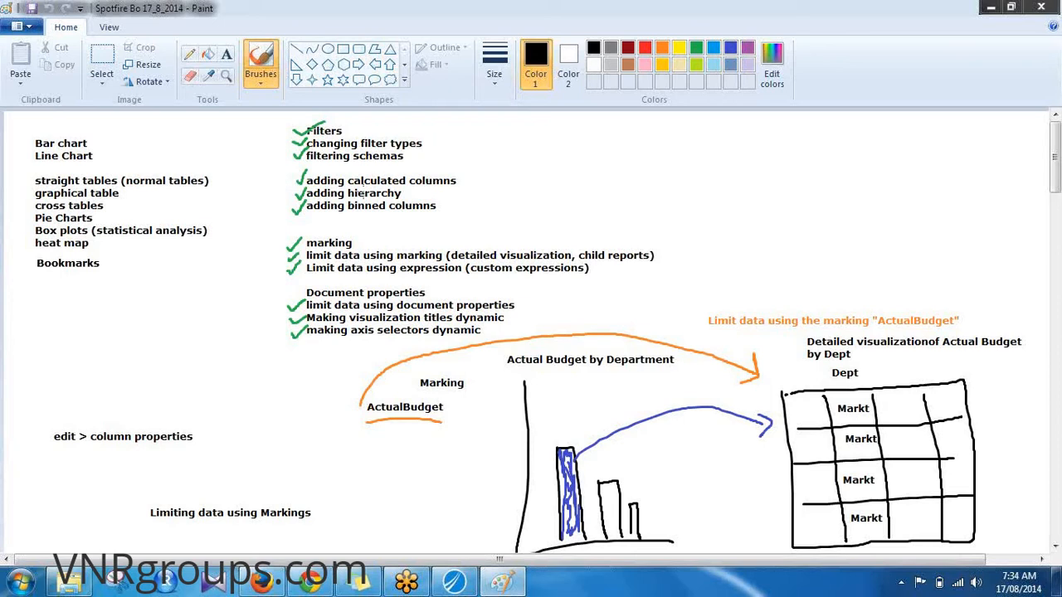
{"action": "scroll", "coordinate": [365, 191], "scroll_direction": "down", "scroll_amount": 20}
{"action": "scroll", "coordinate": [375, 259], "scroll_direction": "up", "scroll_amount": 3}
{"action": "scroll", "coordinate": [406, 145], "scroll_direction": "down", "scroll_amount": 3}
{"action": "mouse_move", "coordinate": [144, 236]}
{"action": "left_mouse_down"}
{"action": "mouse_move", "coordinate": [153, 390]}
{"action": "mouse_move", "coordinate": [211, 473]}
{"action": "mouse_move", "coordinate": [408, 447]}
{"action": "mouse_move", "coordinate": [394, 251]}
{"action": "mouse_move", "coordinate": [281, 219]}
{"action": "mouse_move", "coordinate": [159, 222]}
{"action": "mouse_move", "coordinate": [145, 232]}
{"action": "left_mouse_up"}
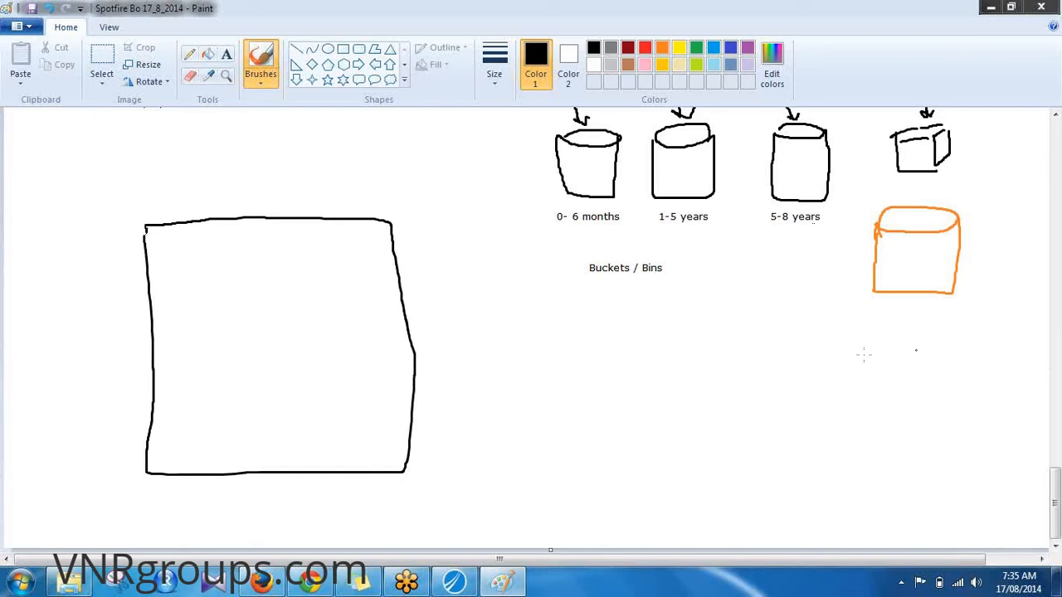
Sketch a bar chart inside the square frame, with two axes and three bars of decreasing height
{"action": "mouse_move", "coordinate": [197, 263]}
{"action": "left_mouse_down"}
{"action": "mouse_move", "coordinate": [212, 380]}
{"action": "mouse_move", "coordinate": [343, 379]}
{"action": "left_mouse_up"}
{"action": "left_click_drag", "start_coordinate": [234, 307], "coordinate": [237, 384]}
{"action": "mouse_move", "coordinate": [235, 308]}
{"action": "left_mouse_down"}
{"action": "mouse_move", "coordinate": [249, 316]}
{"action": "mouse_move", "coordinate": [253, 393]}
{"action": "left_mouse_up"}
{"action": "mouse_move", "coordinate": [272, 340]}
{"action": "left_mouse_down"}
{"action": "mouse_move", "coordinate": [278, 395]}
{"action": "mouse_move", "coordinate": [277, 339]}
{"action": "mouse_move", "coordinate": [295, 340]}
{"action": "mouse_move", "coordinate": [296, 387]}
{"action": "mouse_move", "coordinate": [309, 385]}
{"action": "mouse_move", "coordinate": [307, 355]}
{"action": "mouse_move", "coordinate": [327, 383]}
{"action": "left_mouse_up"}
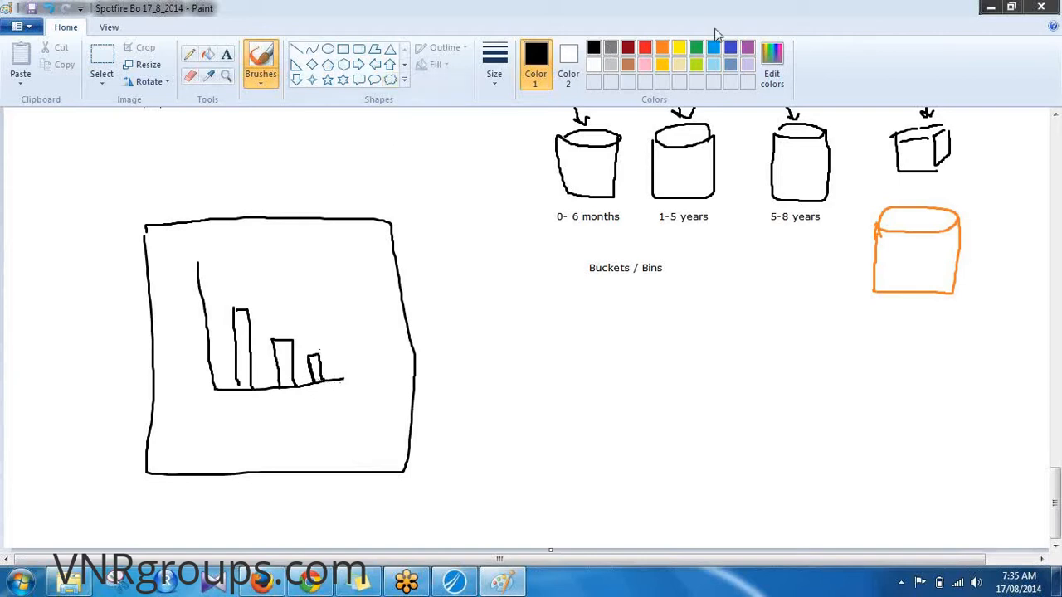
Draw an orange brush arrow that starts outside the square frame and points at the bar chart
{"action": "left_click", "coordinate": [696, 49]}
{"action": "left_click", "coordinate": [679, 48]}
{"action": "left_click", "coordinate": [662, 48]}
{"action": "left_click_drag", "start_coordinate": [362, 333], "coordinate": [540, 361]}
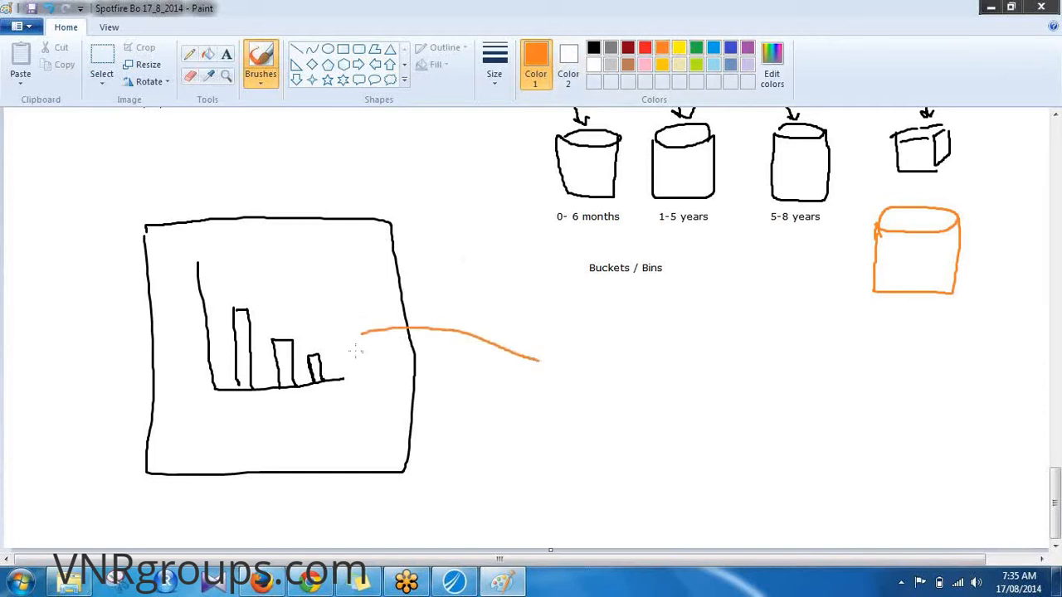
{"action": "mouse_move", "coordinate": [364, 322]}
{"action": "left_mouse_down"}
{"action": "mouse_move", "coordinate": [352, 340]}
{"action": "mouse_move", "coordinate": [387, 348]}
{"action": "left_mouse_up"}
Draw an orange dialog outline at the arrow's tail, with a wide rectangular input box inside its lower part
{"action": "mouse_move", "coordinate": [548, 318]}
{"action": "left_mouse_down"}
{"action": "mouse_move", "coordinate": [585, 473]}
{"action": "mouse_move", "coordinate": [569, 314]}
{"action": "mouse_move", "coordinate": [749, 372]}
{"action": "left_mouse_up"}
{"action": "mouse_move", "coordinate": [753, 412]}
{"action": "left_mouse_down"}
{"action": "mouse_move", "coordinate": [771, 500]}
{"action": "mouse_move", "coordinate": [628, 520]}
{"action": "mouse_move", "coordinate": [581, 491]}
{"action": "mouse_move", "coordinate": [588, 471]}
{"action": "mouse_move", "coordinate": [604, 492]}
{"action": "left_mouse_up"}
{"action": "mouse_move", "coordinate": [596, 446]}
{"action": "left_mouse_down"}
{"action": "mouse_move", "coordinate": [737, 447]}
{"action": "mouse_move", "coordinate": [749, 479]}
{"action": "mouse_move", "coordinate": [604, 491]}
{"action": "left_mouse_up"}
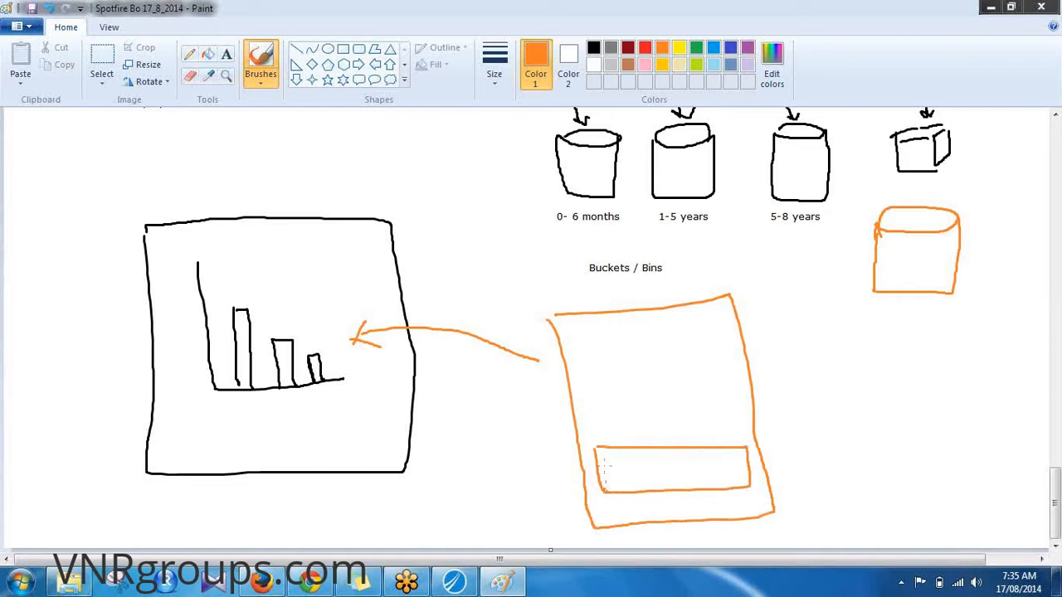
Add the black text label "Data" beside the upper edge of the orange dialog outline
{"action": "left_click", "coordinate": [226, 54]}
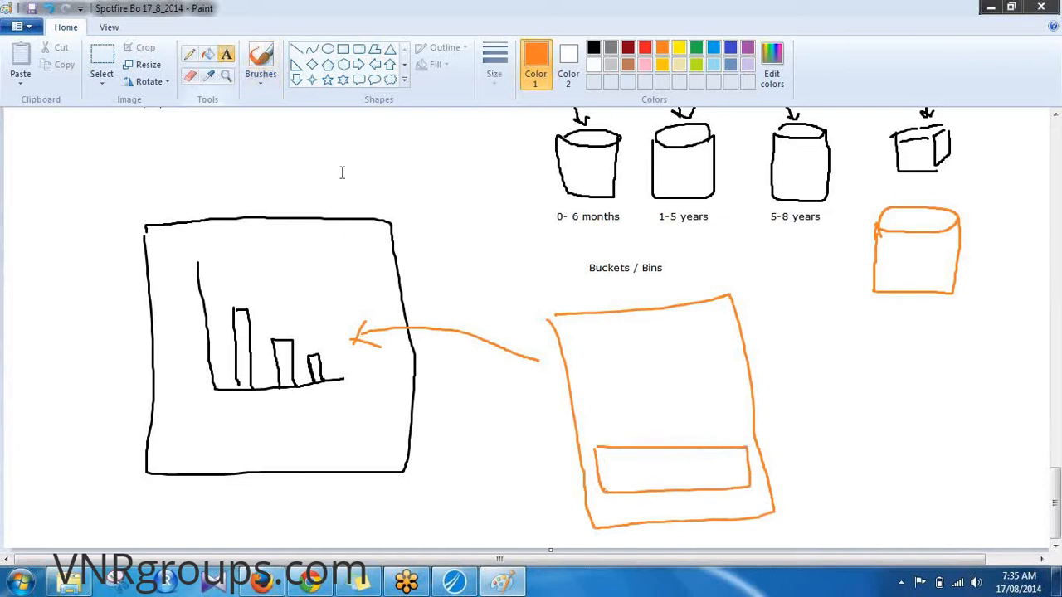
{"action": "left_click", "coordinate": [593, 50]}
{"action": "left_click", "coordinate": [526, 335]}
{"action": "type", "text": "Data"}
Add the text "Limit Data Using Expression" just above the inner orange box
{"action": "left_click", "coordinate": [595, 436]}
{"action": "left_click", "coordinate": [594, 436]}
{"action": "type", "text": "Lim"}
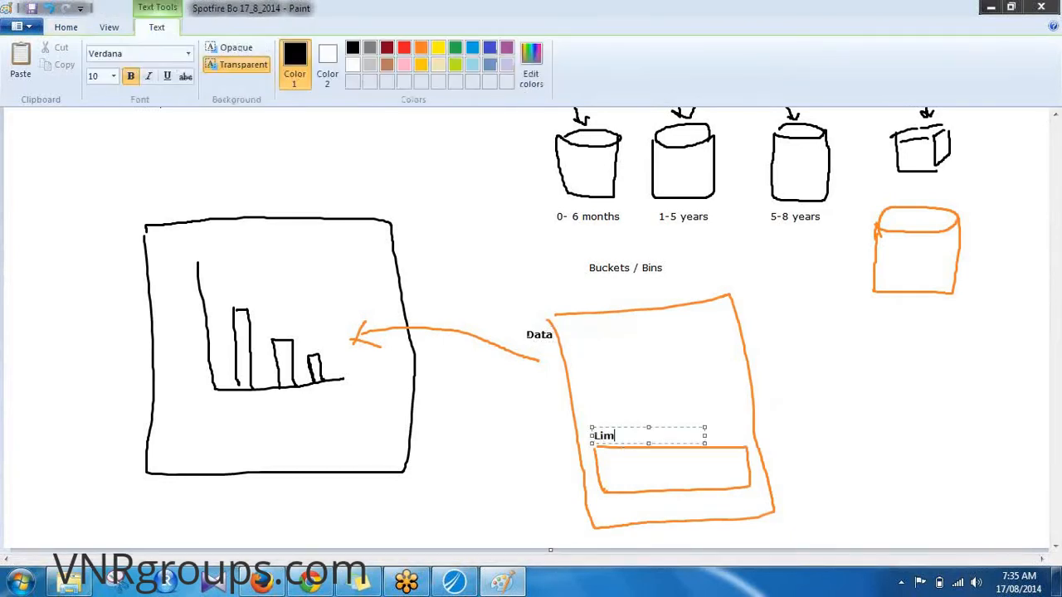
{"action": "type", "text": "it Data Using"}
{"action": "key", "text": "BackSpace"}
{"action": "key", "text": "BackSpace"}
{"action": "key", "text": "BackSpace"}
{"action": "key", "text": "BackSpace"}
{"action": "type", "text": "sing Expression"}
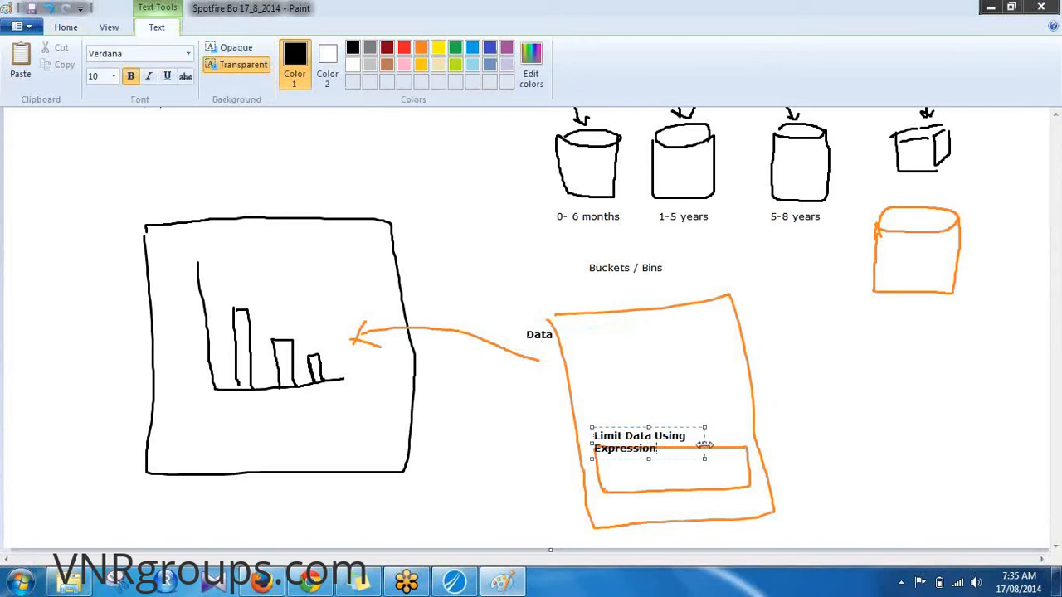
Widen the "Limit Data Using Expression" text box to fit one line and remove the bold formatting
{"action": "left_click_drag", "start_coordinate": [704, 443], "coordinate": [794, 443]}
{"action": "key", "text": "ctrl+a"}
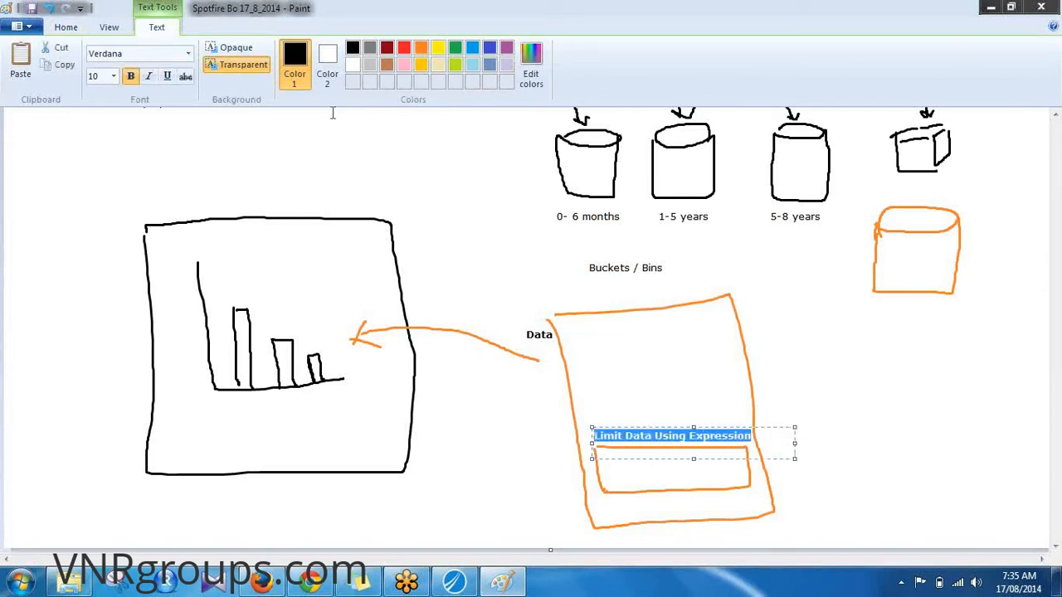
{"action": "left_click", "coordinate": [133, 77]}
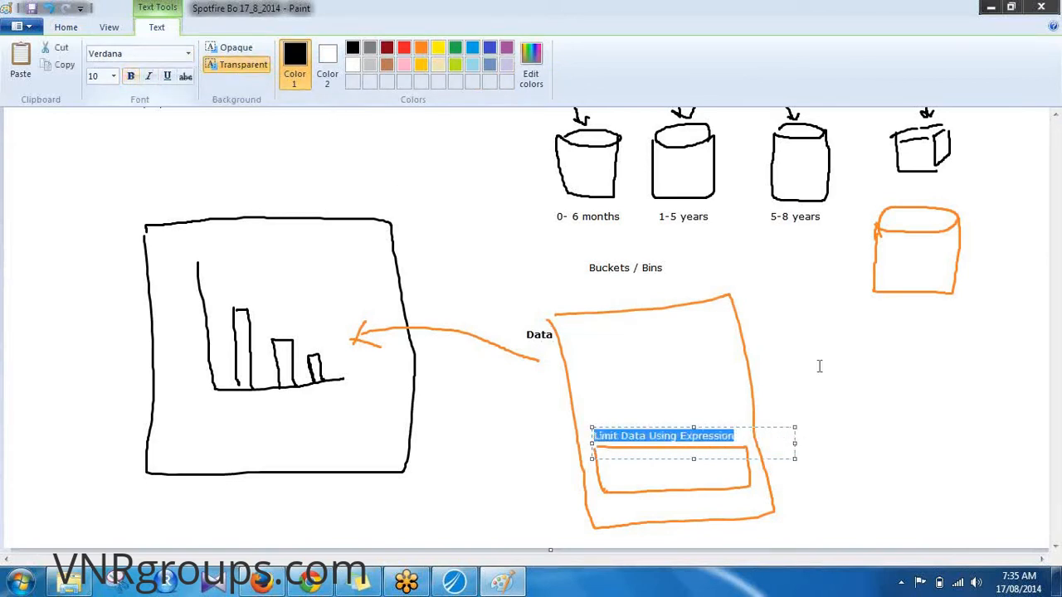
{"action": "left_click", "coordinate": [869, 434]}
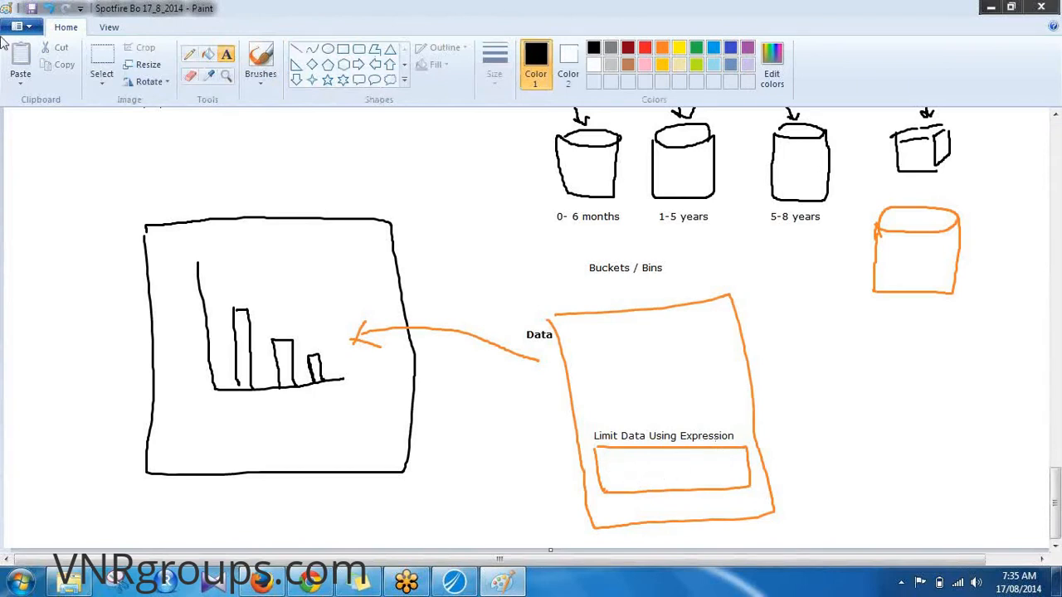
Draw a black drop-down list box with a small down arrow at its end, below the orange bucket
{"action": "left_click", "coordinate": [257, 65]}
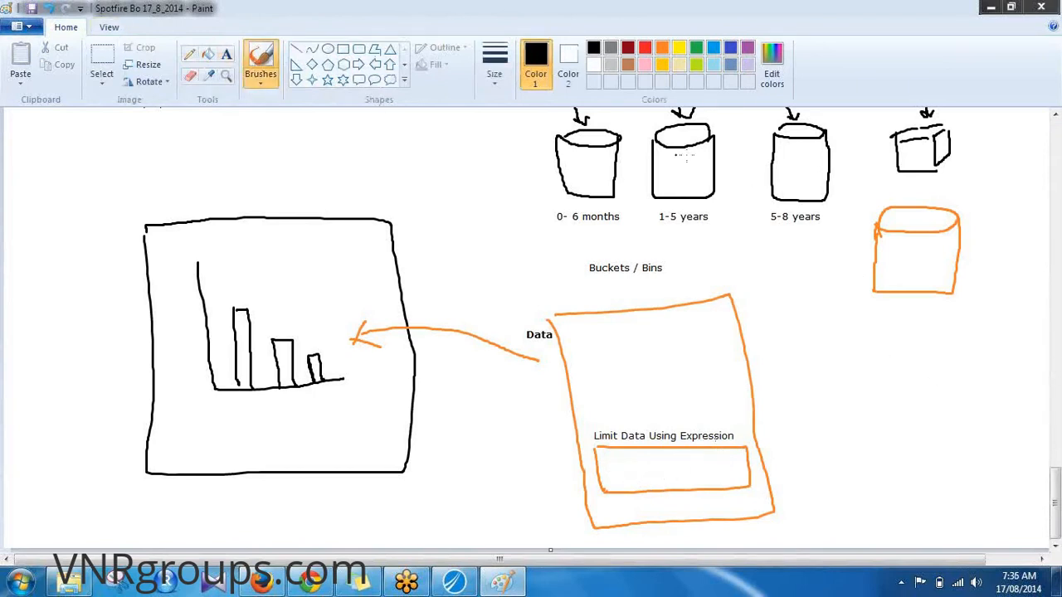
{"action": "mouse_move", "coordinate": [879, 346]}
{"action": "left_mouse_down"}
{"action": "mouse_move", "coordinate": [890, 365]}
{"action": "mouse_move", "coordinate": [991, 363]}
{"action": "mouse_move", "coordinate": [992, 340]}
{"action": "mouse_move", "coordinate": [879, 346]}
{"action": "left_mouse_up"}
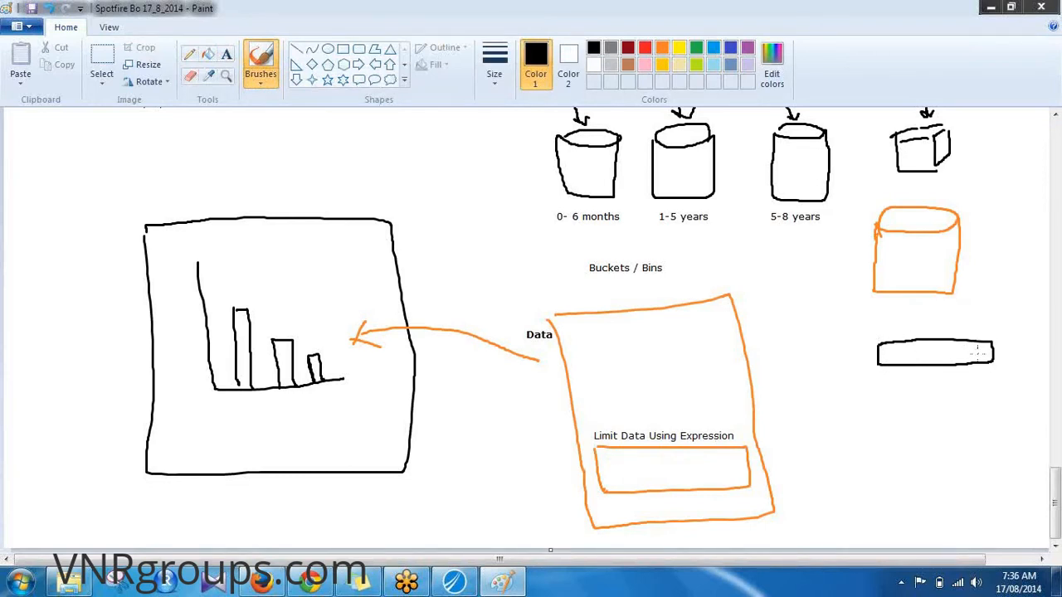
{"action": "left_click_drag", "start_coordinate": [973, 350], "coordinate": [984, 356]}
{"action": "left_click", "coordinate": [226, 55]}
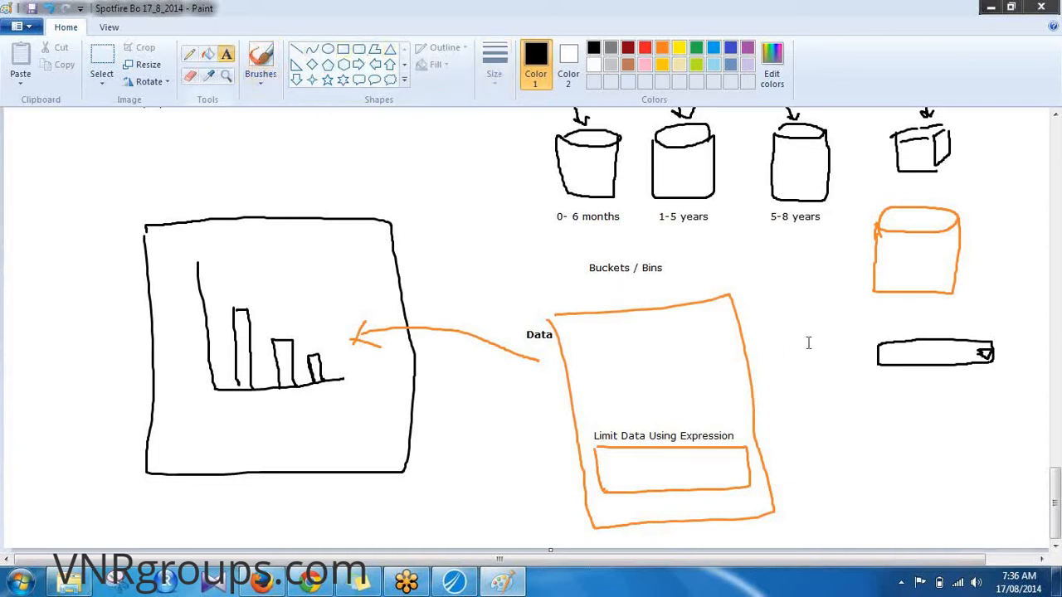
{"action": "left_click", "coordinate": [874, 319]}
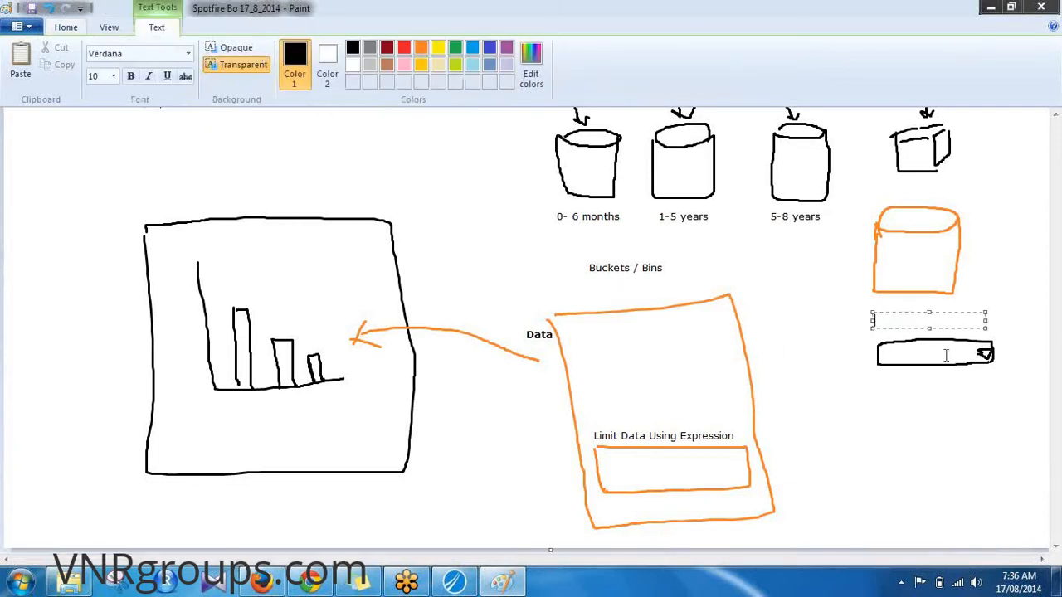
{"action": "type", "text": "DataLimit"}
{"action": "left_click", "coordinate": [876, 321]}
{"action": "type", "text": "Dropt"}
{"action": "key", "text": "BackSpace"}
{"action": "type", "text": "Down"}
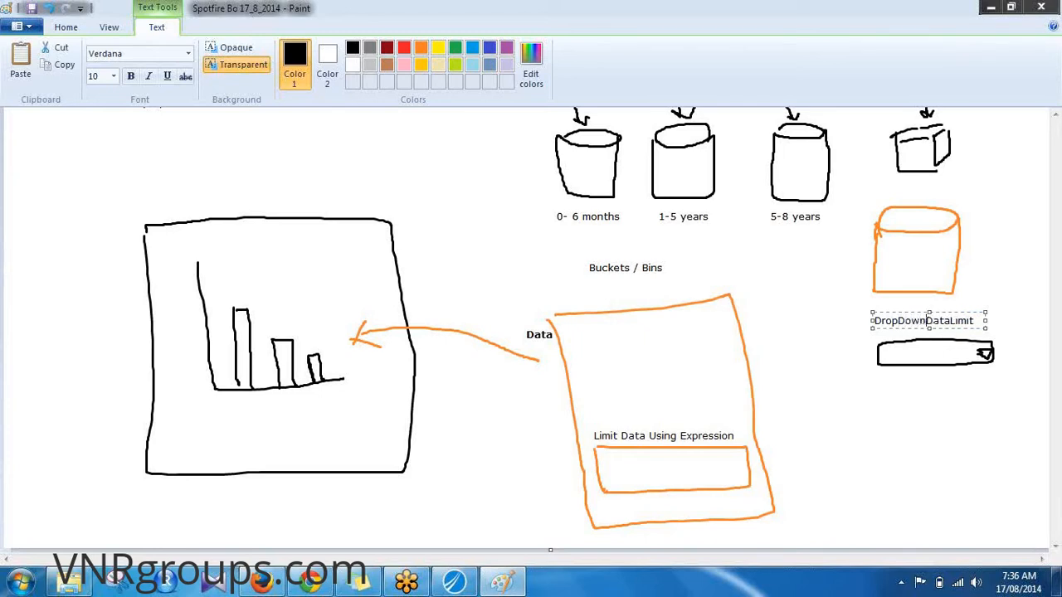
{"action": "type", "text": " List"}
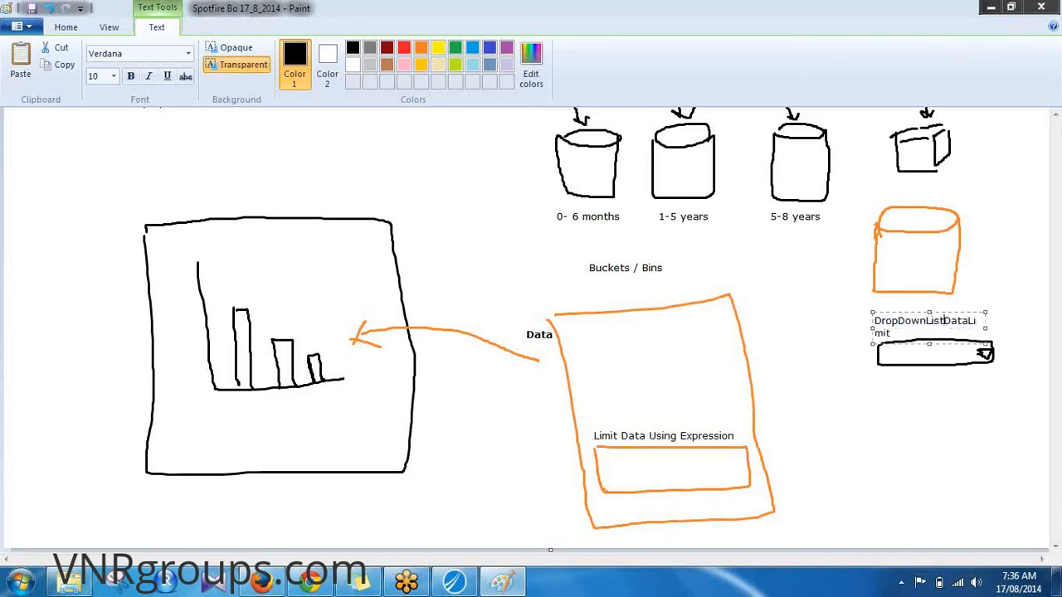
{"action": "left_click", "coordinate": [989, 330]}
{"action": "key", "text": "ctrl+z"}
{"action": "key", "text": "ctrl+z"}
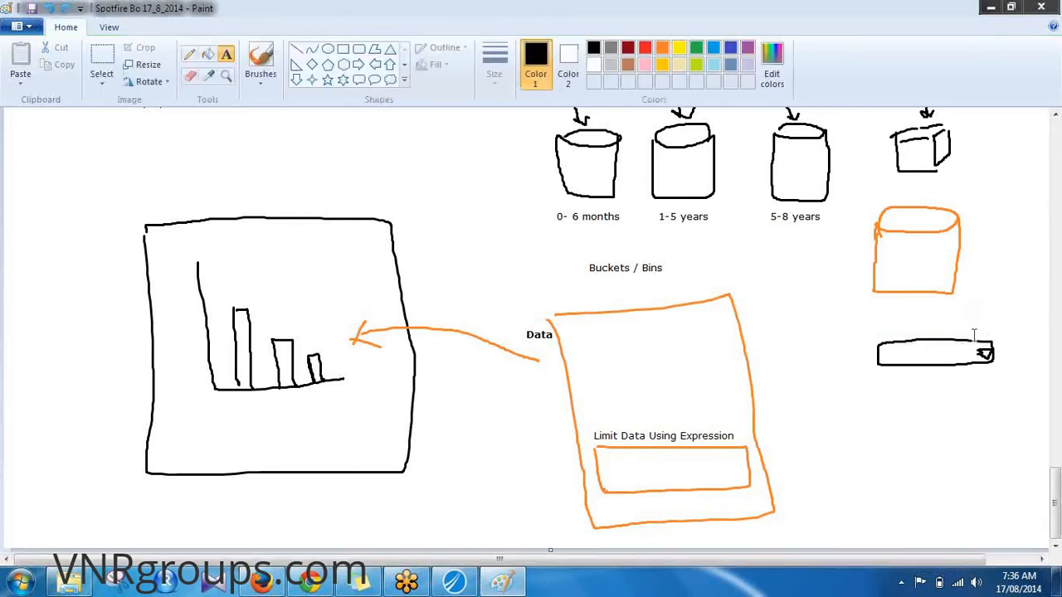
Add the label "DropDownListDataLimit" above the drop-down box, widening the text box so it fits on one line
{"action": "left_click", "coordinate": [879, 324]}
{"action": "type", "text": "Dropt"}
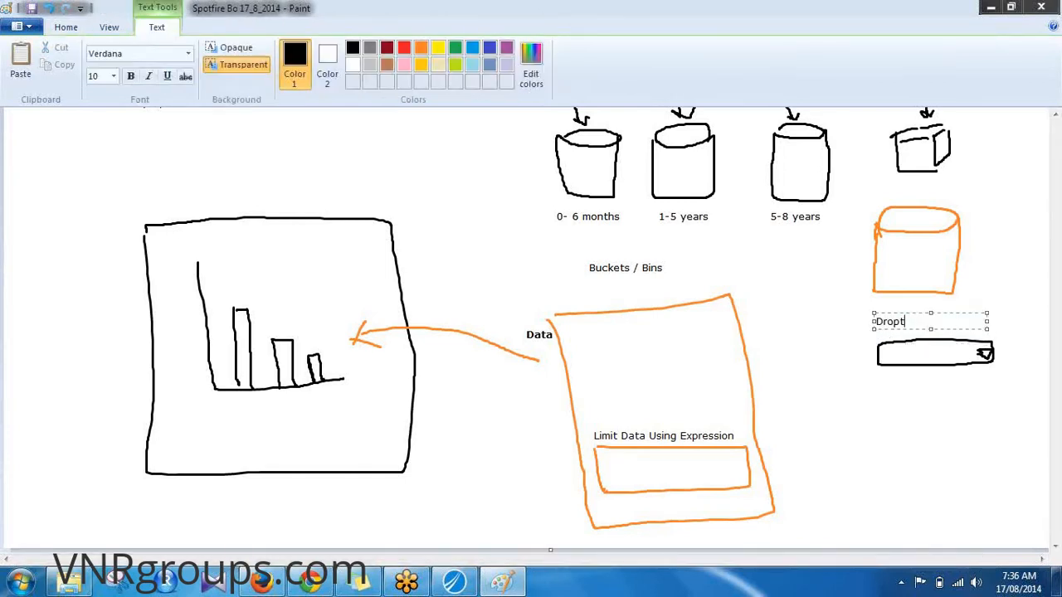
{"action": "key", "text": "BackSpace"}
{"action": "type", "text": "DownListDataList"}
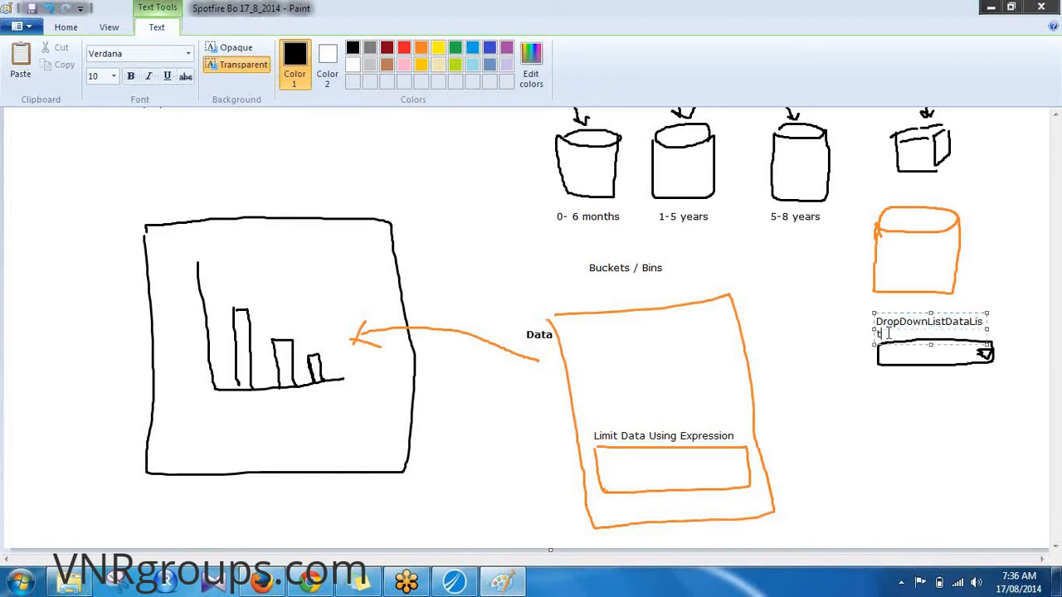
{"action": "left_click_drag", "start_coordinate": [987, 330], "coordinate": [1036, 322]}
{"action": "key", "text": "BackSpace"}
{"action": "key", "text": "BackSpace"}
{"action": "key", "text": "BackSpace"}
{"action": "type", "text": "imit"}
Shorten the drop-down box's label to "DrpDwnDataLimit"
{"action": "left_click_drag", "start_coordinate": [882, 322], "coordinate": [936, 348]}
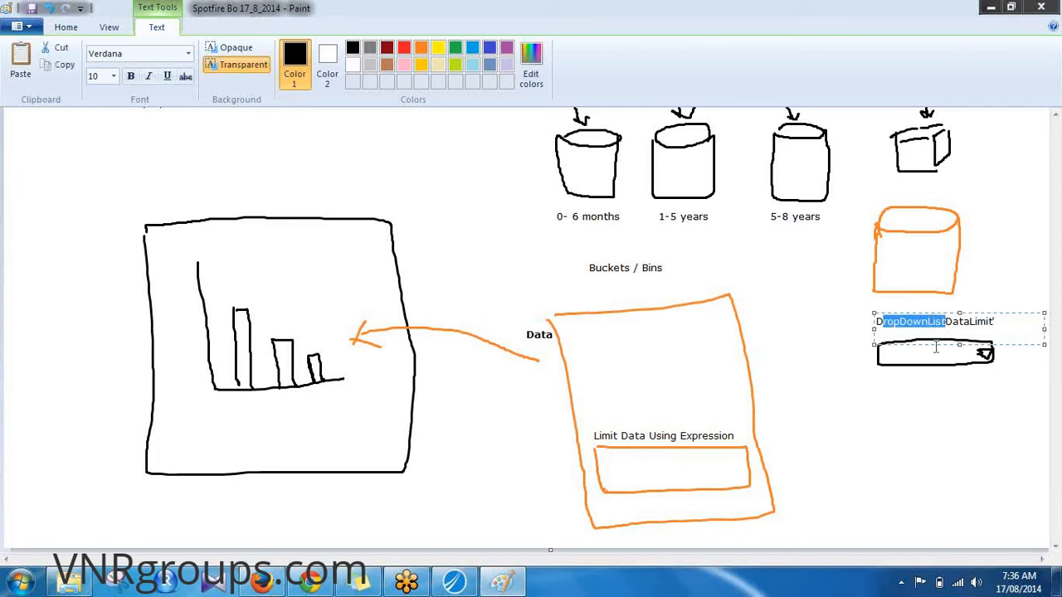
{"action": "type", "text": "rpDwn"}
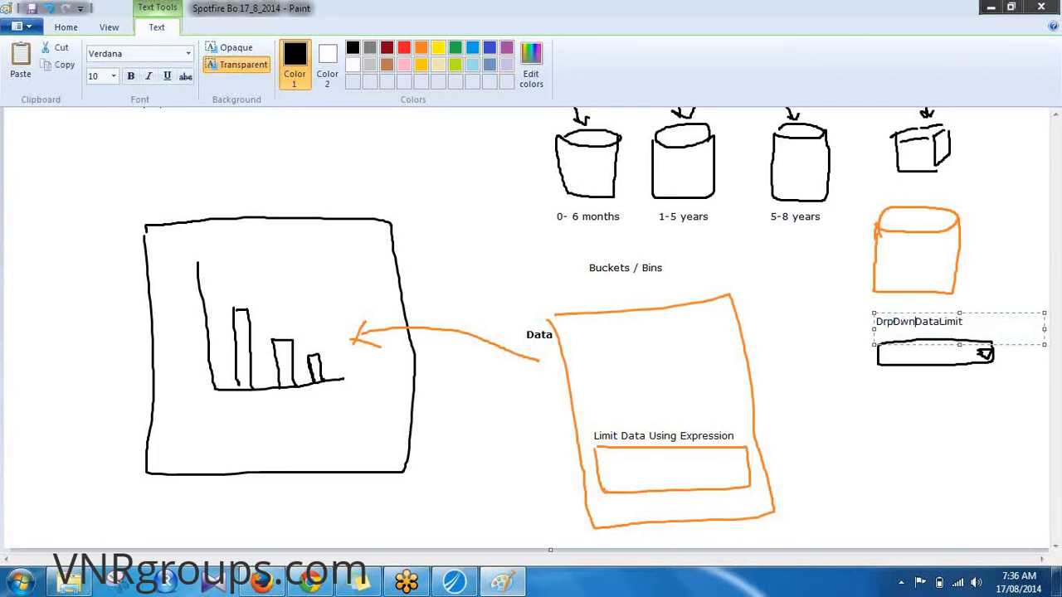
{"action": "left_click", "coordinate": [949, 403]}
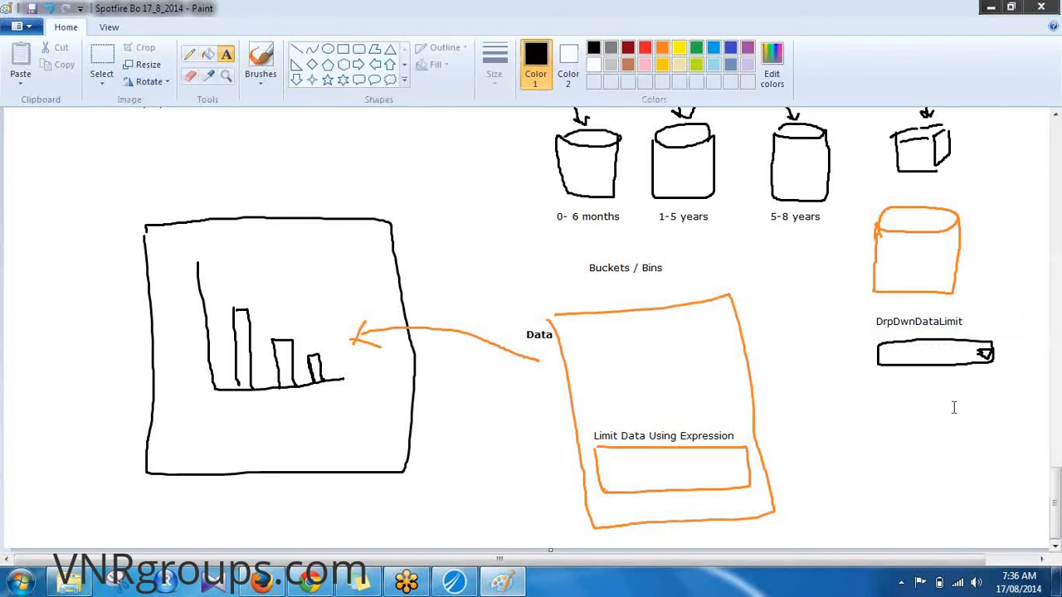
Add the text "unique values in column" below the drop-down box, on a single line
{"action": "left_click", "coordinate": [900, 406]}
{"action": "type", "text": "unique valu"}
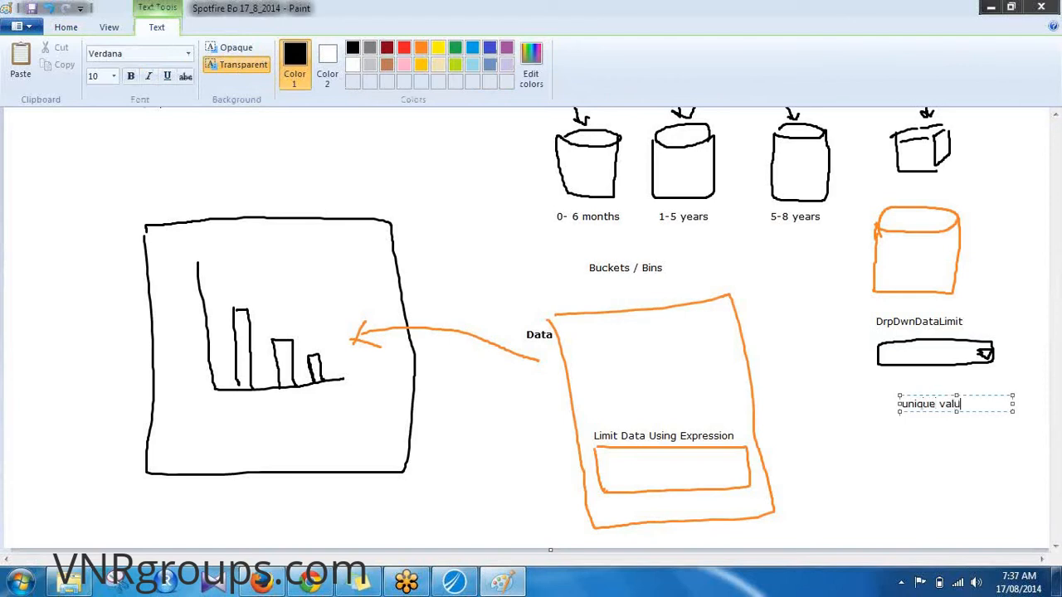
{"action": "type", "text": "es in ccolum"}
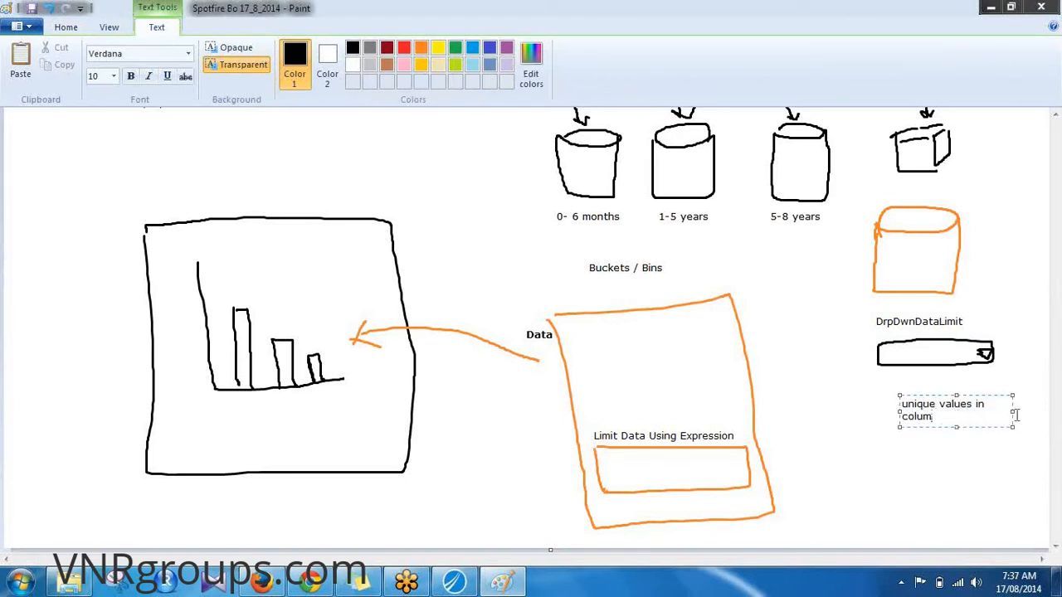
{"action": "left_click_drag", "start_coordinate": [1014, 413], "coordinate": [1031, 408]}
{"action": "type", "text": "n"}
{"action": "type", "text": "n"}
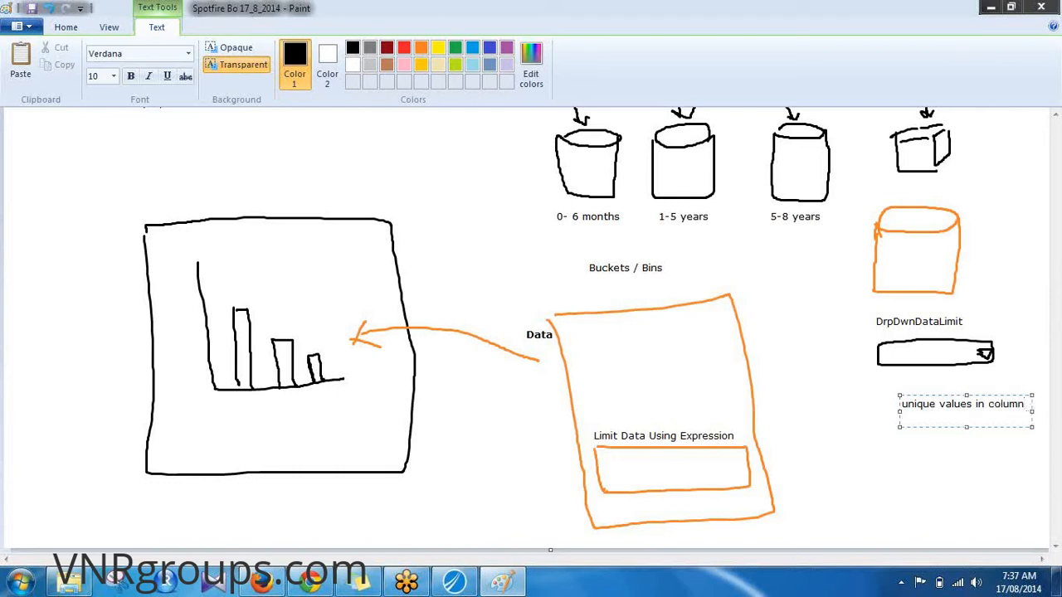
{"action": "left_click", "coordinate": [688, 259]}
Draw a curved arrow from "unique values in column" to the drop-down box and an L-shaped connector beneath the text
{"action": "left_click", "coordinate": [260, 63]}
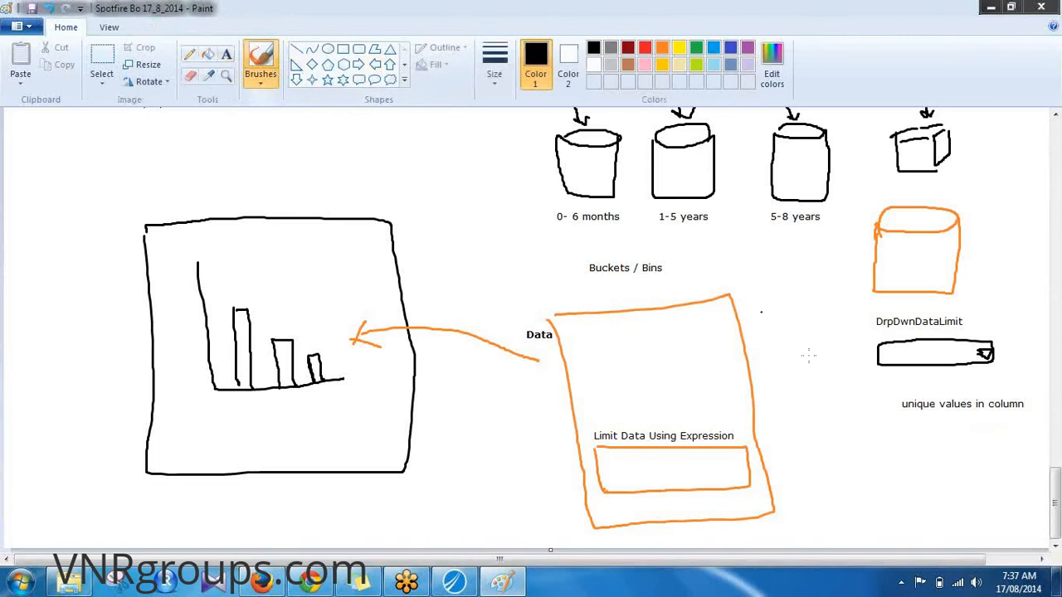
{"action": "mouse_move", "coordinate": [884, 416]}
{"action": "left_mouse_down"}
{"action": "mouse_move", "coordinate": [859, 365]}
{"action": "mouse_move", "coordinate": [870, 371]}
{"action": "left_mouse_up"}
{"action": "left_click_drag", "start_coordinate": [951, 420], "coordinate": [952, 462]}
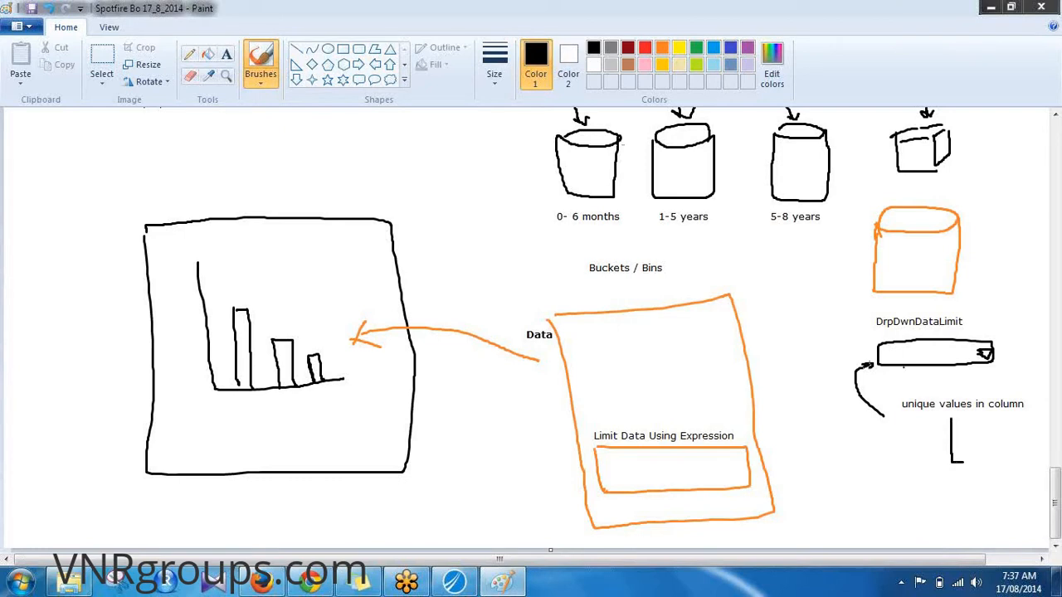
Add the text "Category" at the end of the L-shaped connector
{"action": "left_click", "coordinate": [226, 53]}
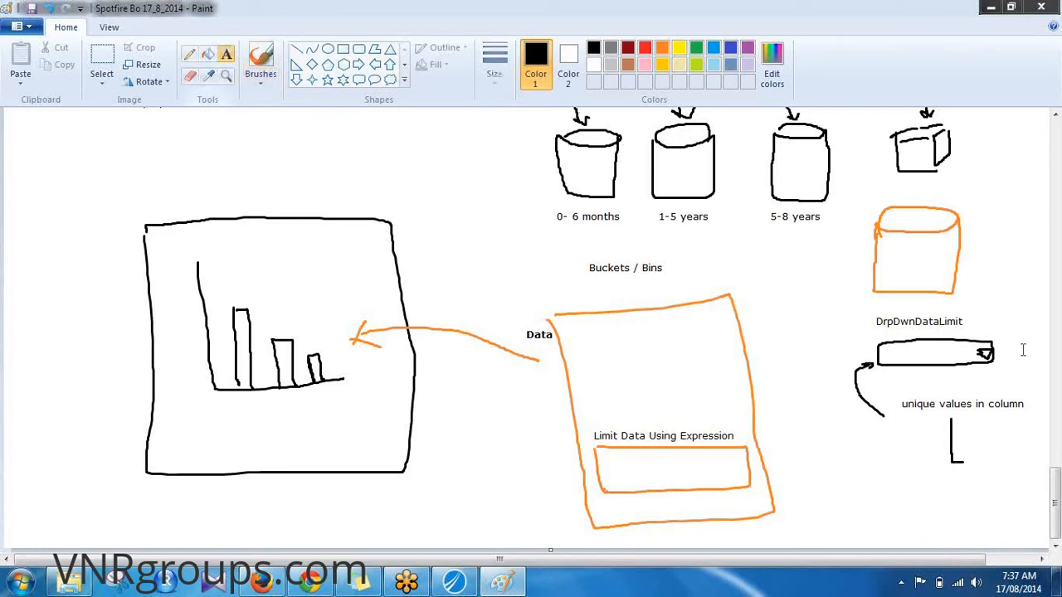
{"action": "left_click", "coordinate": [969, 455]}
{"action": "type", "text": "Category"}
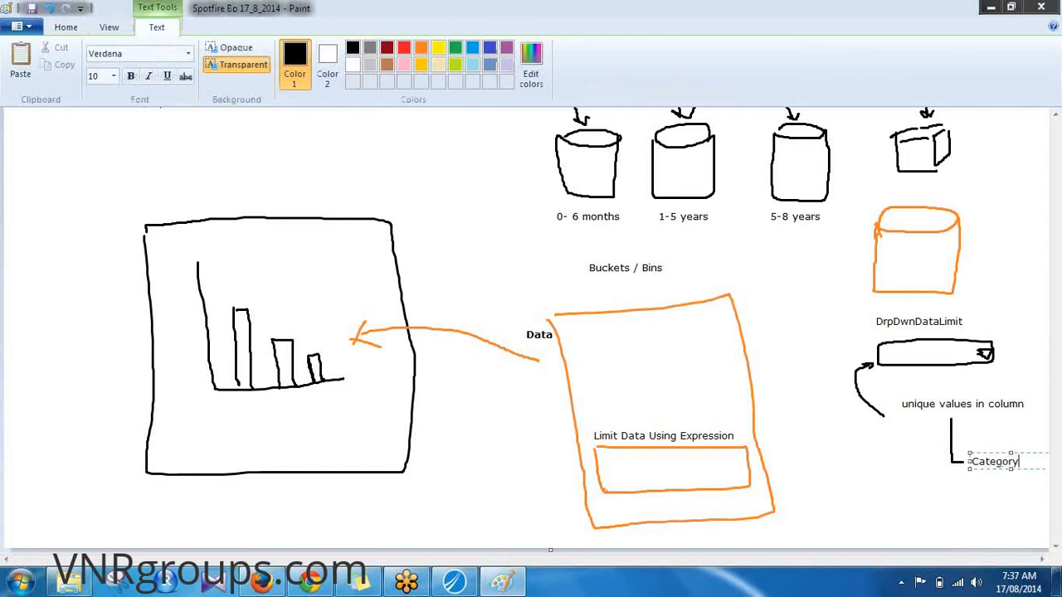
{"action": "left_click", "coordinate": [921, 536]}
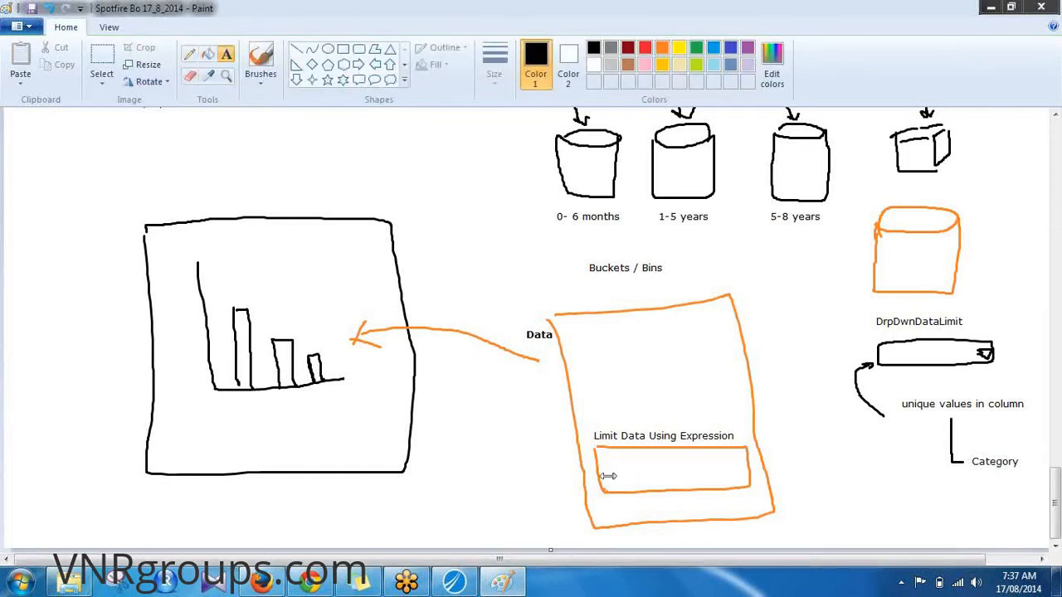
Write the expression "Category=${DrpDwnDataList}" in the inner orange box and widen its text box to one line
{"action": "left_click", "coordinate": [611, 472]}
{"action": "type", "text": "Category"}
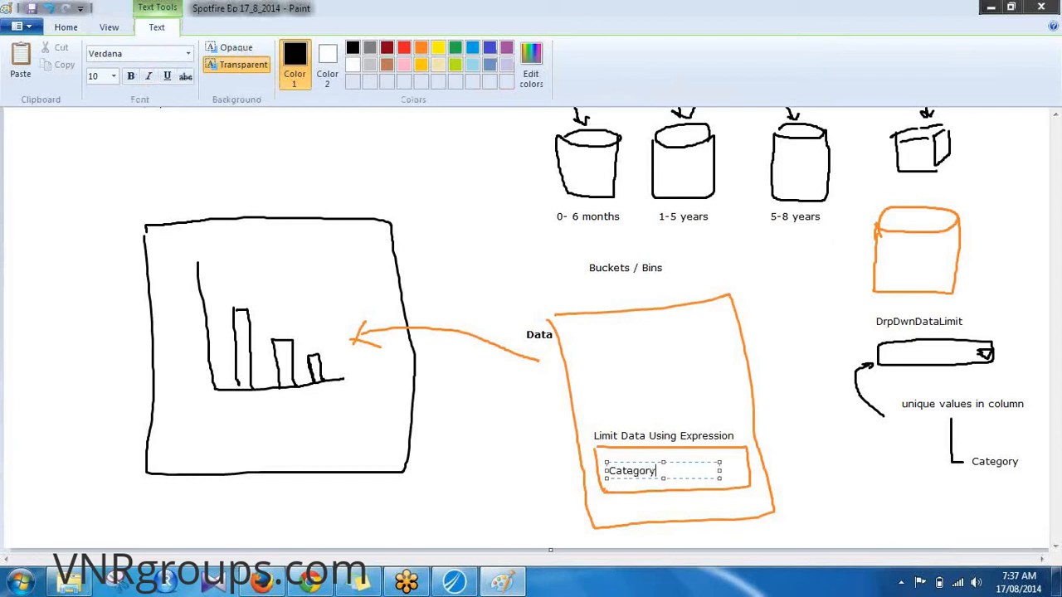
{"action": "type", "text": "=${}"}
{"action": "left_click", "coordinate": [674, 470]}
{"action": "type", "text": "Dr"}
{"action": "type", "text": "pDwn"}
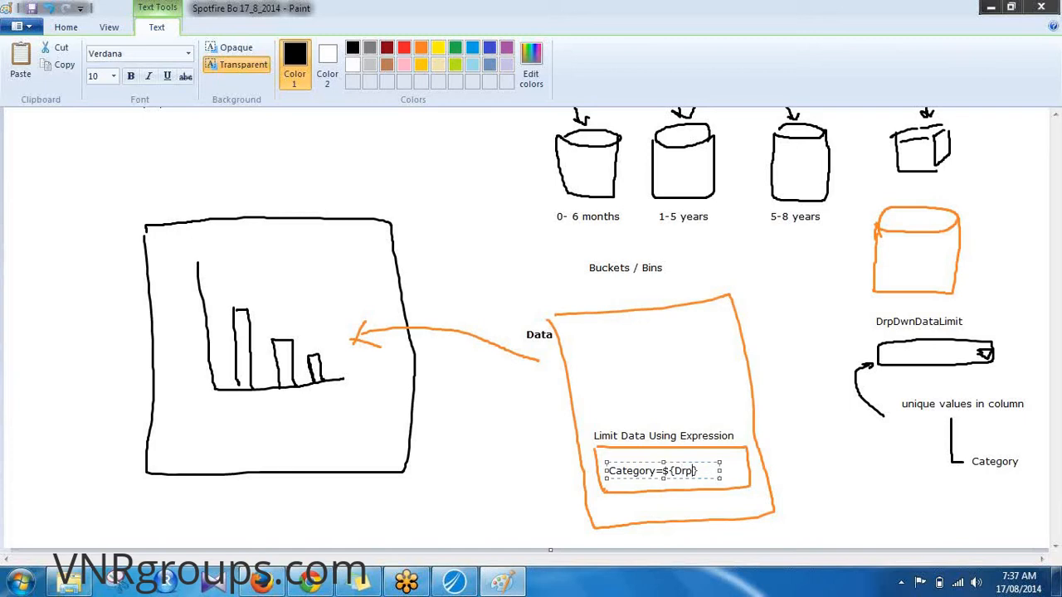
{"action": "type", "text": "DataList"}
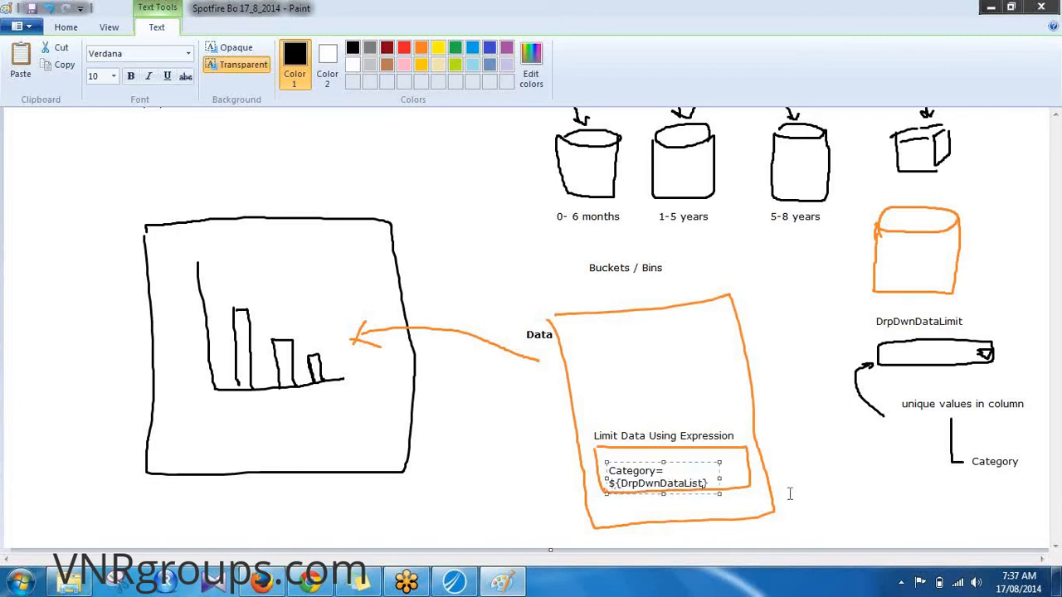
{"action": "left_click_drag", "start_coordinate": [719, 478], "coordinate": [795, 477]}
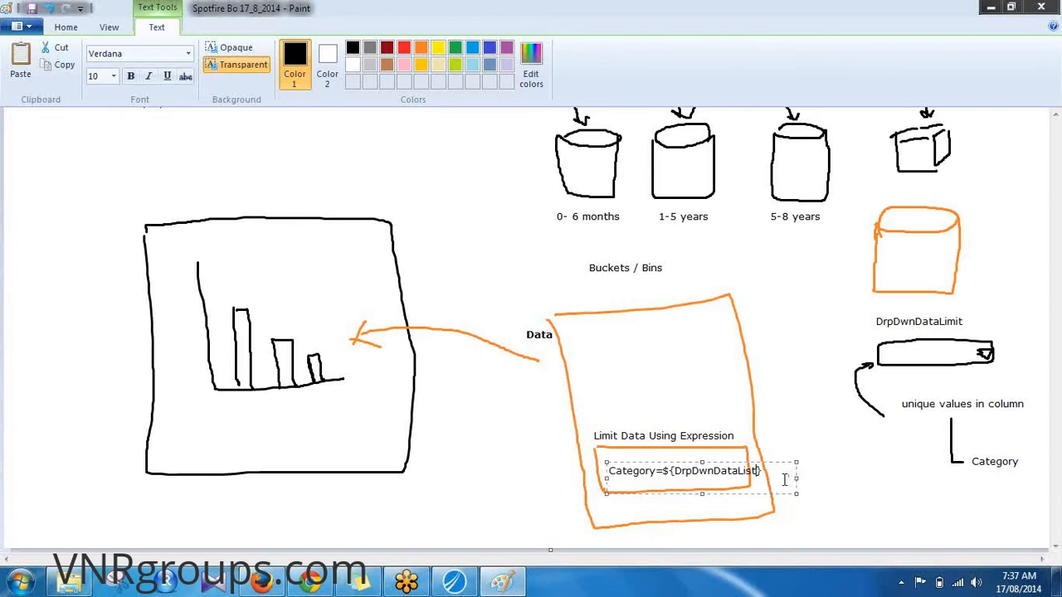
Make the expression "Category=${DrpDwnDataList}" in the inner orange box bold
{"action": "left_click_drag", "start_coordinate": [772, 473], "coordinate": [546, 470]}
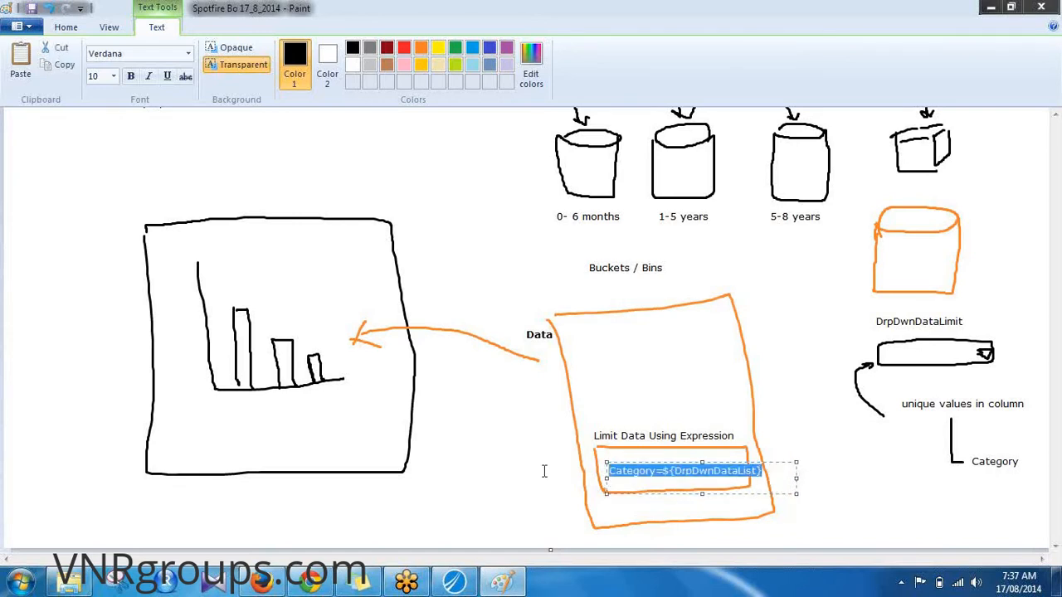
{"action": "left_click", "coordinate": [130, 75]}
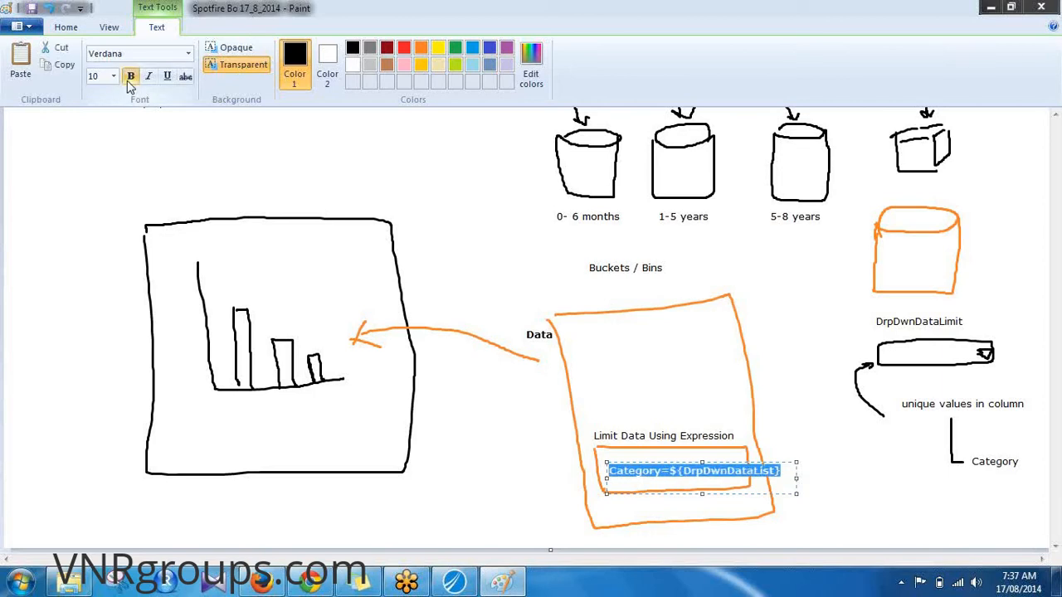
{"action": "left_click", "coordinate": [422, 467]}
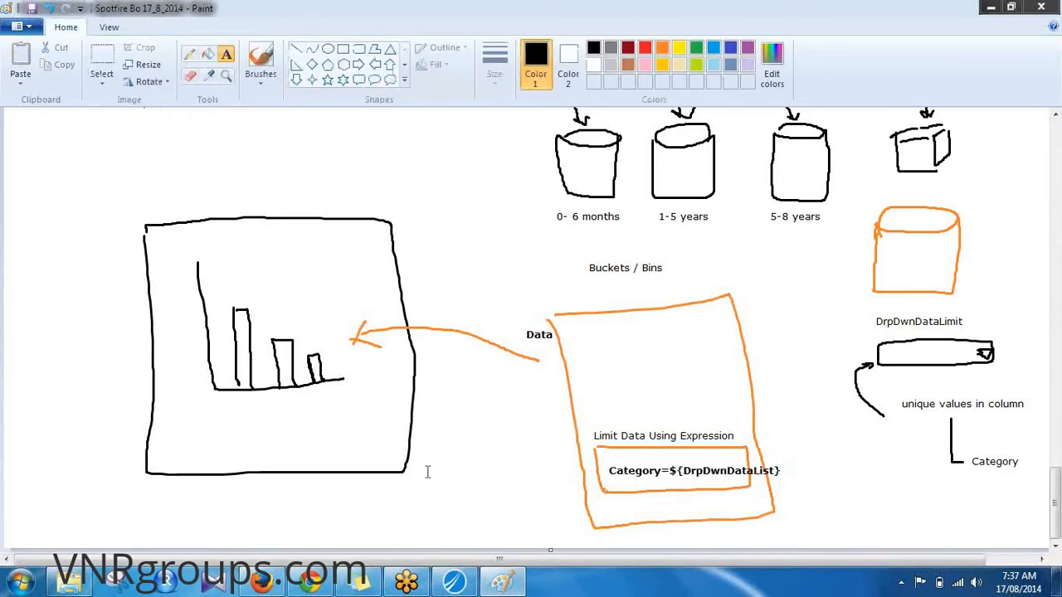
Add the bold title "Dynamic Data Limiting using property control" on a single line above the chart frame
{"action": "left_click", "coordinate": [138, 181]}
{"action": "type", "text": "Data"}
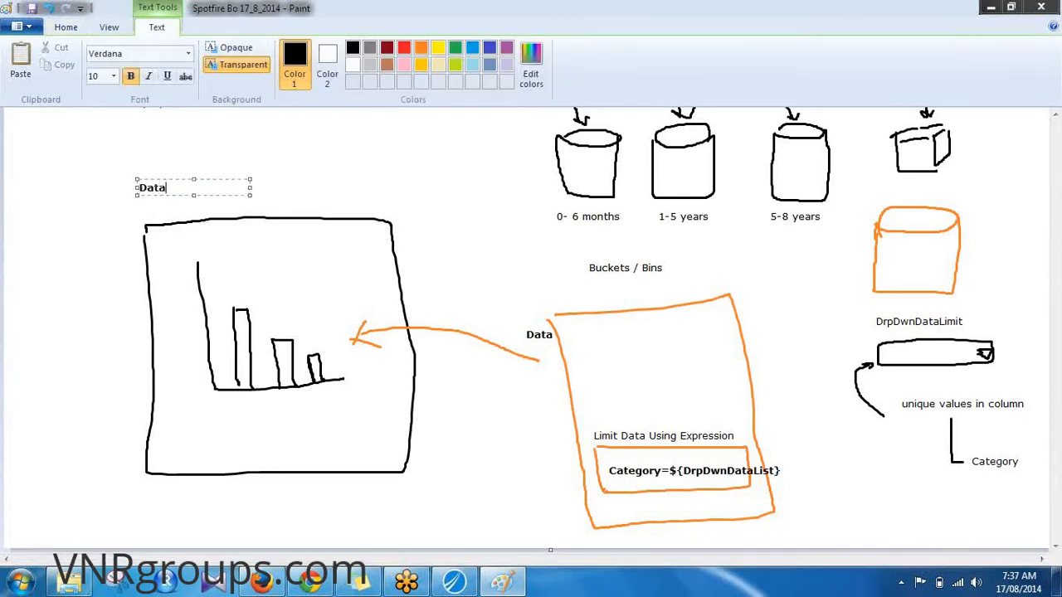
{"action": "type", "text": " Limited usin"}
{"action": "key", "text": "BackSpace"}
{"action": "key", "text": "BackSpace"}
{"action": "key", "text": "BackSpace"}
{"action": "key", "text": "BackSpace"}
{"action": "key", "text": "BackSpace"}
{"action": "key", "text": "BackSpace"}
{"action": "key", "text": "BackSpace"}
{"action": "type", "text": "ing usin"}
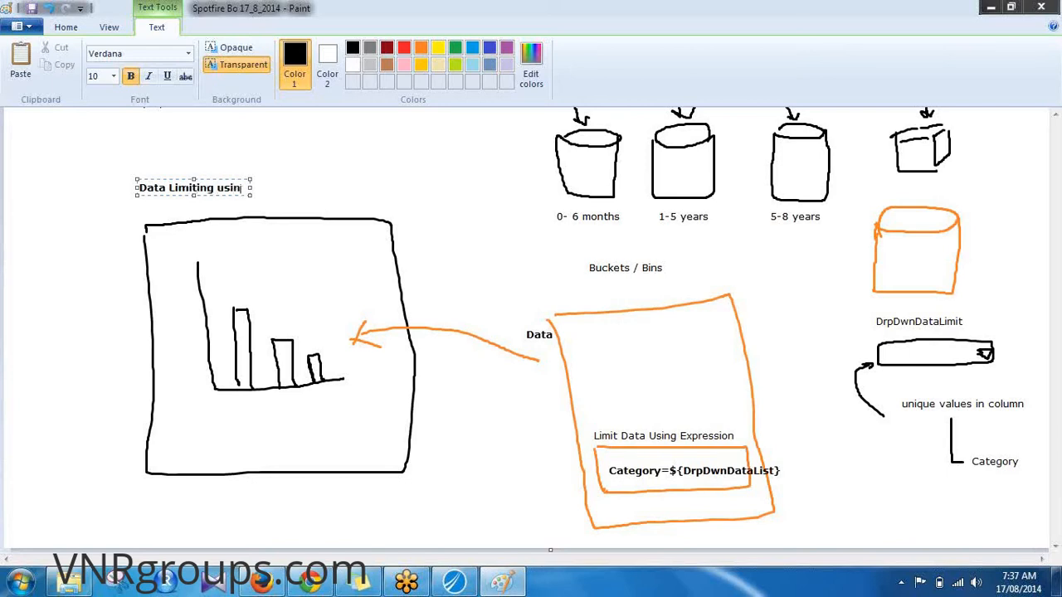
{"action": "type", "text": "g property con"}
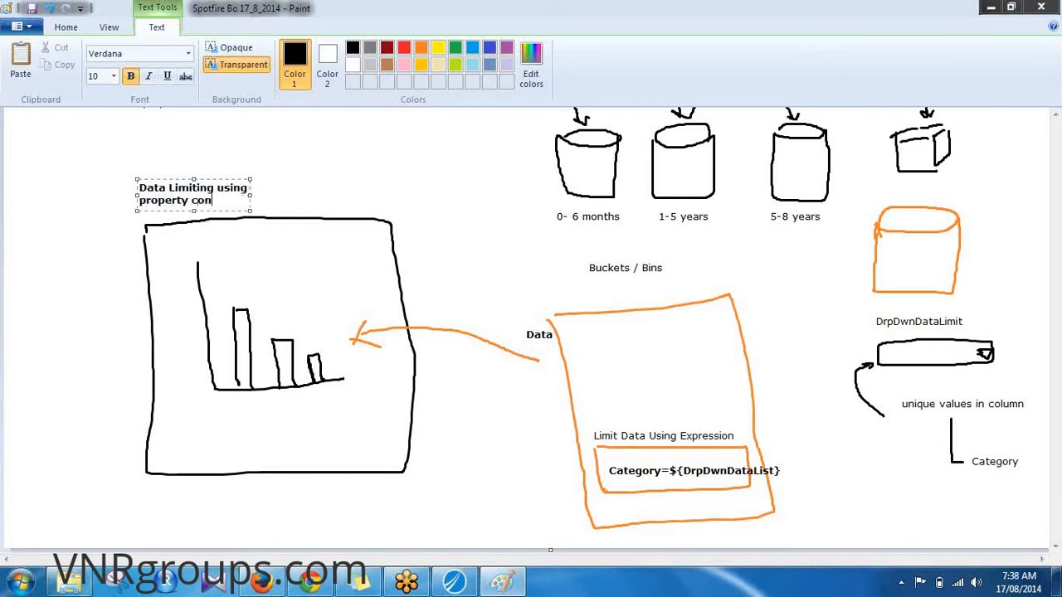
{"action": "type", "text": "trolDynamic"}
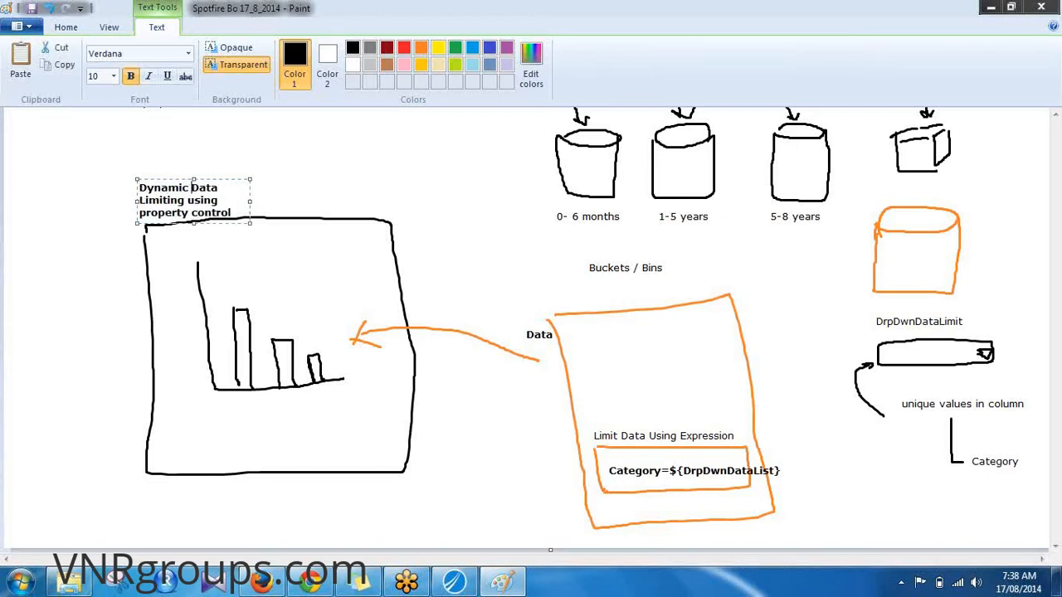
{"action": "left_click_drag", "start_coordinate": [250, 201], "coordinate": [427, 201]}
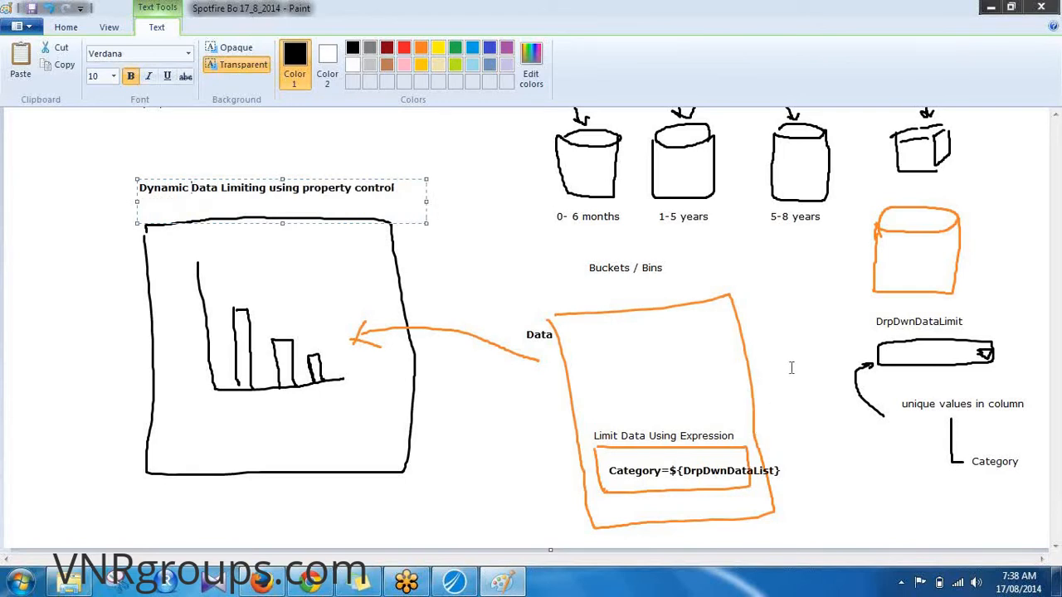
{"action": "left_click", "coordinate": [817, 417]}
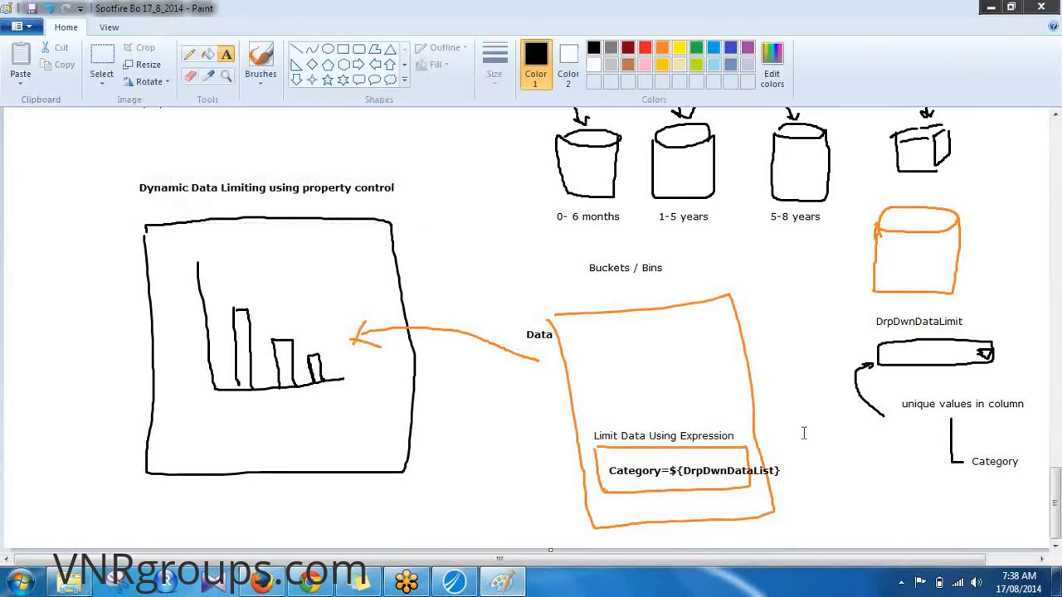
Log in to TIBCO Spotfire with the saved login information
{"action": "scroll", "coordinate": [804, 432], "scroll_direction": "up", "scroll_amount": 20}
{"action": "scroll", "coordinate": [678, 279], "scroll_direction": "down", "scroll_amount": 20}
{"action": "left_click", "coordinate": [574, 378]}
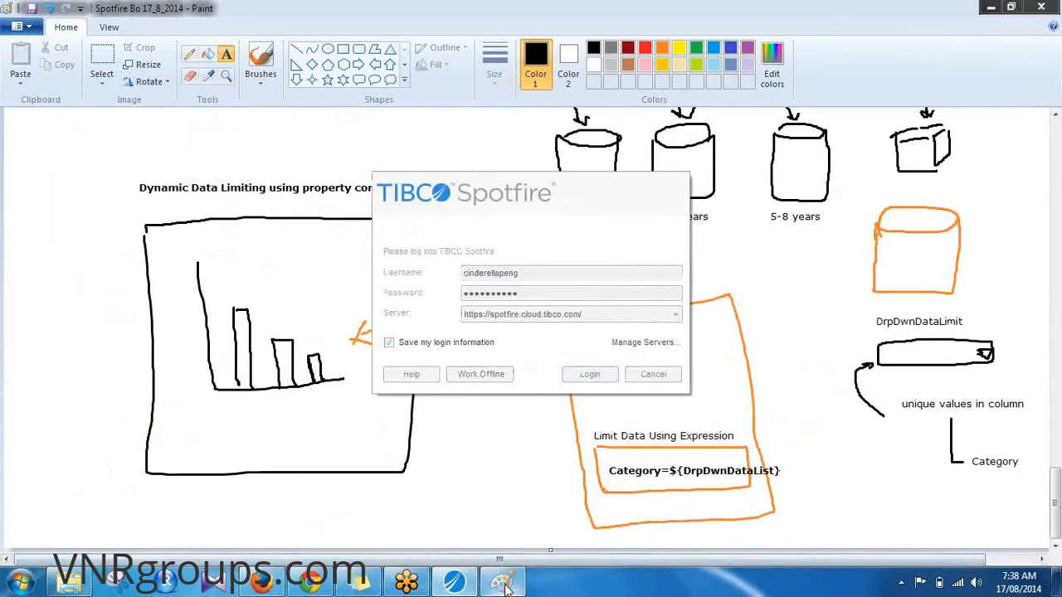
Look over the earlier drawing notes, switch to TIBCO Spotfire and open Page (7) of the Budgetizer analysis
{"action": "mouse_move", "coordinate": [504, 585]}
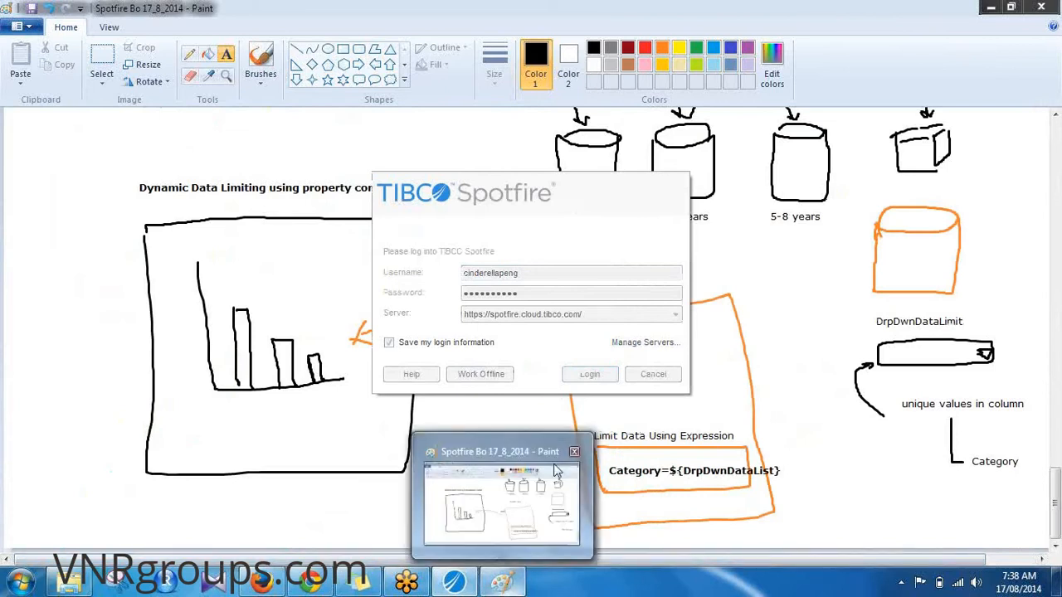
{"action": "left_click_drag", "start_coordinate": [1055, 512], "coordinate": [1056, 150]}
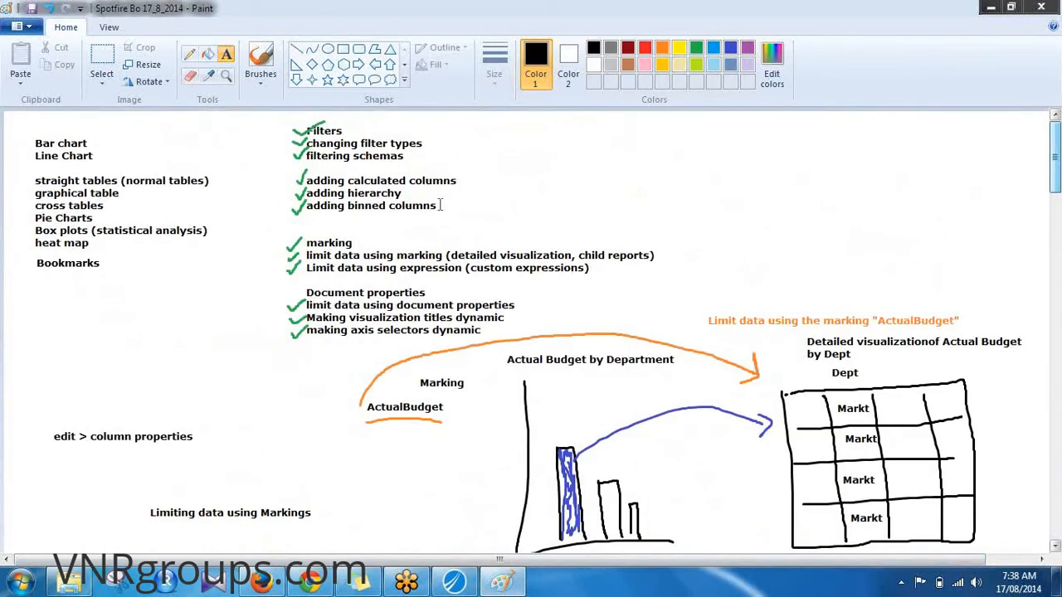
{"action": "scroll", "coordinate": [350, 469], "scroll_direction": "down", "scroll_amount": 4}
{"action": "scroll", "coordinate": [349, 469], "scroll_direction": "down", "scroll_amount": 10}
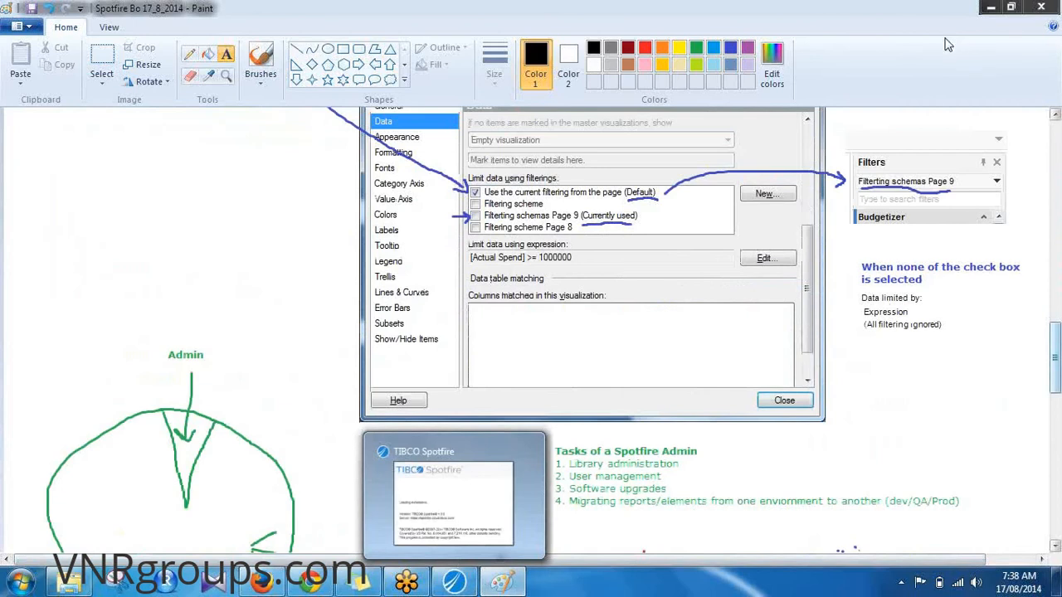
{"action": "left_click", "coordinate": [454, 583]}
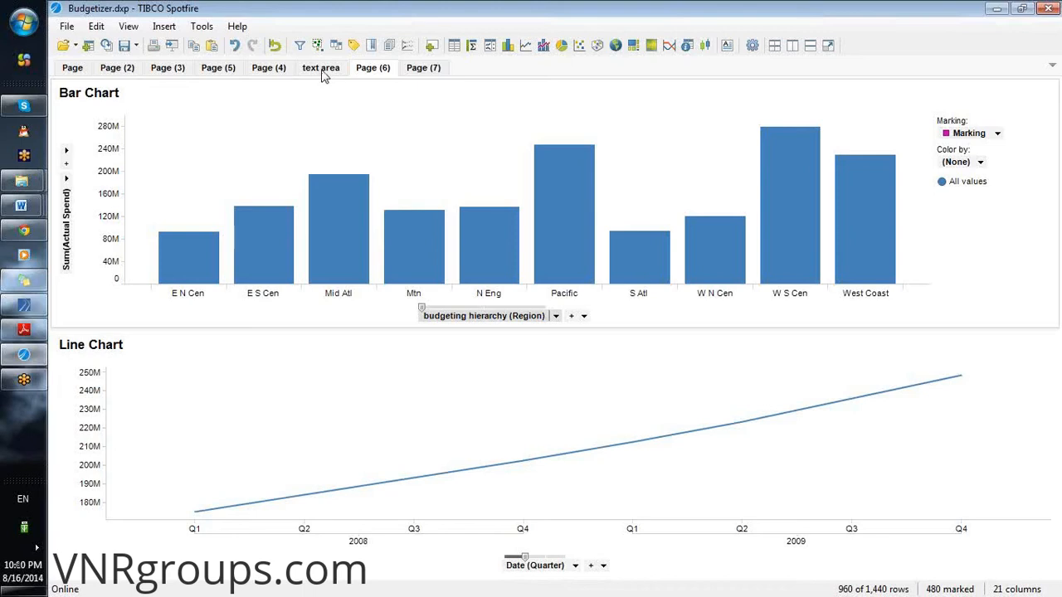
{"action": "left_click", "coordinate": [419, 70]}
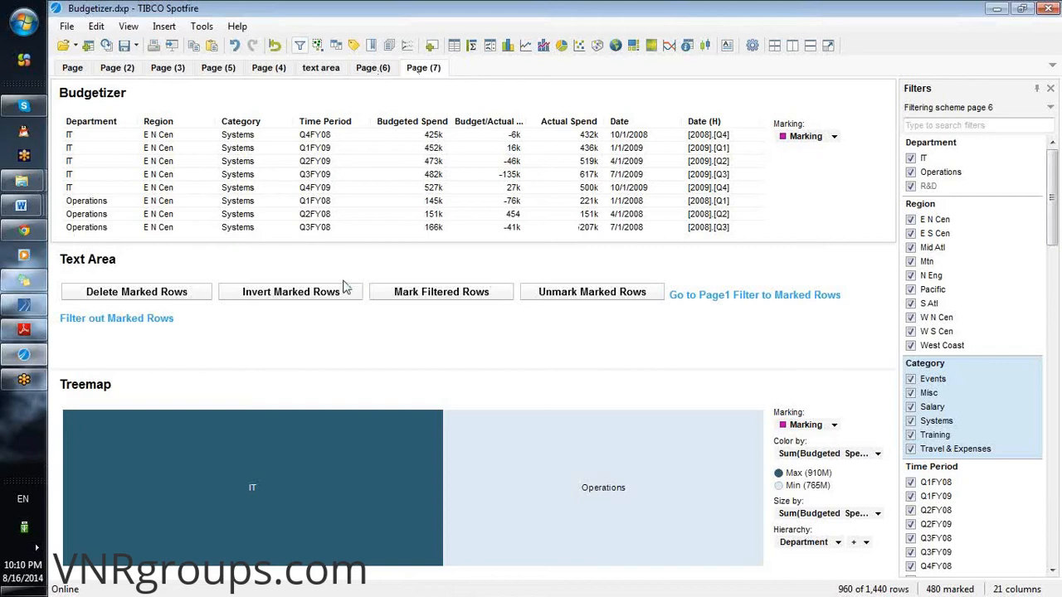
Enlarge the text area by moving its upper border upward and open the text area for editing
{"action": "left_click_drag", "start_coordinate": [335, 243], "coordinate": [331, 216]}
{"action": "left_click", "coordinate": [814, 230]}
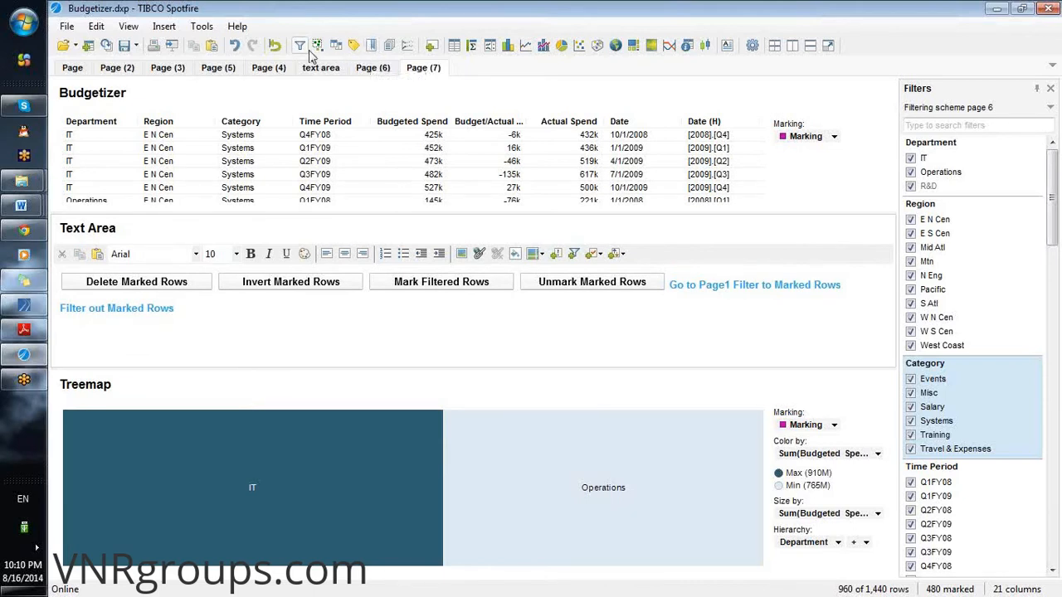
Add a bookmark named "8.16" for the current state of the analysis
{"action": "left_click", "coordinate": [370, 50]}
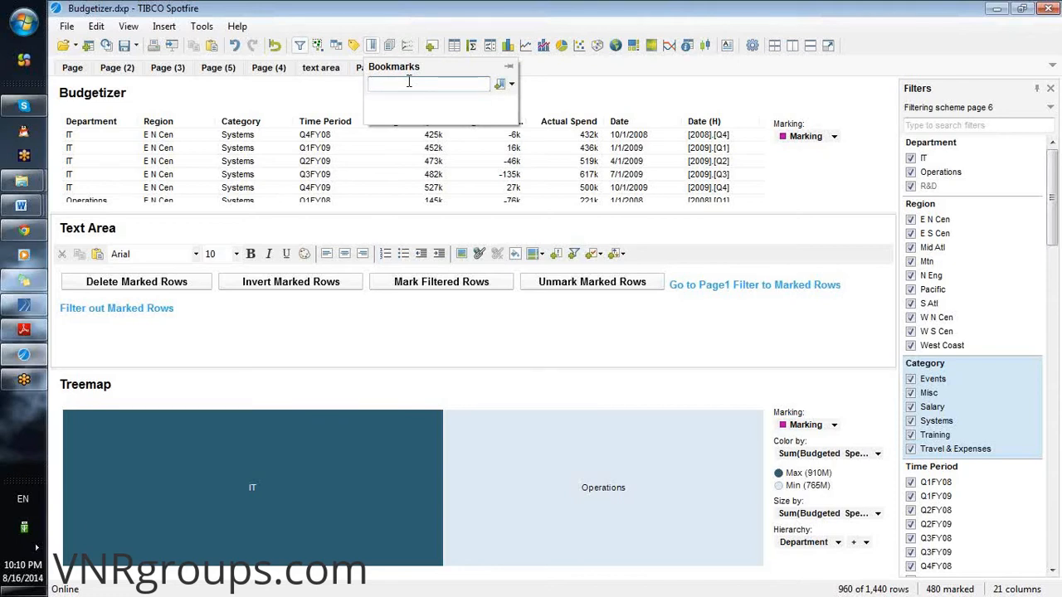
{"action": "type", "text": "8.166"}
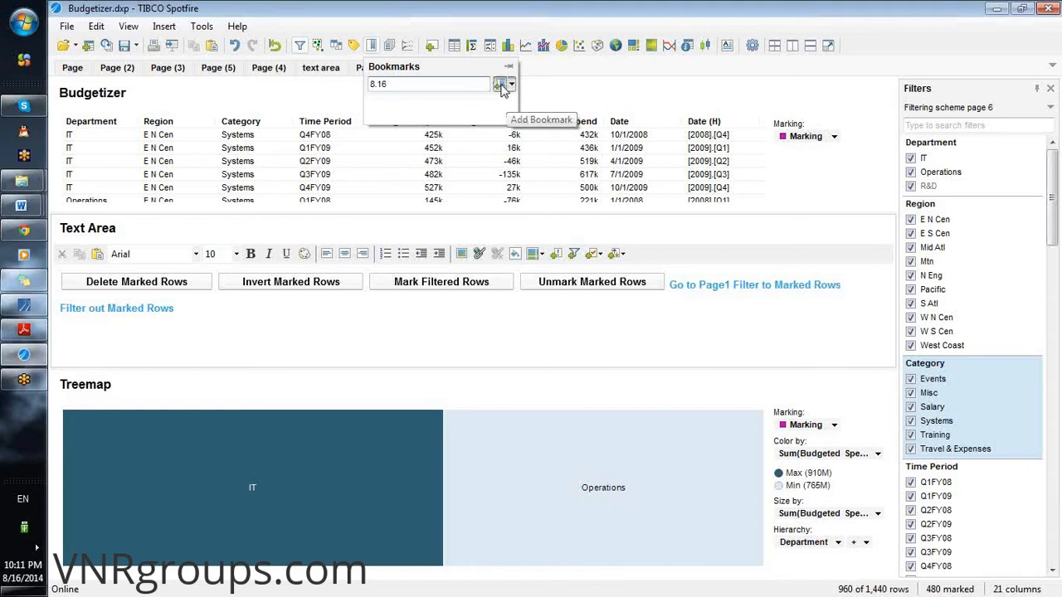
{"action": "left_click", "coordinate": [501, 89]}
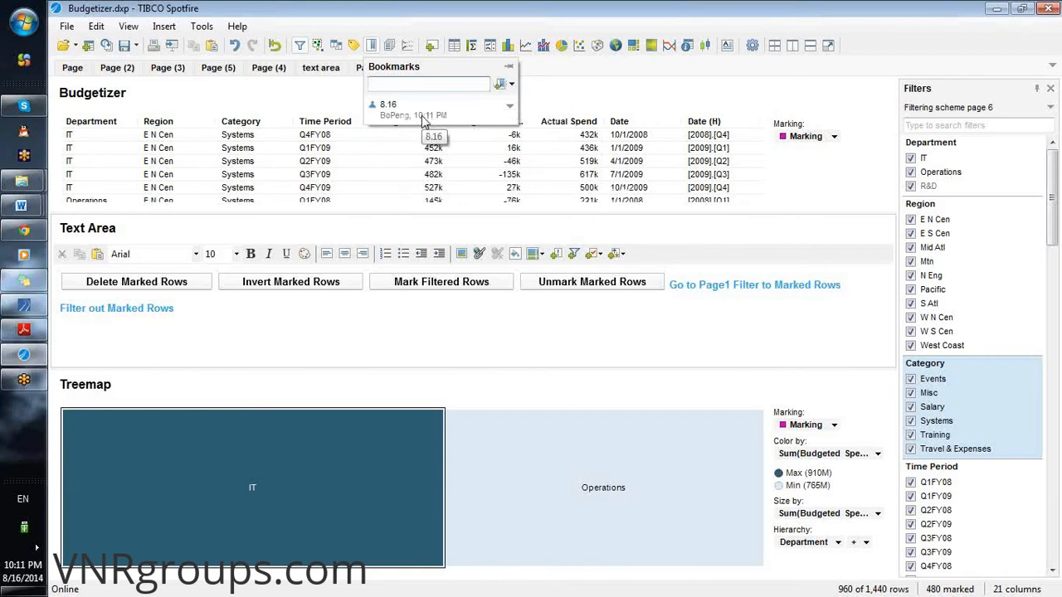
Change the 8.16 bookmark to a public bookmark and show its available options again
{"action": "left_click", "coordinate": [511, 108]}
{"action": "left_click", "coordinate": [511, 109]}
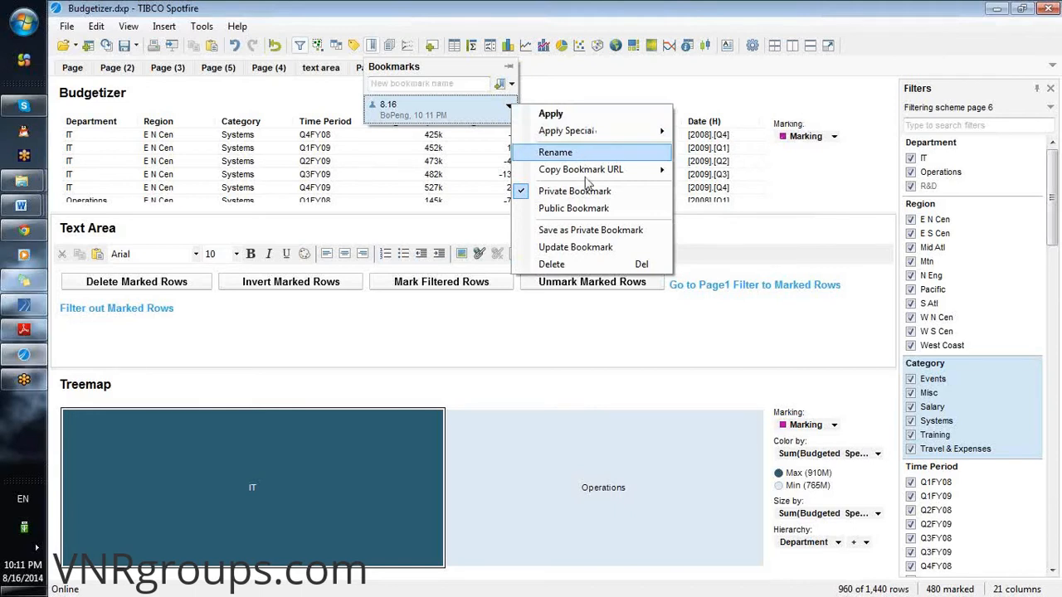
{"action": "mouse_move", "coordinate": [586, 176]}
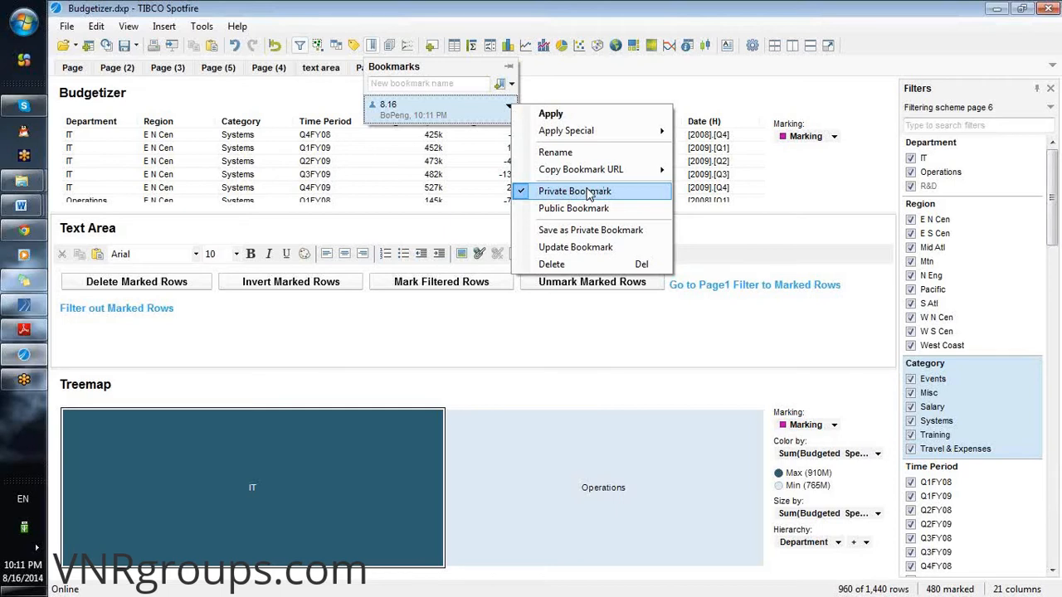
{"action": "left_click", "coordinate": [574, 211]}
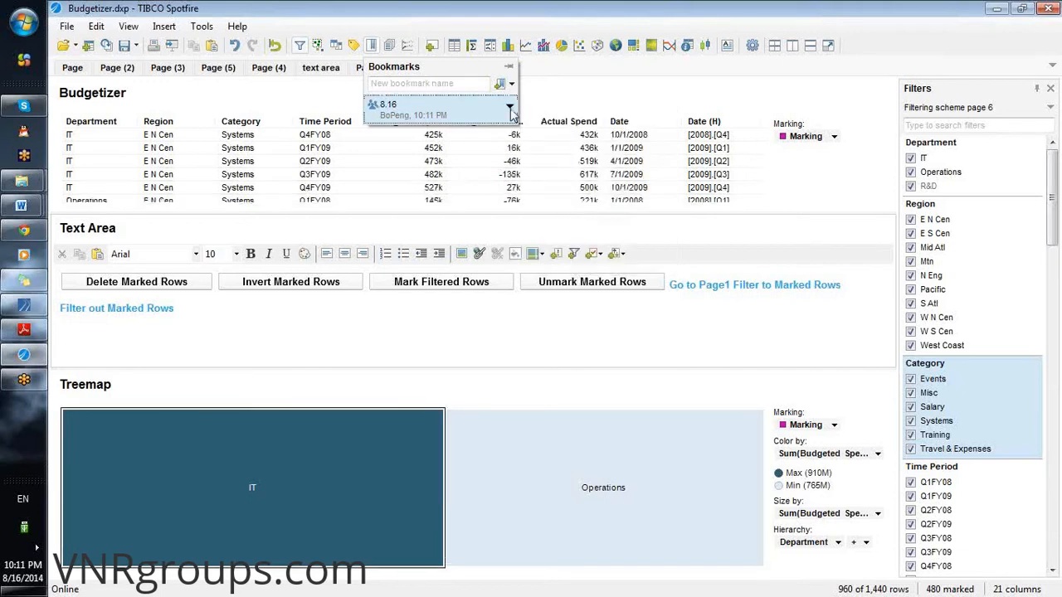
{"action": "left_click", "coordinate": [509, 109]}
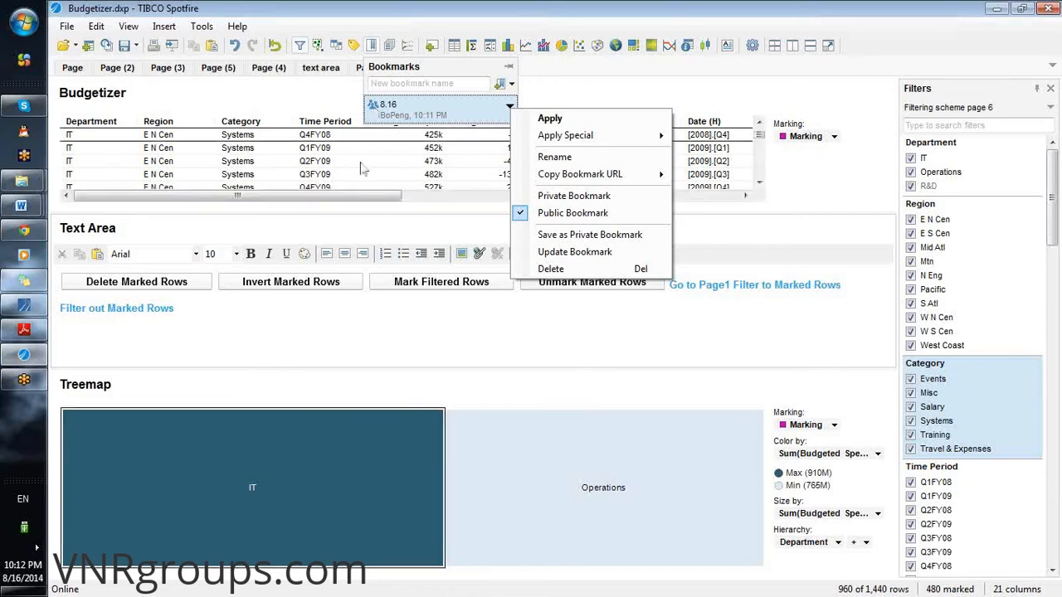
Start a new action control of type Link after "Filter out Marked Rows" in the text area
{"action": "left_click", "coordinate": [326, 326]}
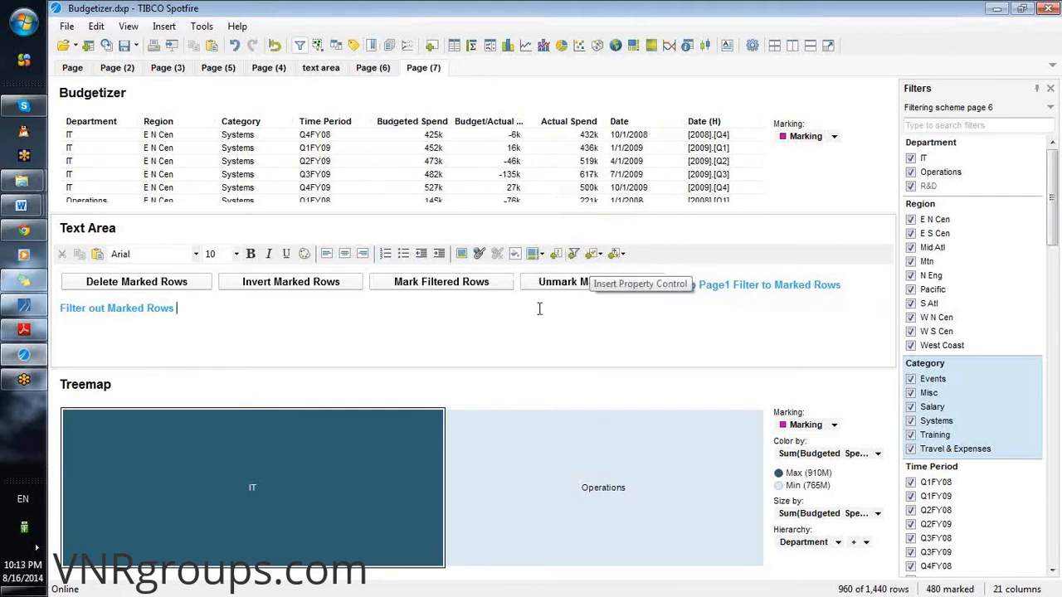
{"action": "left_click", "coordinate": [556, 259]}
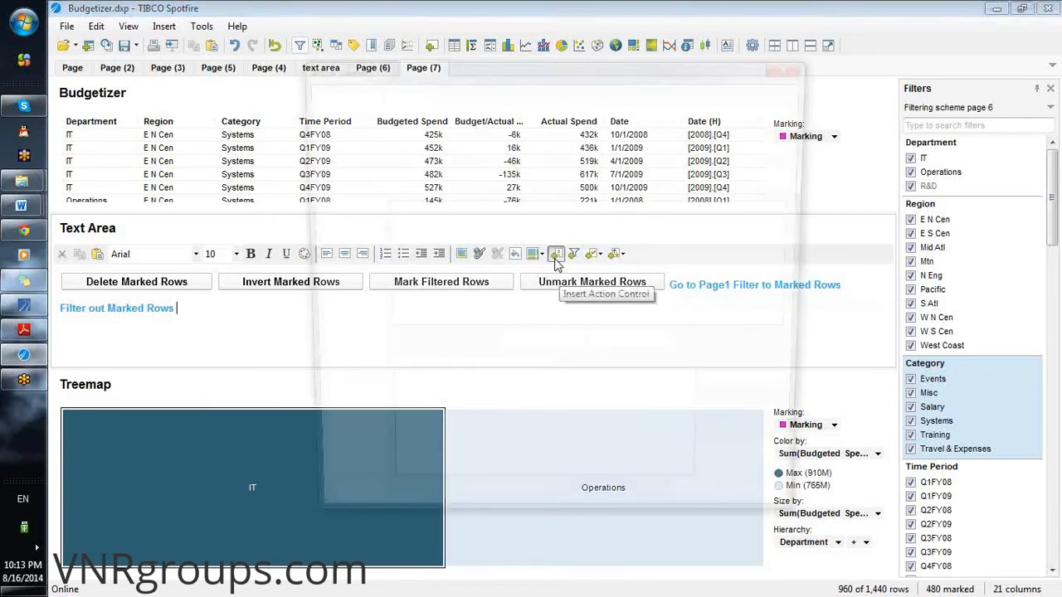
{"action": "left_click", "coordinate": [406, 141]}
{"action": "left_click", "coordinate": [405, 169]}
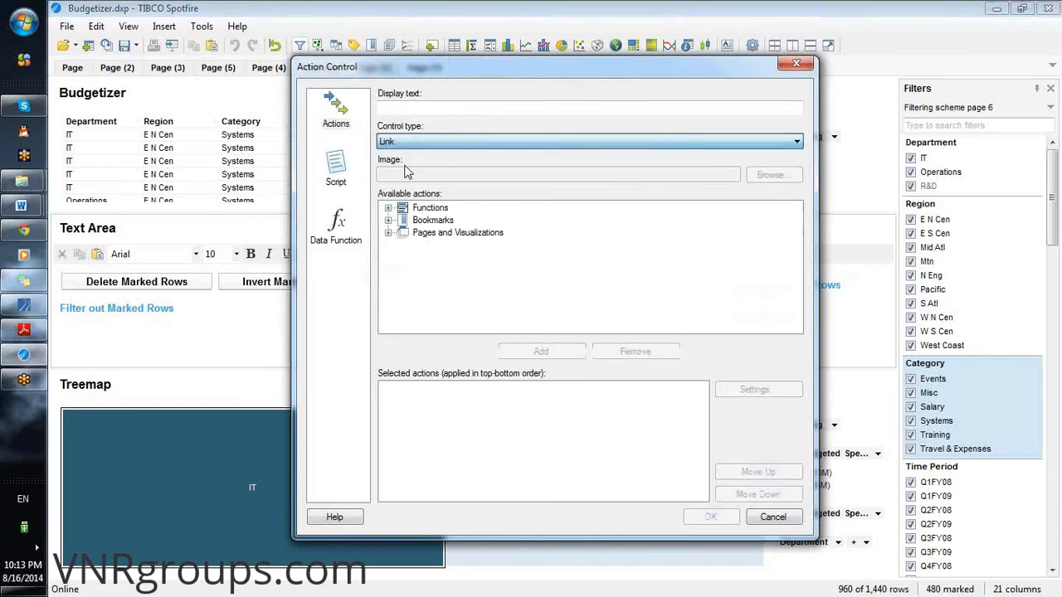
Set the action control's display text to "MyBookmark"
{"action": "left_click", "coordinate": [434, 108]}
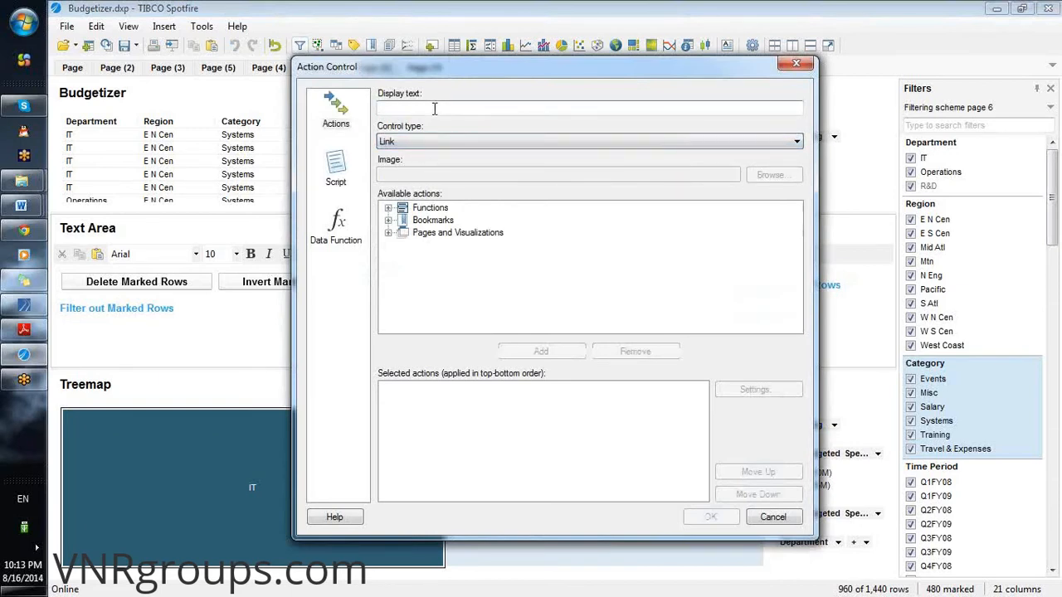
{"action": "type", "text": "link ac"}
{"action": "key", "text": "BackSpace"}
{"action": "key", "text": "BackSpace"}
{"action": "key", "text": "BackSpace"}
{"action": "key", "text": "BackSpace"}
{"action": "key", "text": "BackSpace"}
{"action": "key", "text": "BackSpace"}
{"action": "key", "text": "BackSpace"}
{"action": "type", "text": "myBokk"}
{"action": "key", "text": "BackSpace"}
{"action": "key", "text": "BackSpace"}
{"action": "type", "text": "okmark"}
{"action": "left_click", "coordinate": [384, 109]}
{"action": "key", "text": "BackSpace"}
{"action": "type", "text": "M"}
Add the 8.16 bookmark as the link's action and insert the control into the text area
{"action": "double_click", "coordinate": [425, 222]}
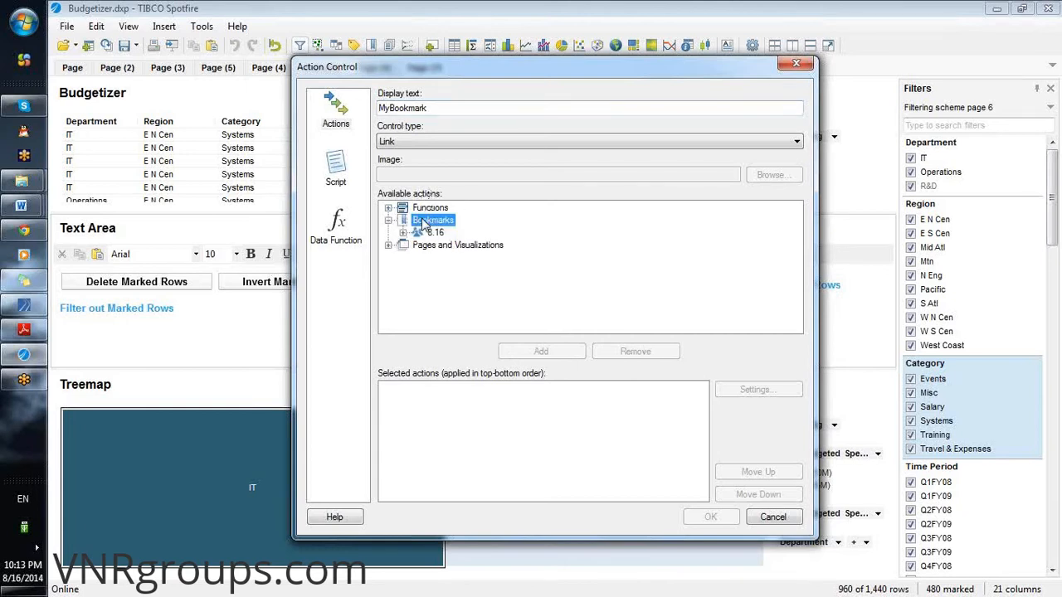
{"action": "left_click", "coordinate": [434, 233]}
{"action": "left_click", "coordinate": [517, 355]}
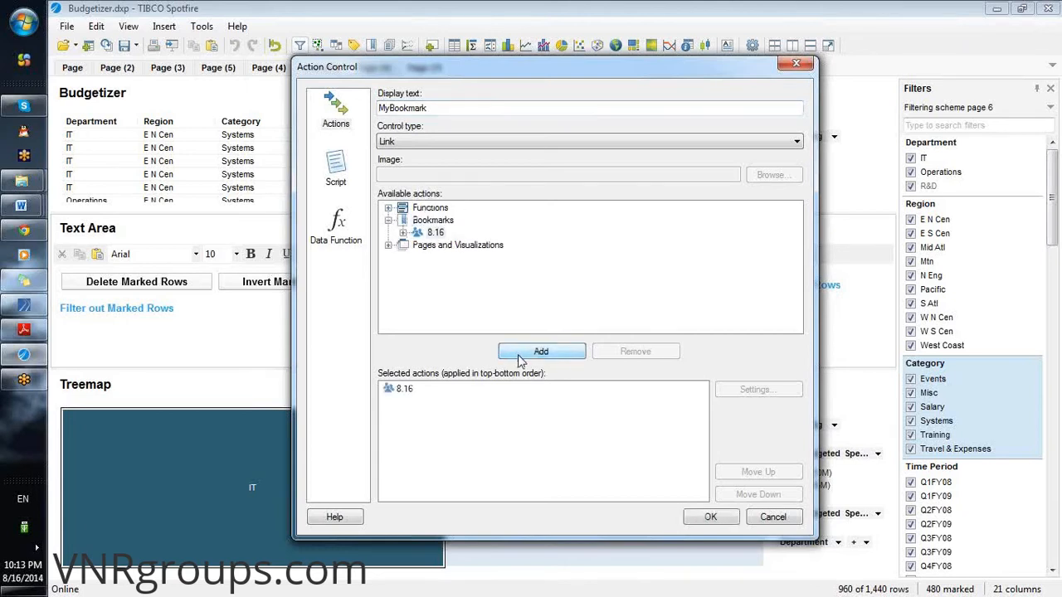
{"action": "left_click", "coordinate": [711, 517]}
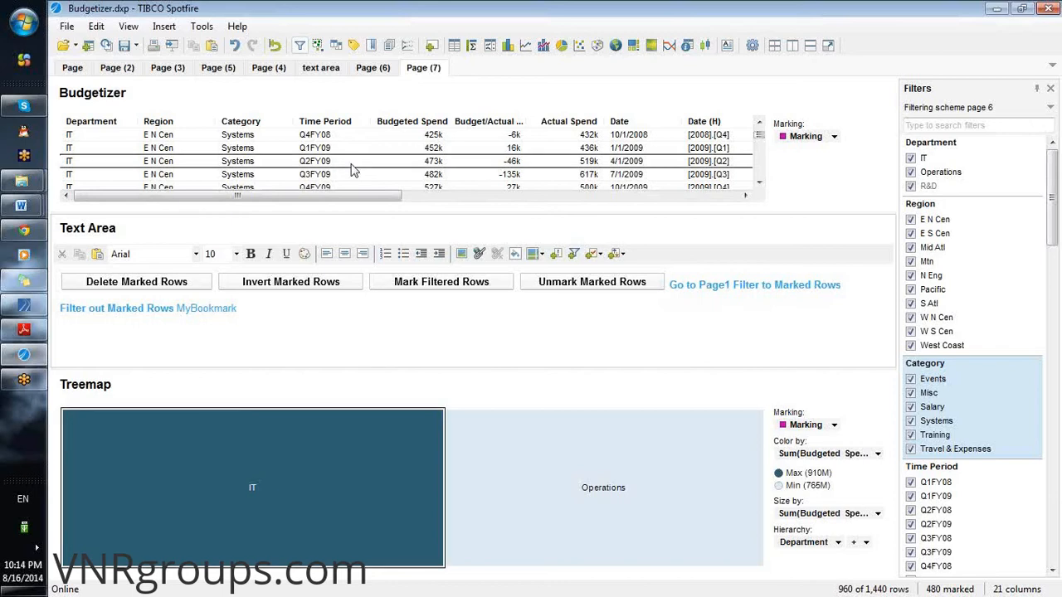
Leave text area editing and mark the IT rows Q1FY09 and Q2FY09 one after the other in the Budgetizer table
{"action": "left_click", "coordinate": [440, 282]}
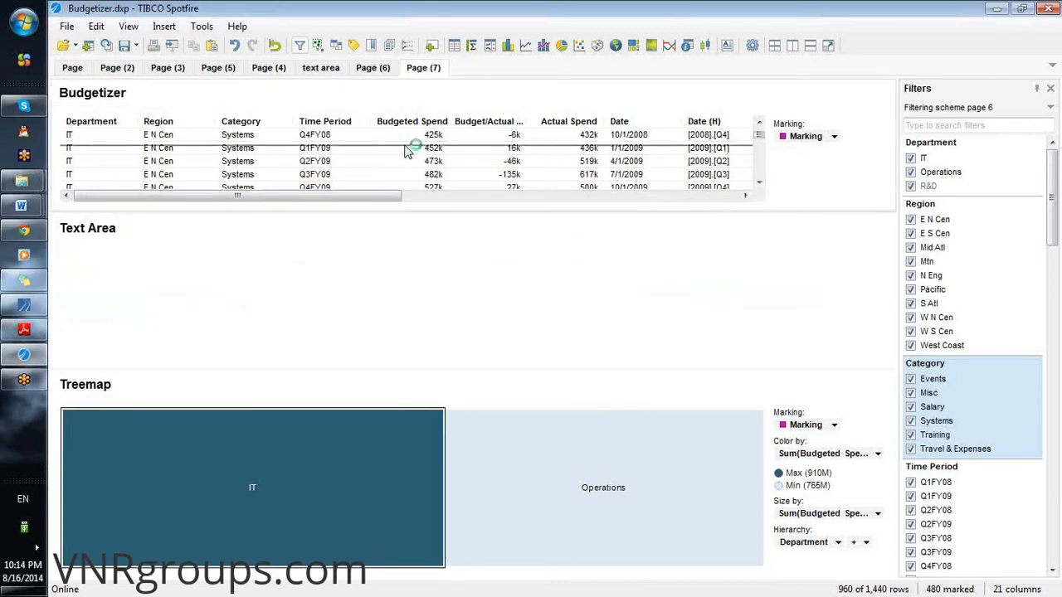
{"action": "left_click", "coordinate": [408, 149]}
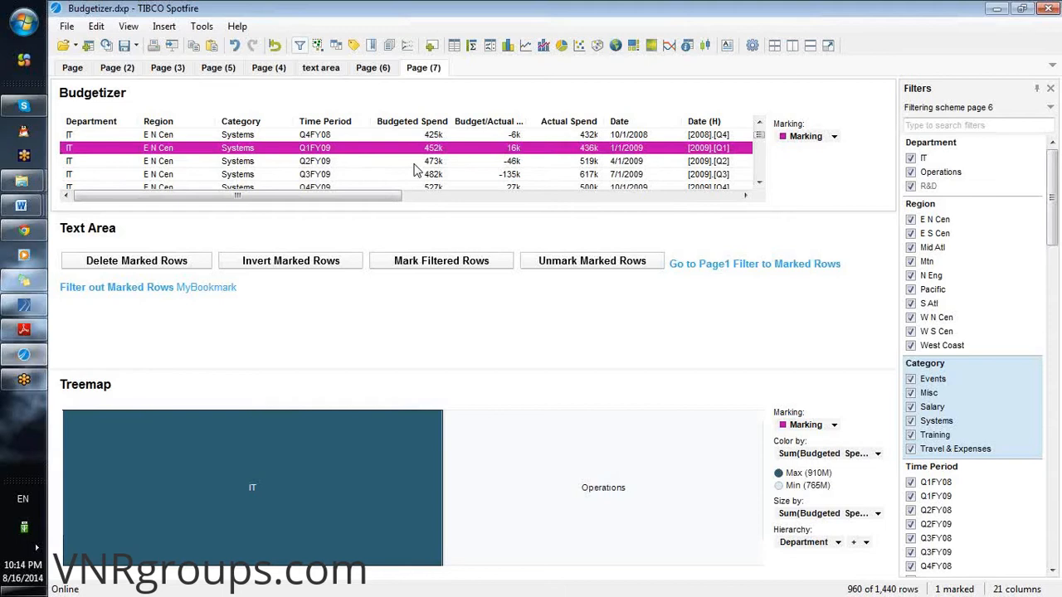
{"action": "left_click", "coordinate": [416, 164]}
Exclude and re-include the IT department in the filters, and exclude Operations so only IT data is kept
{"action": "left_click", "coordinate": [911, 158]}
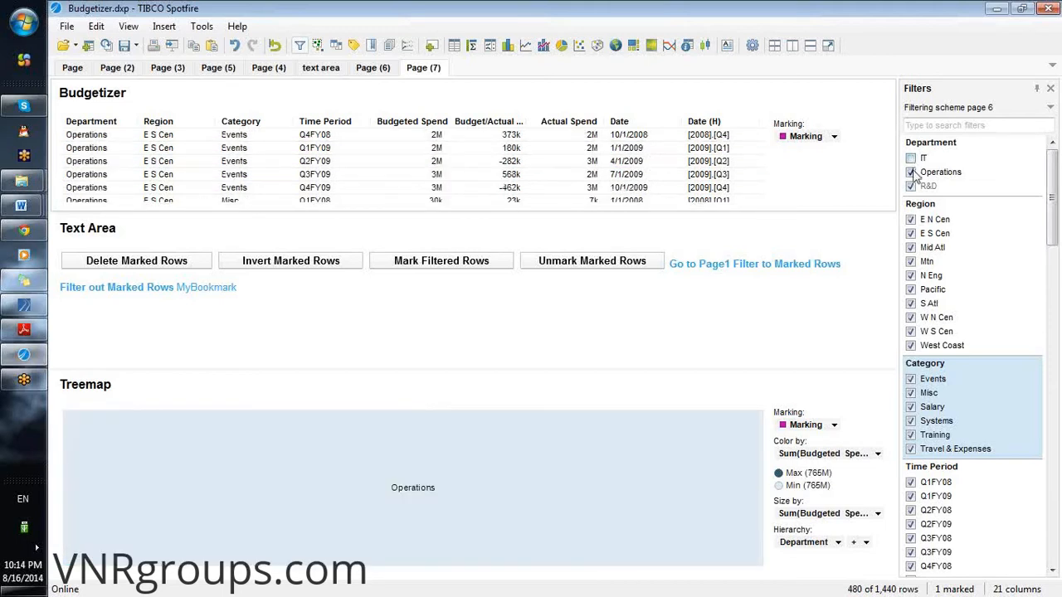
{"action": "left_click", "coordinate": [912, 157]}
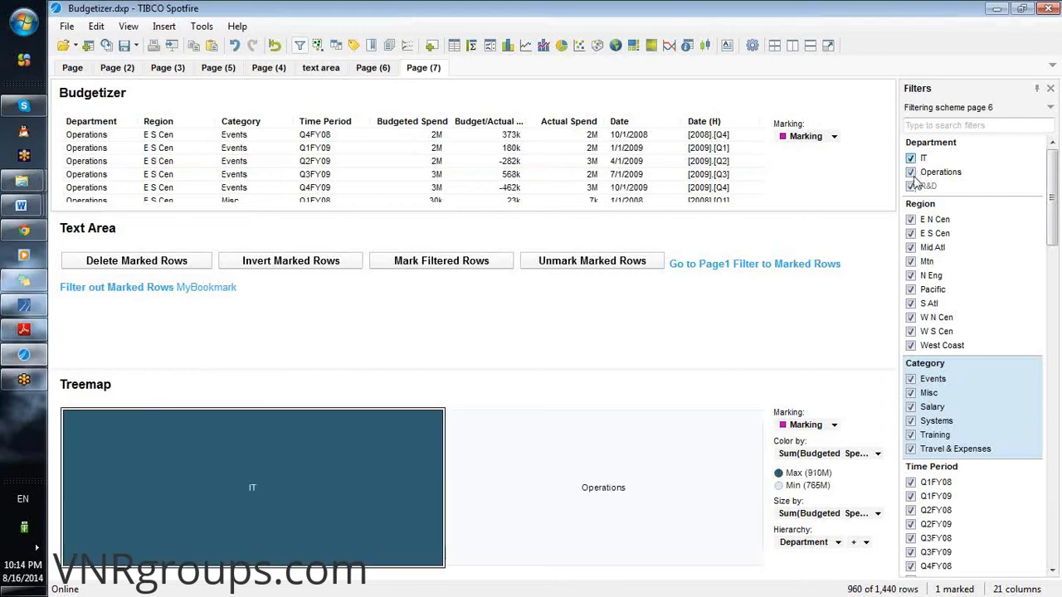
{"action": "left_click", "coordinate": [912, 173]}
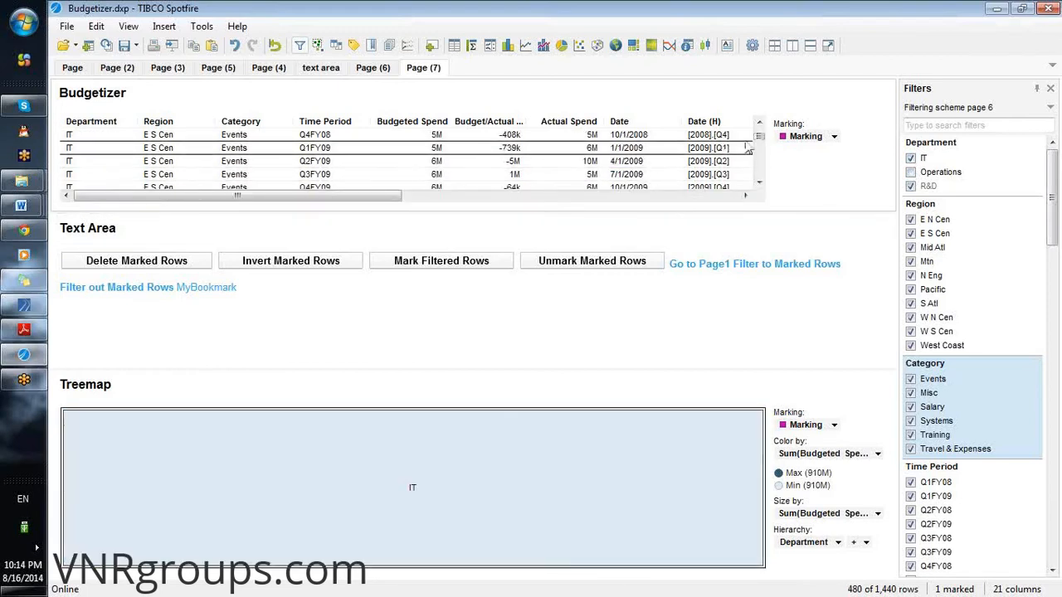
Mark the IT E S Cen Events rows from Q4FY08 to Q2FY09 and apply the bookmark through the MyBookmark link
{"action": "mouse_move", "coordinate": [747, 147]}
{"action": "left_mouse_down"}
{"action": "mouse_move", "coordinate": [746, 164]}
{"action": "mouse_move", "coordinate": [747, 141]}
{"action": "left_mouse_up"}
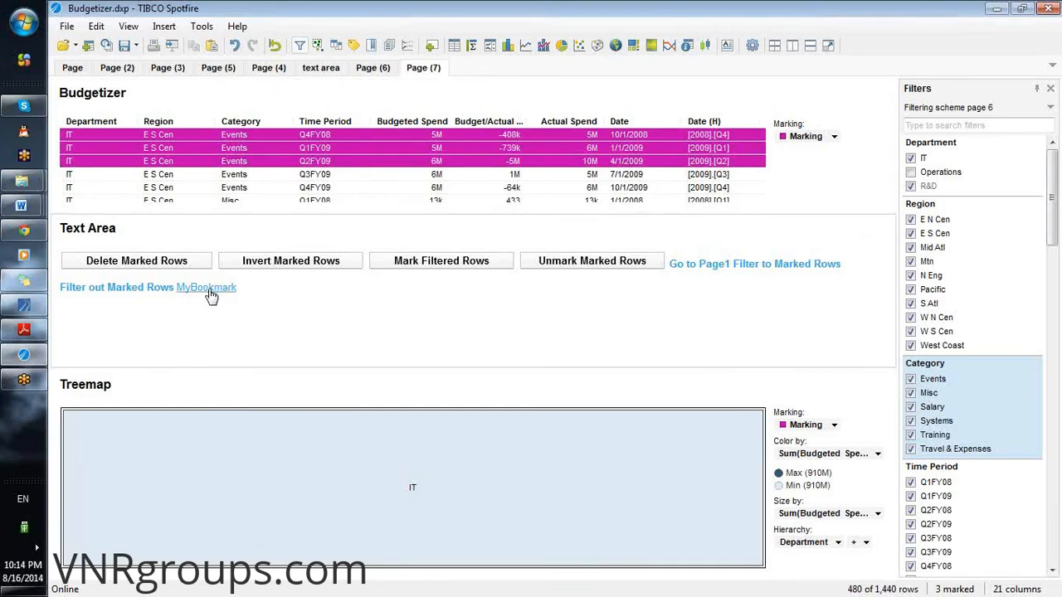
{"action": "left_click", "coordinate": [211, 297]}
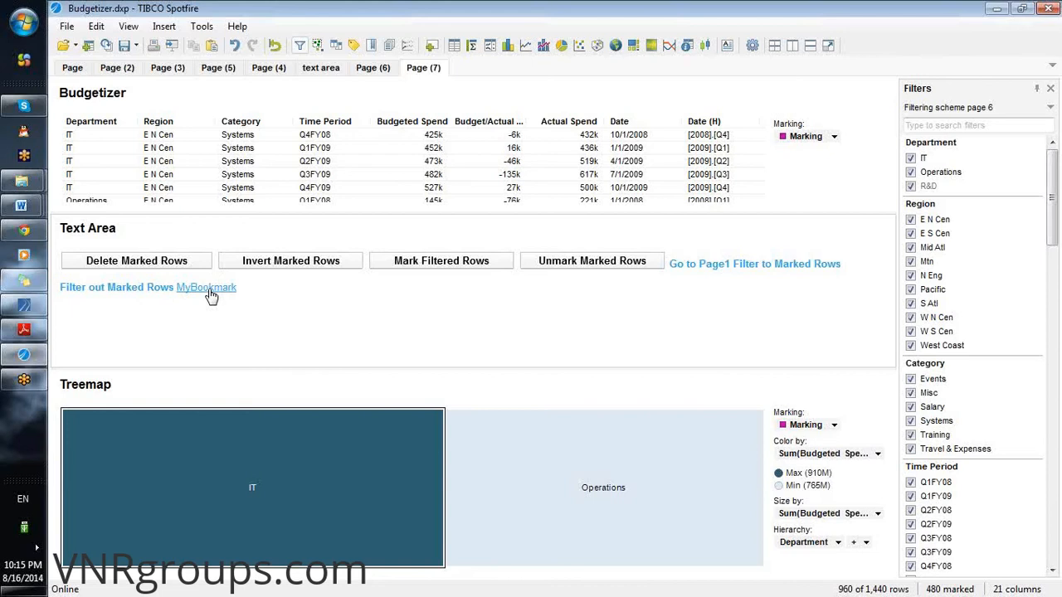
{"action": "left_click", "coordinate": [207, 288]}
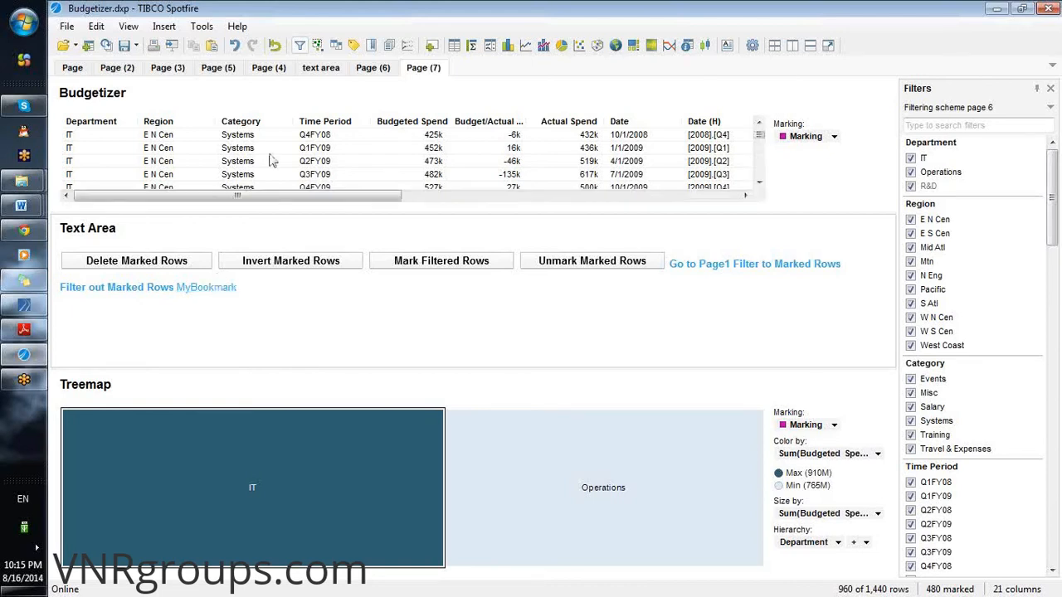
Start a special bookmark that includes only Active Page and Active Visualization
{"action": "left_click", "coordinate": [372, 45]}
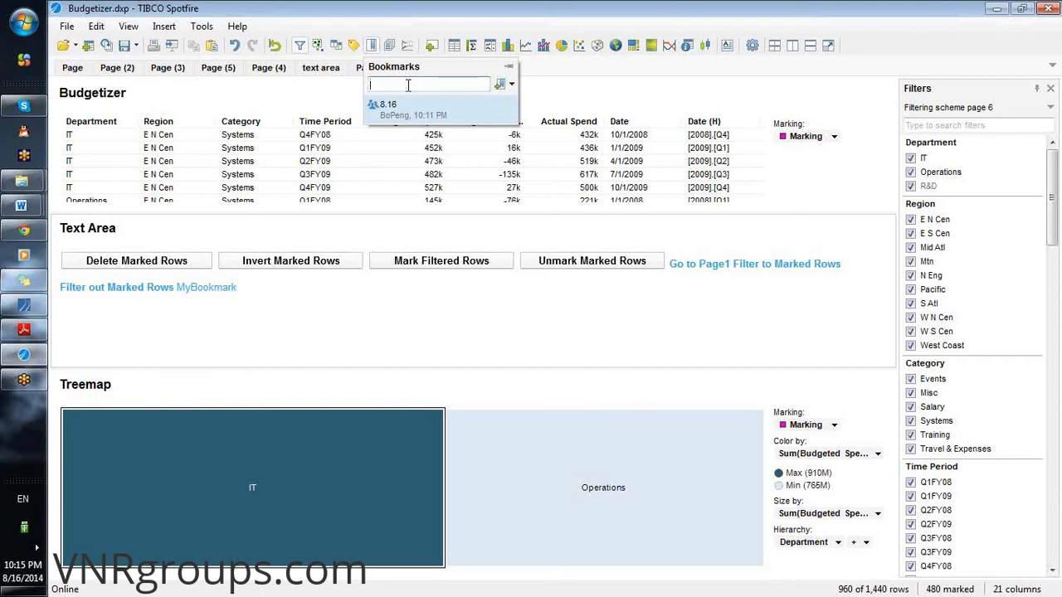
{"action": "left_click", "coordinate": [512, 111]}
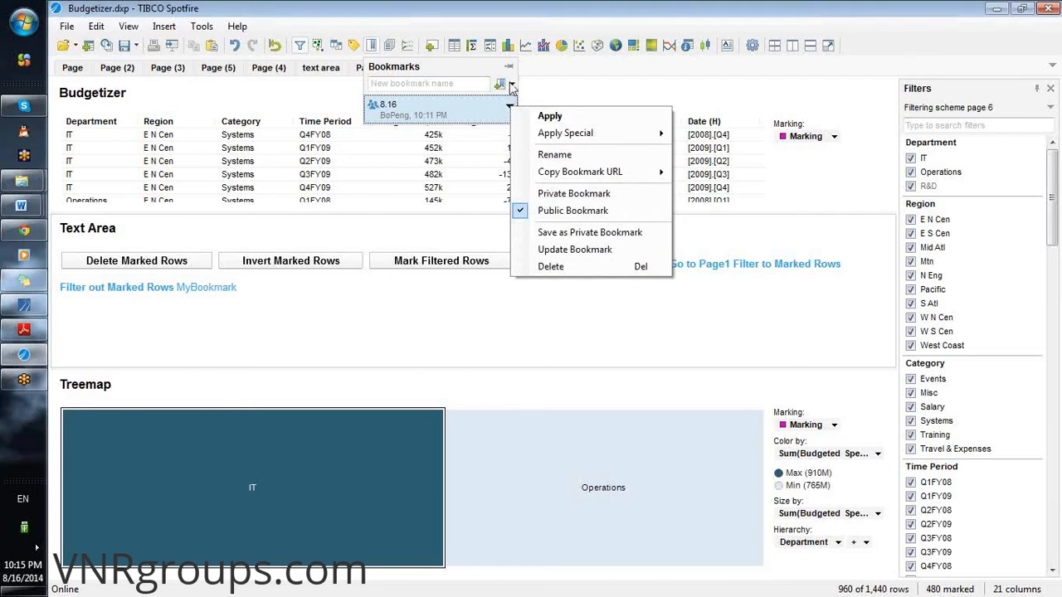
{"action": "left_click", "coordinate": [512, 87]}
{"action": "left_click", "coordinate": [512, 84]}
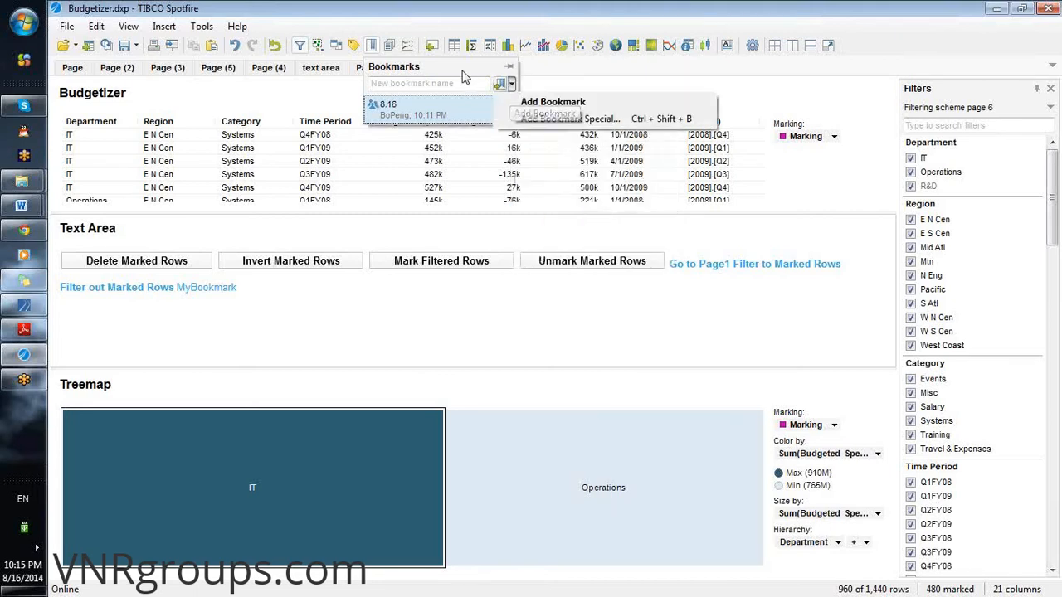
{"action": "left_click", "coordinate": [523, 120]}
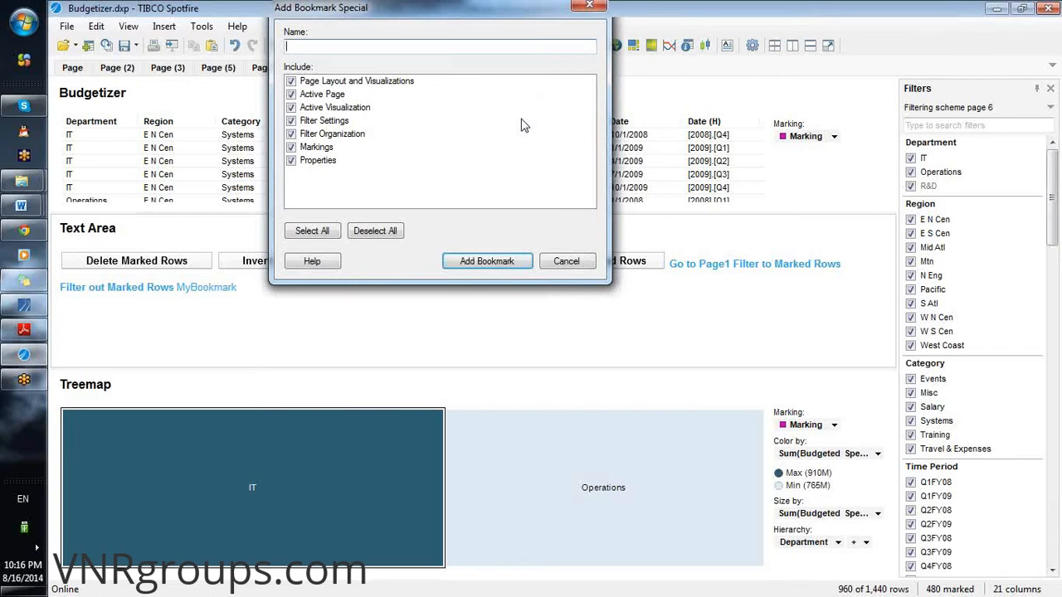
{"action": "left_click", "coordinate": [363, 233]}
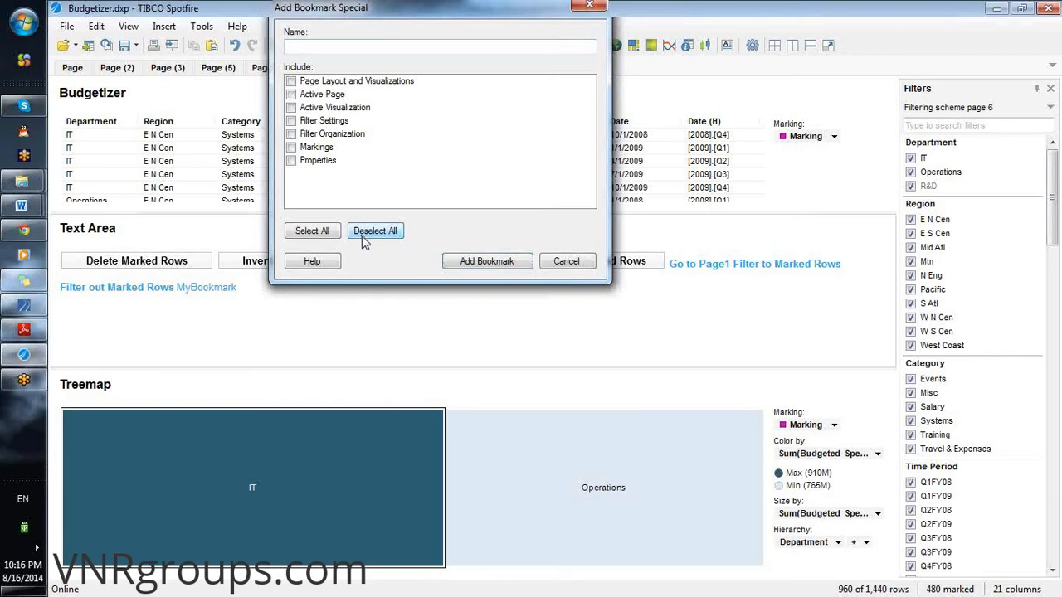
{"action": "left_click", "coordinate": [291, 109]}
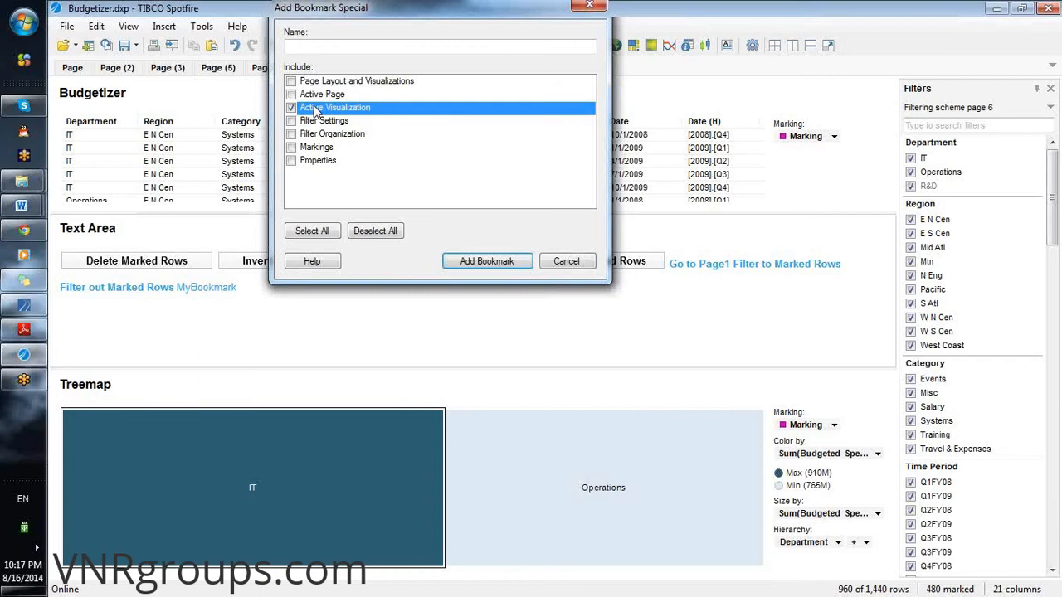
{"action": "left_click", "coordinate": [341, 49]}
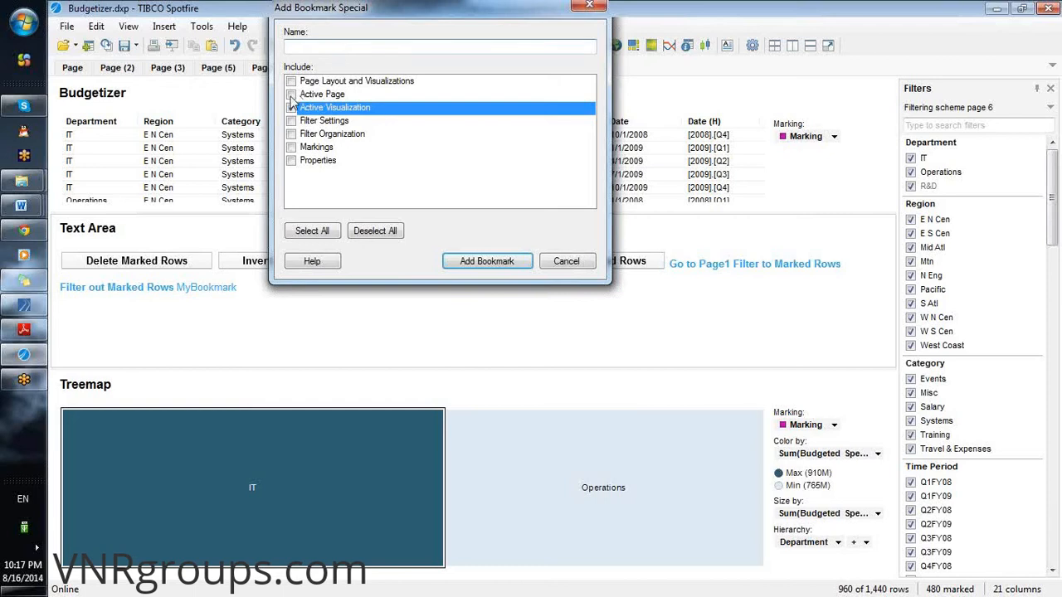
{"action": "left_click", "coordinate": [292, 94]}
Name the special bookmark "Page&Visualization" and add it
{"action": "left_click", "coordinate": [329, 47]}
{"action": "type", "text": "pAGE"}
{"action": "key", "text": "BackSpace"}
{"action": "key", "text": "BackSpace"}
{"action": "key", "text": "BackSpace"}
{"action": "key", "text": "BackSpace"}
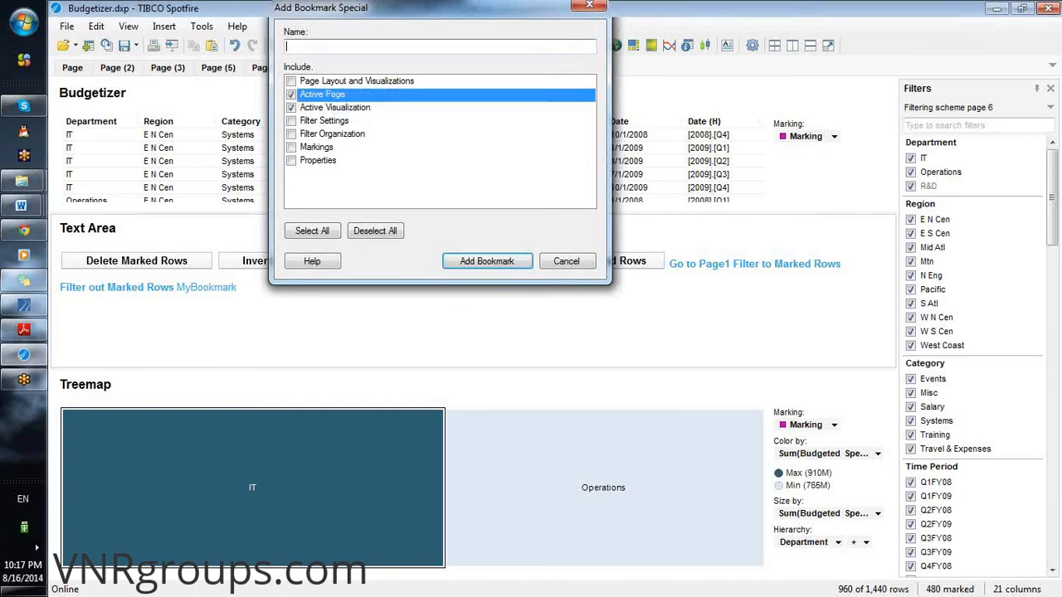
{"action": "type", "text": "PageVisualization"}
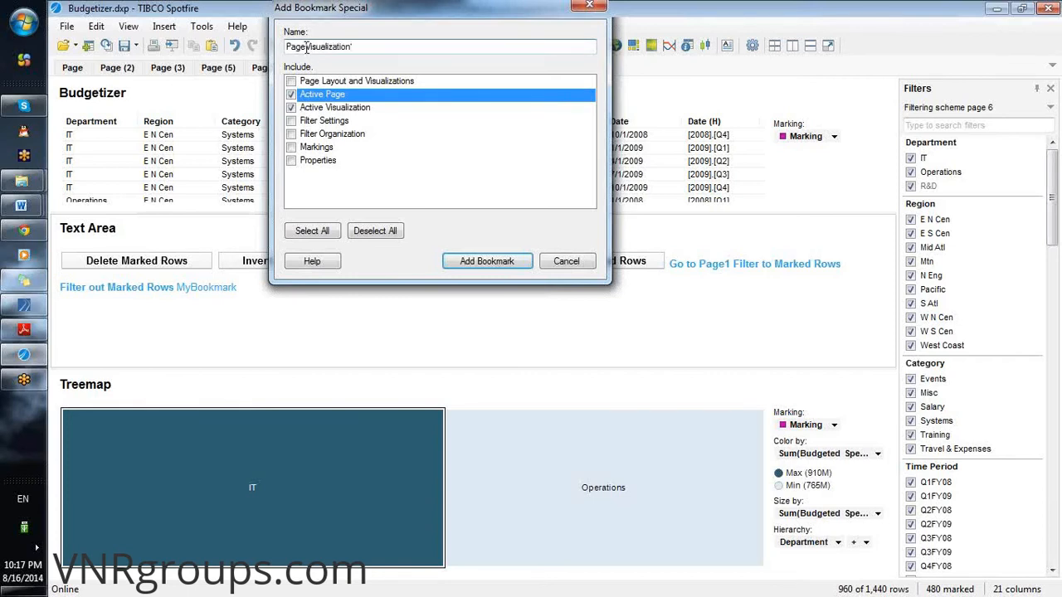
{"action": "left_click", "coordinate": [307, 48]}
{"action": "type", "text": "&"}
{"action": "left_click", "coordinate": [490, 267]}
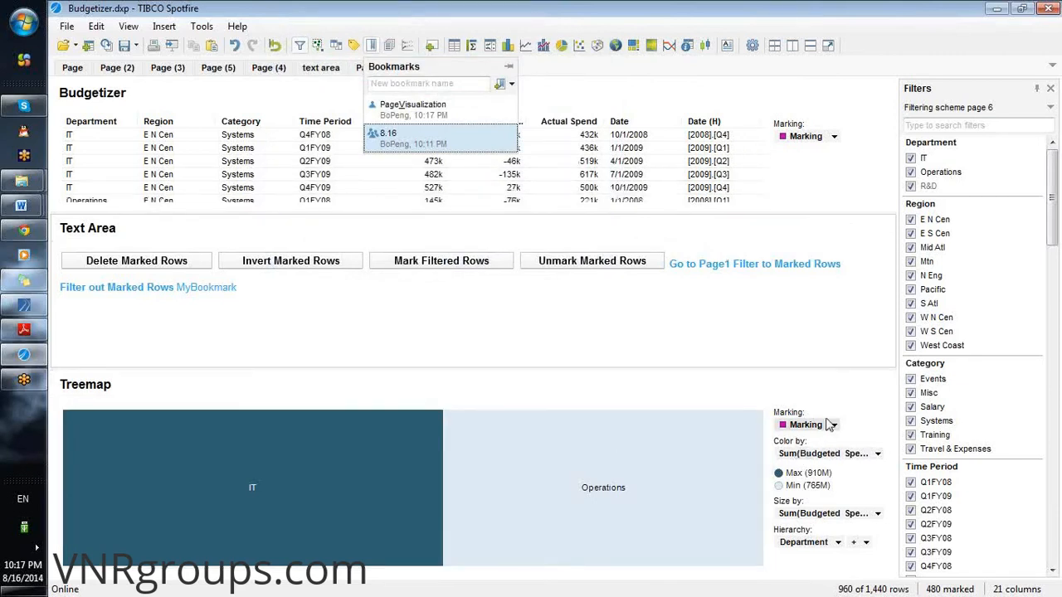
Mark the IT Systems rows from Q4FY08 to Q3FY09, and replace that marking with the IT E N Cen Training rows from Q3FY08
{"action": "left_click_drag", "start_coordinate": [288, 136], "coordinate": [316, 175]}
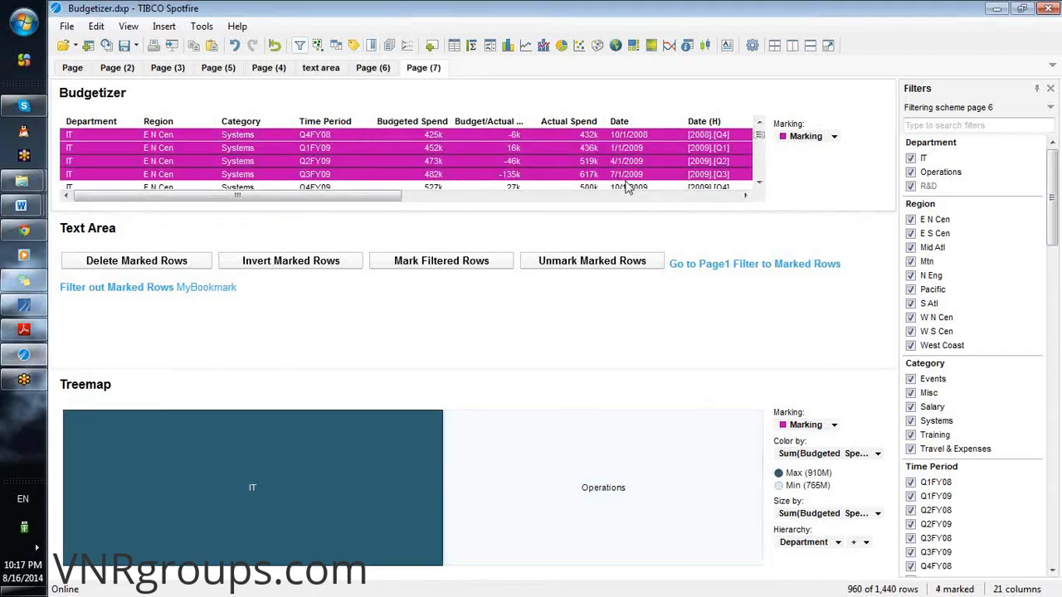
{"action": "left_click", "coordinate": [759, 161]}
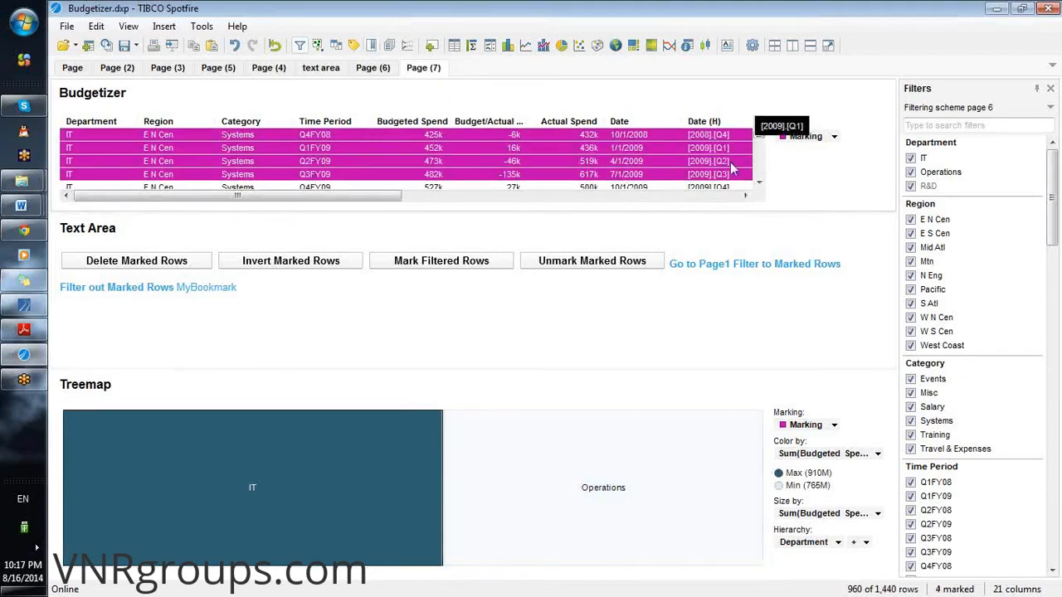
{"action": "scroll", "coordinate": [663, 184], "scroll_direction": "up", "scroll_amount": 5}
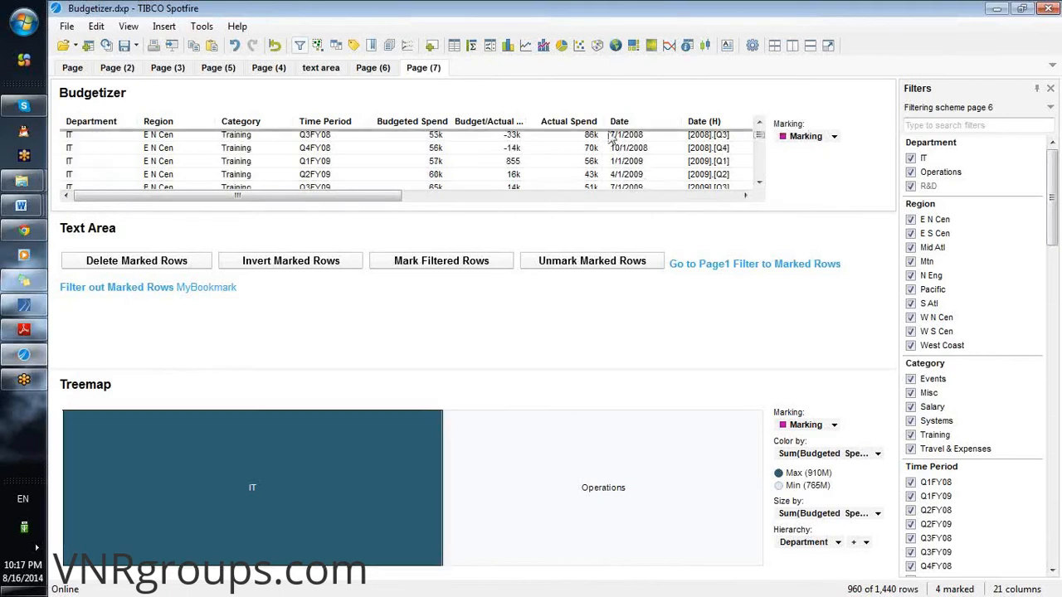
{"action": "left_click_drag", "start_coordinate": [627, 208], "coordinate": [625, 208]}
Exclude S Atl, Mtn and Mid Atl in the Region filter and include all three regions again
{"action": "left_click", "coordinate": [911, 302]}
{"action": "left_click", "coordinate": [910, 261]}
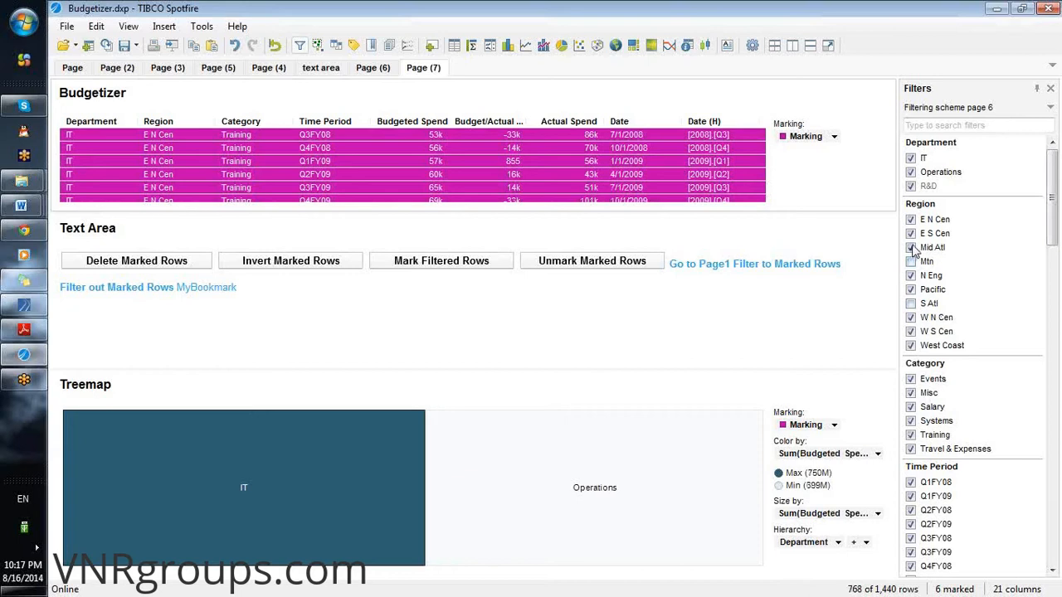
{"action": "left_click", "coordinate": [911, 247]}
{"action": "left_click", "coordinate": [911, 247]}
{"action": "left_click", "coordinate": [912, 261]}
{"action": "left_click", "coordinate": [911, 304]}
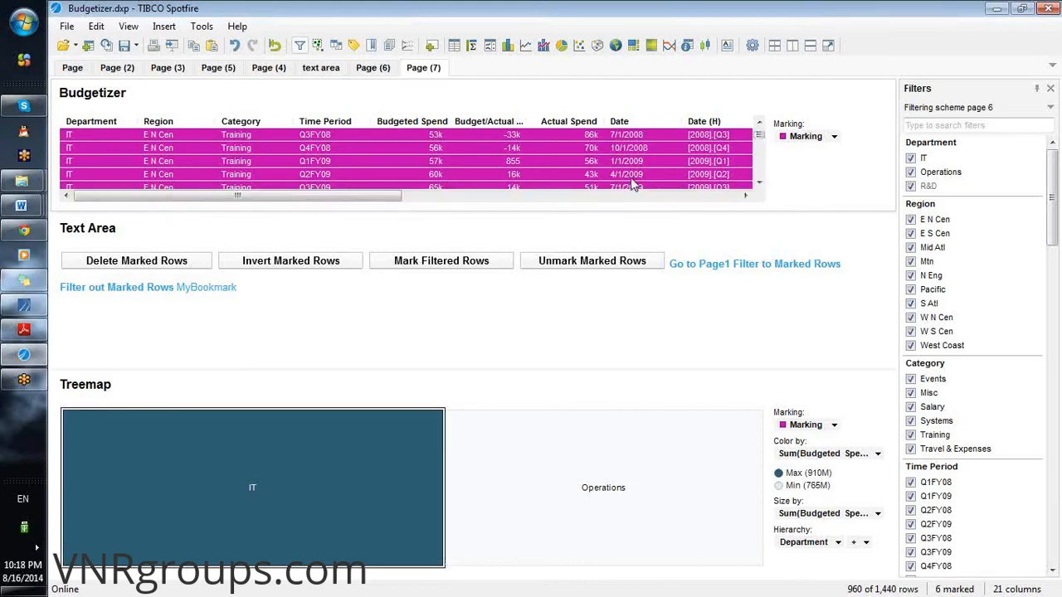
Visit Page (6) and the text area page, and apply the PageVisualization bookmark from there
{"action": "left_click", "coordinate": [371, 70]}
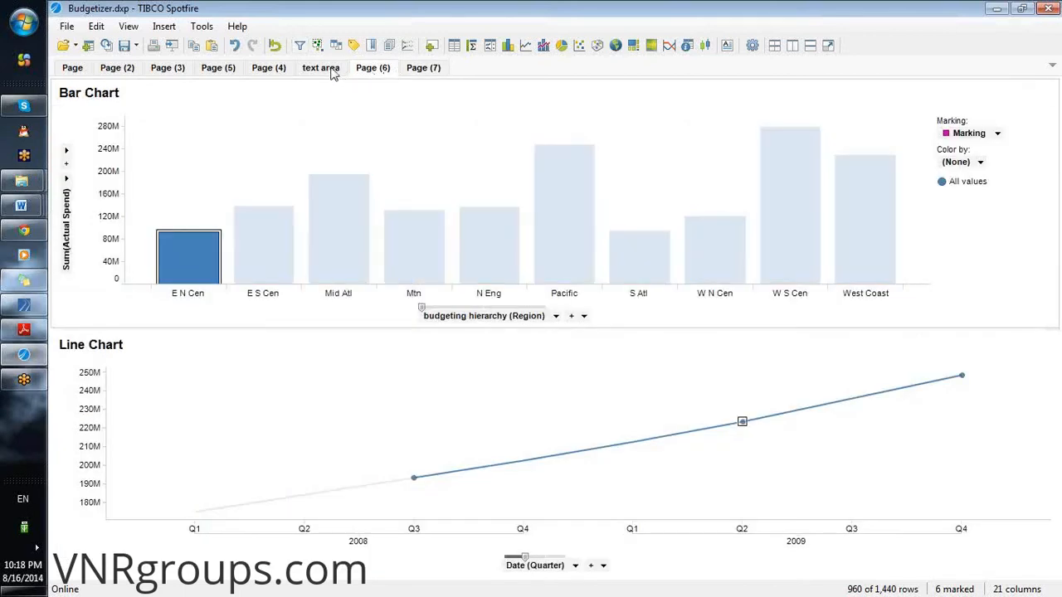
{"action": "left_click", "coordinate": [329, 71]}
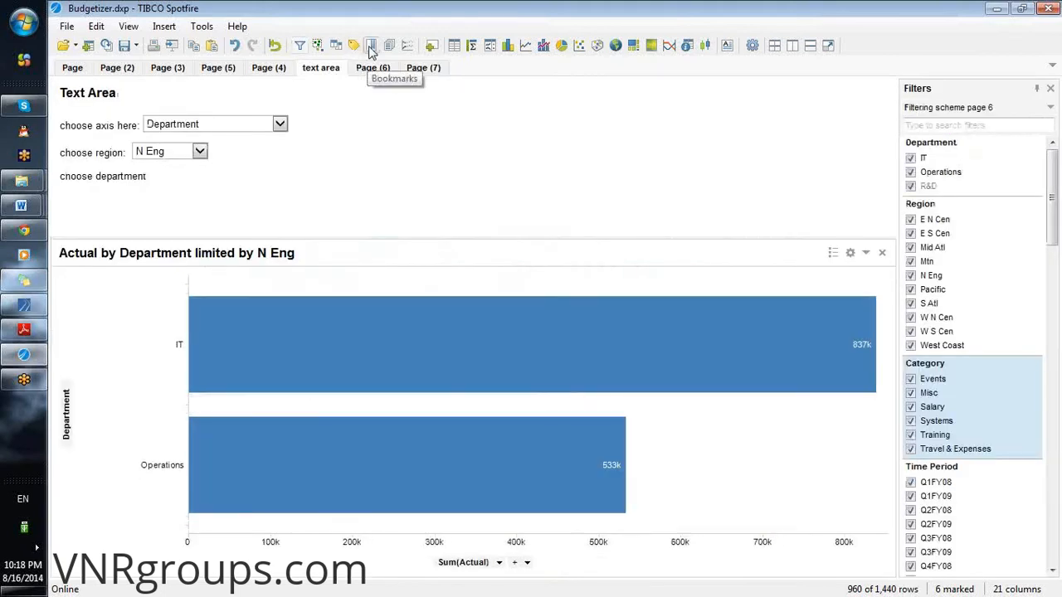
{"action": "left_click", "coordinate": [372, 45]}
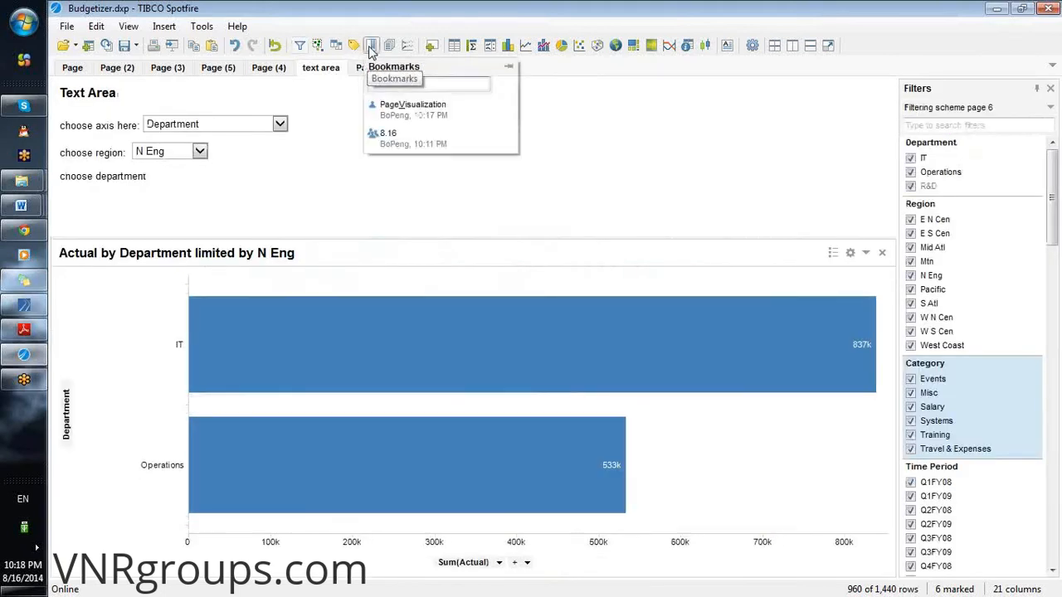
{"action": "left_click", "coordinate": [402, 114]}
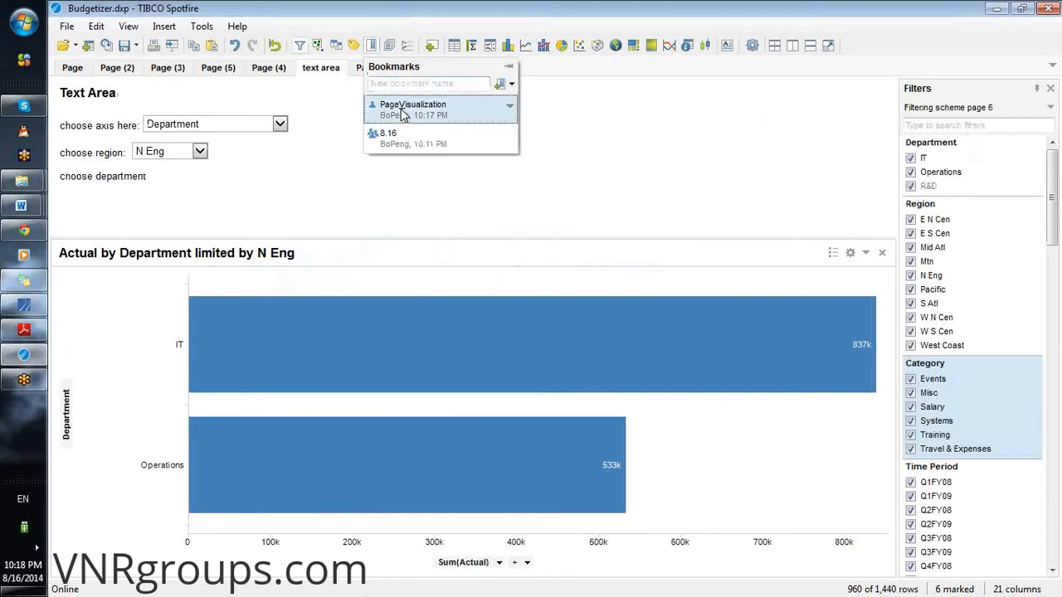
{"action": "left_click", "coordinate": [510, 110]}
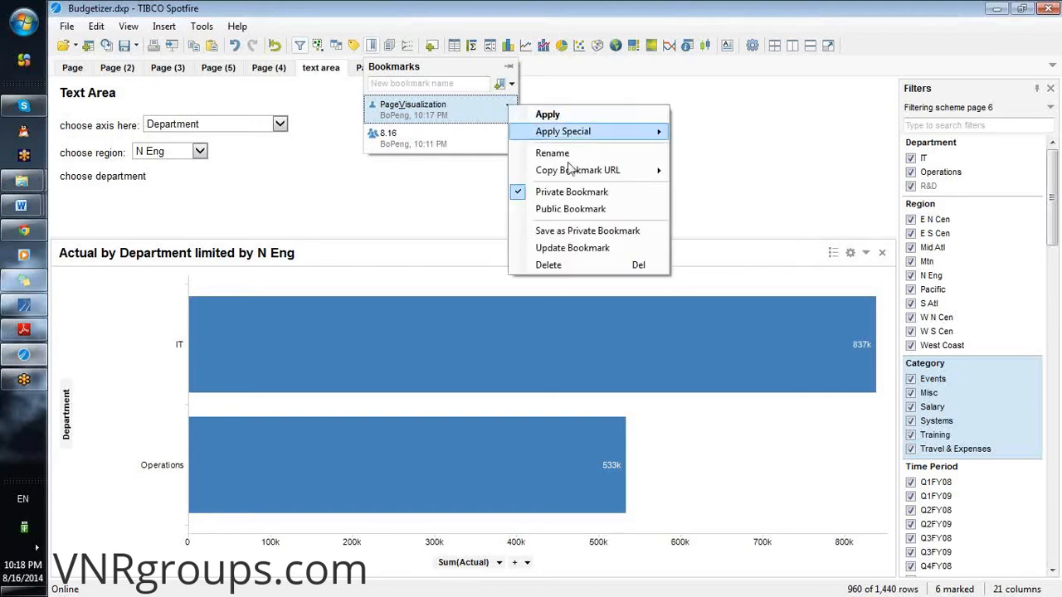
{"action": "mouse_move", "coordinate": [578, 173]}
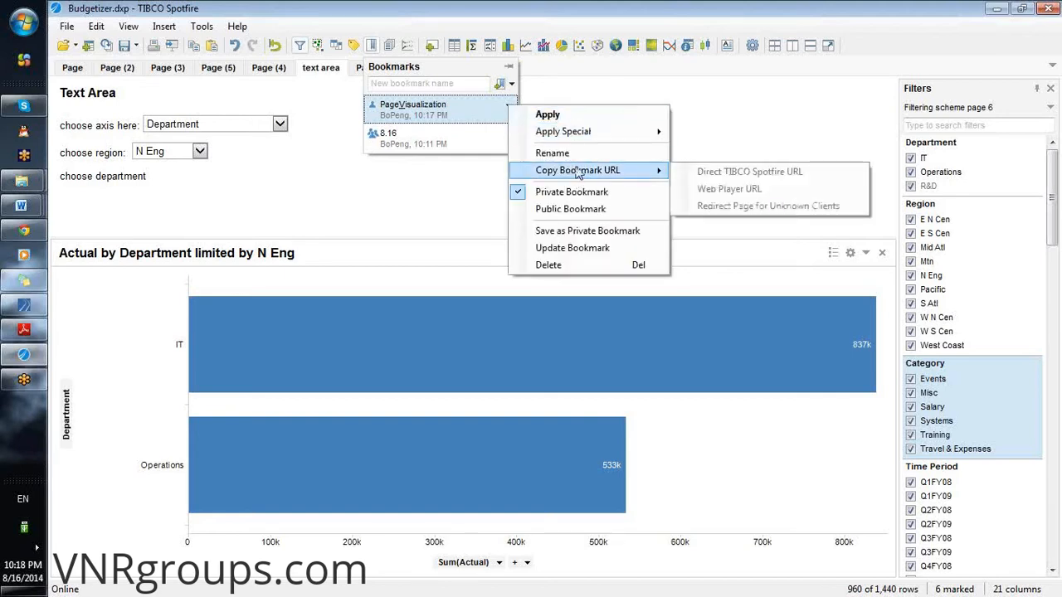
{"action": "left_click", "coordinate": [569, 117]}
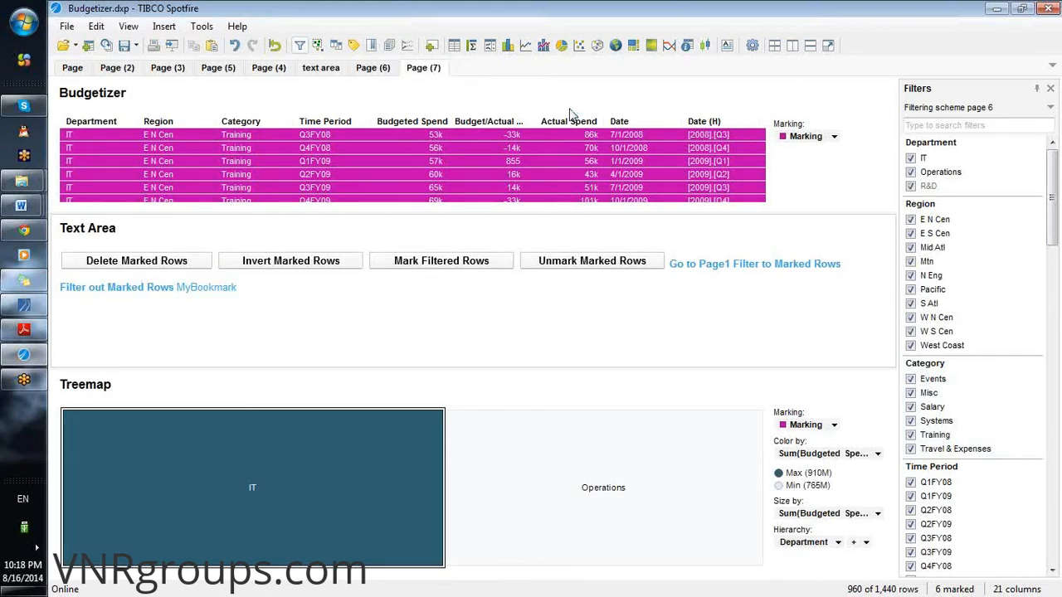
Review the available options of the PageVisualization and 8.16 bookmarks, including which parts of 8.16 can be applied separately
{"action": "left_click", "coordinate": [373, 46]}
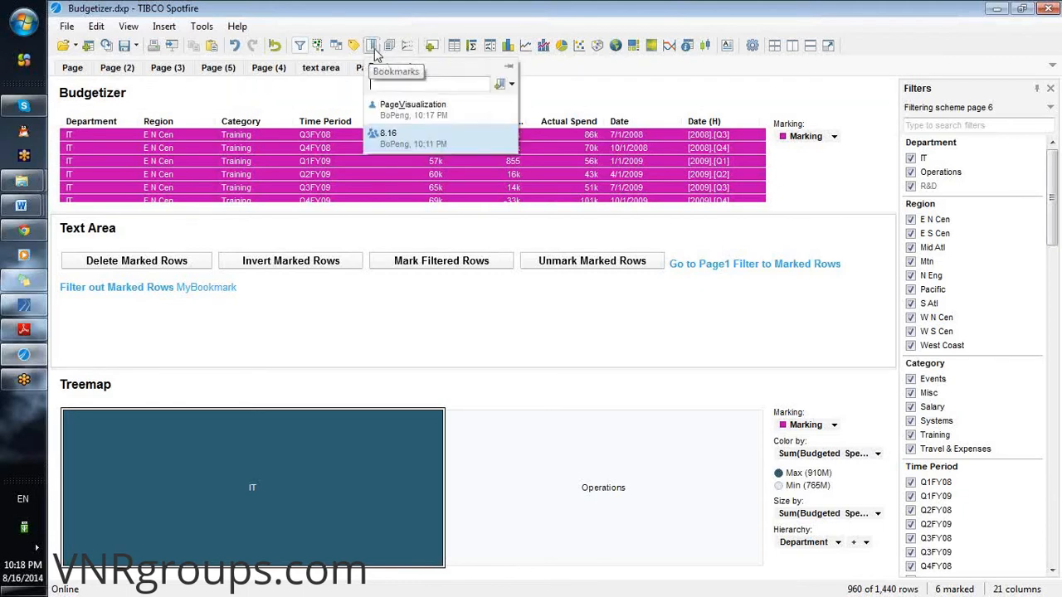
{"action": "left_click", "coordinate": [511, 106]}
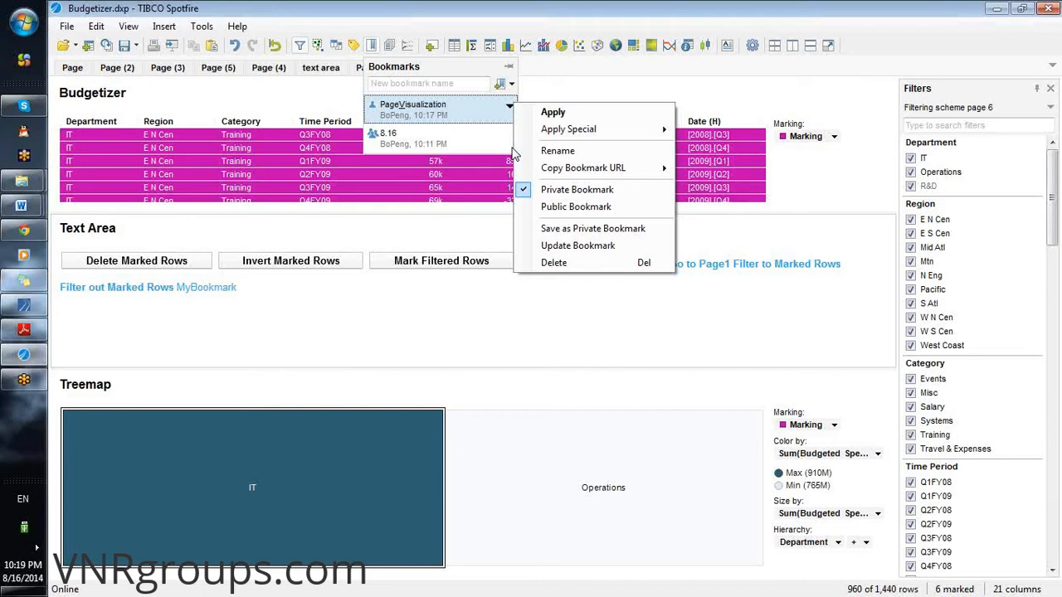
{"action": "mouse_move", "coordinate": [593, 142]}
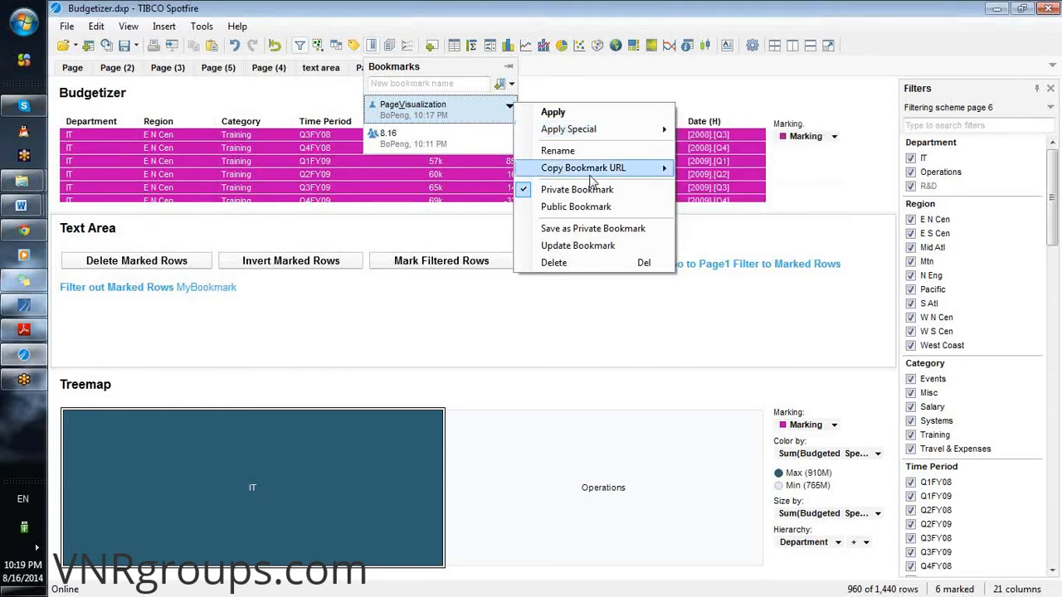
{"action": "left_click", "coordinate": [505, 137]}
{"action": "left_click", "coordinate": [509, 135]}
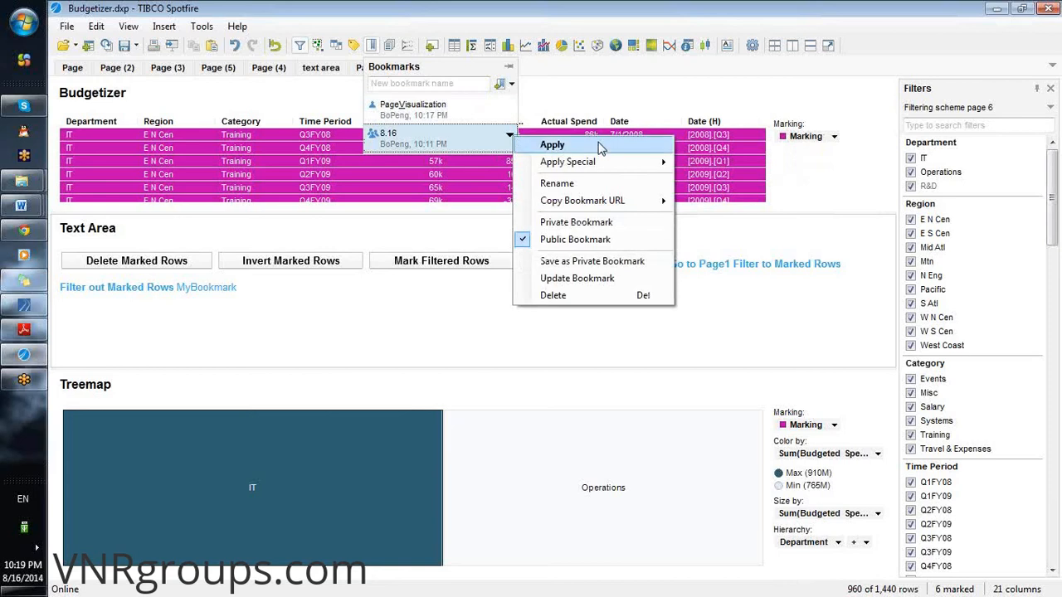
{"action": "mouse_move", "coordinate": [643, 162]}
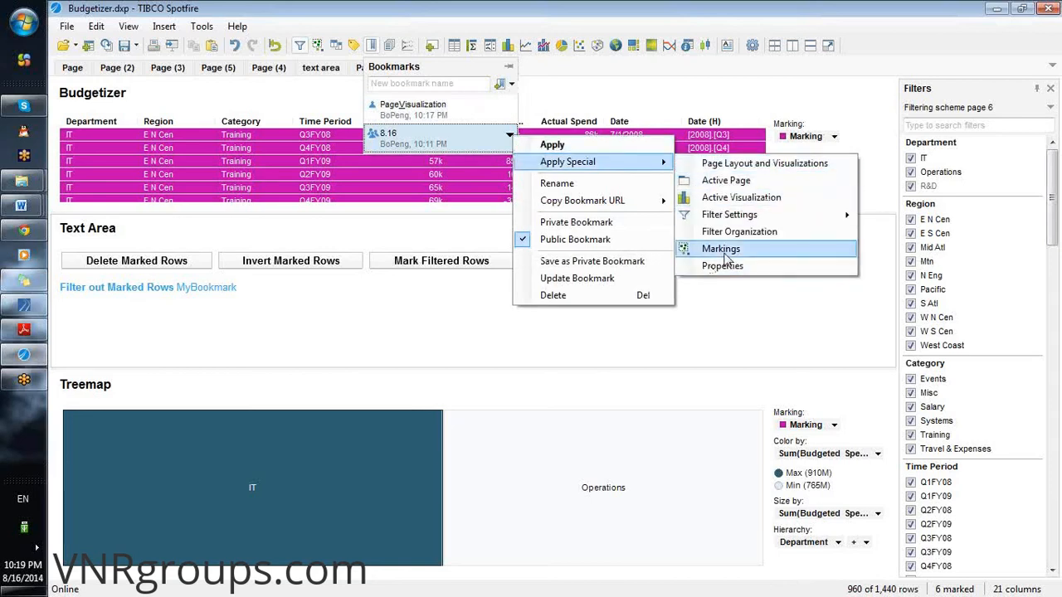
{"action": "left_click", "coordinate": [508, 93]}
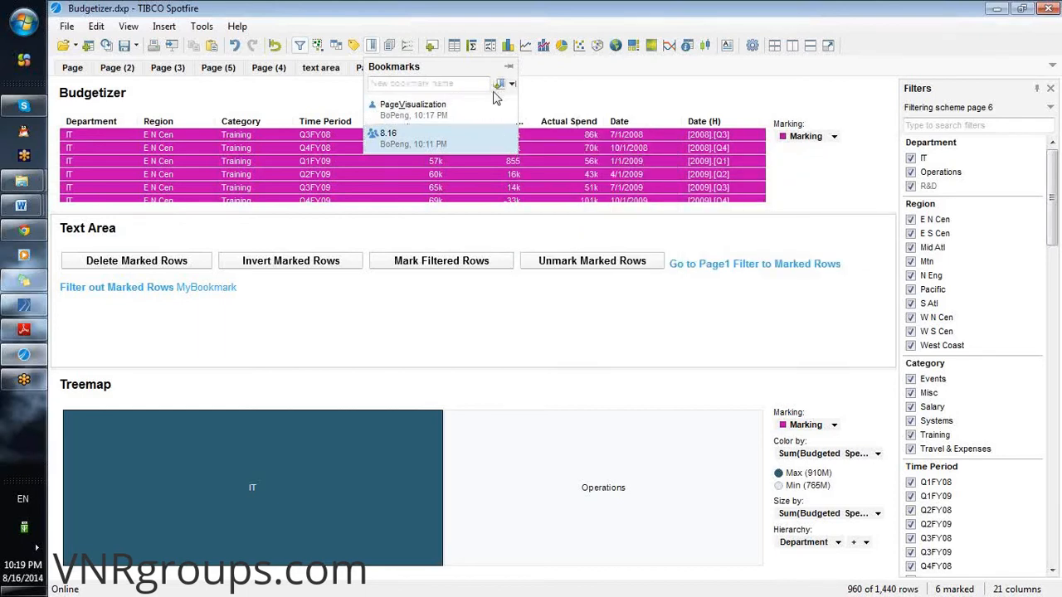
Add a bookmark of Page (7) without a custom name and apply only its filter settings with Set All Filters
{"action": "left_click", "coordinate": [501, 86]}
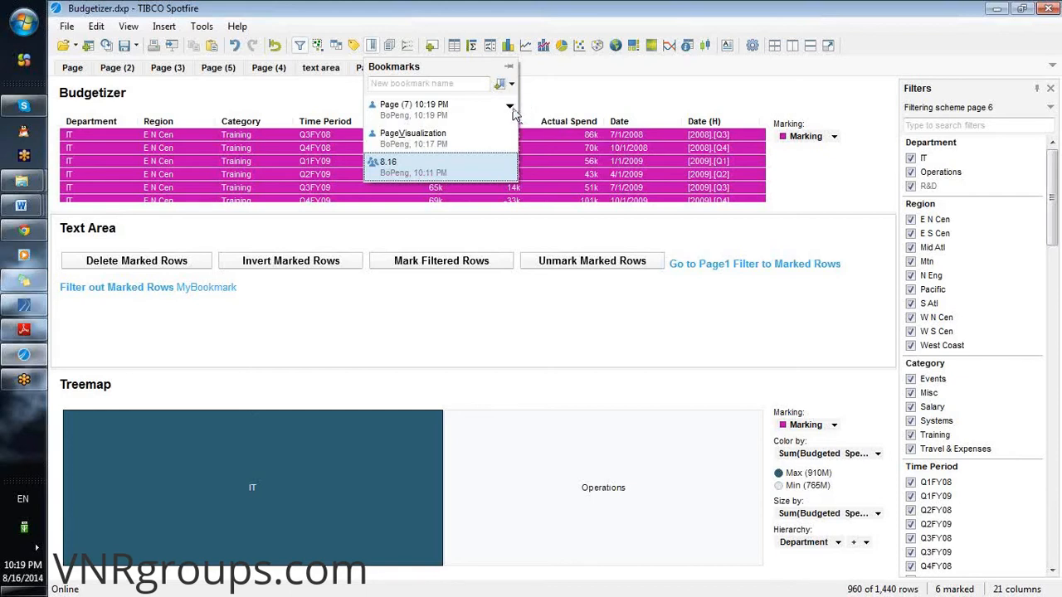
{"action": "left_click", "coordinate": [510, 108]}
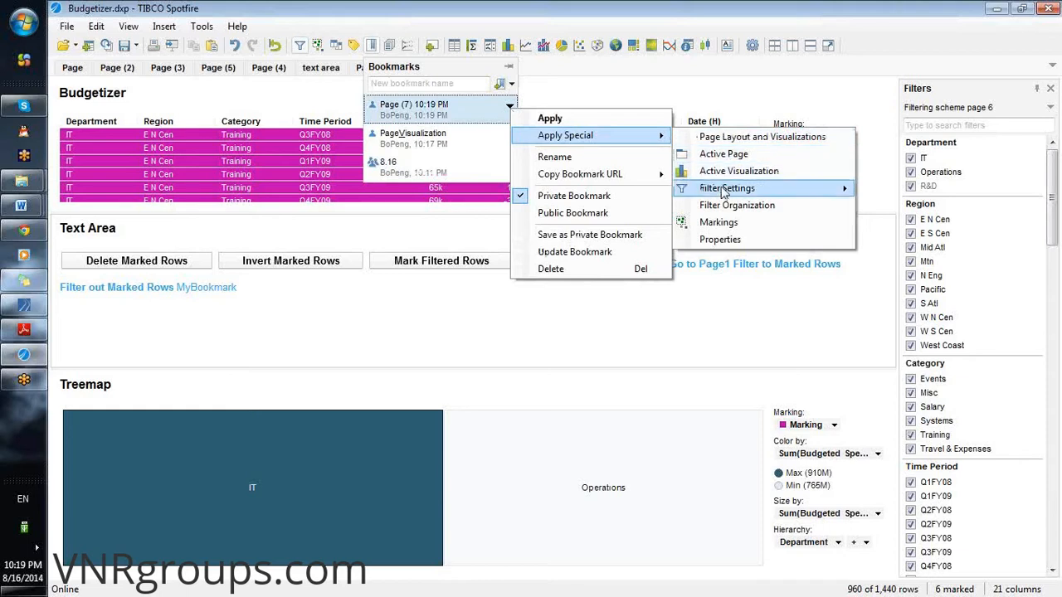
{"action": "mouse_move", "coordinate": [725, 190]}
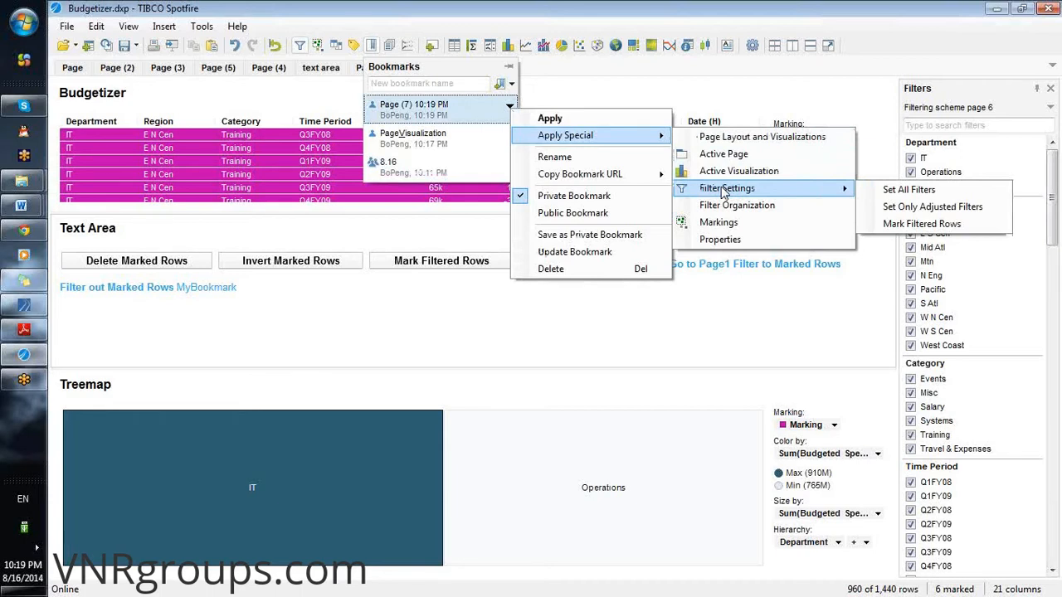
{"action": "left_click", "coordinate": [878, 192]}
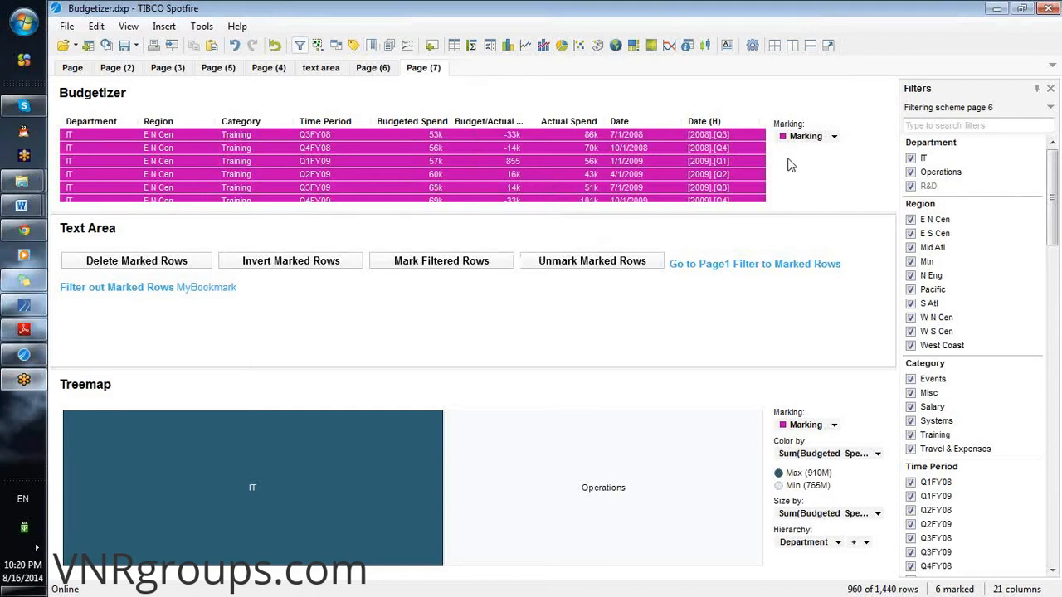
Mark only the Q1FY09 row in the Budgetizer table and undo the marking
{"action": "left_click", "coordinate": [702, 164]}
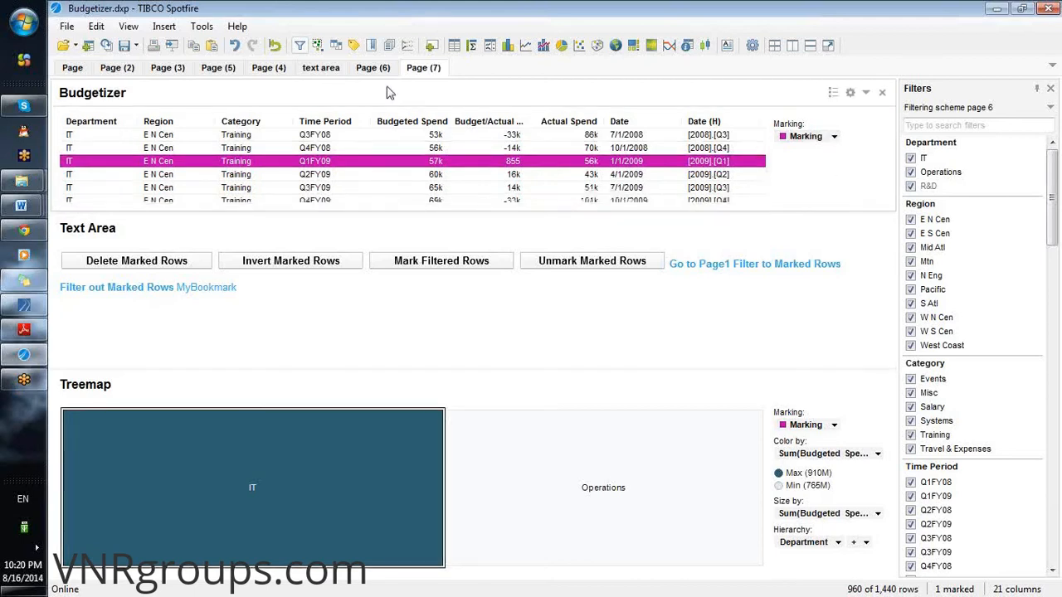
{"action": "left_click", "coordinate": [236, 47]}
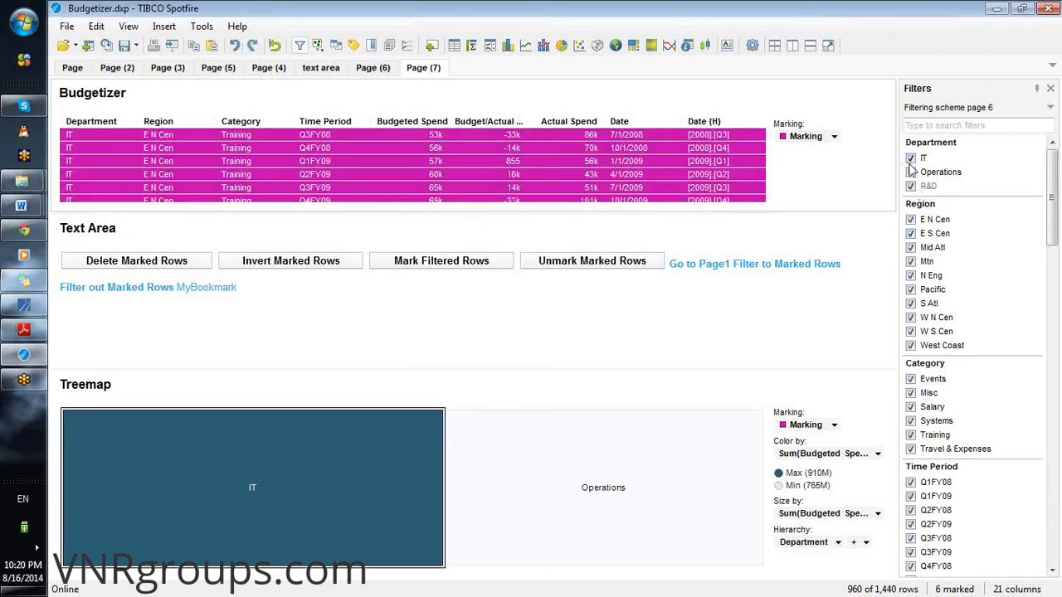
Exclude E S Cen, N Eng, S Atl and W N Cen in the Region filter
{"action": "left_click", "coordinate": [911, 233]}
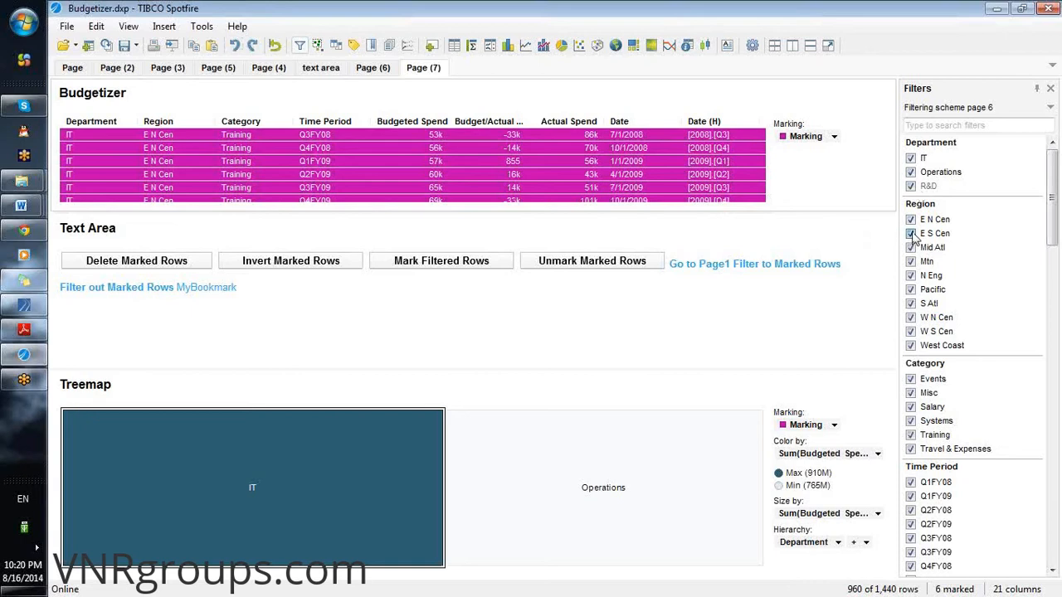
{"action": "left_click", "coordinate": [911, 275]}
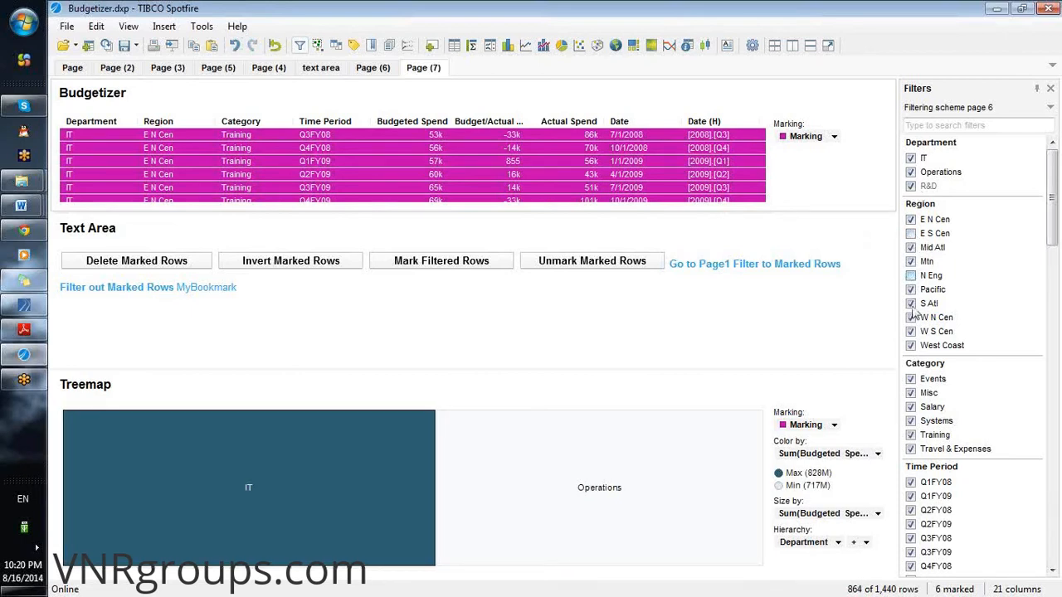
{"action": "left_click", "coordinate": [911, 305]}
{"action": "left_click", "coordinate": [911, 317]}
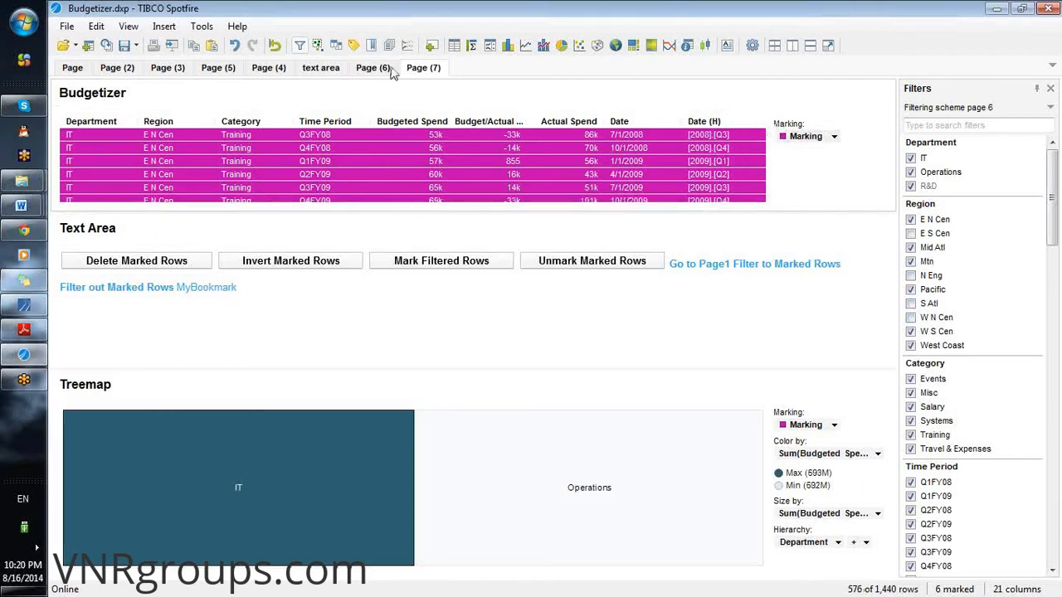
Apply the Page (7) 10:19 PM bookmark in full
{"action": "left_click", "coordinate": [373, 48]}
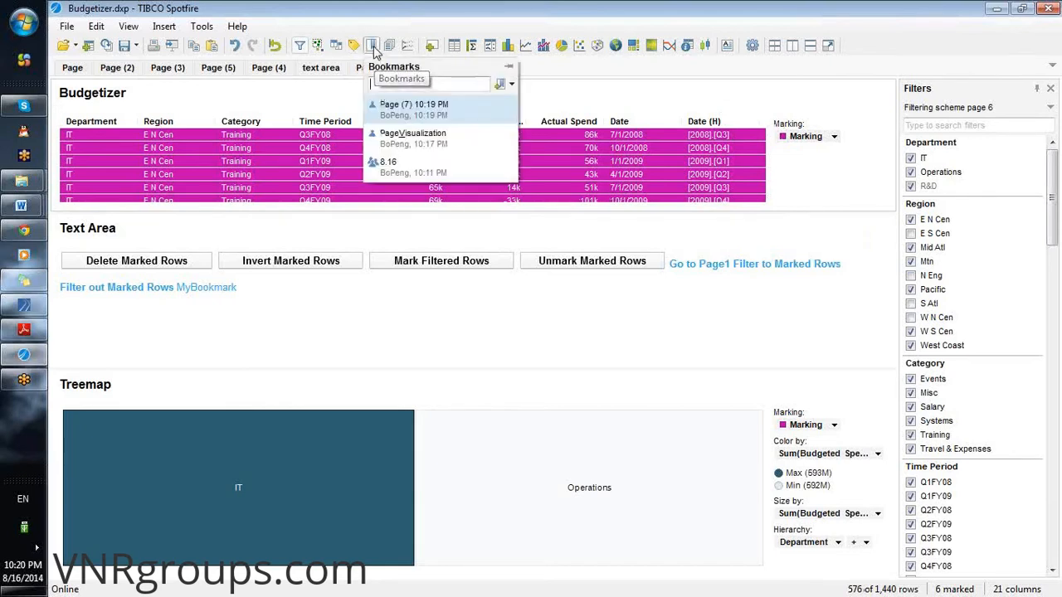
{"action": "left_click", "coordinate": [509, 108]}
{"action": "left_click", "coordinate": [548, 116]}
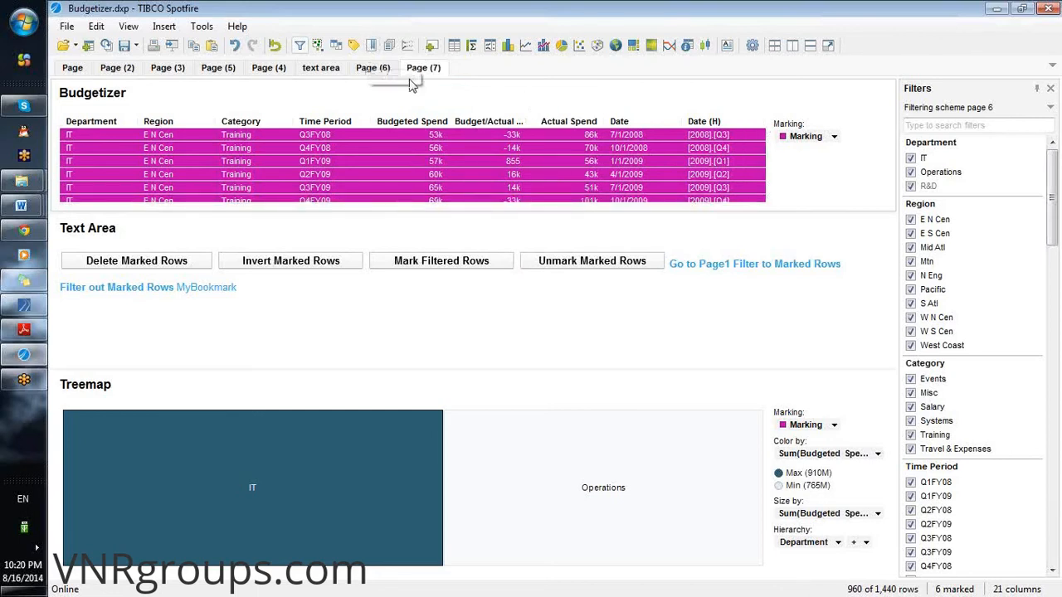
Apply only the Filter Organization part of the Page (7) 10:19 PM bookmark
{"action": "left_click", "coordinate": [371, 46]}
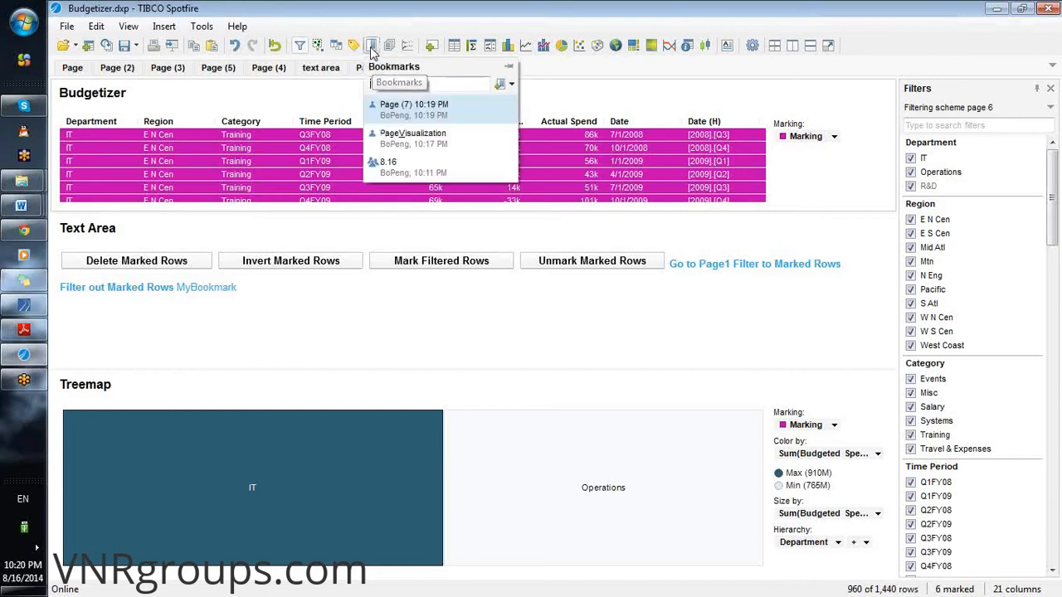
{"action": "left_click", "coordinate": [510, 108]}
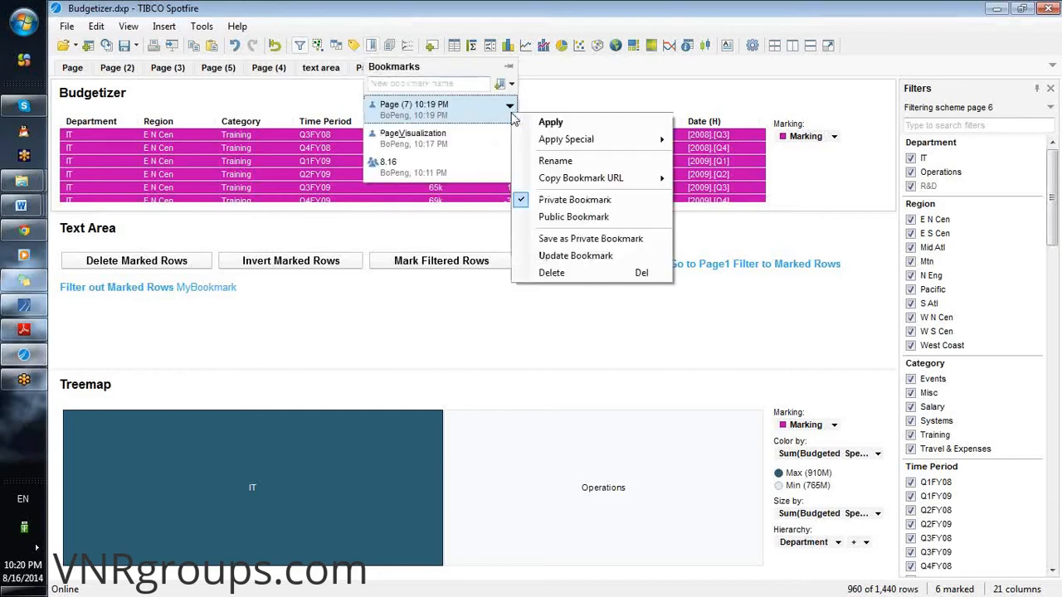
{"action": "mouse_move", "coordinate": [647, 145]}
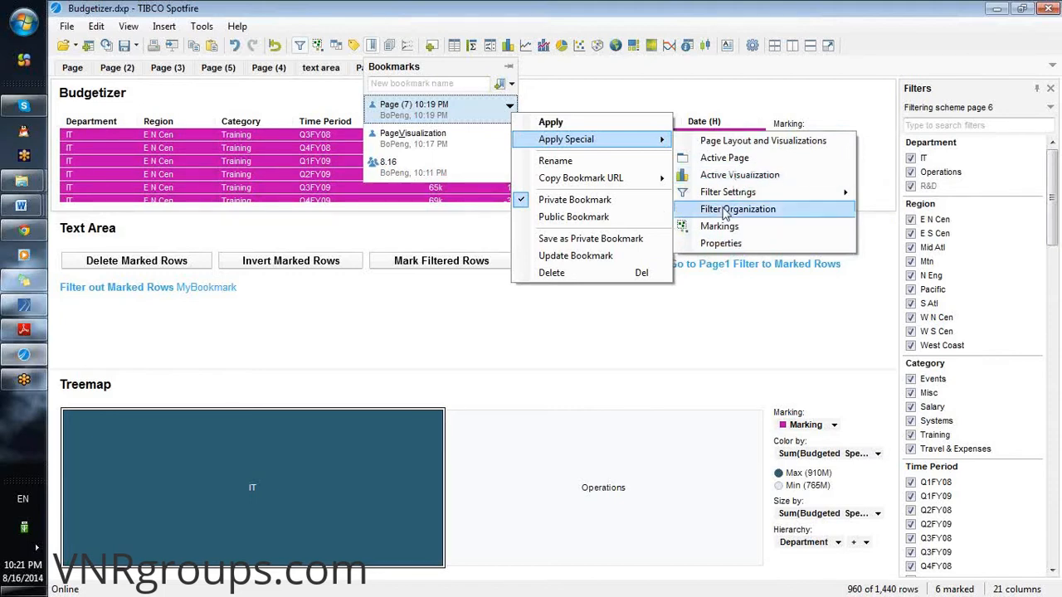
{"action": "left_click", "coordinate": [735, 209]}
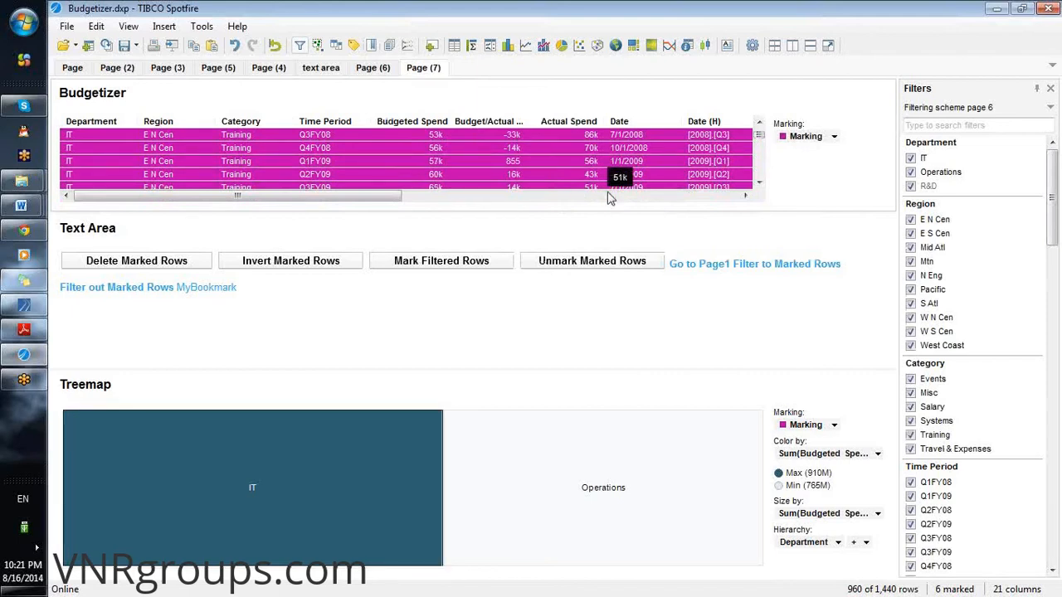
Review which parts of the Page (7) 10:19 PM bookmark can be applied separately
{"action": "left_click", "coordinate": [372, 44]}
{"action": "left_click", "coordinate": [510, 109]}
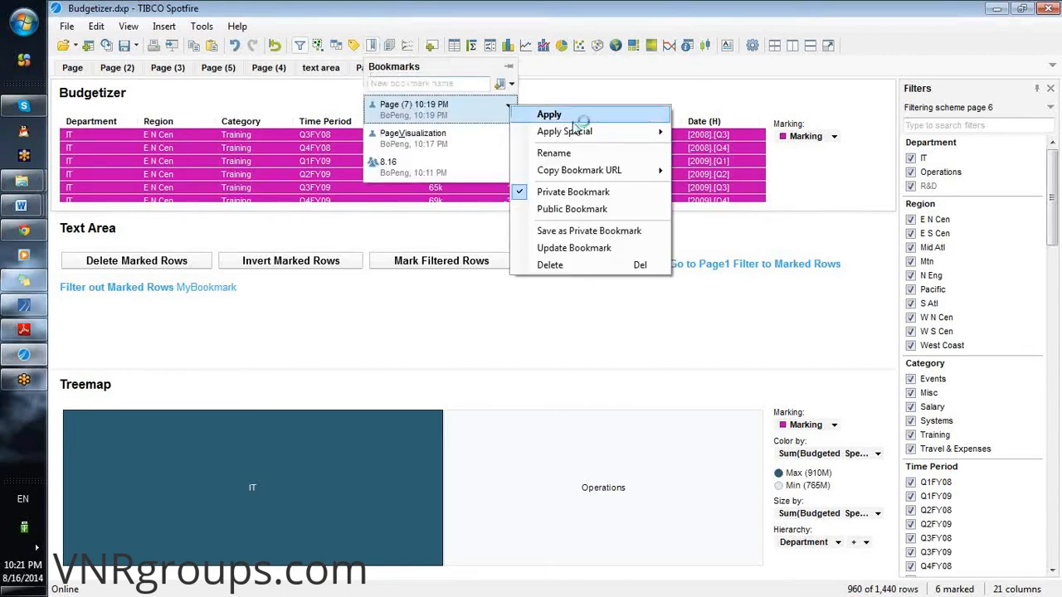
{"action": "mouse_move", "coordinate": [599, 134]}
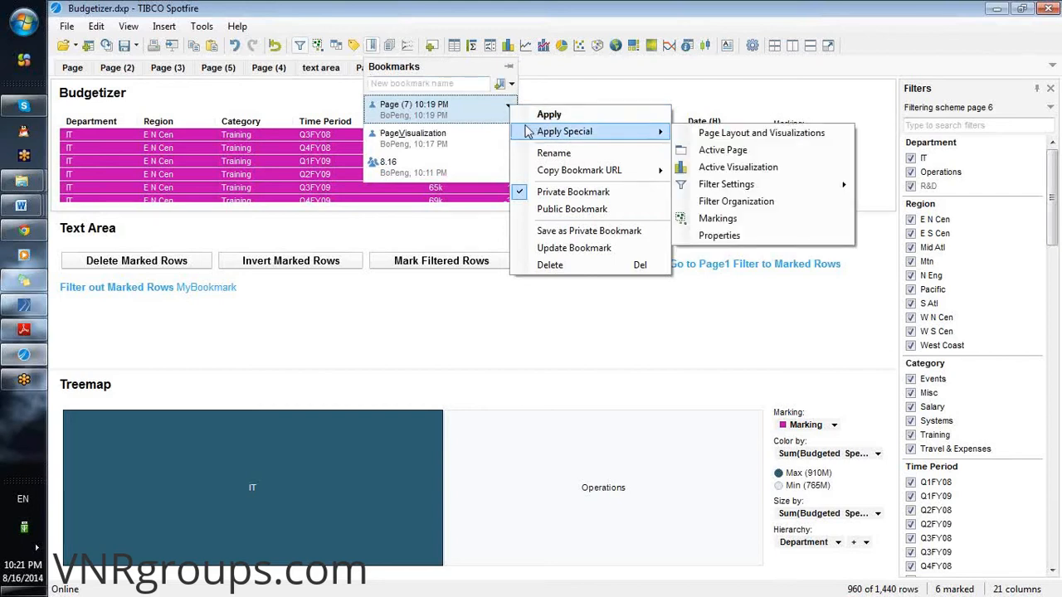
{"action": "left_click", "coordinate": [502, 88]}
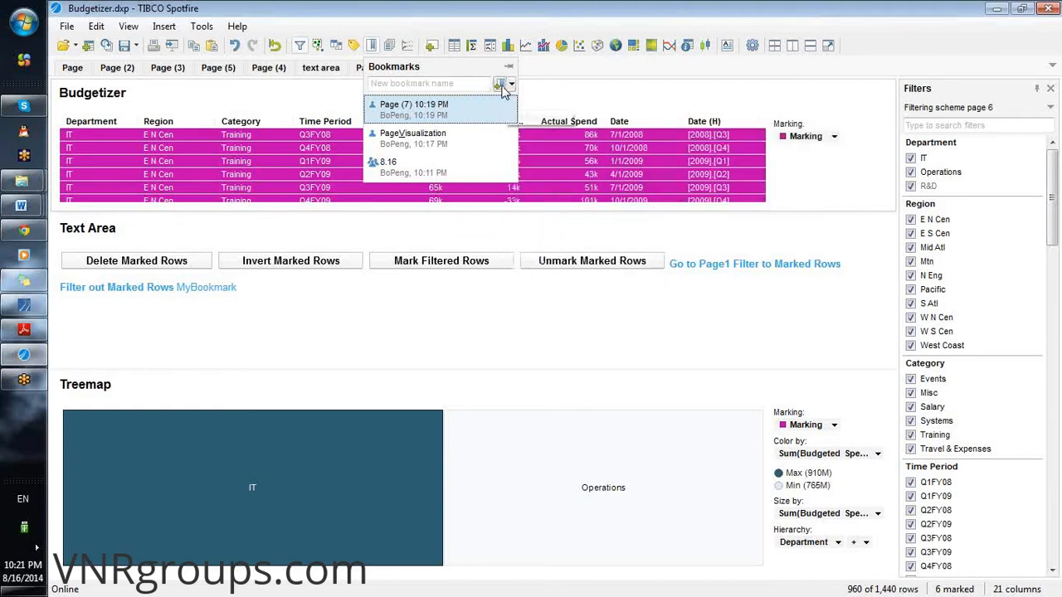
Add another bookmark of Page (7) without a custom name and delete it again
{"action": "left_click", "coordinate": [502, 90]}
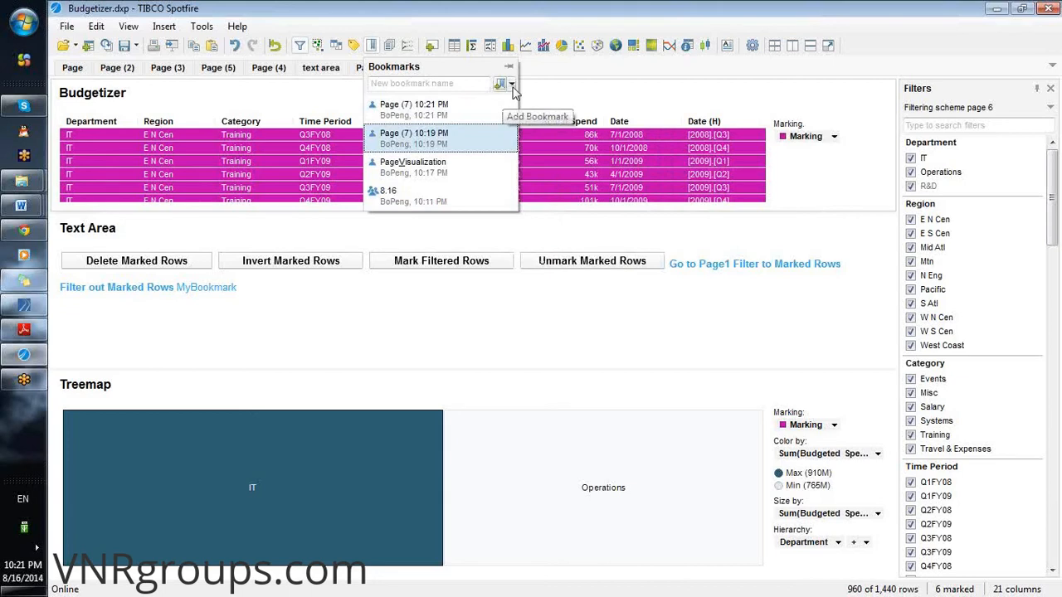
{"action": "left_click", "coordinate": [509, 112]}
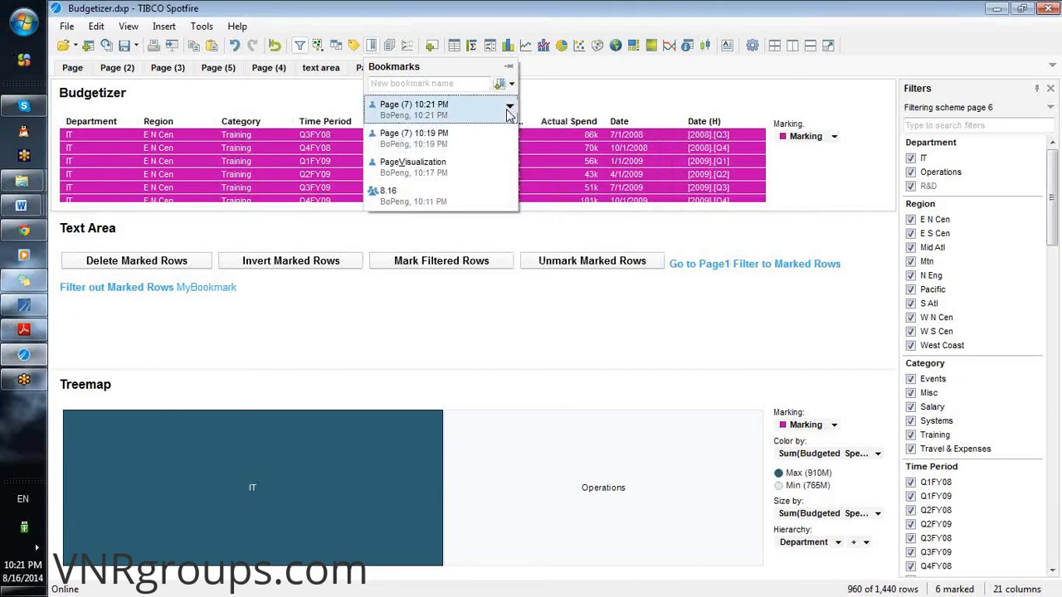
{"action": "left_click", "coordinate": [508, 112]}
{"action": "left_click", "coordinate": [543, 270]}
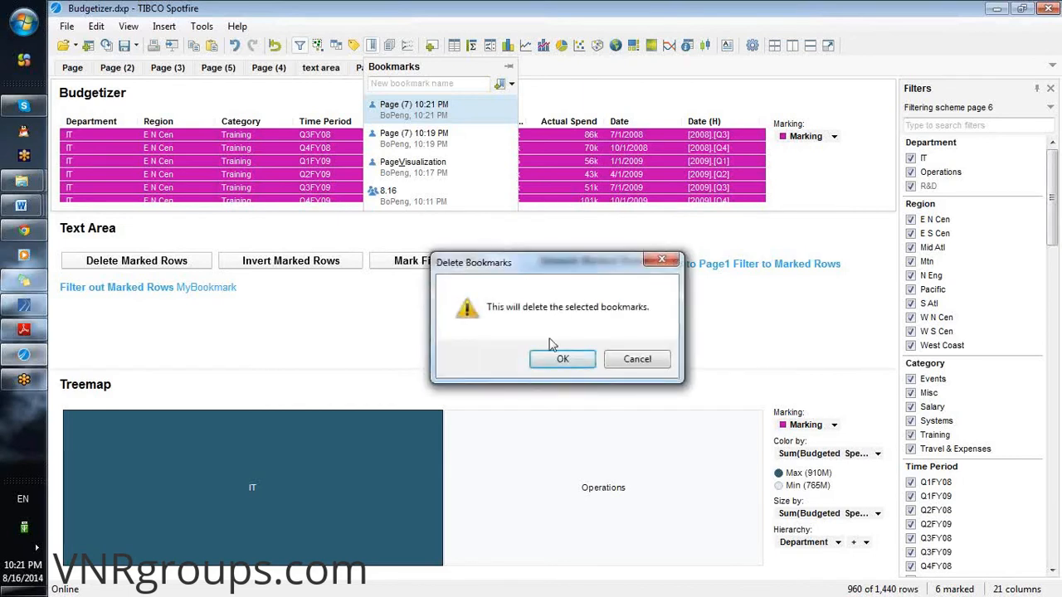
{"action": "left_click", "coordinate": [563, 362]}
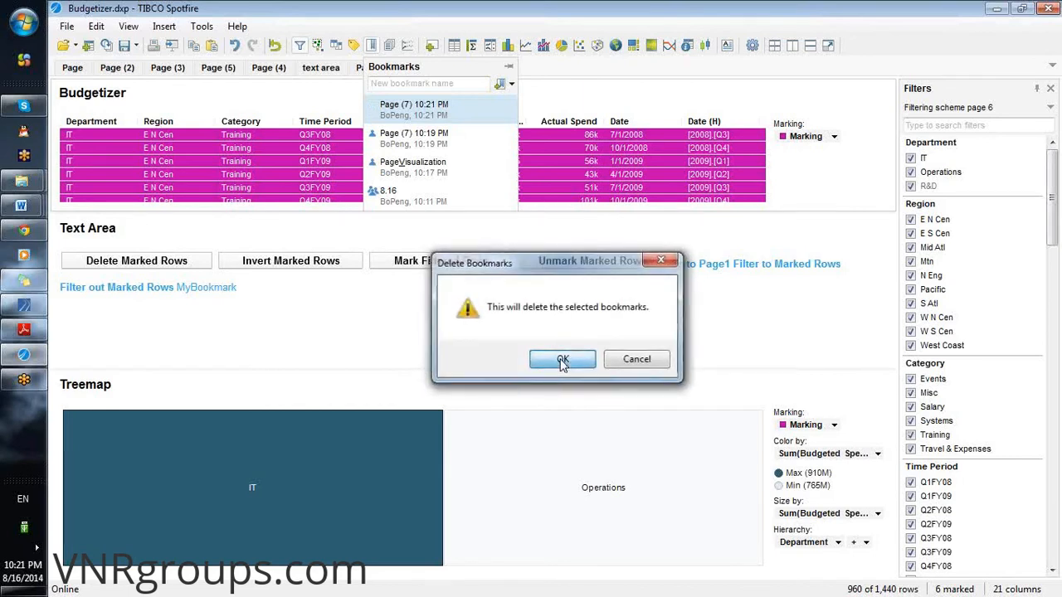
Add a special bookmark named FOrganization that includes only Filter Organization, leaving out Active Page and Active Visualization
{"action": "left_click", "coordinate": [511, 83]}
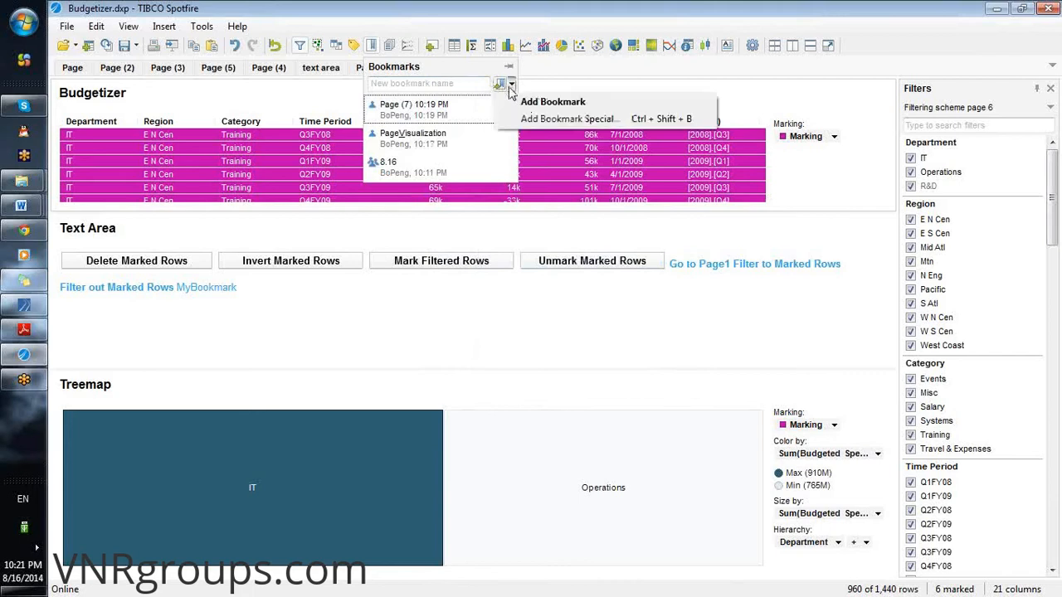
{"action": "left_click", "coordinate": [538, 118]}
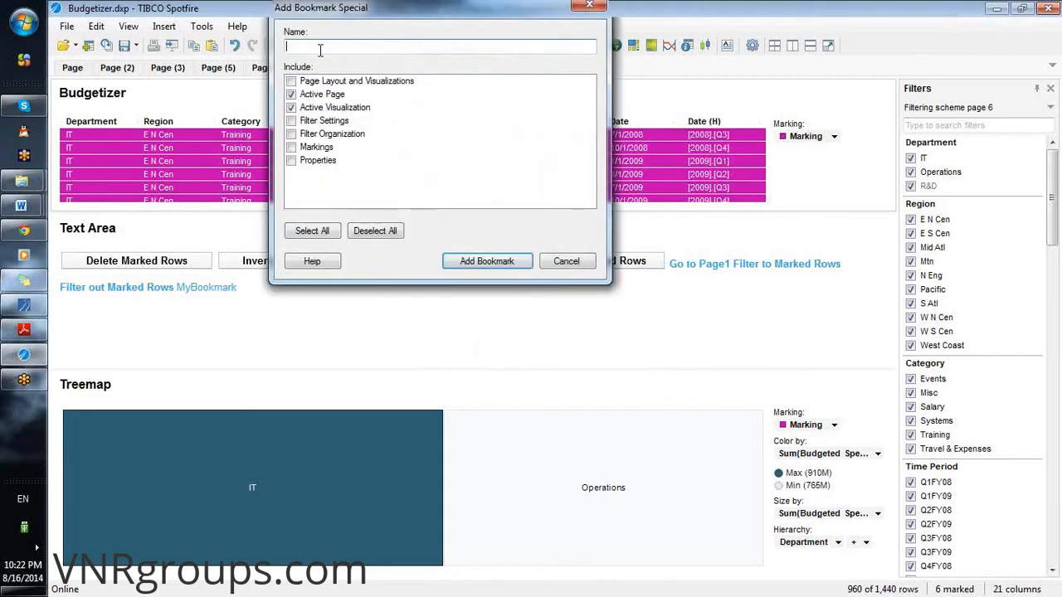
{"action": "type", "text": "FOrganization"}
{"action": "left_click", "coordinate": [291, 134]}
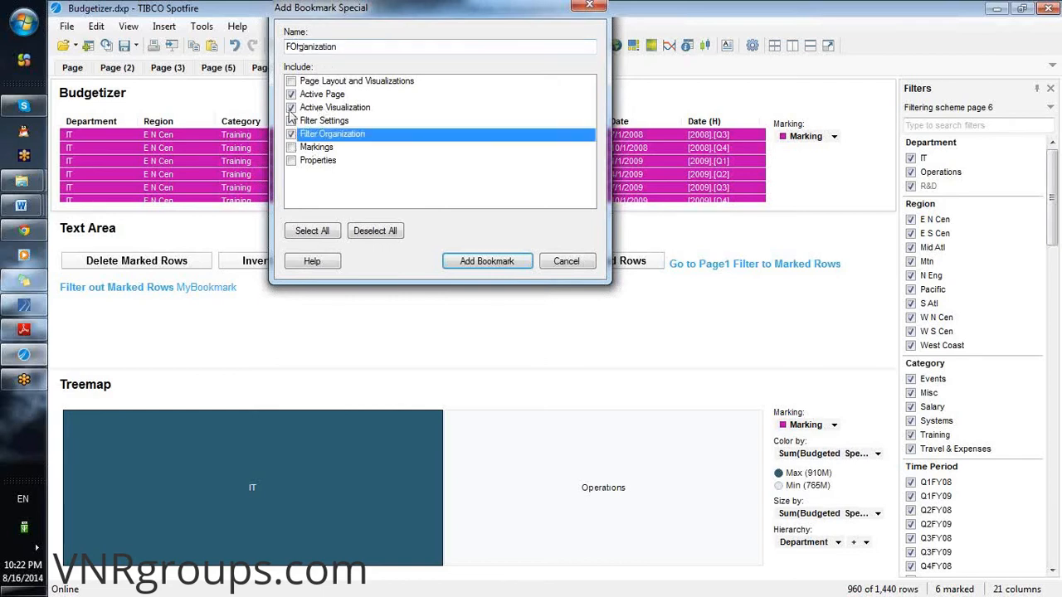
{"action": "left_click", "coordinate": [291, 108]}
{"action": "left_click", "coordinate": [291, 94]}
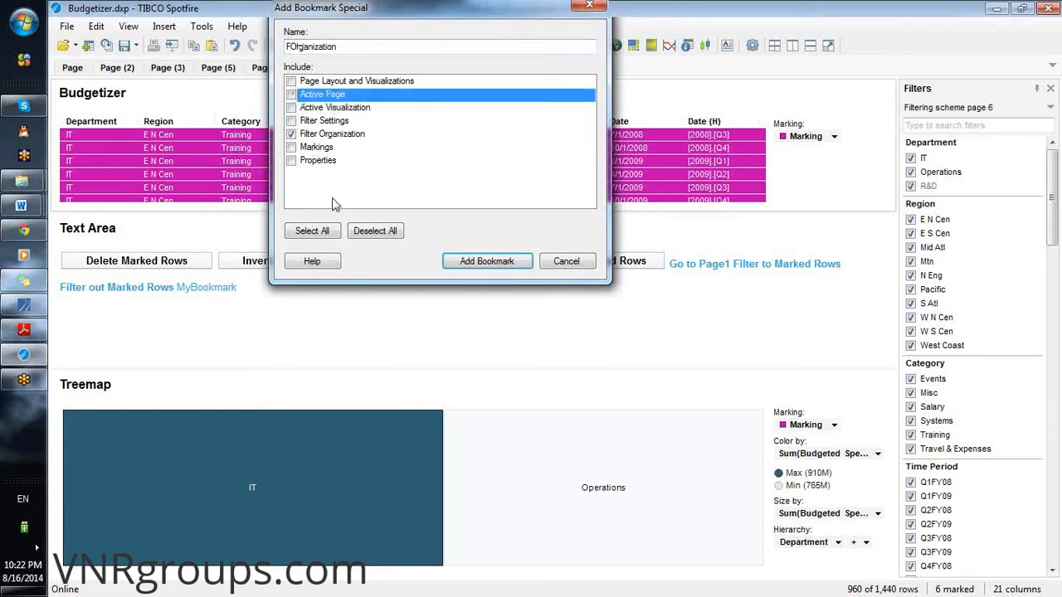
{"action": "left_click", "coordinate": [487, 261]}
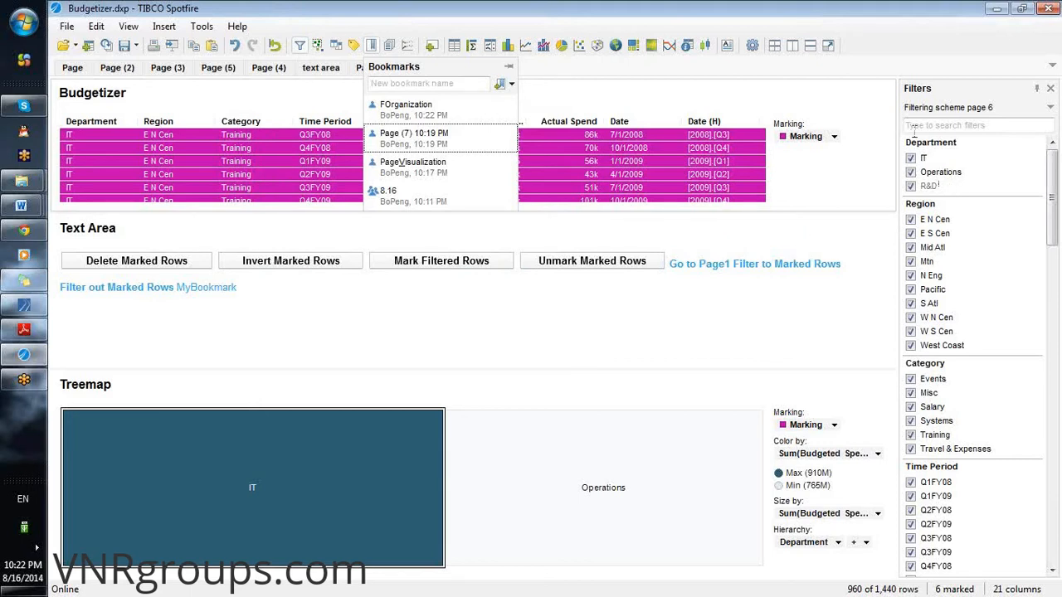
Organize the filters of Page (7) so that Region comes before Department
{"action": "left_click", "coordinate": [944, 106]}
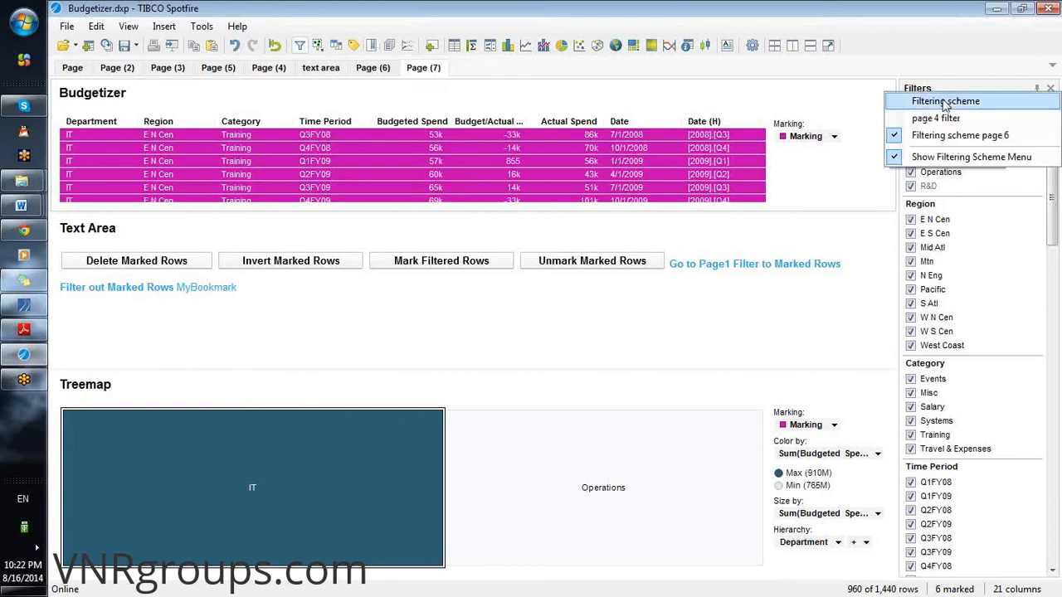
{"action": "left_click", "coordinate": [944, 41]}
{"action": "right_click", "coordinate": [945, 169]}
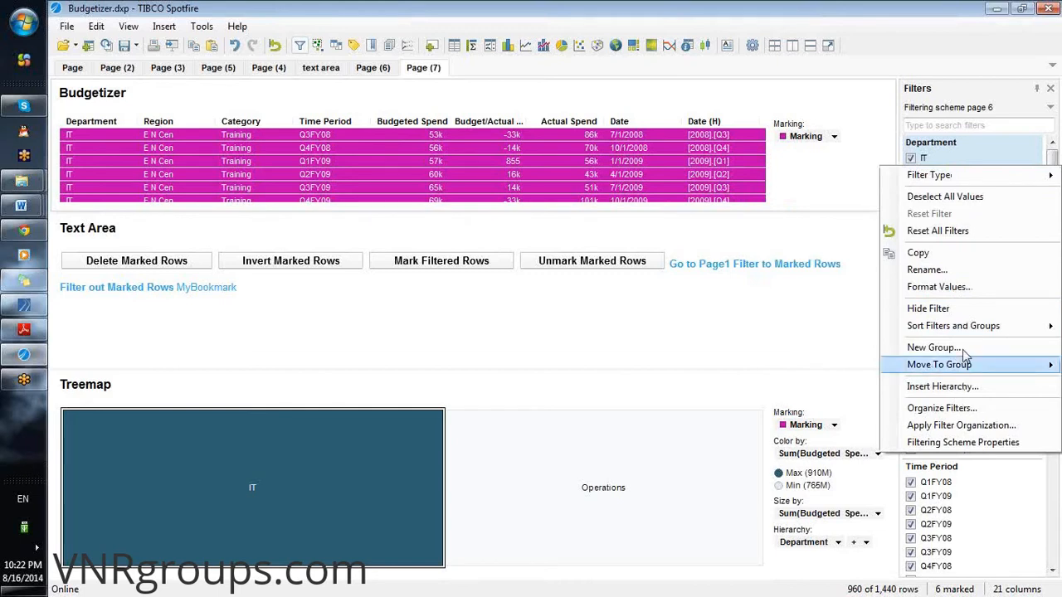
{"action": "left_click", "coordinate": [946, 408]}
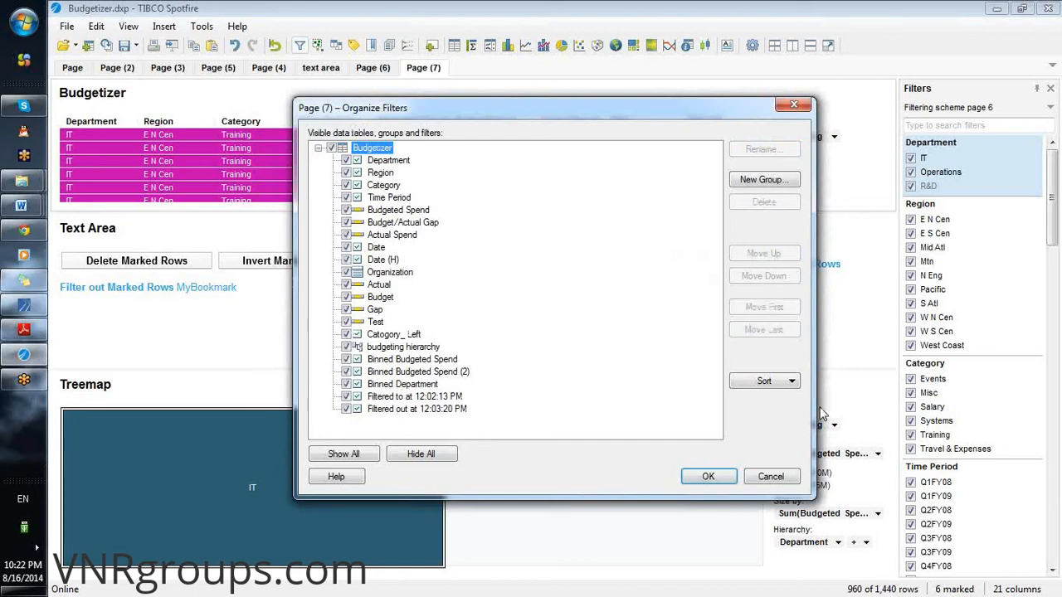
{"action": "left_click", "coordinate": [375, 174]}
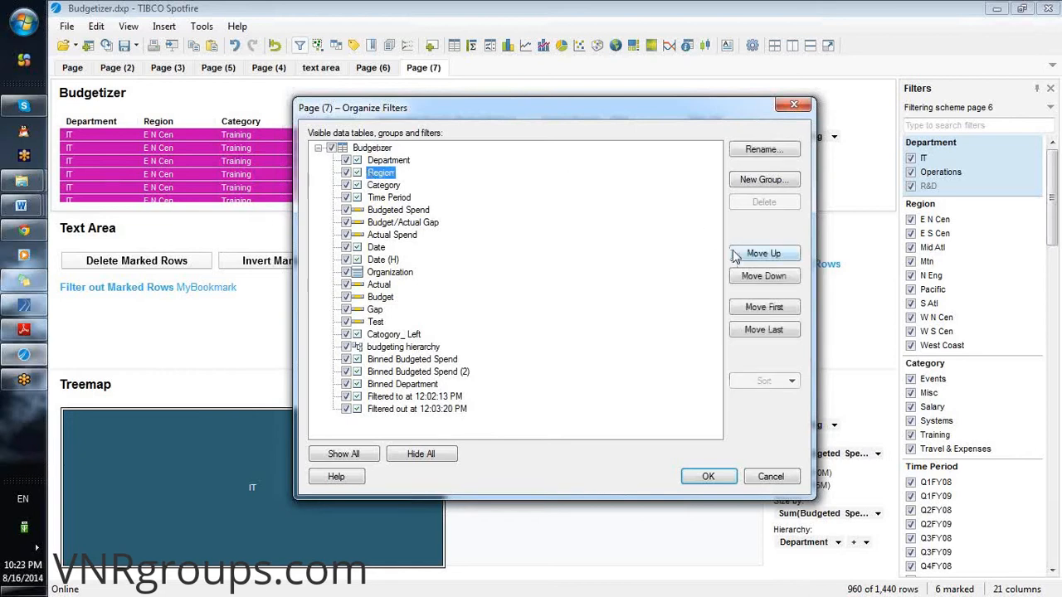
{"action": "left_click", "coordinate": [759, 255]}
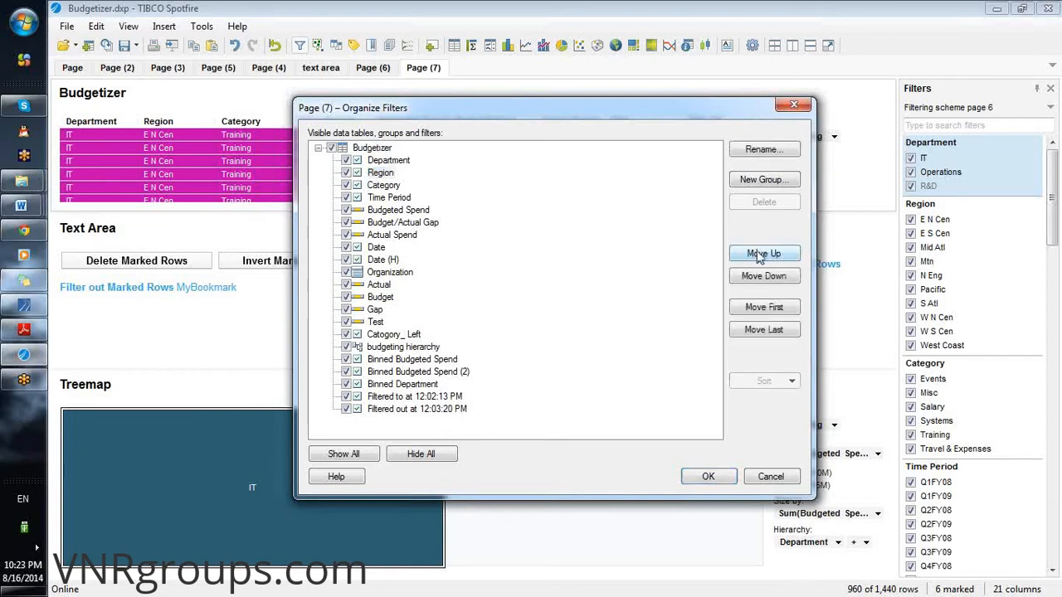
{"action": "left_click", "coordinate": [758, 256]}
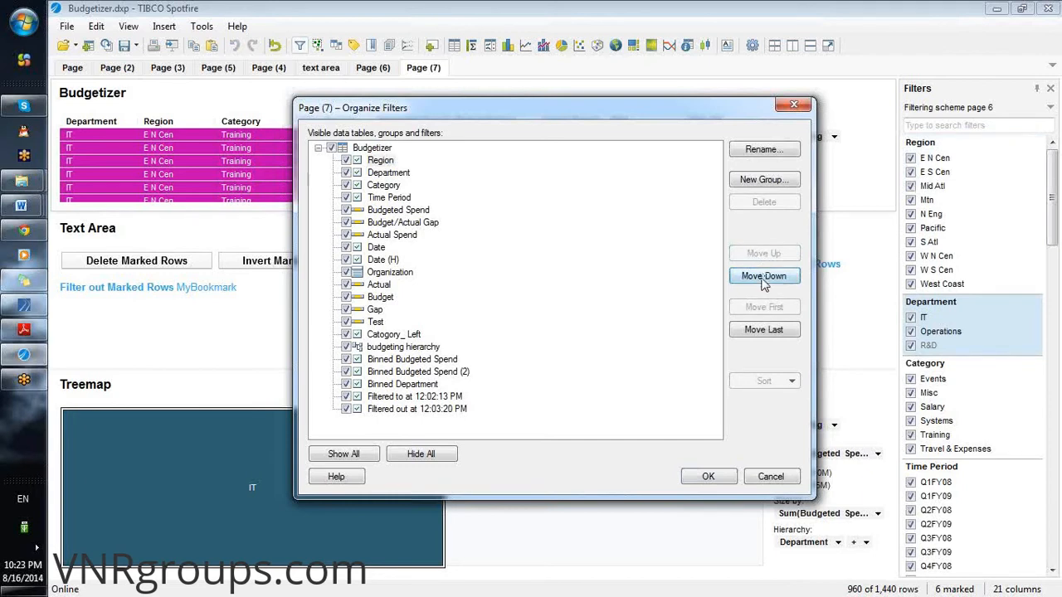
{"action": "left_click", "coordinate": [766, 280]}
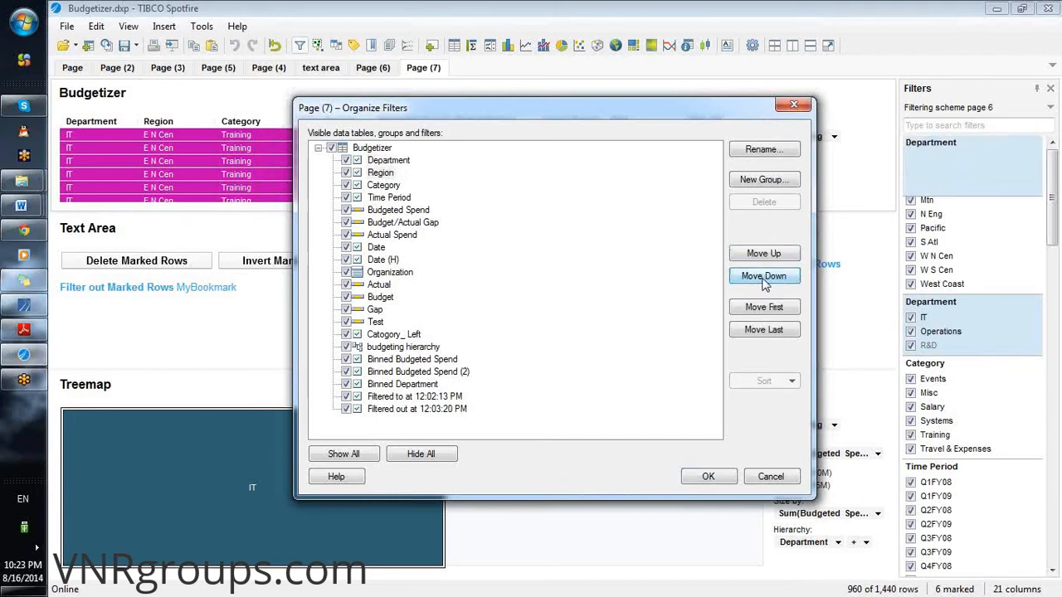
{"action": "left_click", "coordinate": [774, 259]}
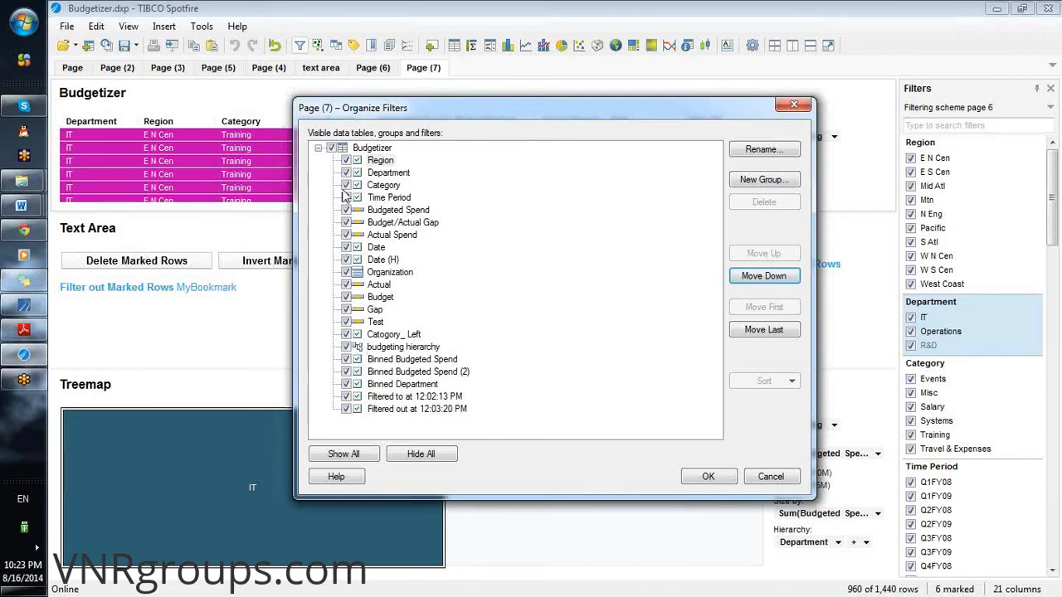
Hide the Actual, Budget, Gap and Test filters on Page (7) and confirm the new filter organization
{"action": "left_click", "coordinate": [346, 285]}
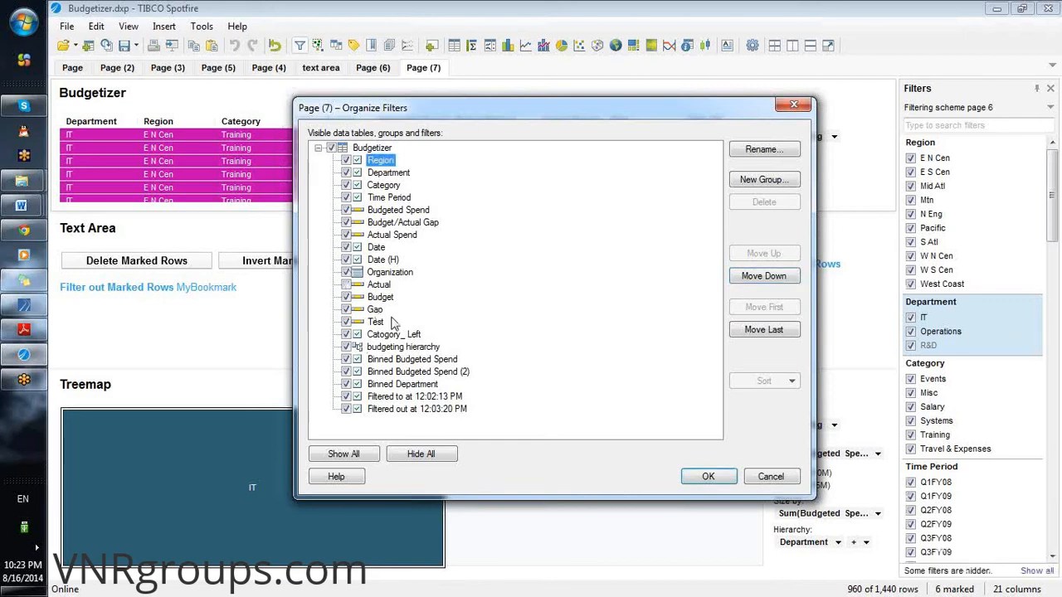
{"action": "left_click", "coordinate": [346, 297]}
{"action": "left_click", "coordinate": [346, 309]}
{"action": "left_click", "coordinate": [346, 324]}
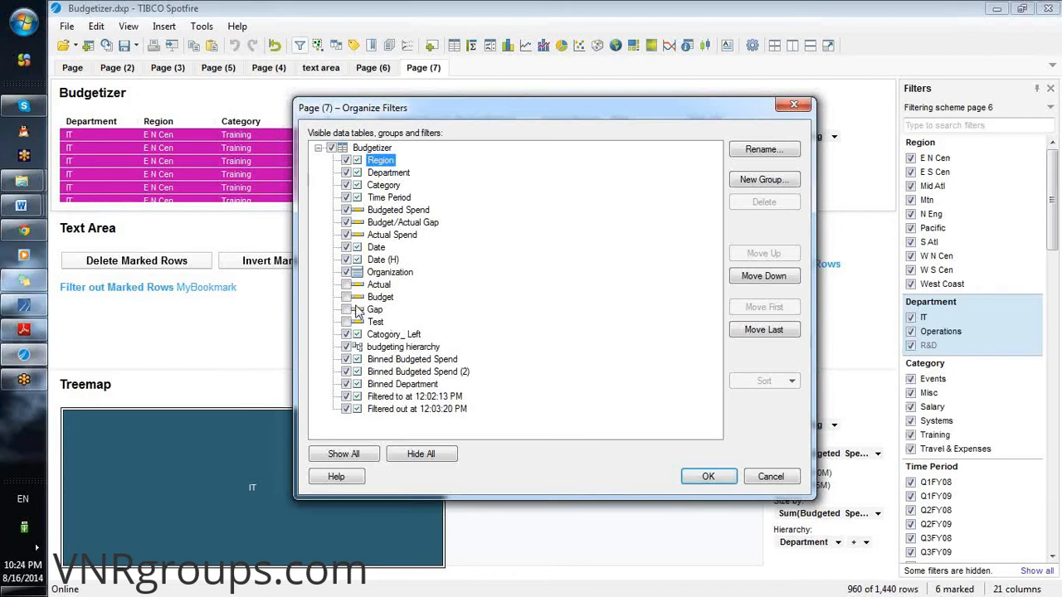
{"action": "left_click", "coordinate": [698, 480]}
{"action": "left_click_drag", "start_coordinate": [1052, 235], "coordinate": [1052, 147]}
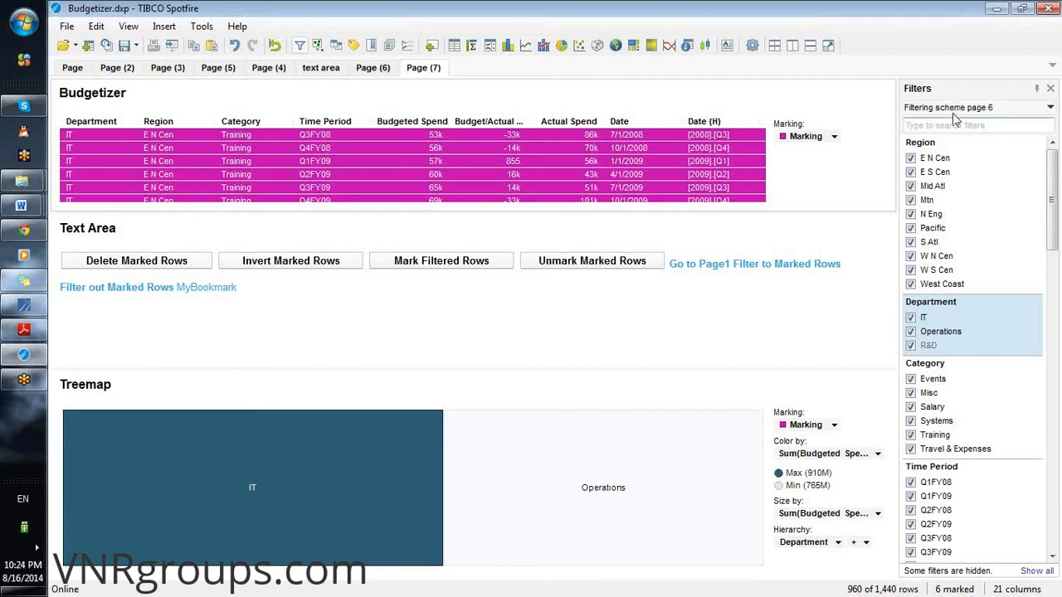
Organize the filters of Page (7) so that Actual, Budget, Gap and Test are shown again
{"action": "right_click", "coordinate": [956, 184]}
{"action": "left_click", "coordinate": [941, 423]}
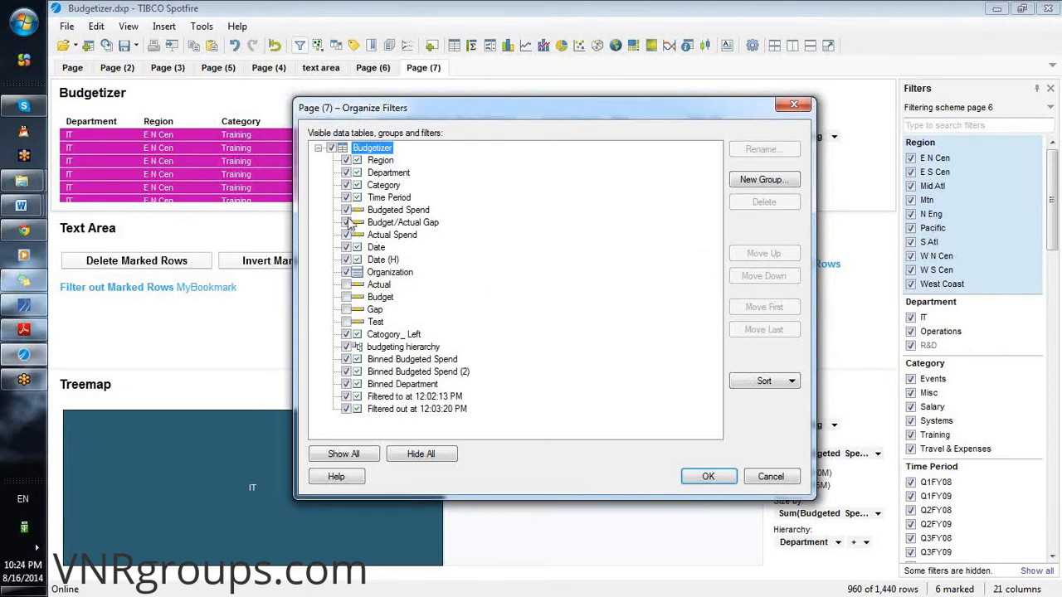
{"action": "left_click", "coordinate": [350, 292]}
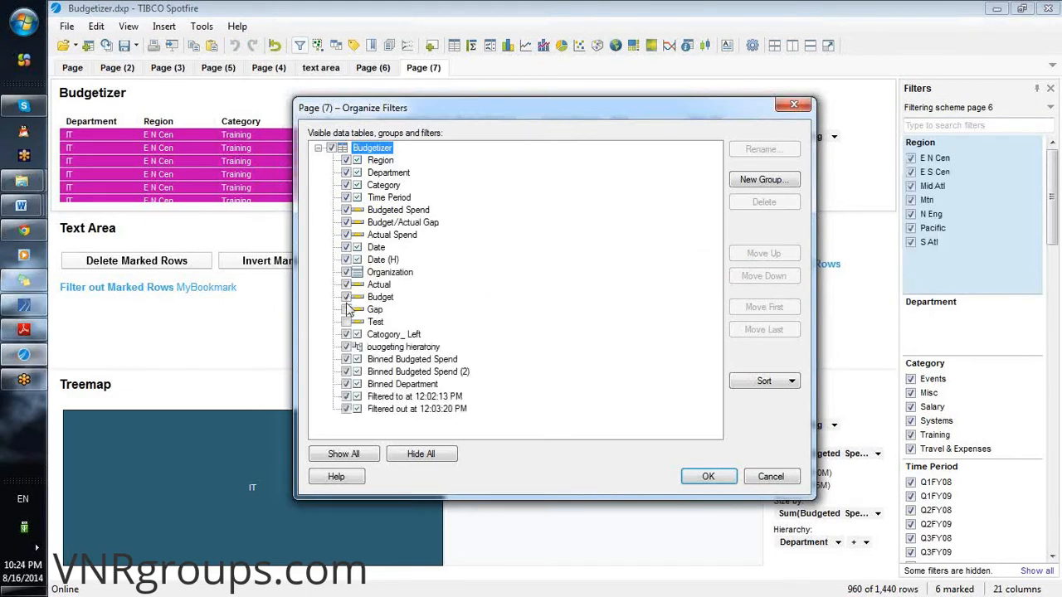
{"action": "left_click", "coordinate": [346, 323]}
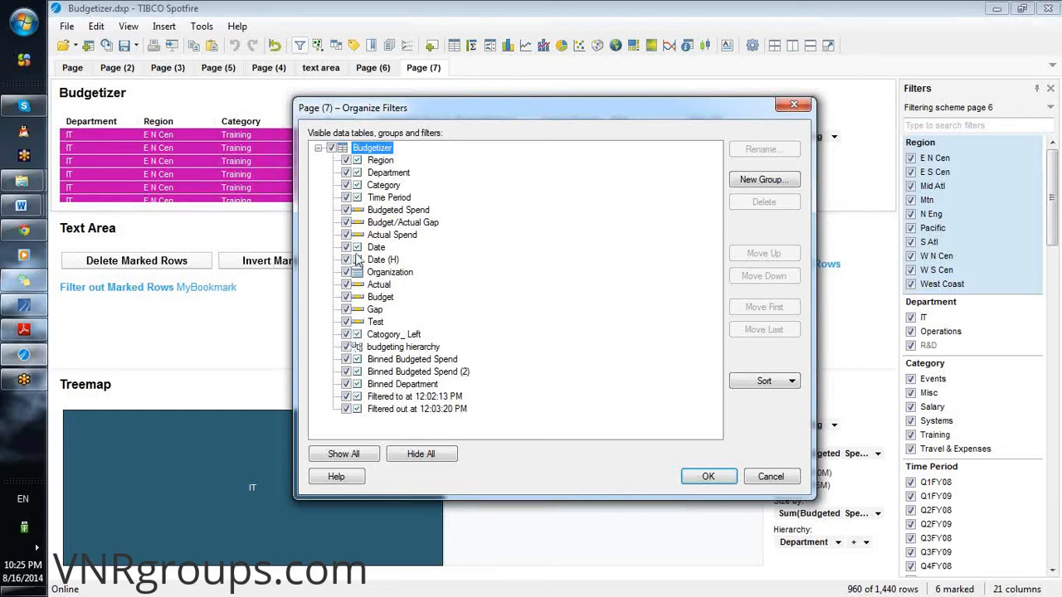
{"action": "left_click", "coordinate": [346, 186]}
{"action": "left_click", "coordinate": [346, 173]}
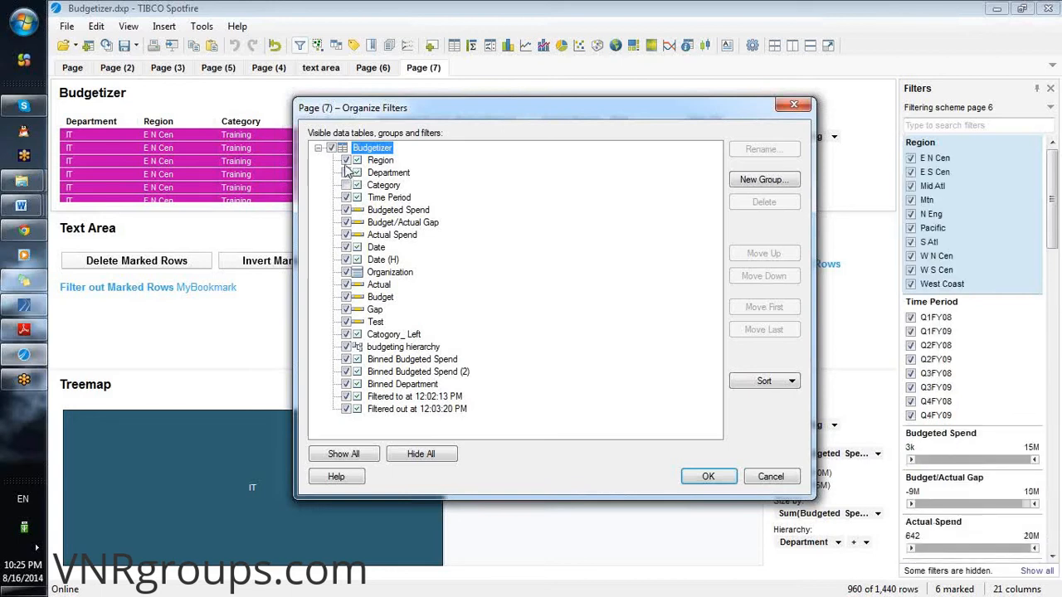
{"action": "left_click", "coordinate": [346, 172]}
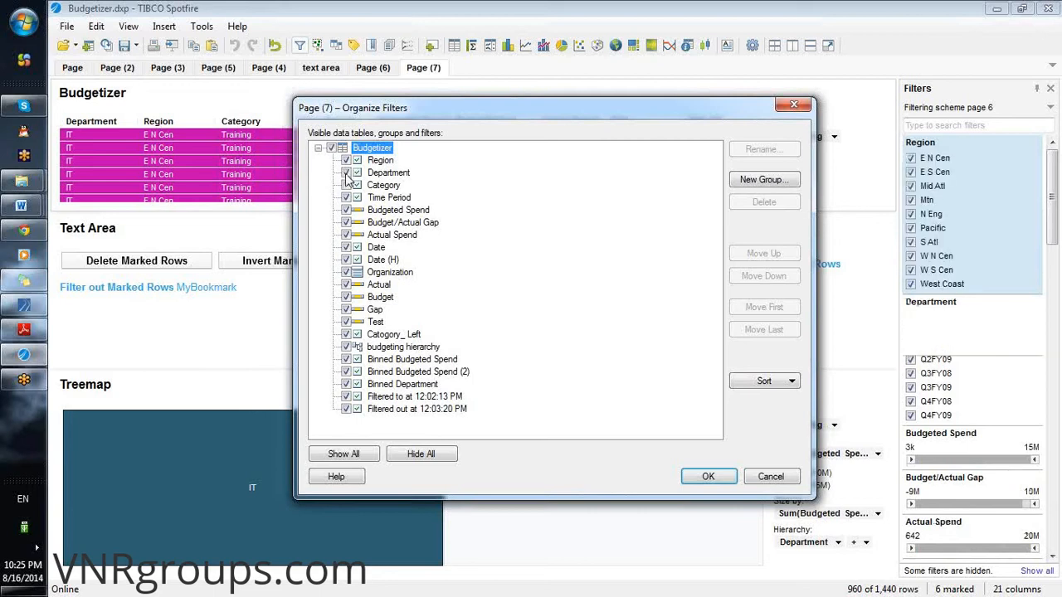
{"action": "left_click", "coordinate": [346, 185]}
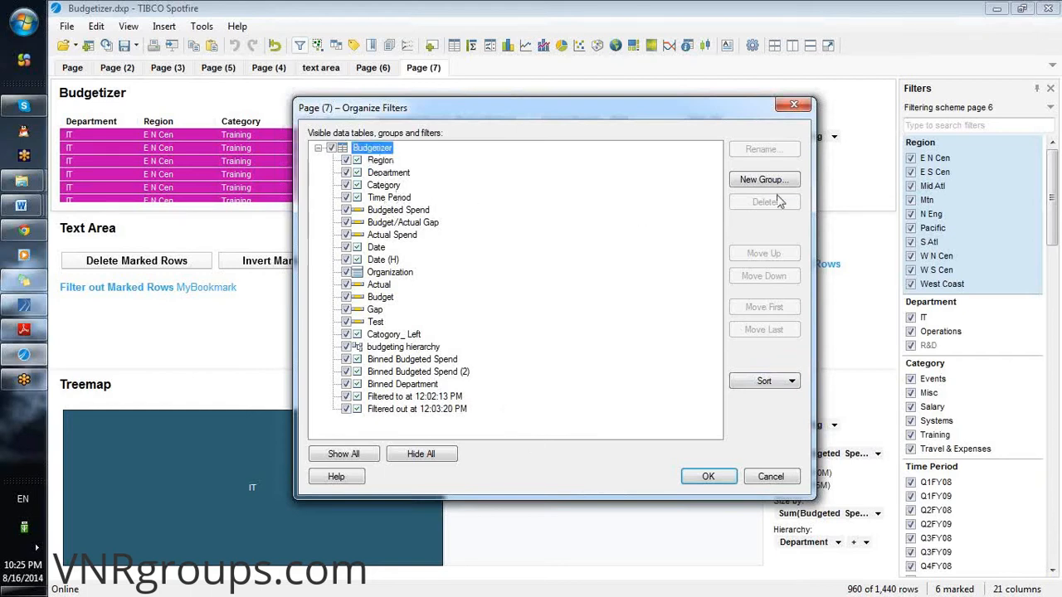
Move the Category filter above Region and the Actual Spend filter directly below Department, and confirm the filter organization
{"action": "left_click", "coordinate": [370, 186]}
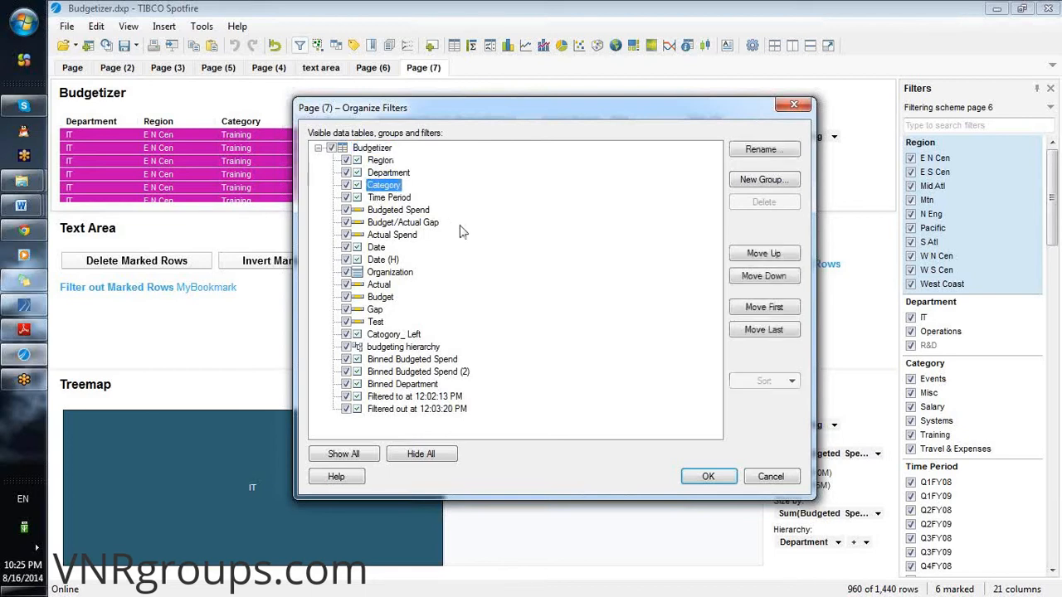
{"action": "left_click", "coordinate": [779, 261]}
{"action": "left_click", "coordinate": [778, 261]}
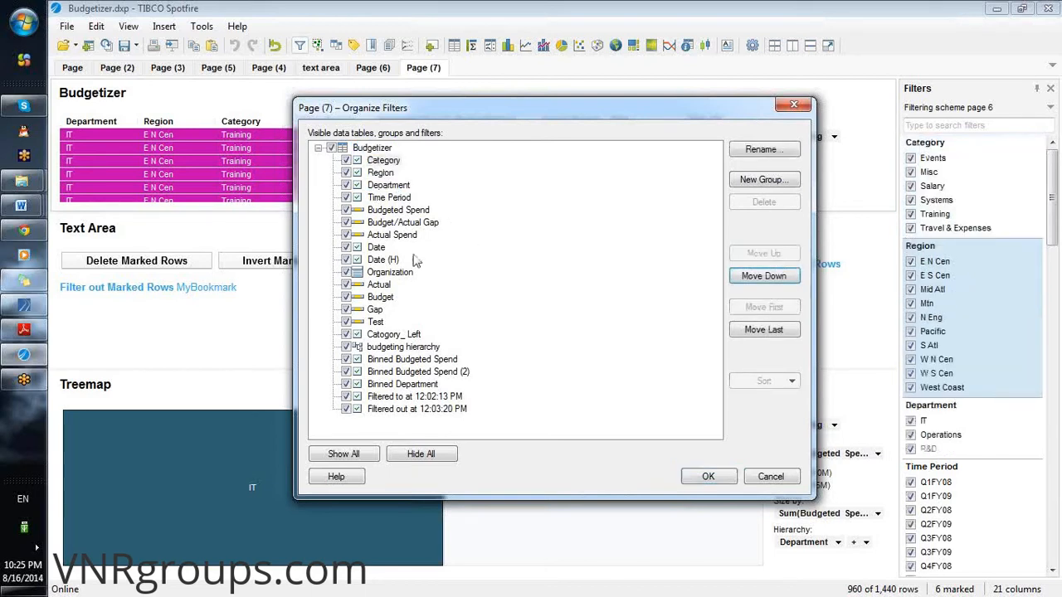
{"action": "left_click", "coordinate": [390, 235]}
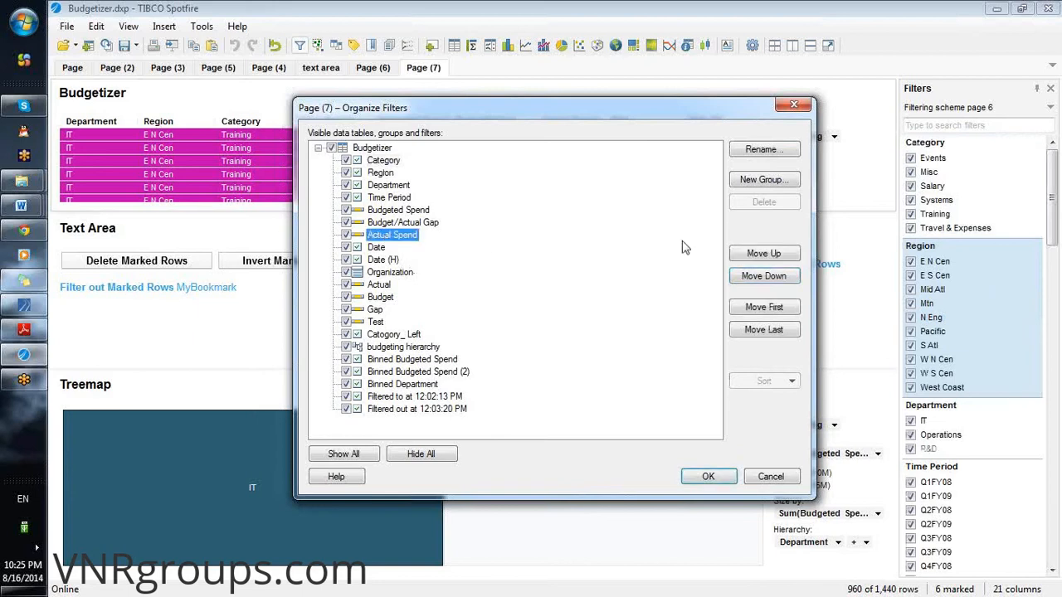
{"action": "left_click", "coordinate": [739, 256]}
{"action": "left_click", "coordinate": [737, 256]}
{"action": "left_click", "coordinate": [736, 258]}
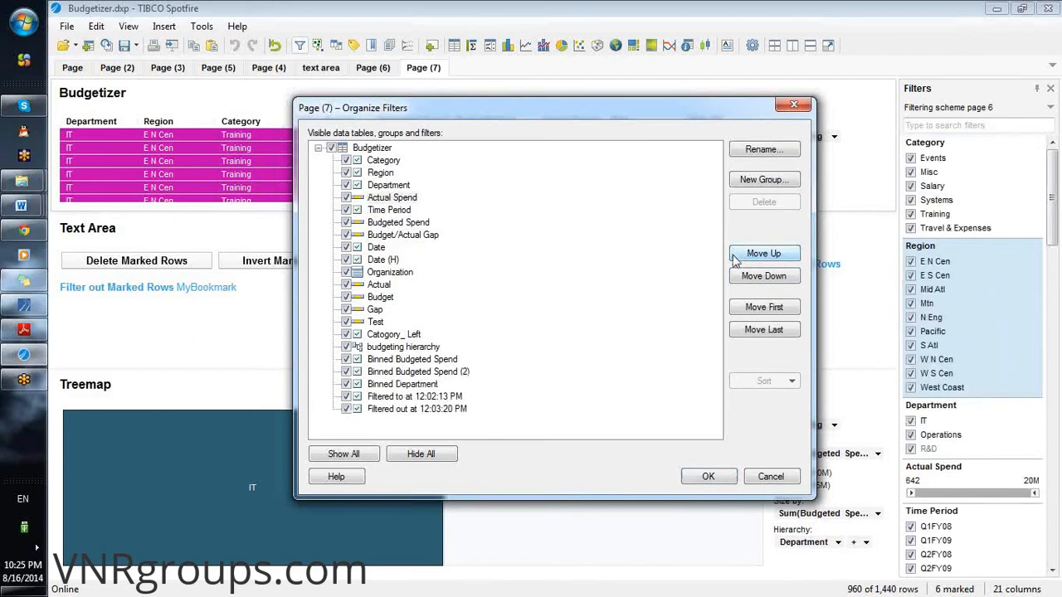
{"action": "left_click", "coordinate": [710, 478]}
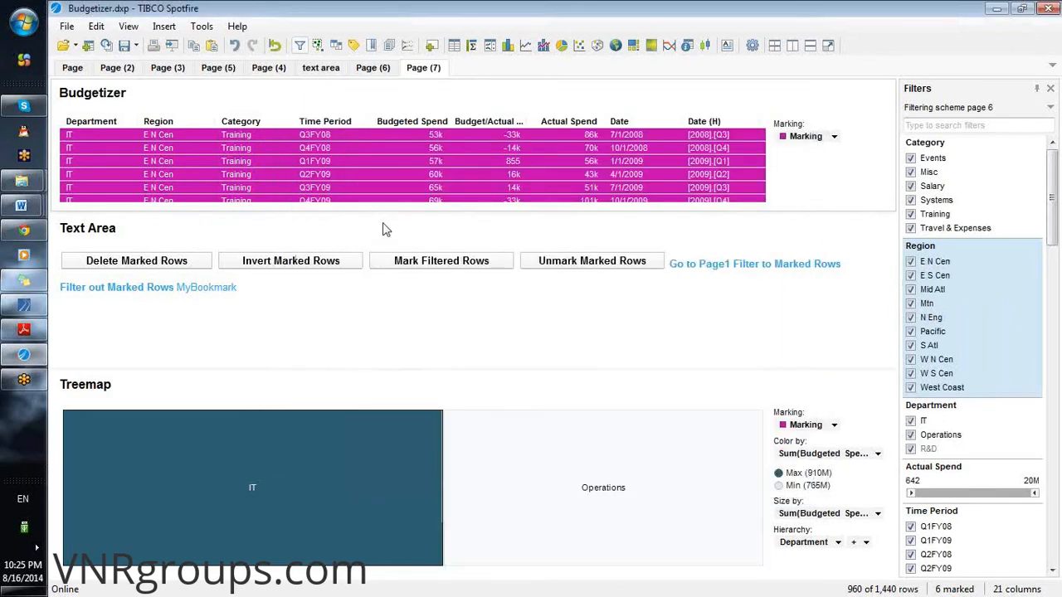
Apply the FOrganization bookmark to Page (7) and look through its filters down to Test and budgeting hierarchy
{"action": "left_click", "coordinate": [371, 48]}
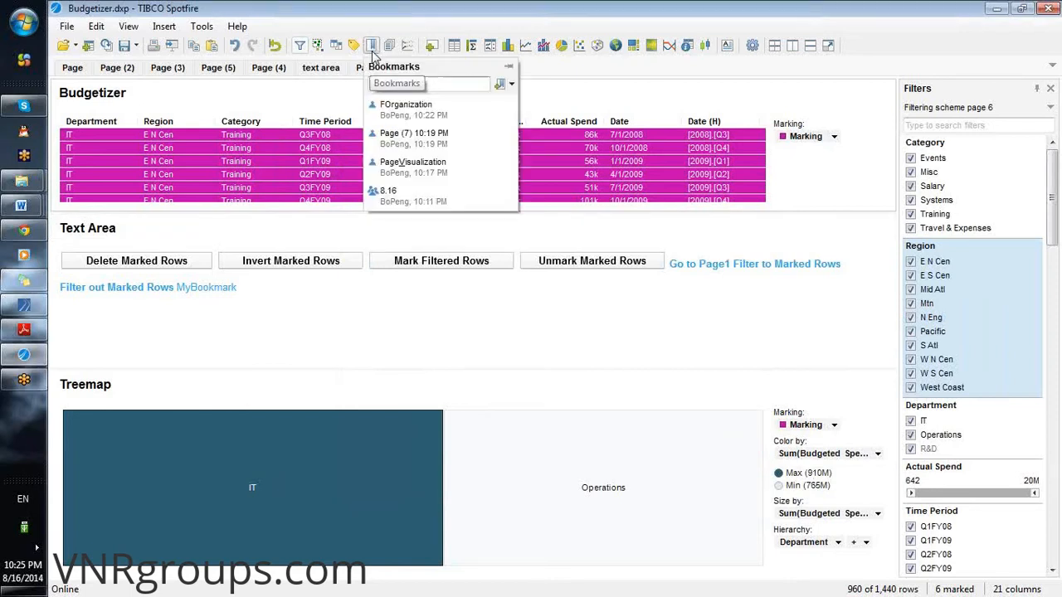
{"action": "left_click", "coordinate": [508, 108]}
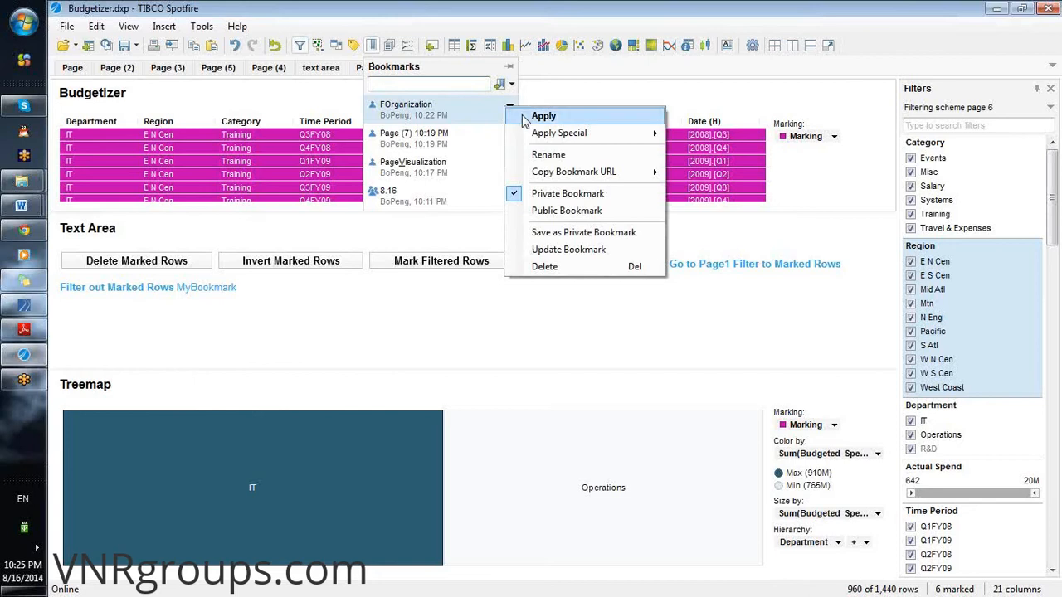
{"action": "right_click", "coordinate": [446, 98]}
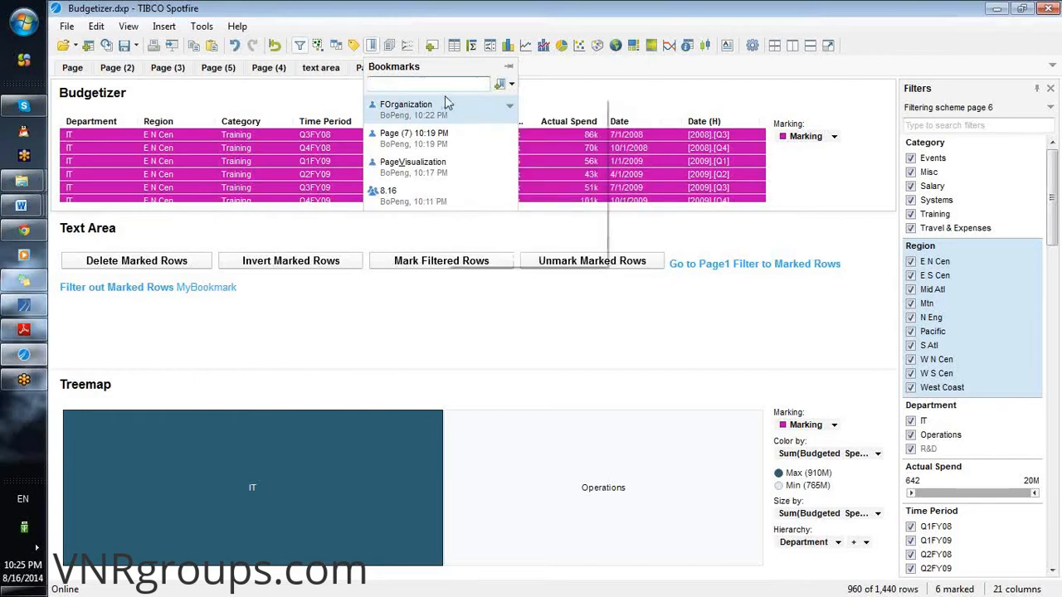
{"action": "left_click", "coordinate": [455, 106]}
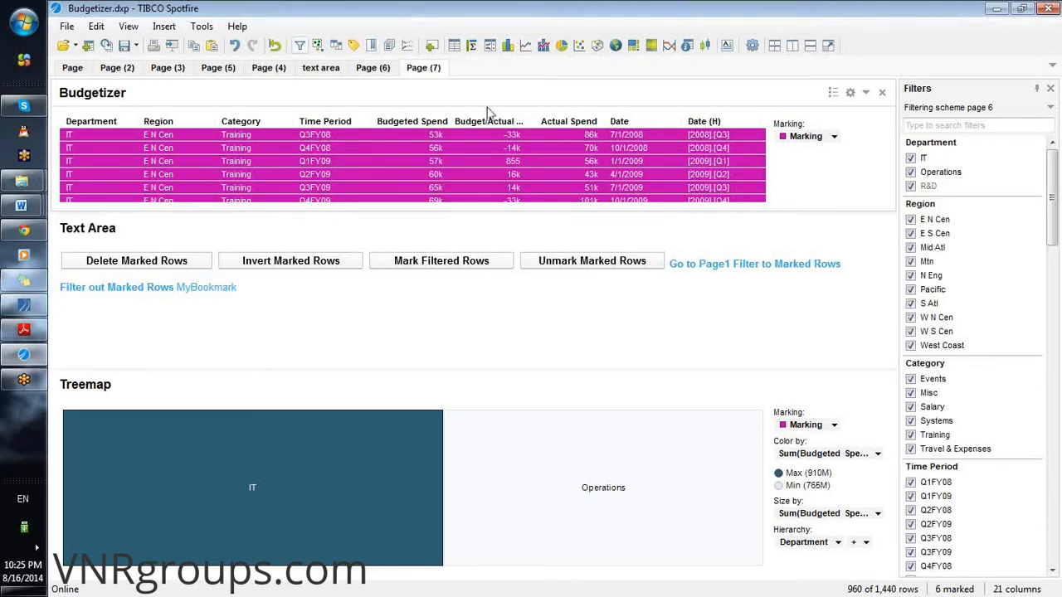
{"action": "left_click_drag", "start_coordinate": [1054, 241], "coordinate": [1058, 399]}
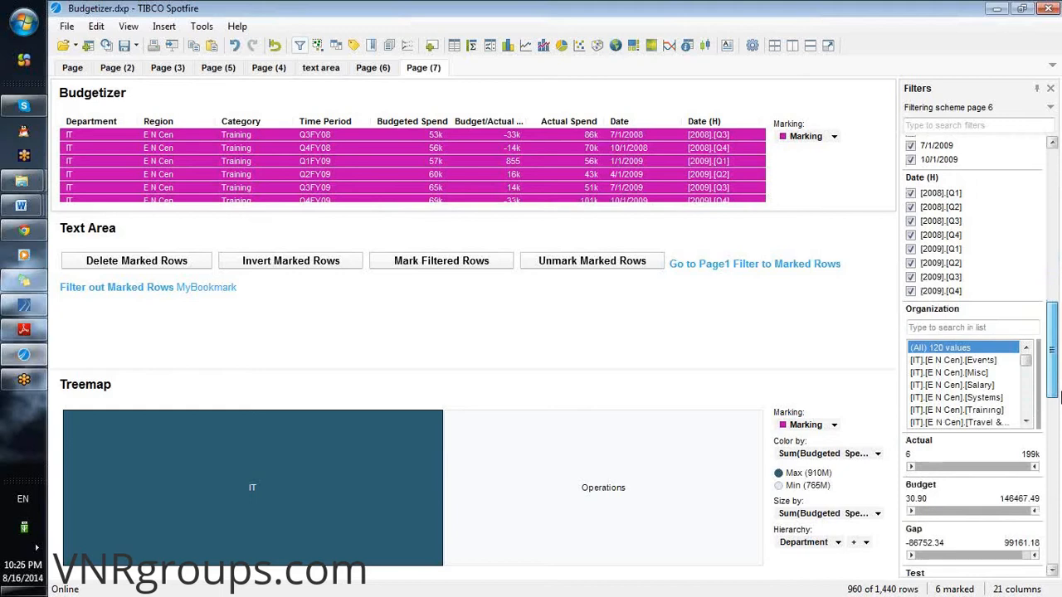
{"action": "left_click_drag", "start_coordinate": [1059, 408], "coordinate": [1060, 444]}
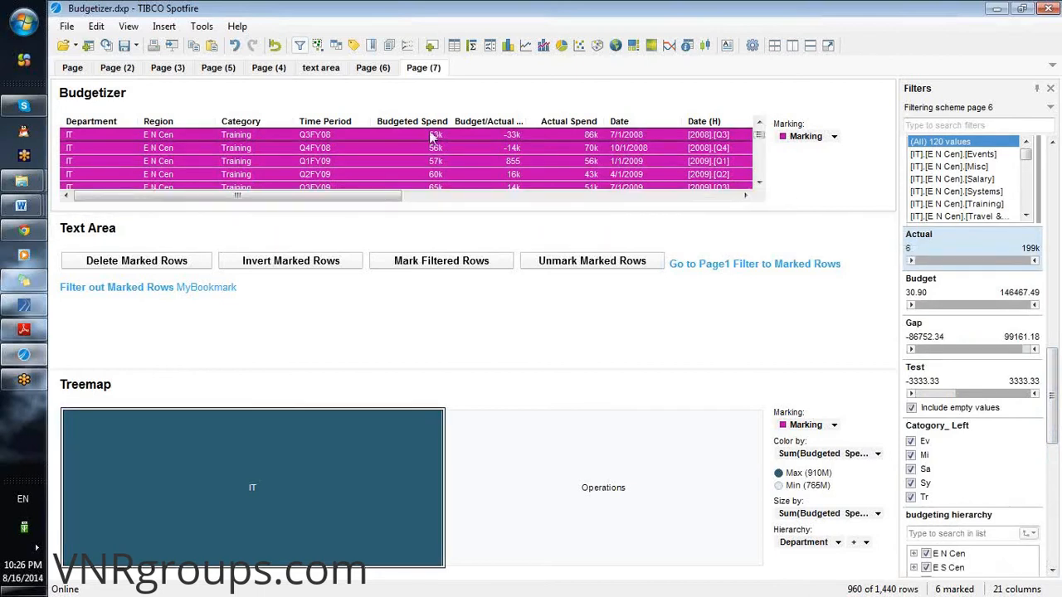
Turn the private FOrganization bookmark into a public bookmark and open its available commands
{"action": "left_click", "coordinate": [372, 46]}
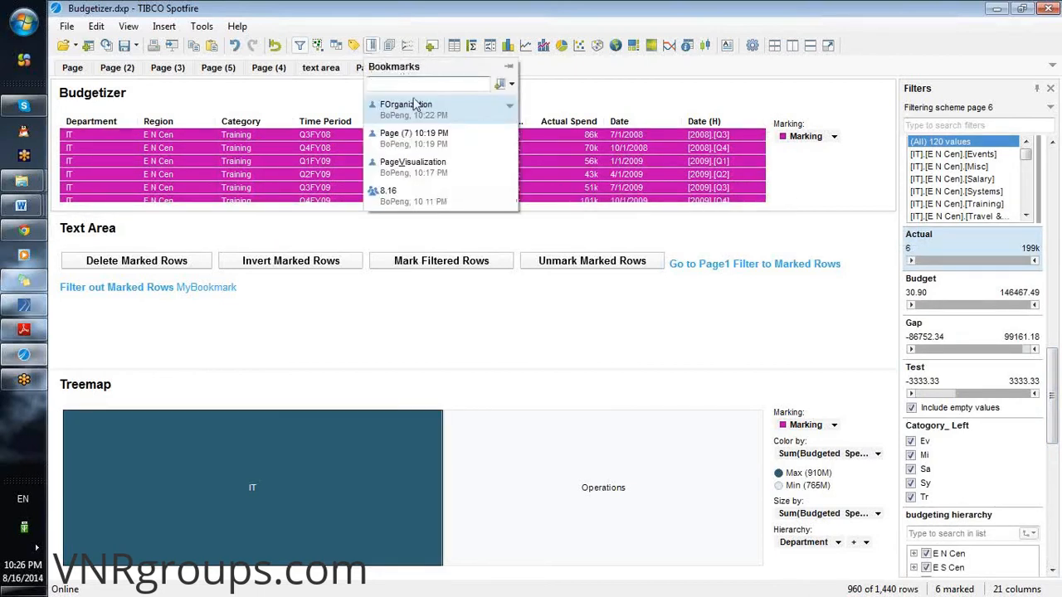
{"action": "right_click", "coordinate": [422, 108]}
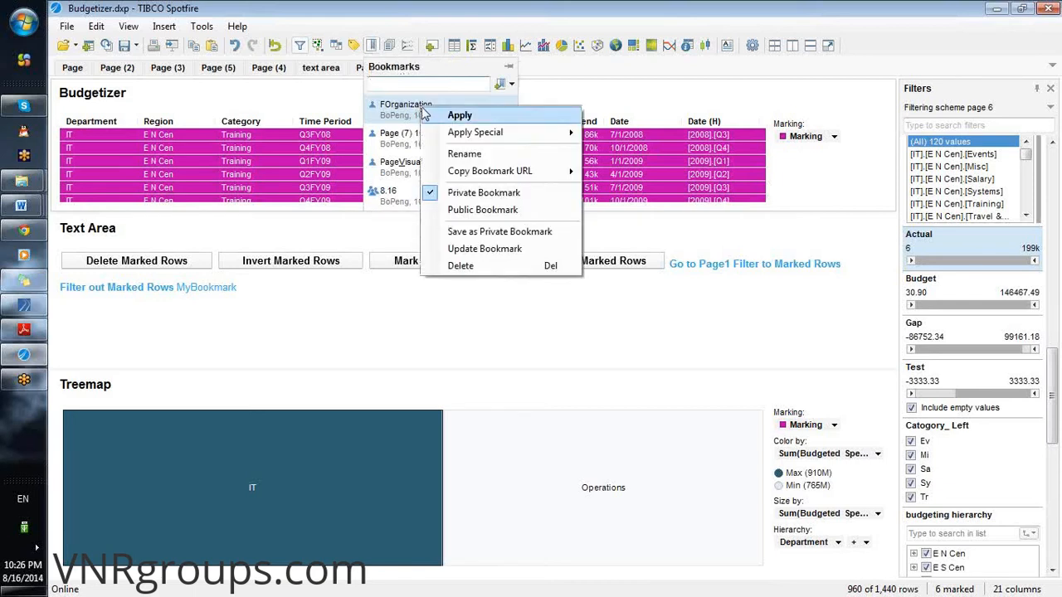
{"action": "mouse_move", "coordinate": [446, 133]}
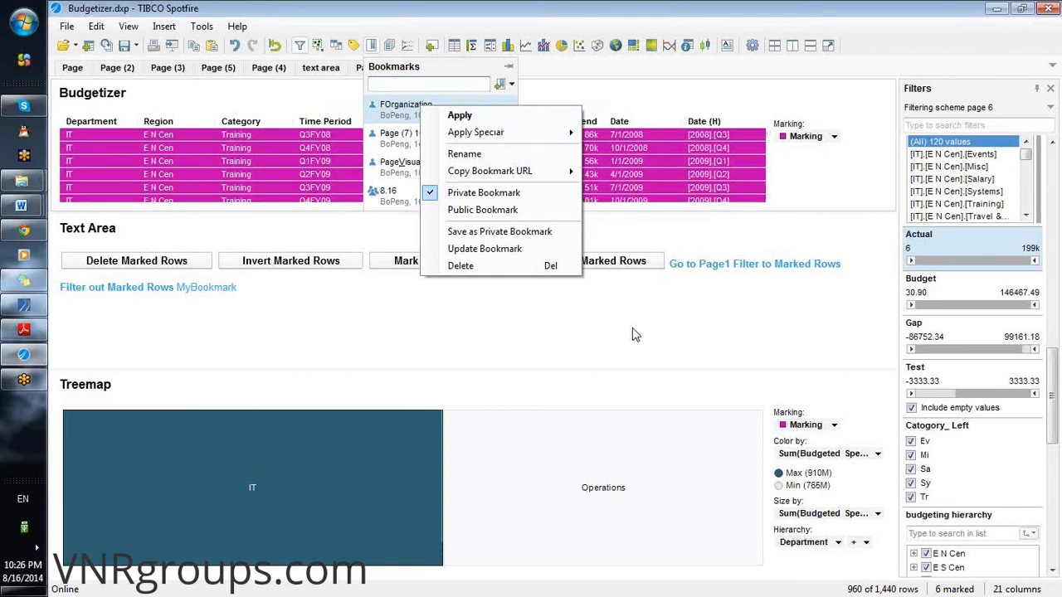
{"action": "left_click", "coordinate": [492, 211]}
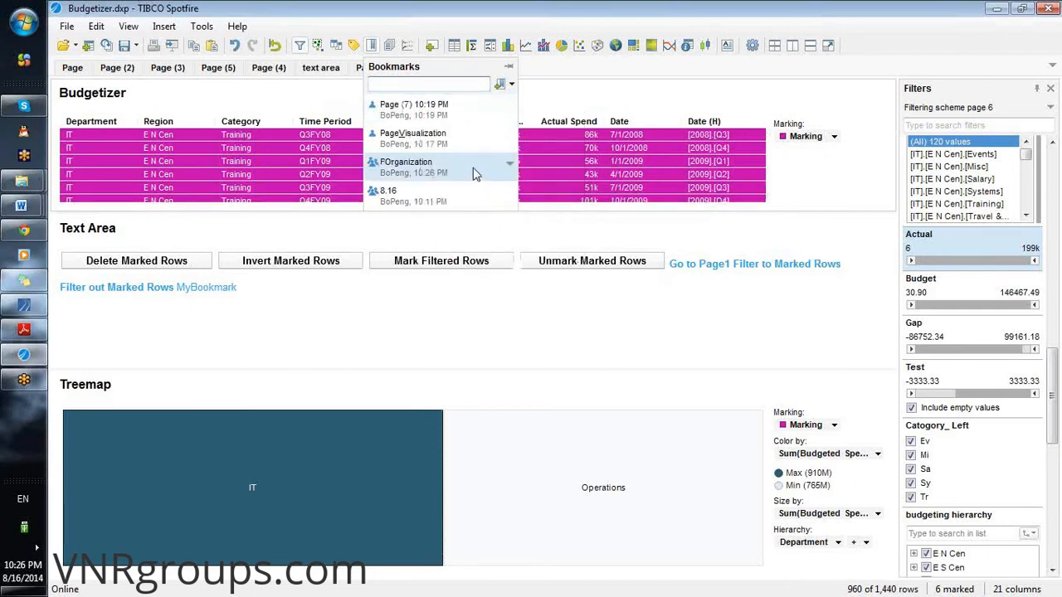
{"action": "left_click", "coordinate": [509, 166]}
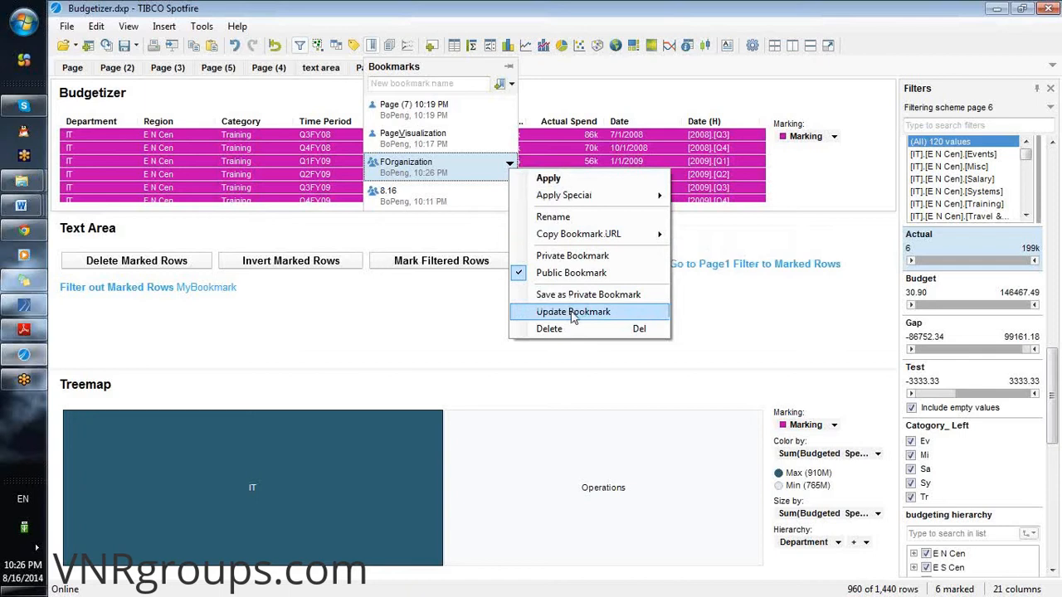
{"action": "mouse_move", "coordinate": [587, 234]}
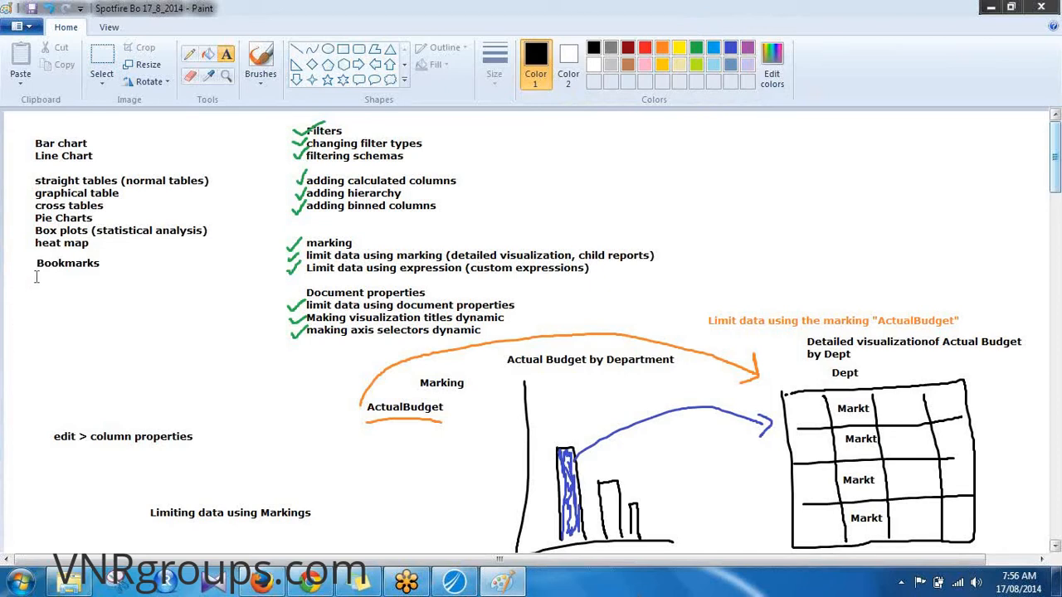
Draw a green tick in front of Bookmarks in the Paint topic list with the brush
{"action": "left_click", "coordinate": [695, 48]}
{"action": "left_click", "coordinate": [260, 58]}
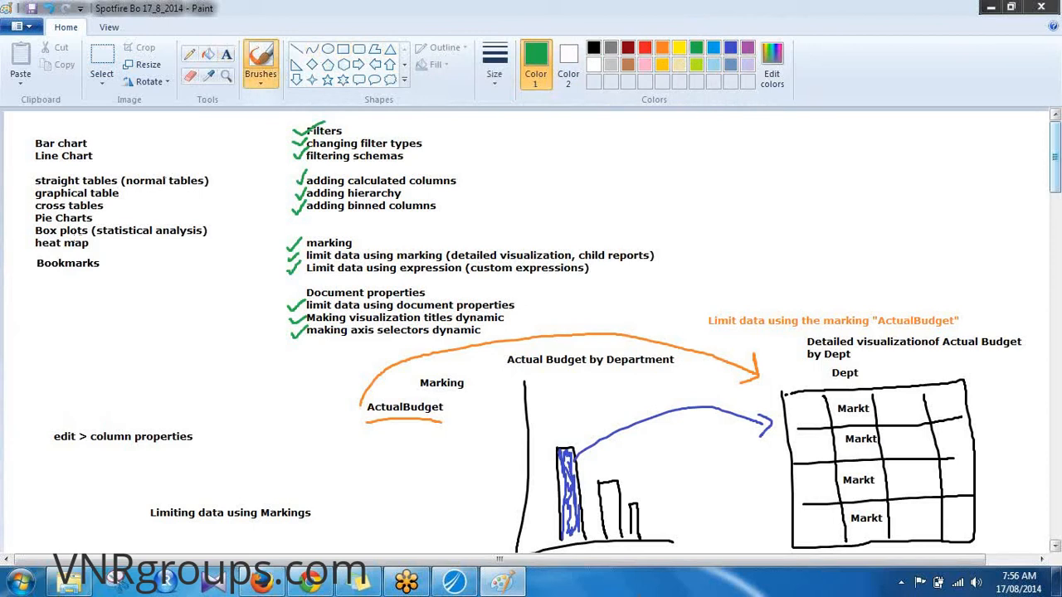
{"action": "left_click_drag", "start_coordinate": [24, 263], "coordinate": [43, 251]}
Switch to Spotfire and add a new page with a cross table of Budgetizer
{"action": "left_click", "coordinate": [454, 583]}
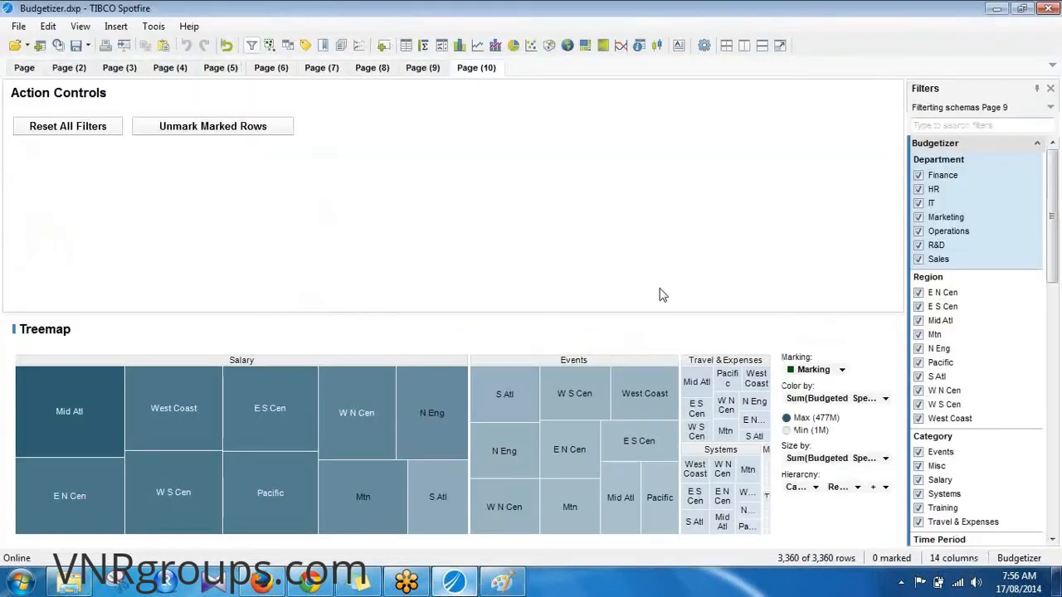
{"action": "left_click", "coordinate": [387, 52]}
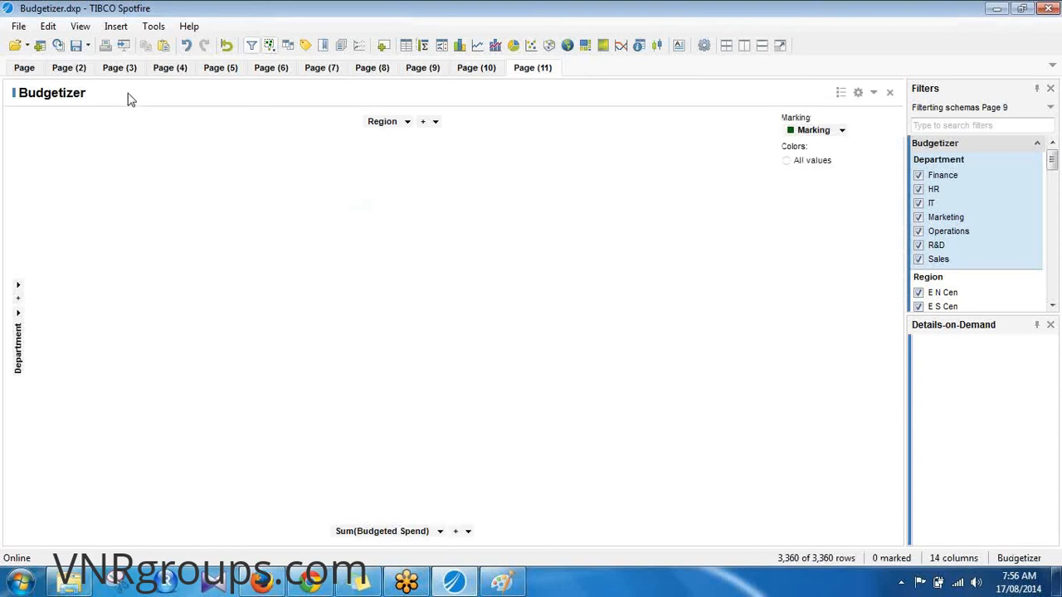
Append "is the eequivalent of Pivot chart in Excel" to the cross table's title
{"action": "double_click", "coordinate": [126, 98]}
{"action": "left_click", "coordinate": [539, 172]}
{"action": "type", "text": "is the eeq"}
{"action": "key", "text": "BackSpace"}
{"action": "type", "text": "equivalen"}
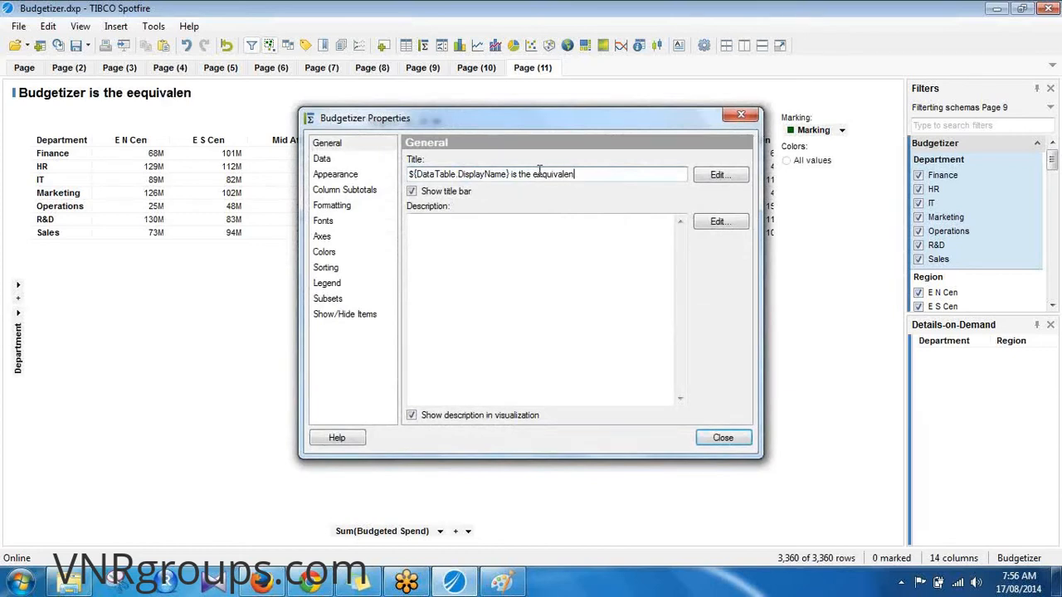
{"action": "type", "text": "t of Pivot chart in Exc"}
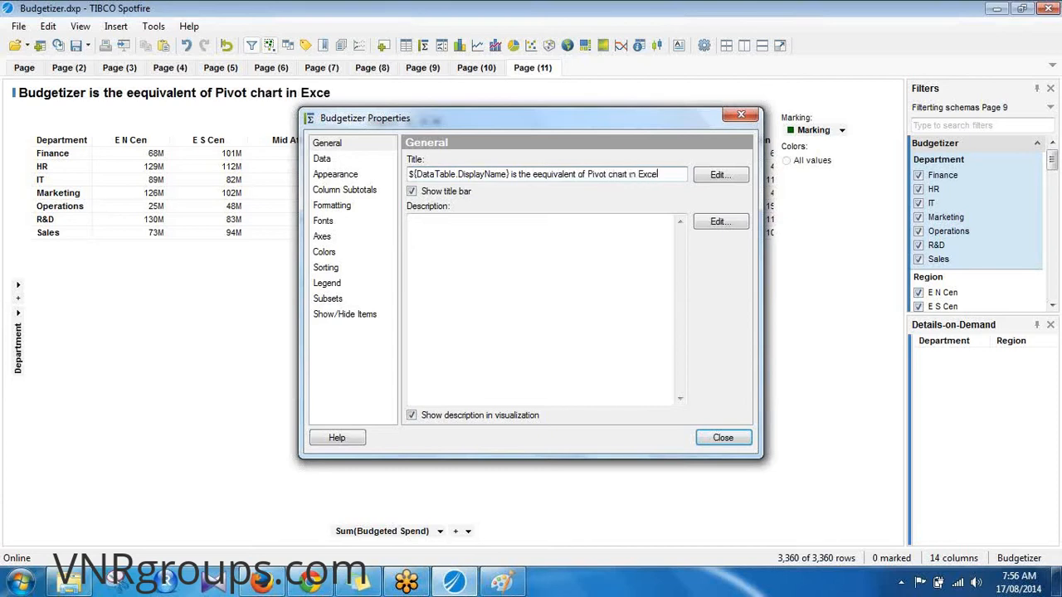
{"action": "type", "text": "el"}
{"action": "key", "text": "Return"}
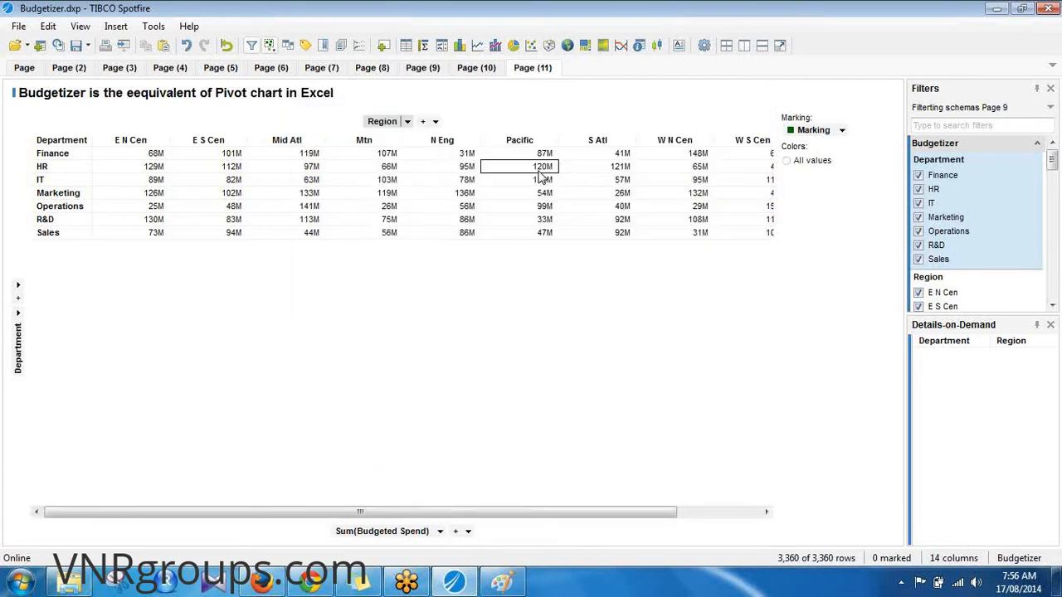
Correct the spelling to "equivalent" in the cross table's title and enclose the phrase after the table name in parentheses
{"action": "double_click", "coordinate": [238, 98]}
{"action": "left_click", "coordinate": [543, 174]}
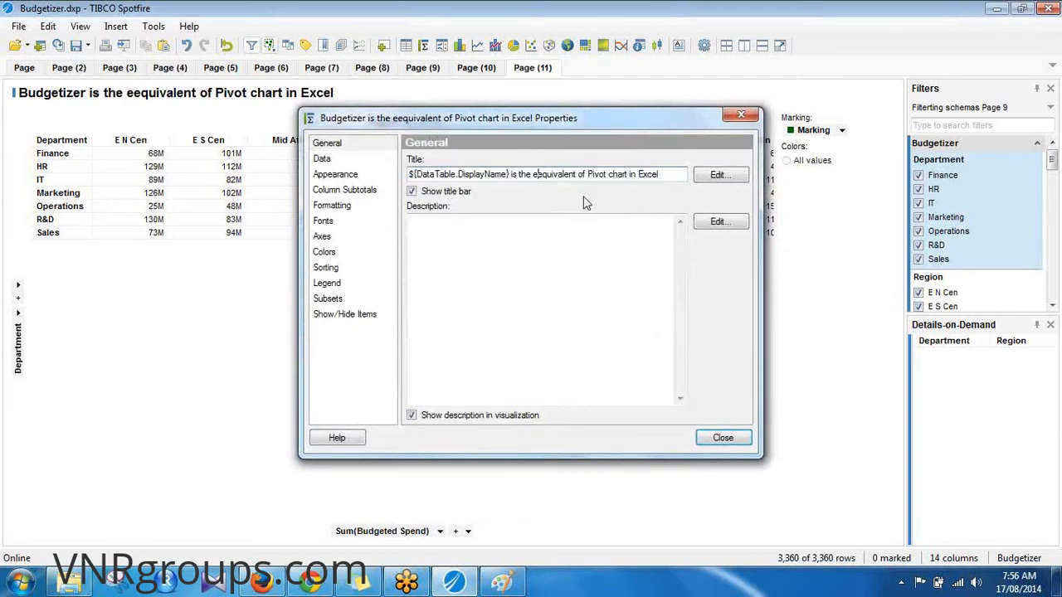
{"action": "key", "text": "BackSpace"}
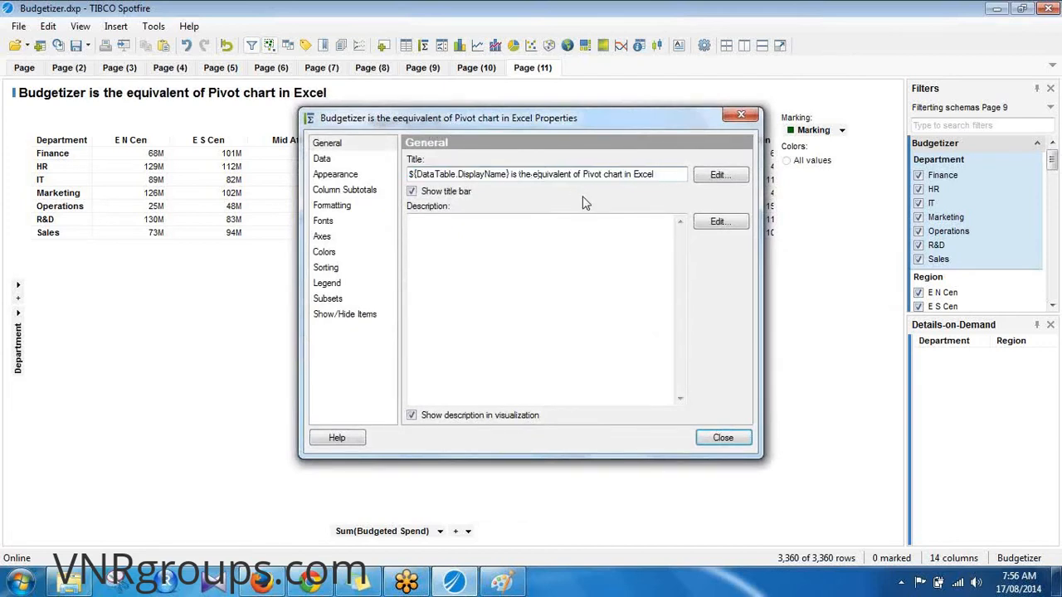
{"action": "type", "text": "("}
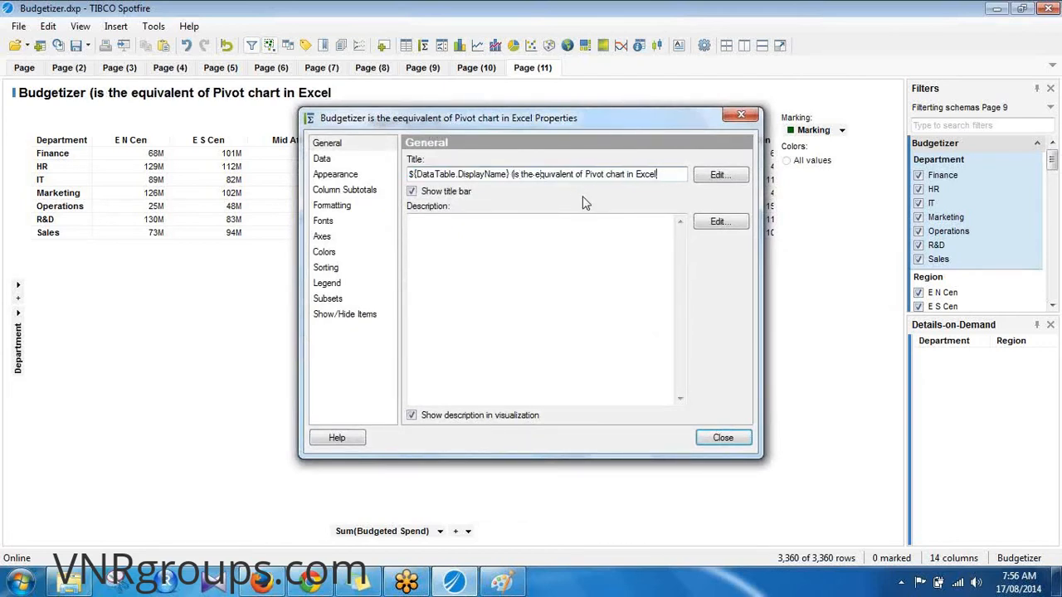
{"action": "type", "text": ")"}
{"action": "key", "text": "Return"}
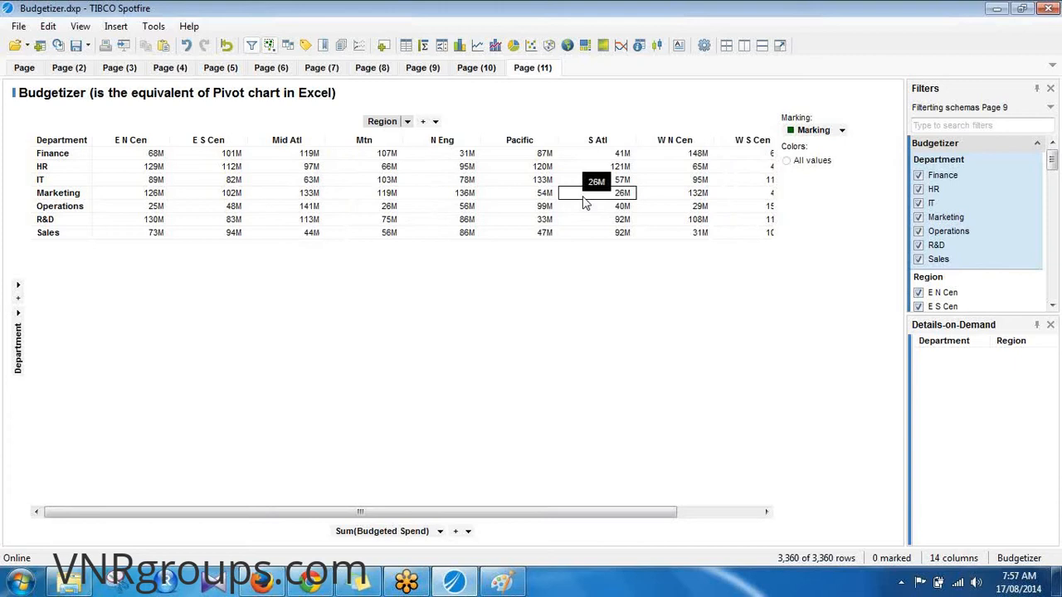
Replace "chart" with "table" in the cross table's title and hide the legend
{"action": "double_click", "coordinate": [535, 130]}
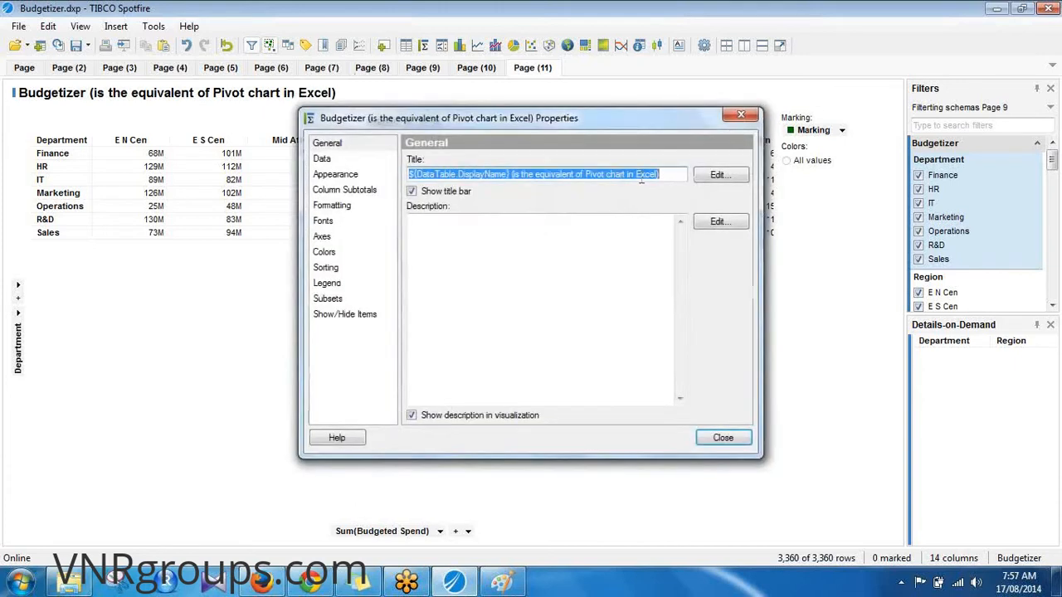
{"action": "double_click", "coordinate": [619, 174]}
{"action": "type", "text": "table"}
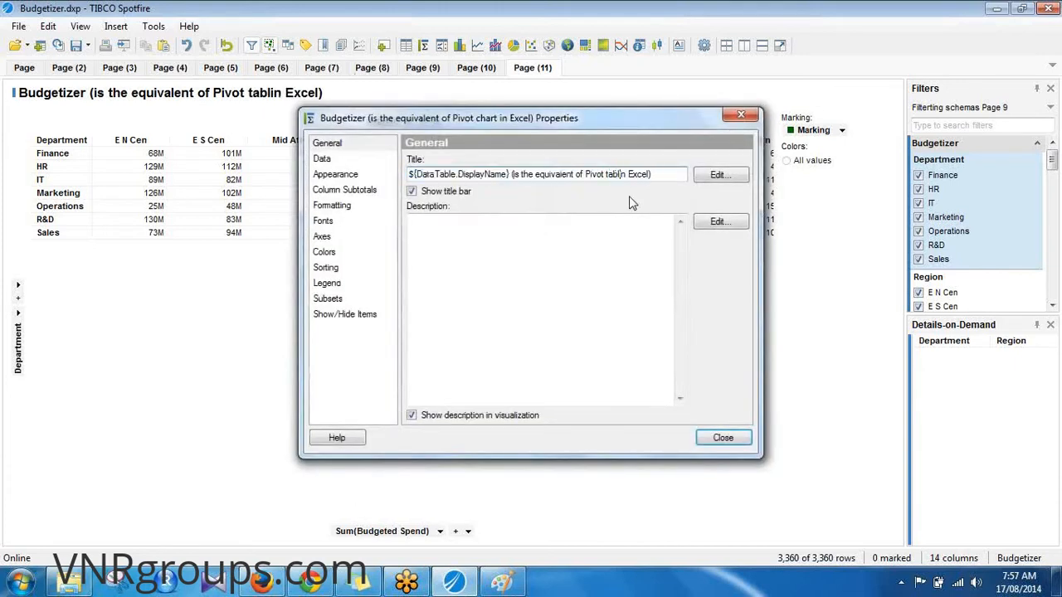
{"action": "key", "text": "Return"}
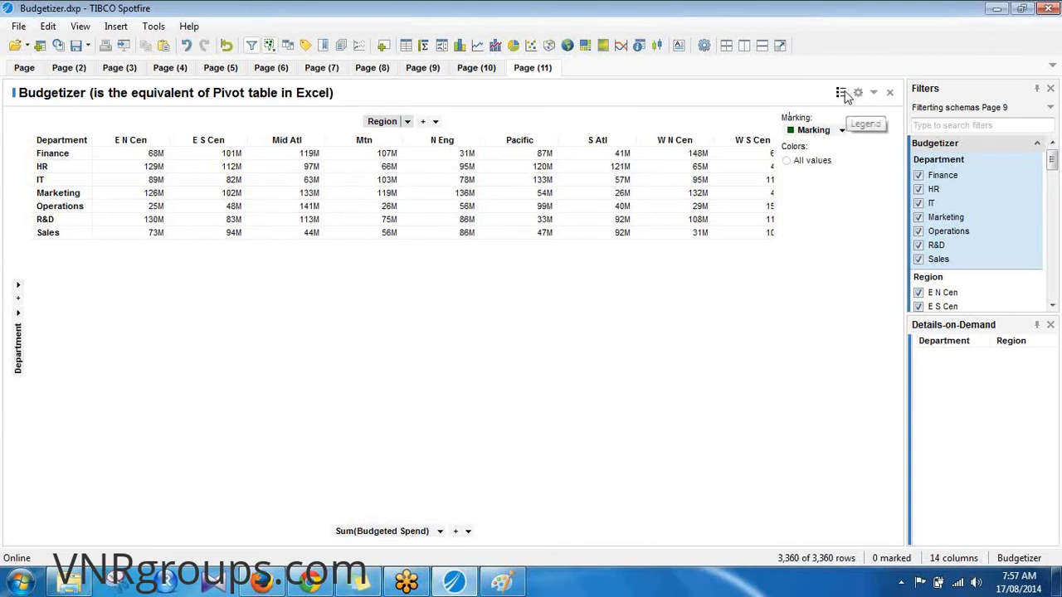
{"action": "left_click", "coordinate": [842, 93]}
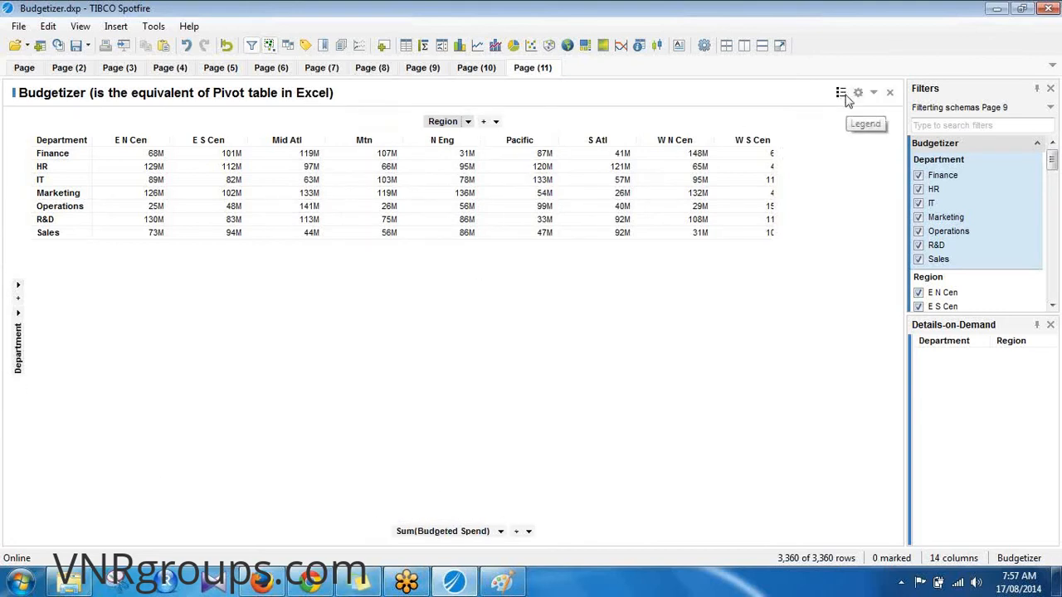
Change the cross table's column axis from Region to Organization, and from there to Category
{"action": "left_click", "coordinate": [468, 121]}
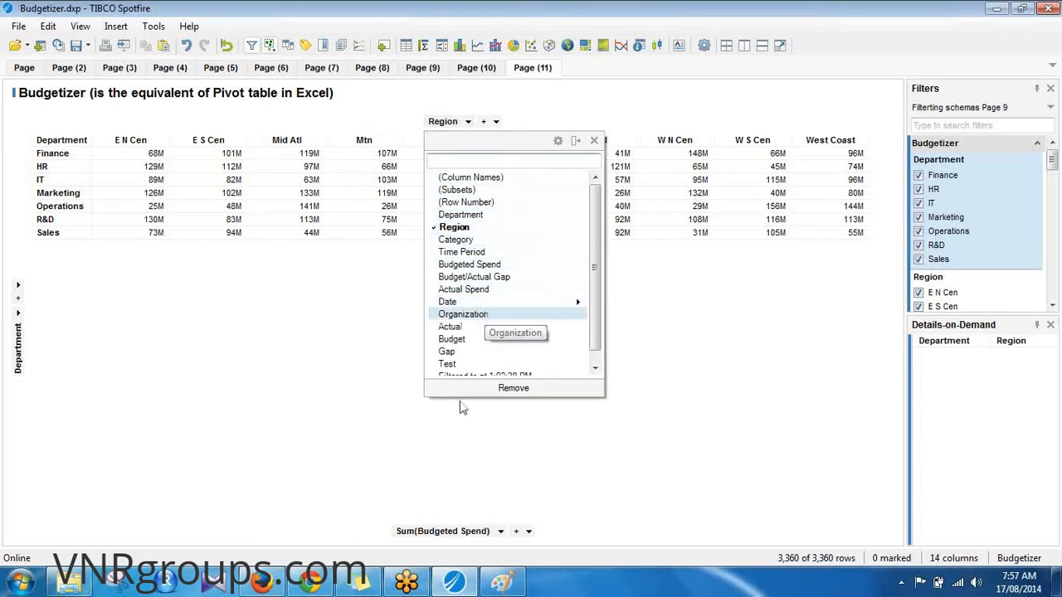
{"action": "left_click", "coordinate": [487, 319]}
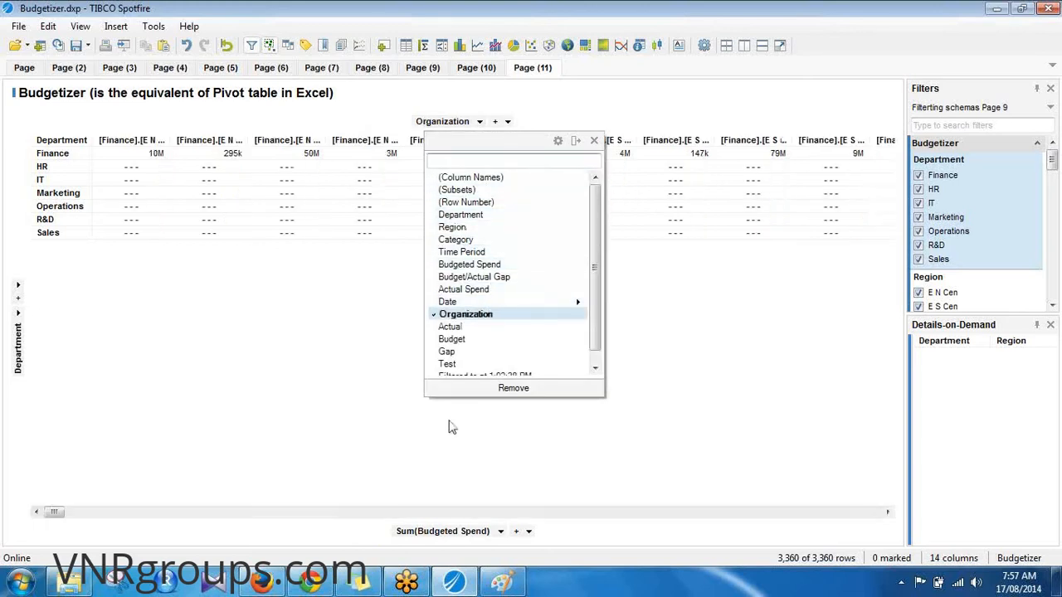
{"action": "left_click", "coordinate": [487, 240]}
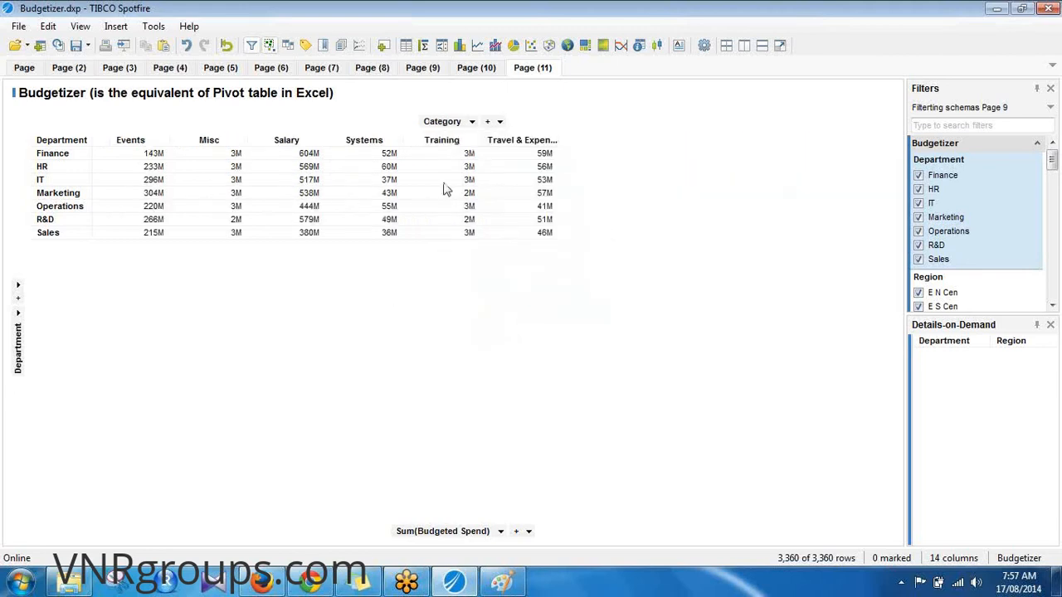
Move Category to the row axis next to Department and adjust the widths of both row header columns
{"action": "mouse_move", "coordinate": [457, 116]}
{"action": "left_mouse_down"}
{"action": "mouse_move", "coordinate": [24, 282]}
{"action": "mouse_move", "coordinate": [43, 296]}
{"action": "left_mouse_up"}
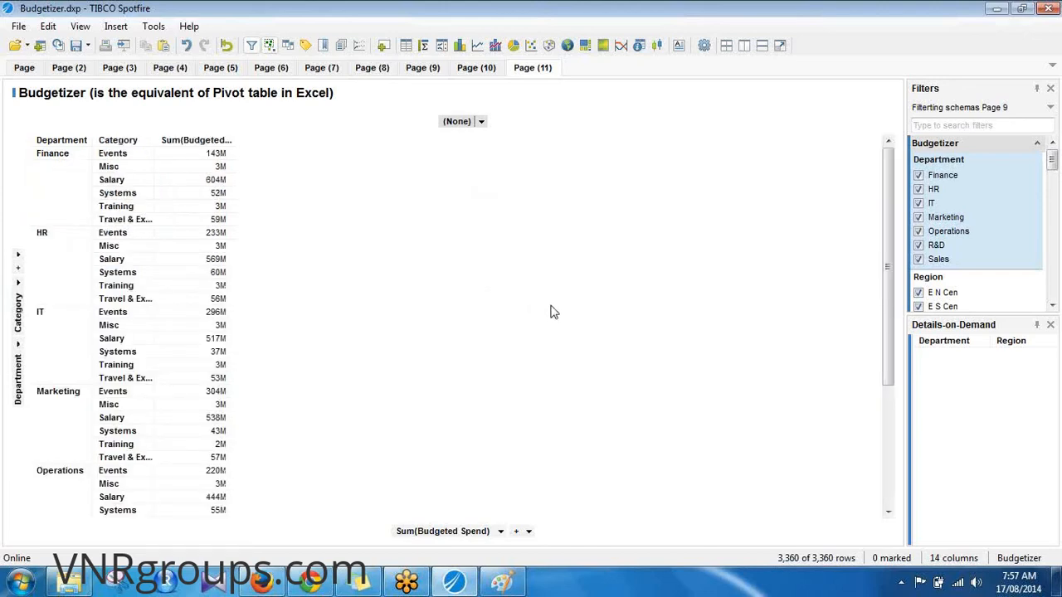
{"action": "left_click_drag", "start_coordinate": [154, 138], "coordinate": [236, 146]}
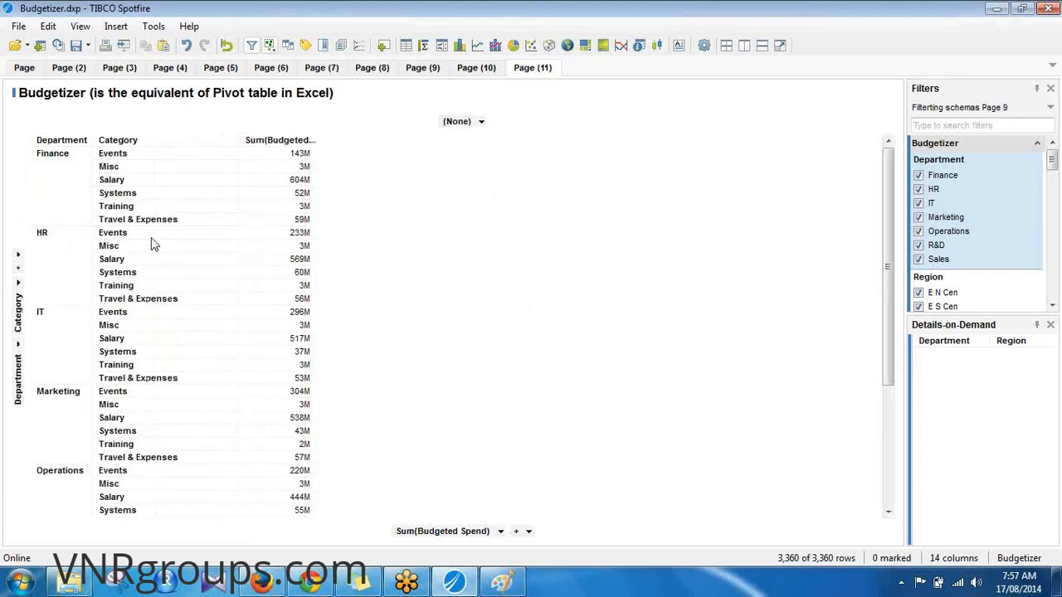
{"action": "left_click_drag", "start_coordinate": [93, 142], "coordinate": [103, 143]}
Move Department from the row axis to the column axis and add Actual Spend as a second measure
{"action": "mouse_move", "coordinate": [17, 310]}
{"action": "left_mouse_down"}
{"action": "mouse_move", "coordinate": [119, 171]}
{"action": "mouse_move", "coordinate": [460, 125]}
{"action": "mouse_move", "coordinate": [315, 123]}
{"action": "mouse_move", "coordinate": [55, 274]}
{"action": "mouse_move", "coordinate": [21, 311]}
{"action": "mouse_move", "coordinate": [19, 299]}
{"action": "left_mouse_up"}
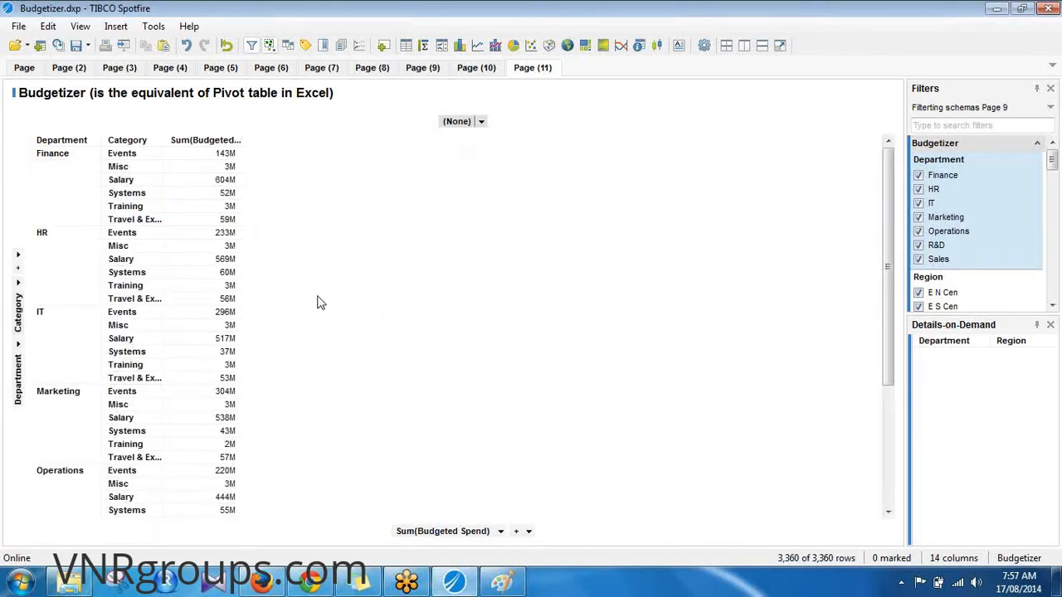
{"action": "left_click_drag", "start_coordinate": [18, 378], "coordinate": [448, 127]}
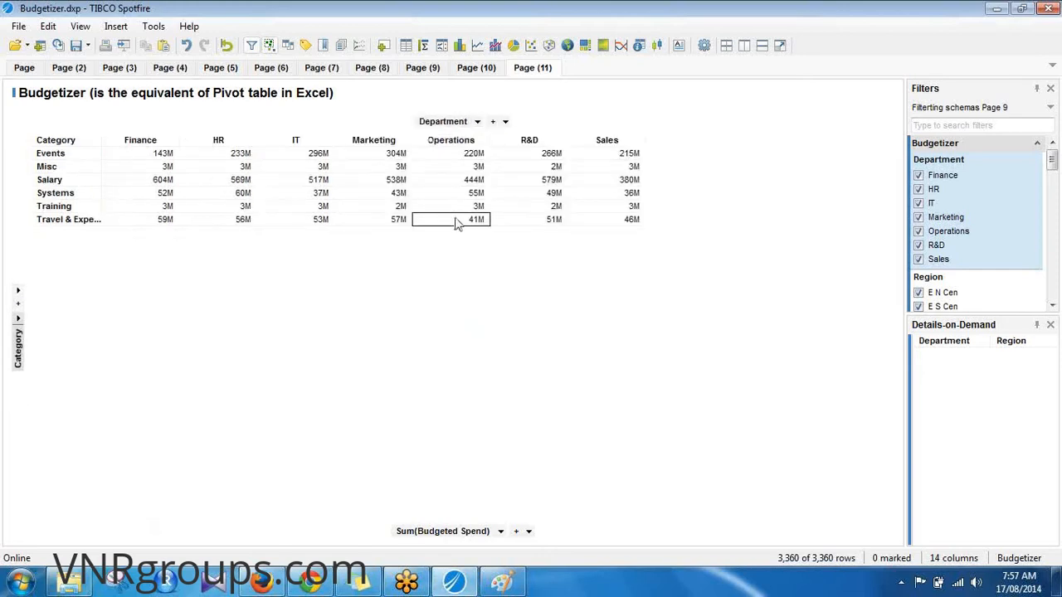
{"action": "left_click", "coordinate": [529, 531]}
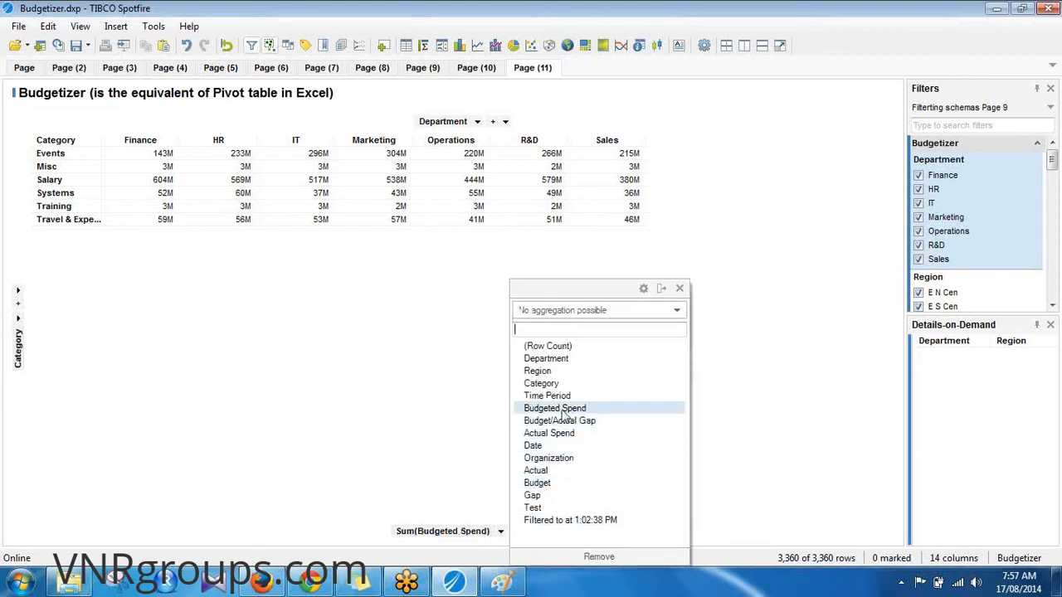
{"action": "left_click", "coordinate": [563, 434]}
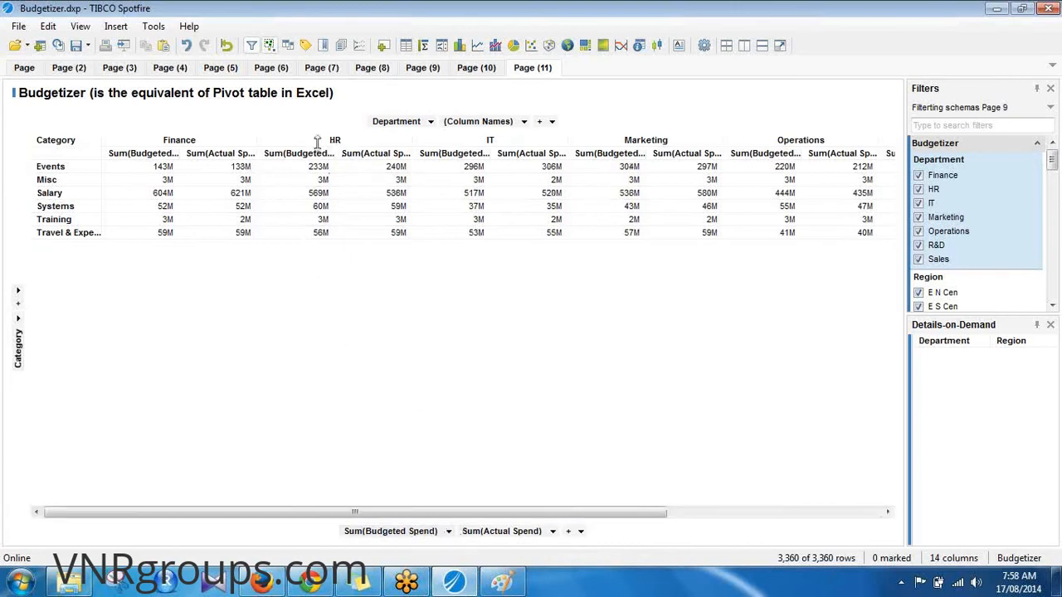
Edit the measures' custom expression to name the Budgeted Spend sum "Budget" and the Actual Spend sum "Actual"
{"action": "right_click", "coordinate": [419, 533]}
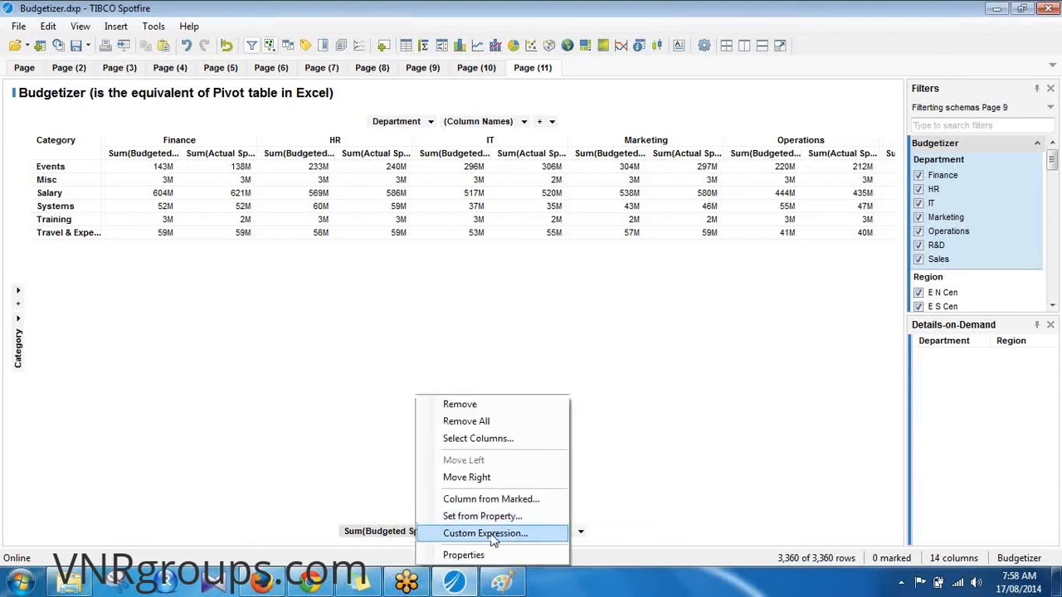
{"action": "left_click", "coordinate": [307, 521]}
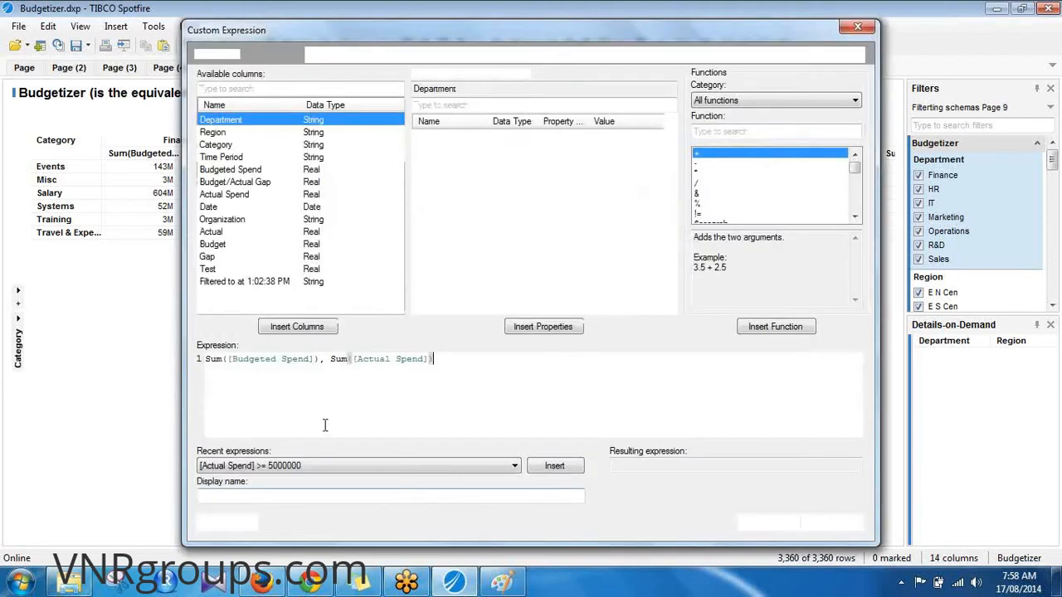
{"action": "left_click", "coordinate": [322, 365]}
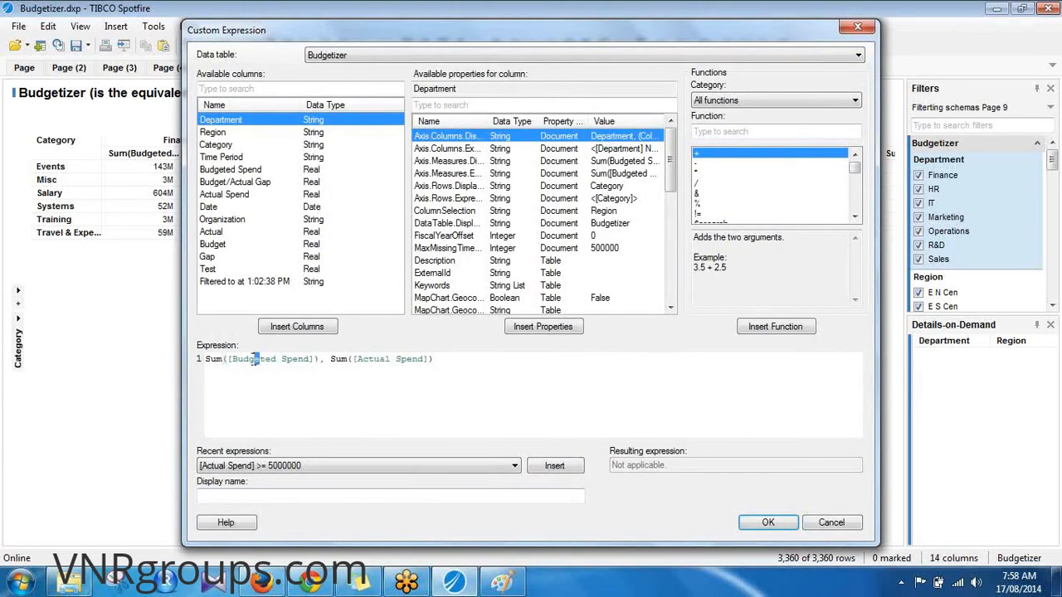
{"action": "type", "text": "As "}
{"action": "type", "text": "Budget"}
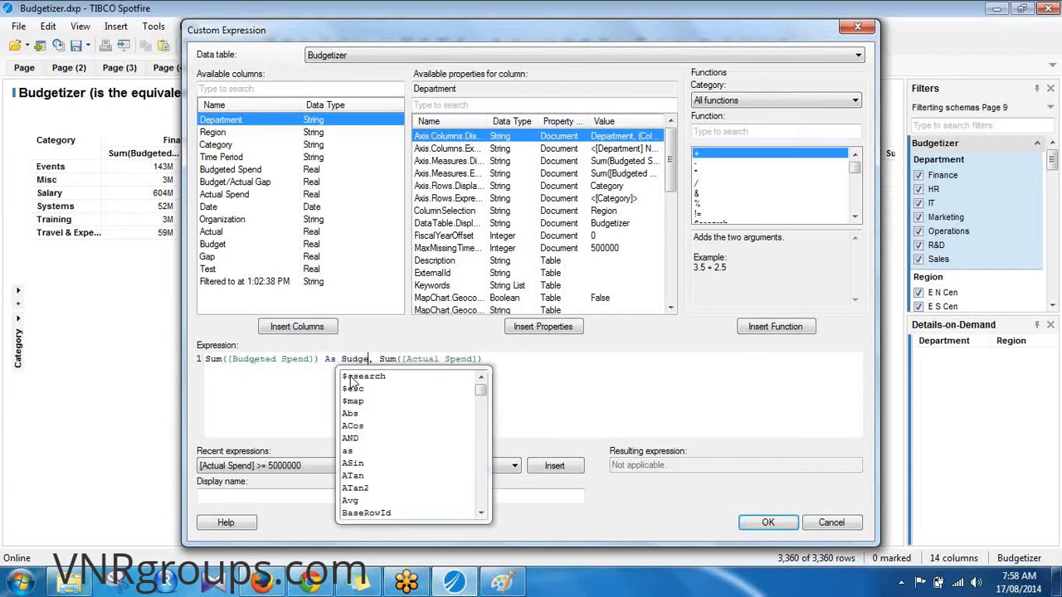
{"action": "key", "text": "End"}
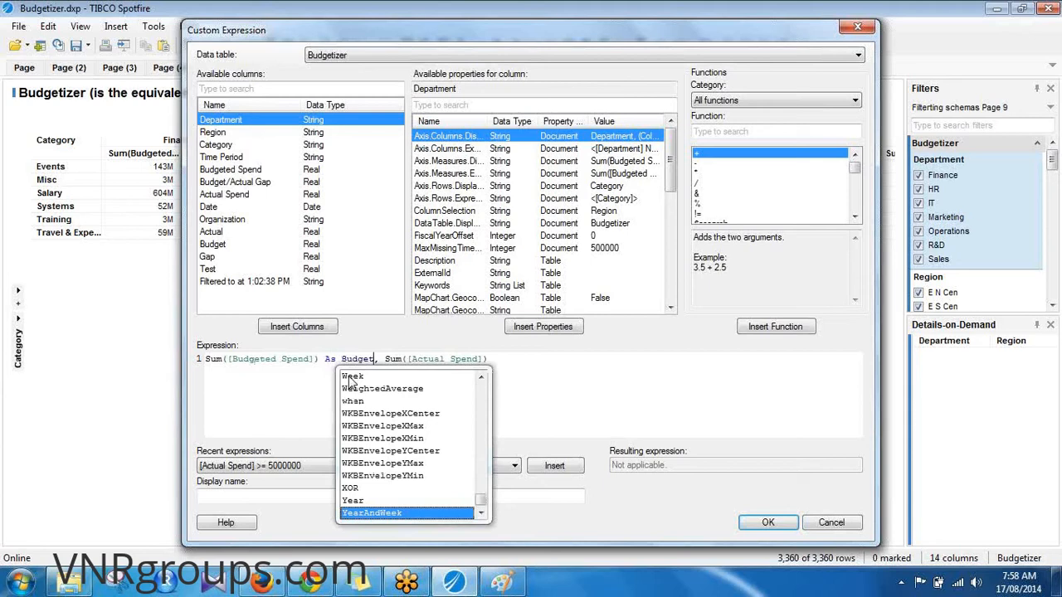
{"action": "left_click", "coordinate": [524, 362]}
{"action": "type", "text": "As Actual"}
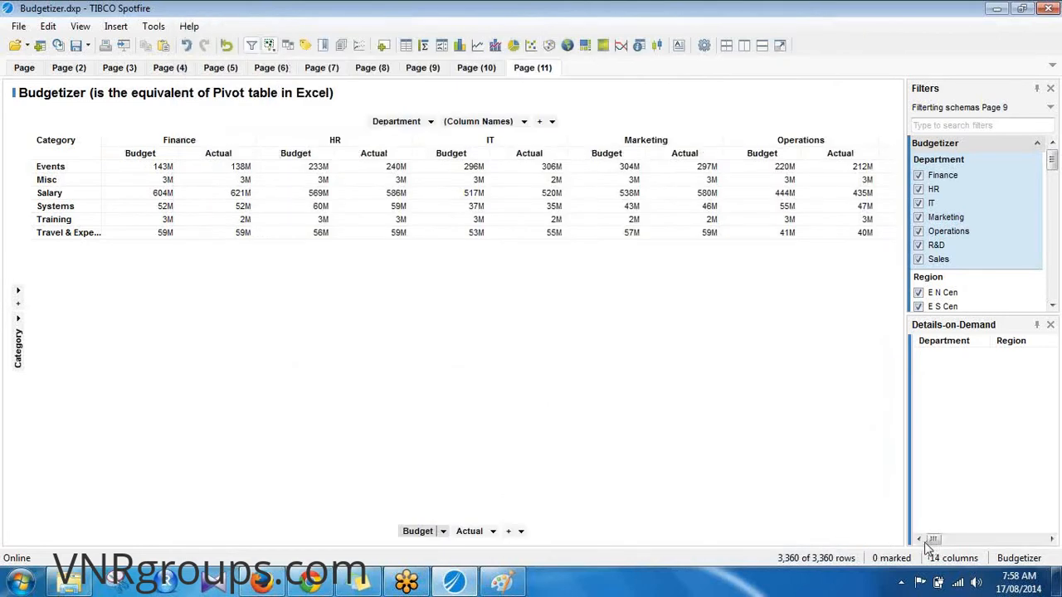
Copy the full custom expression of the Budget and Actual measures and cancel the expression editor
{"action": "right_click", "coordinate": [478, 534]}
{"action": "left_click", "coordinate": [531, 533]}
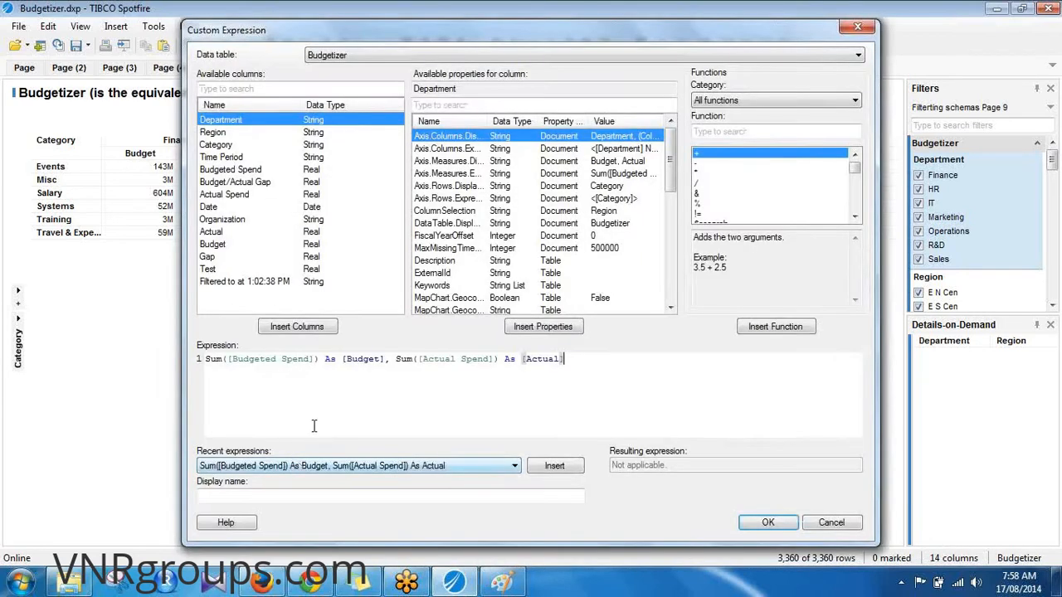
{"action": "left_click_drag", "start_coordinate": [612, 376], "coordinate": [195, 342]}
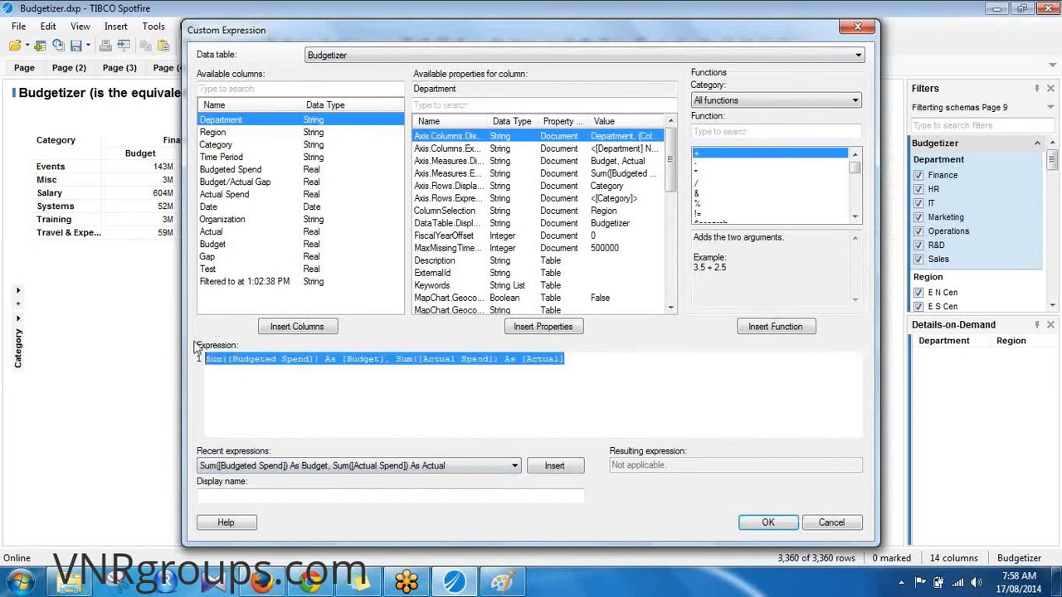
{"action": "right_click", "coordinate": [253, 366]}
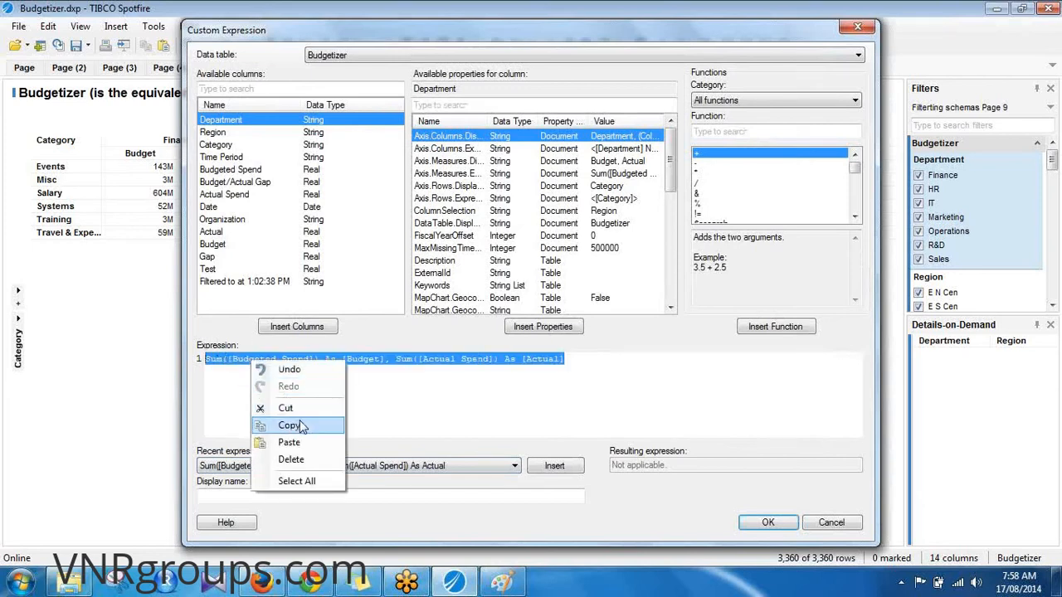
{"action": "left_click", "coordinate": [274, 425]}
{"action": "left_click", "coordinate": [850, 527]}
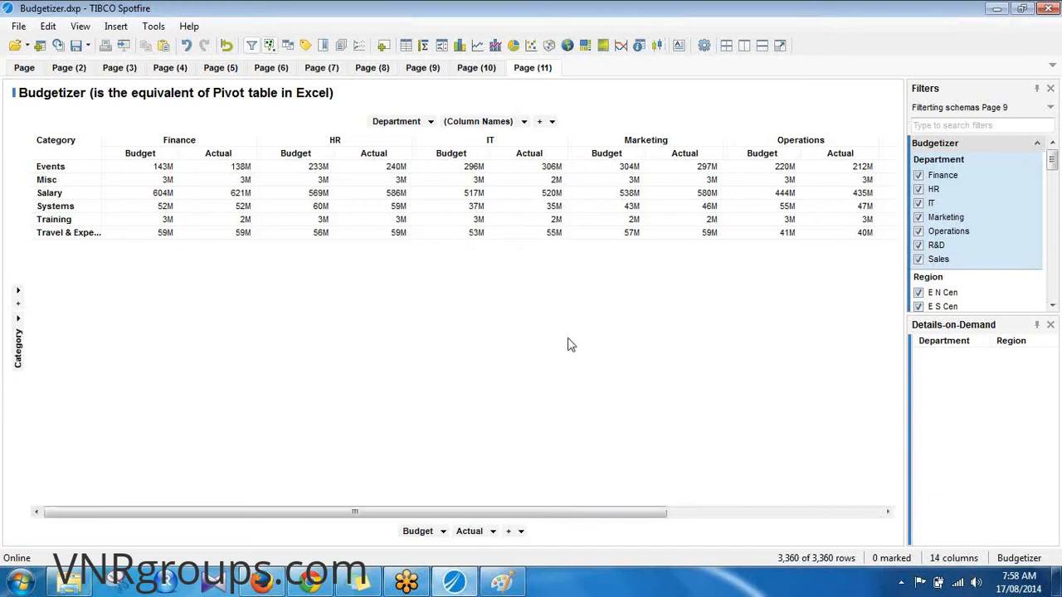
Move Department to the row axis under Category and close the Details-on-Demand panel
{"action": "left_click_drag", "start_coordinate": [478, 121], "coordinate": [166, 319]}
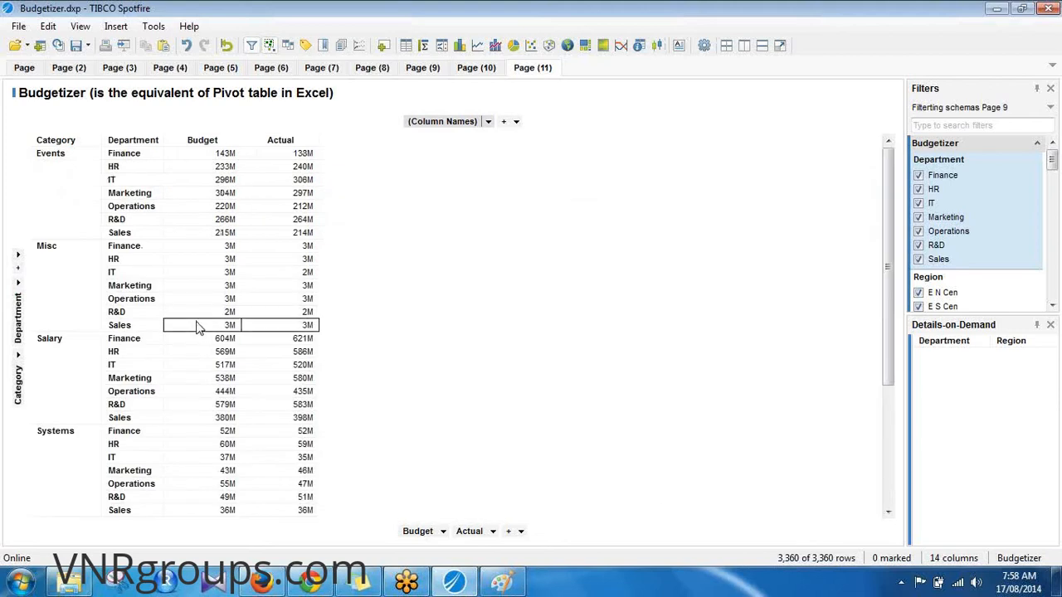
{"action": "left_click", "coordinate": [1050, 325]}
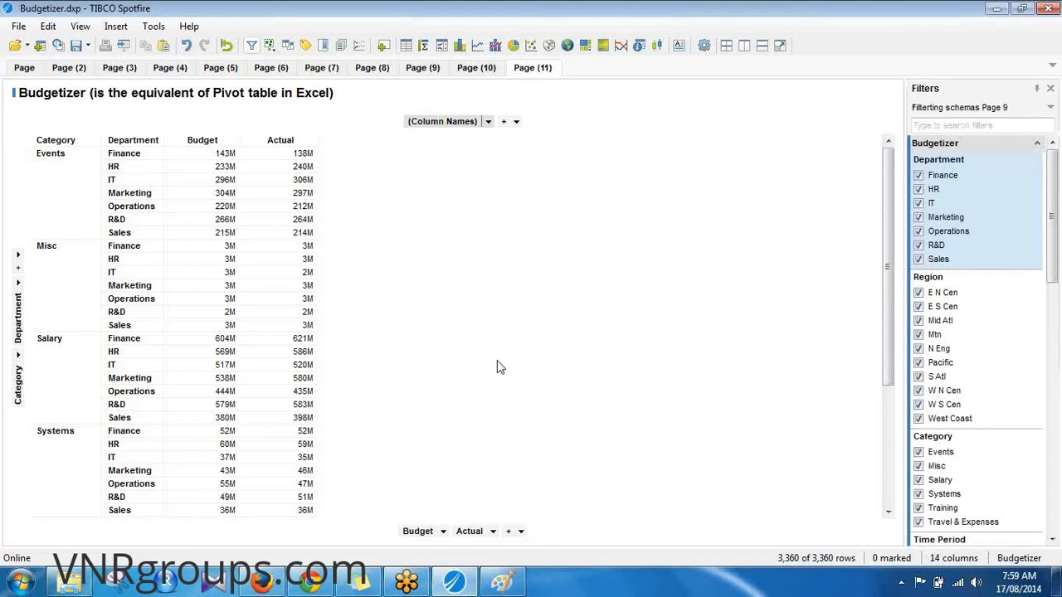
{"action": "left_click", "coordinate": [490, 125]}
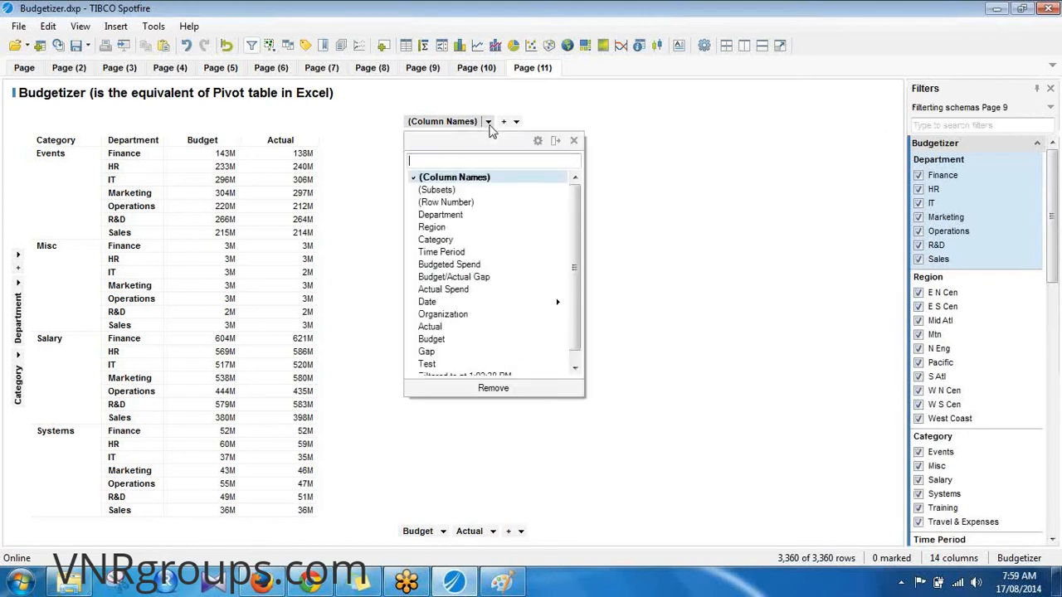
{"action": "left_click", "coordinate": [721, 184]}
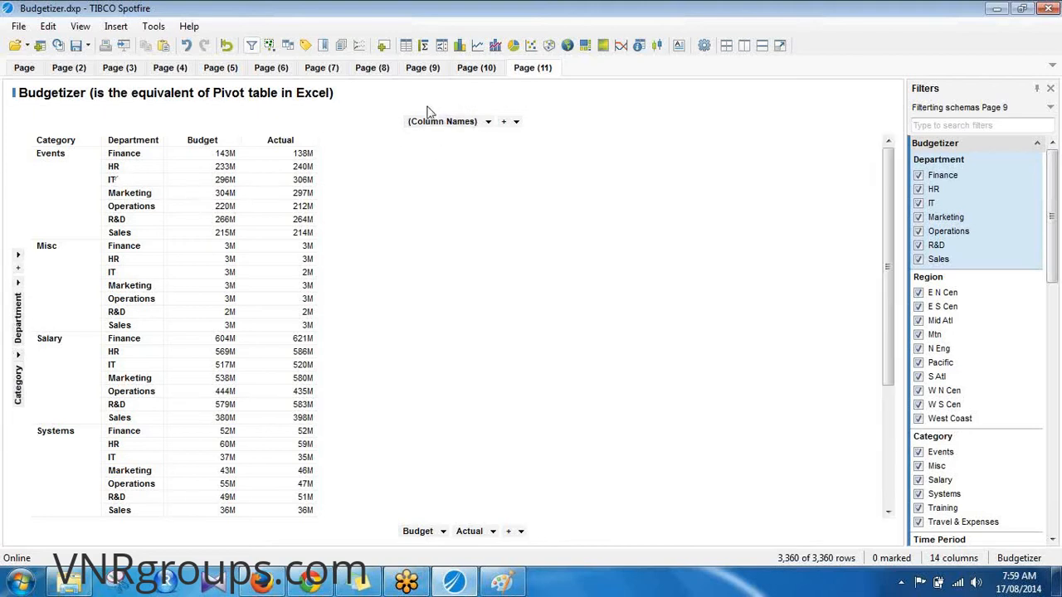
{"action": "left_click", "coordinate": [488, 122]}
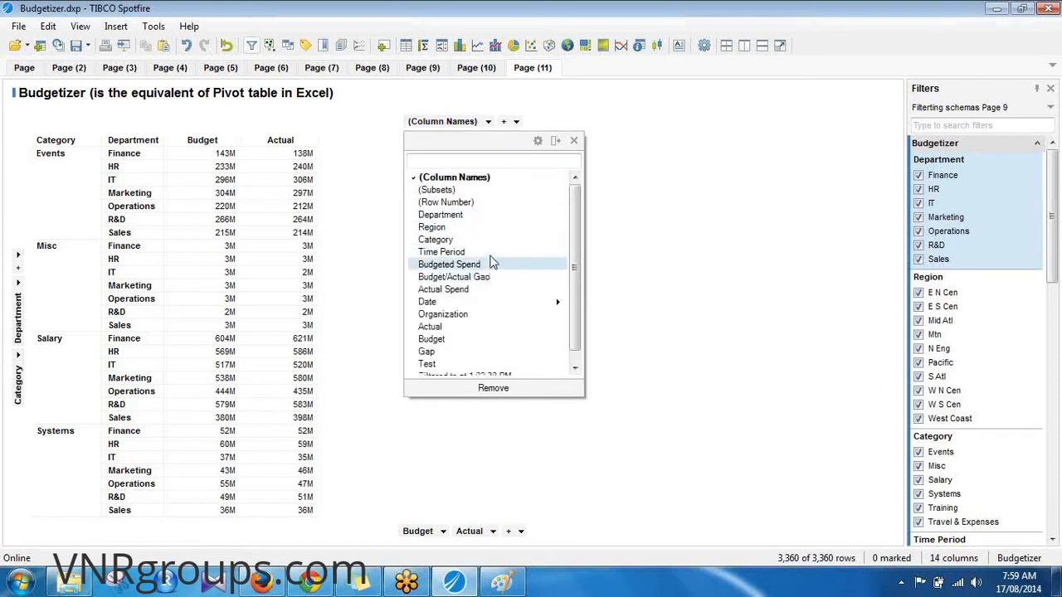
{"action": "left_click", "coordinate": [741, 239]}
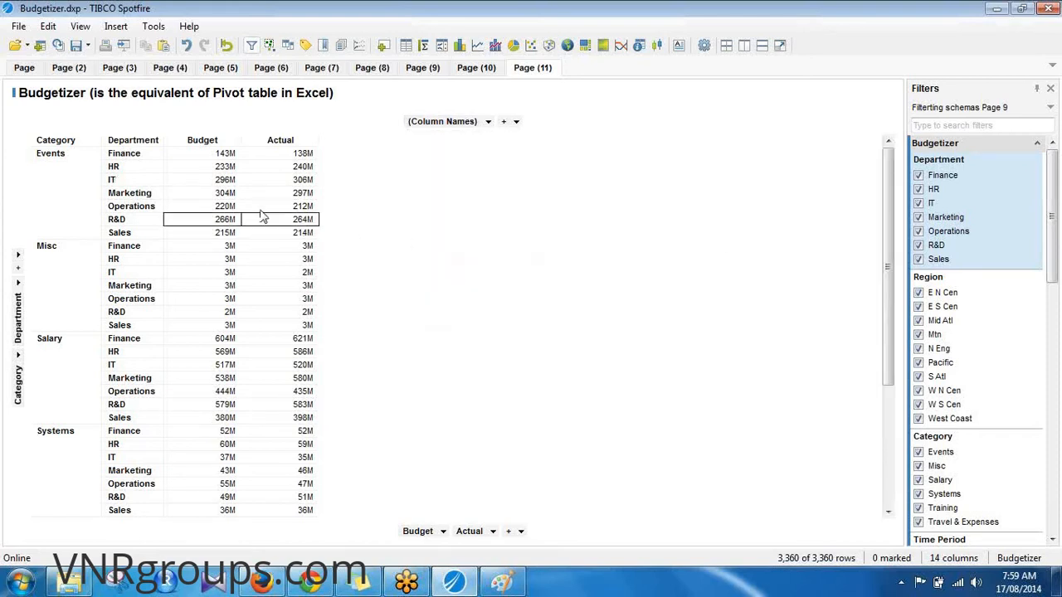
Add Budget/Actual Gap as a third summed measure and name it "Gap" in the custom expression
{"action": "left_click", "coordinate": [521, 532]}
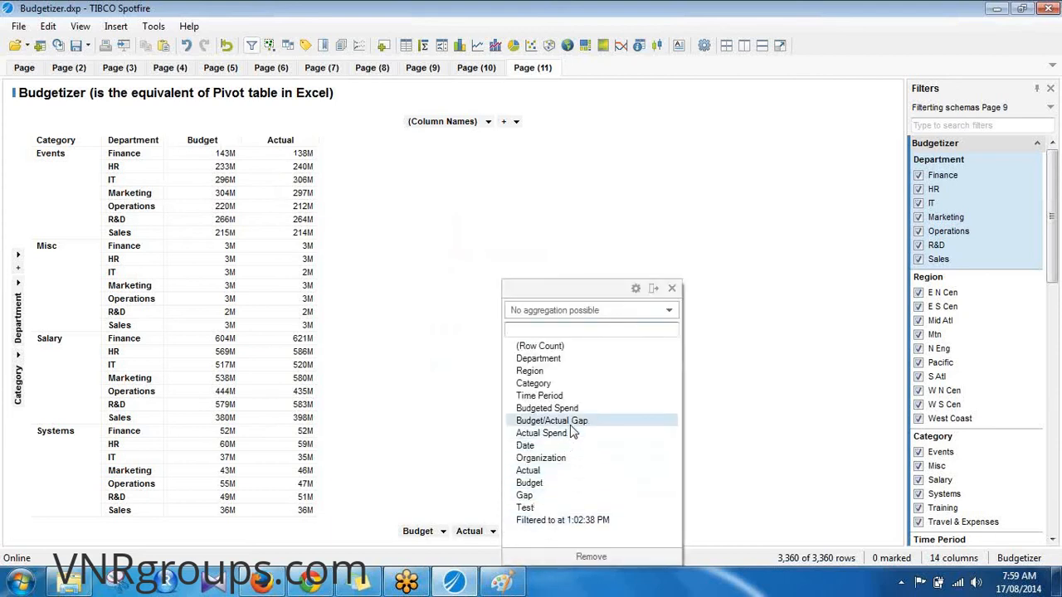
{"action": "left_click", "coordinate": [570, 425]}
{"action": "right_click", "coordinate": [491, 536]}
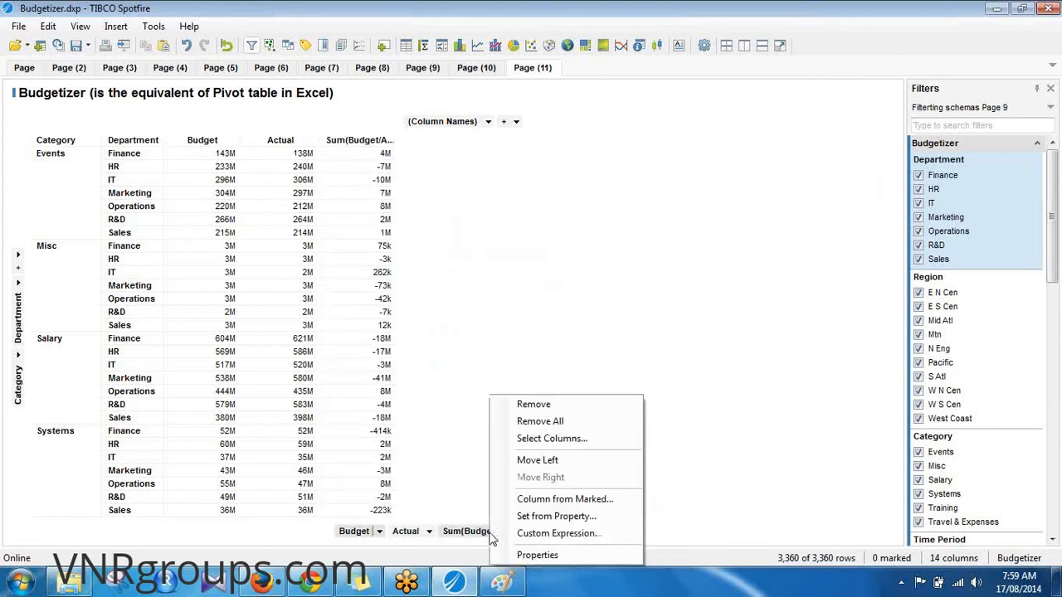
{"action": "left_click", "coordinate": [538, 532]}
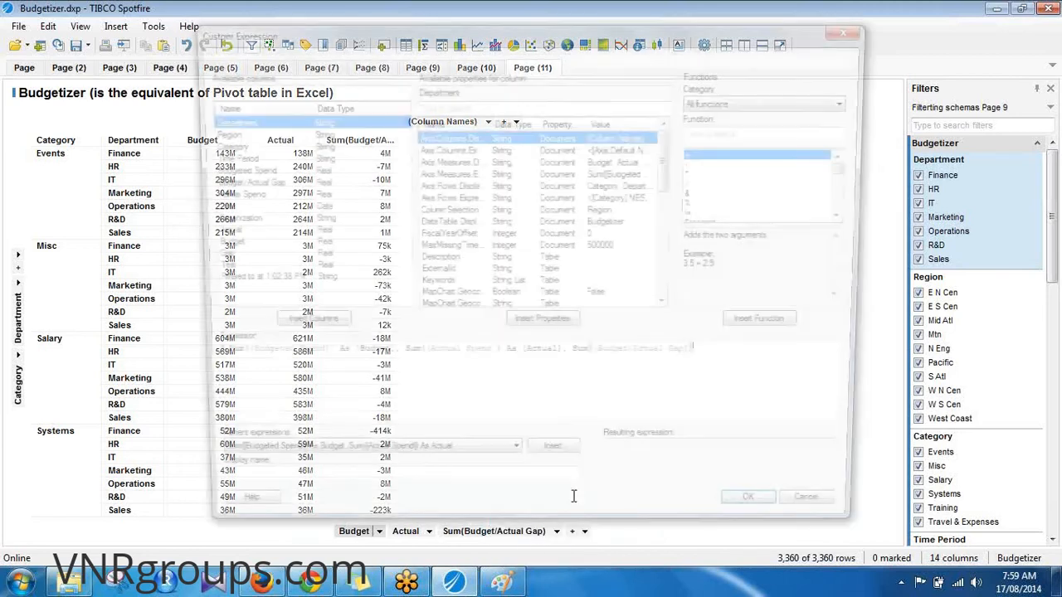
{"action": "type", "text": "As Gap"}
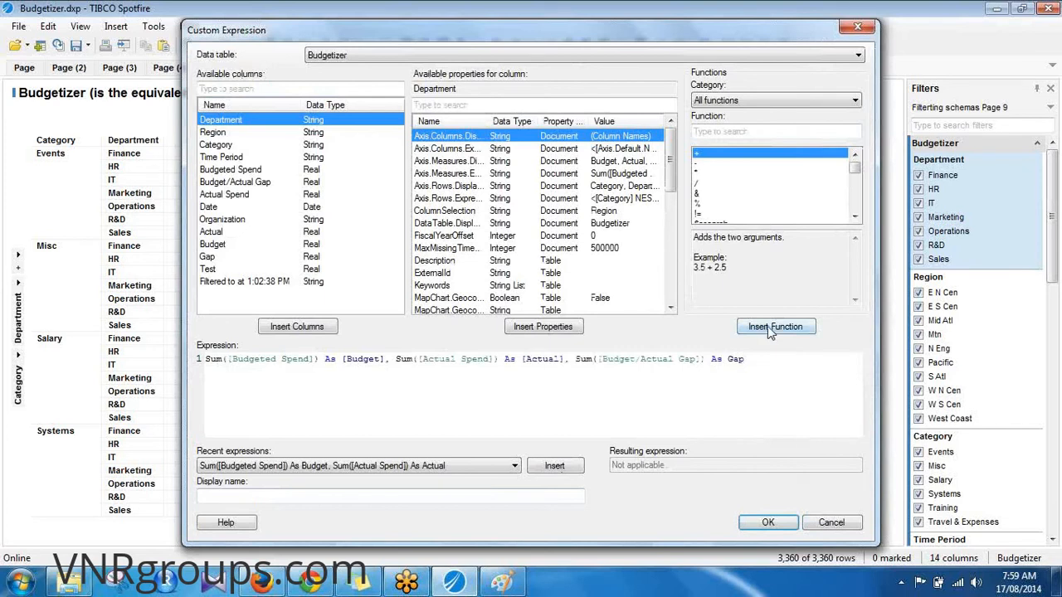
{"action": "left_click", "coordinate": [770, 523]}
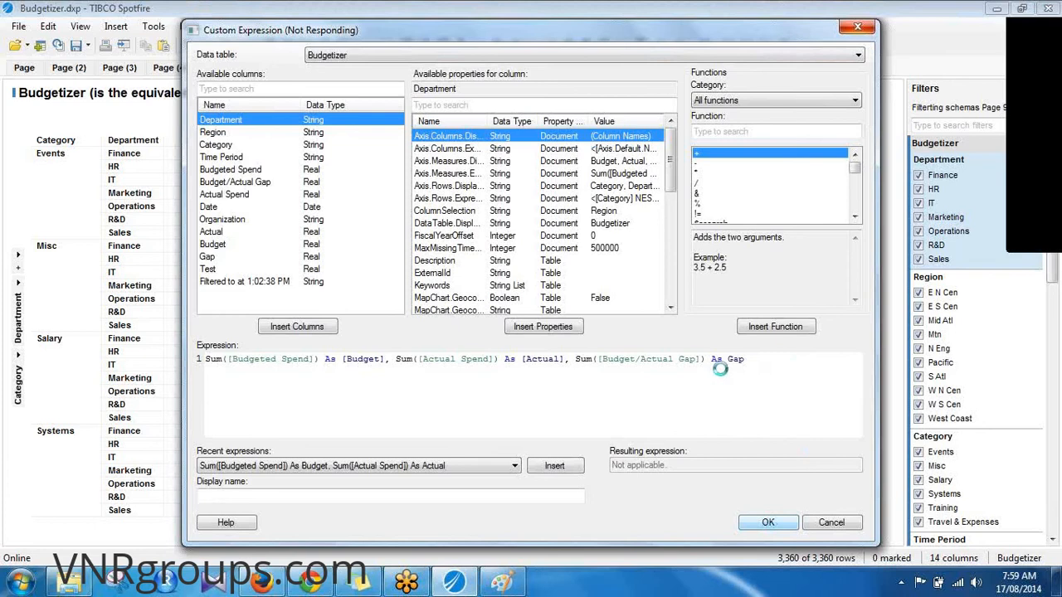
{"action": "right_click", "coordinate": [490, 535]}
{"action": "left_click", "coordinate": [559, 533]}
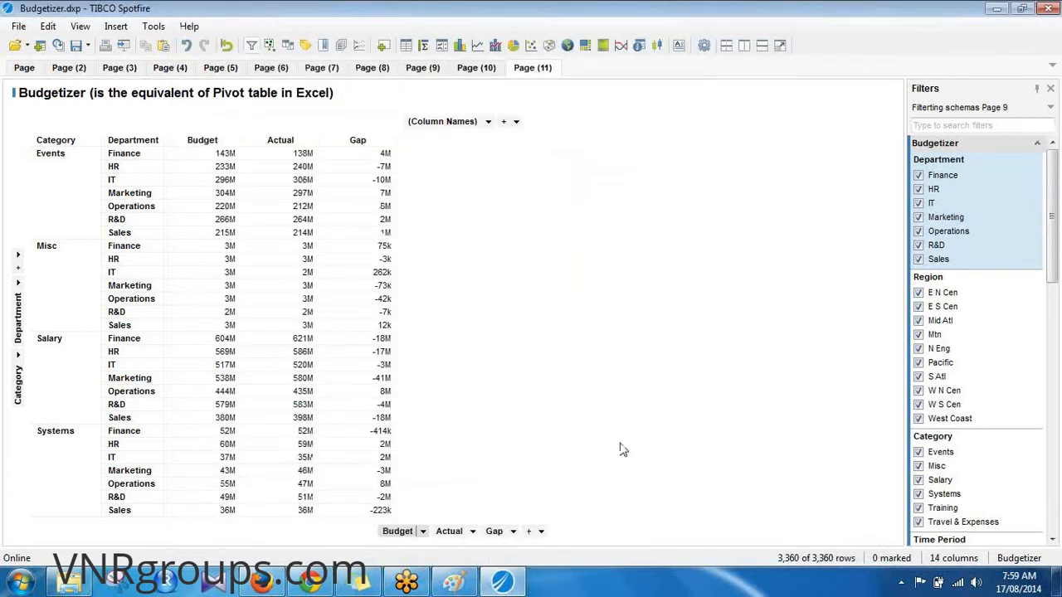
Select the full custom expression of the Budget, Actual and Gap measures and confirm the expression editor
{"action": "key", "text": "ctrl+a"}
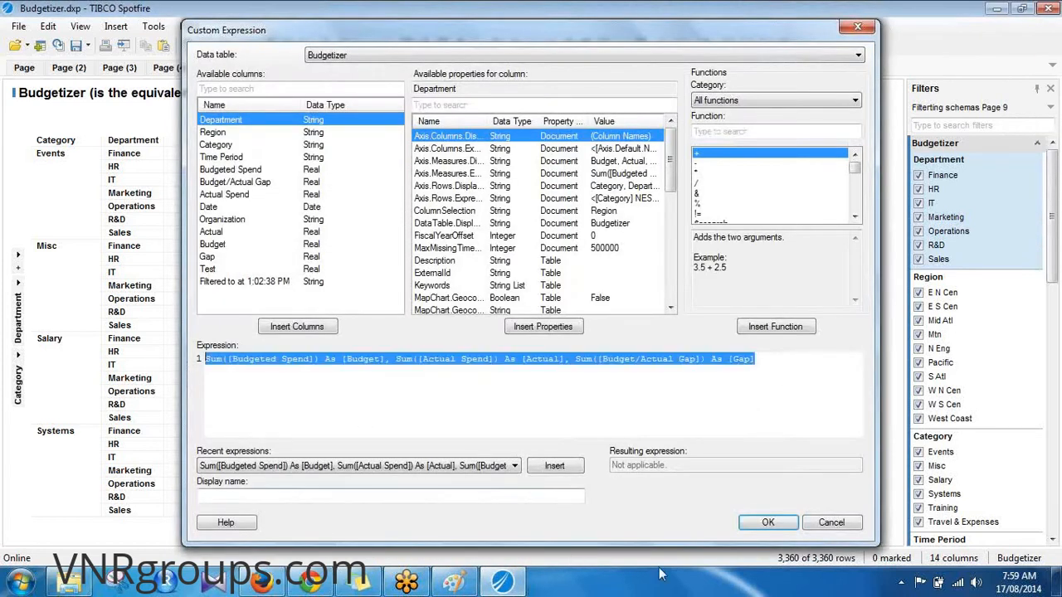
{"action": "left_click", "coordinate": [769, 523]}
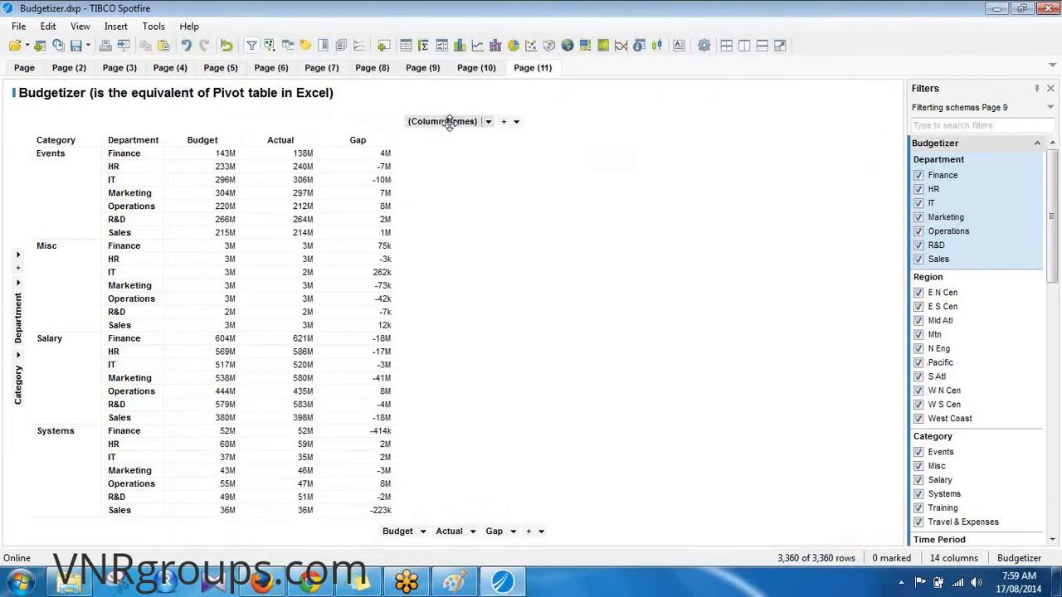
Circle the column and row axis selectors and the measure values with the drawing pen, and erase the drawings
{"action": "left_click", "coordinate": [874, 239]}
{"action": "mouse_move", "coordinate": [465, 109]}
{"action": "left_mouse_down"}
{"action": "mouse_move", "coordinate": [399, 160]}
{"action": "mouse_move", "coordinate": [425, 117]}
{"action": "left_mouse_up"}
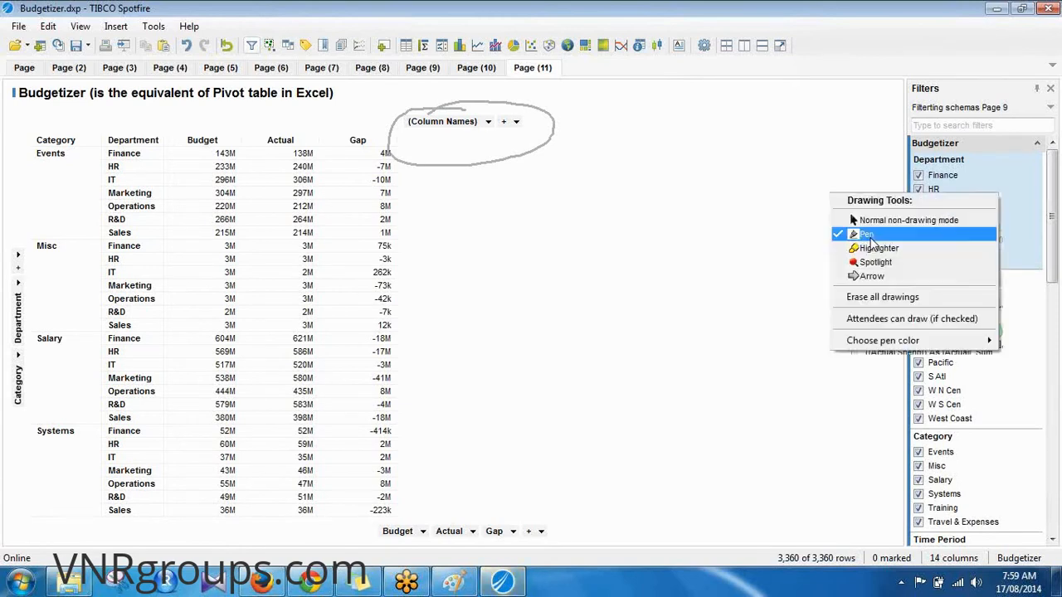
{"action": "left_click", "coordinate": [718, 339]}
{"action": "mouse_move", "coordinate": [397, 163]}
{"action": "left_mouse_down"}
{"action": "mouse_move", "coordinate": [521, 158]}
{"action": "mouse_move", "coordinate": [426, 92]}
{"action": "mouse_move", "coordinate": [475, 150]}
{"action": "left_mouse_up"}
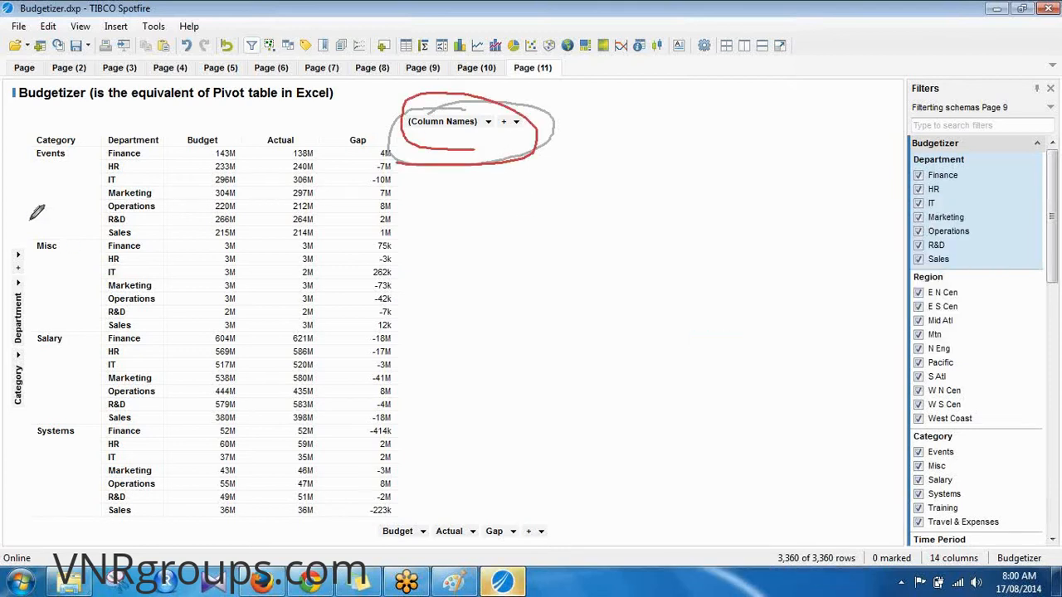
{"action": "left_click_drag", "start_coordinate": [30, 221], "coordinate": [10, 404]}
{"action": "mouse_move", "coordinate": [8, 349]}
{"action": "left_mouse_down"}
{"action": "mouse_move", "coordinate": [45, 230]}
{"action": "mouse_move", "coordinate": [213, 114]}
{"action": "mouse_move", "coordinate": [243, 142]}
{"action": "left_mouse_up"}
{"action": "mouse_move", "coordinate": [178, 168]}
{"action": "left_mouse_down"}
{"action": "mouse_move", "coordinate": [351, 161]}
{"action": "mouse_move", "coordinate": [397, 125]}
{"action": "mouse_move", "coordinate": [199, 140]}
{"action": "mouse_move", "coordinate": [357, 170]}
{"action": "left_mouse_up"}
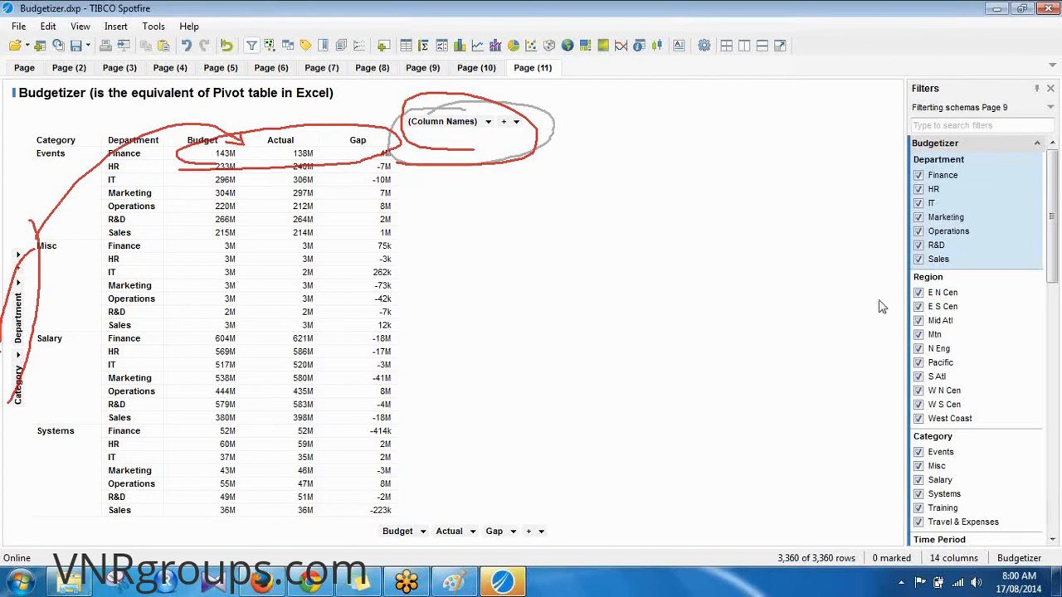
{"action": "key", "text": "Escape"}
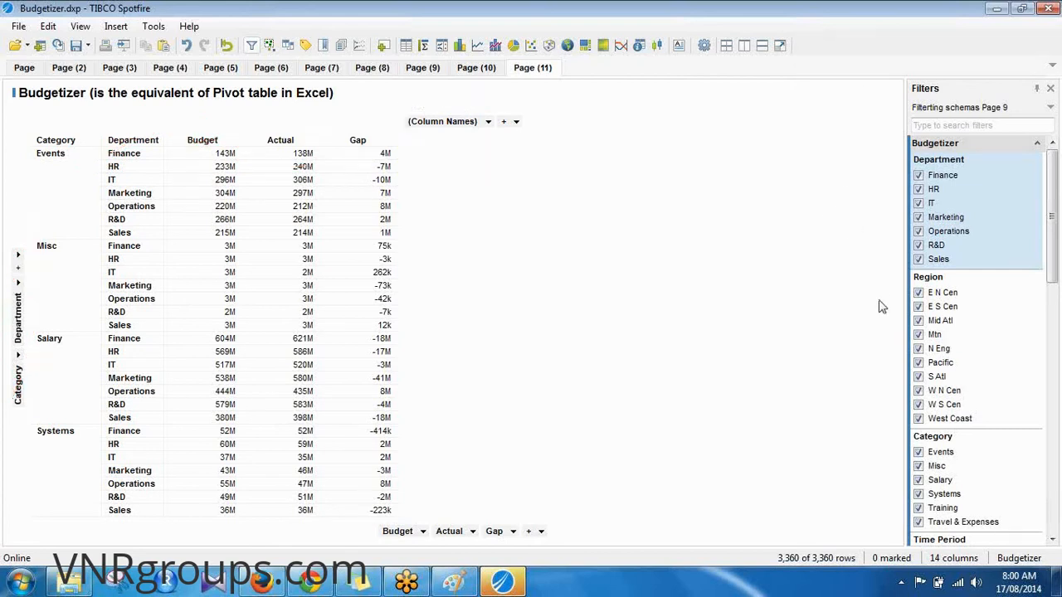
Remove (Column Names) from the column axis and Department from the row axis, and restore both
{"action": "left_click", "coordinate": [488, 122]}
{"action": "left_click", "coordinate": [532, 133]}
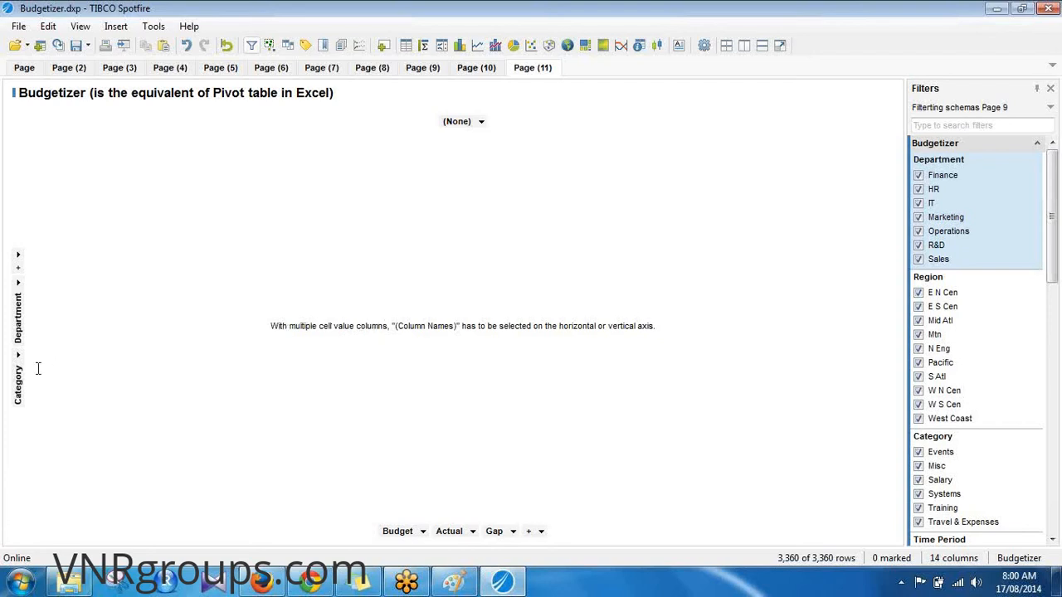
{"action": "right_click", "coordinate": [17, 303]}
{"action": "left_click", "coordinate": [51, 310]}
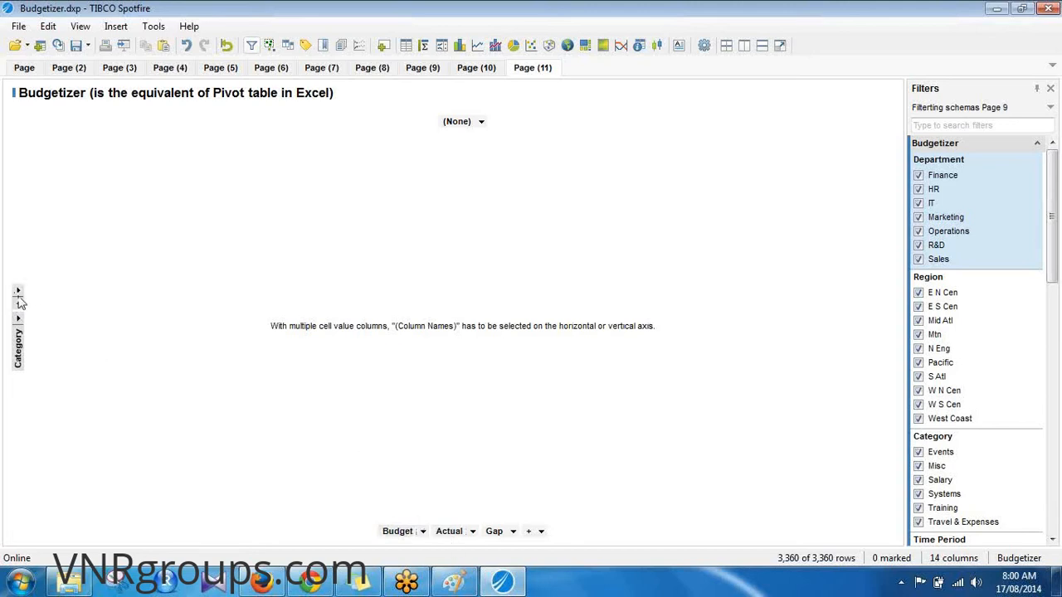
{"action": "left_click_drag", "start_coordinate": [17, 296], "coordinate": [22, 296]}
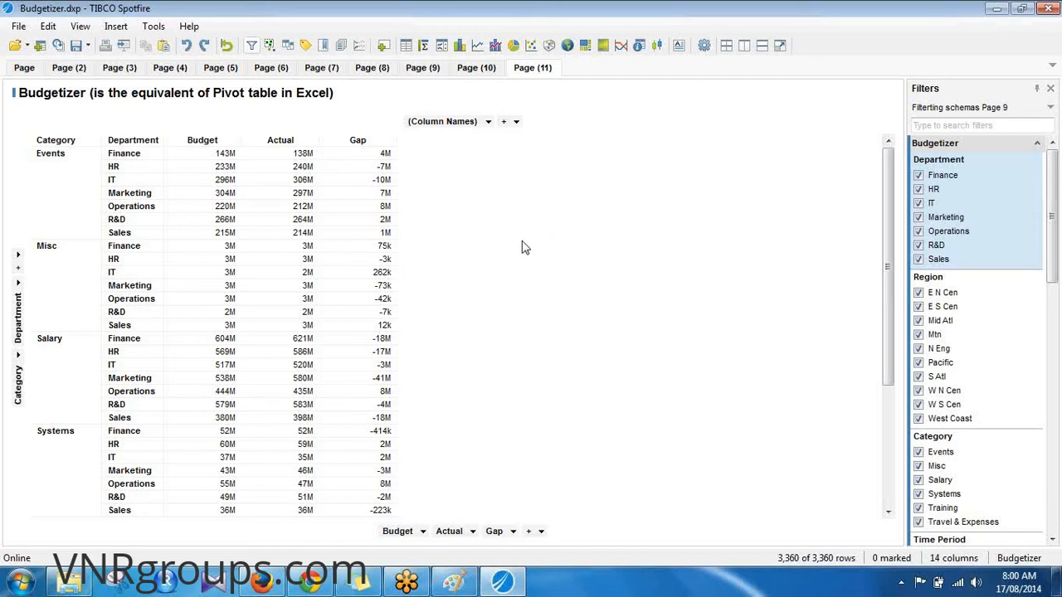
Remove (Column Names) from the cross table's column axis and select it there again
{"action": "scroll", "coordinate": [520, 248], "scroll_direction": "down", "scroll_amount": 5}
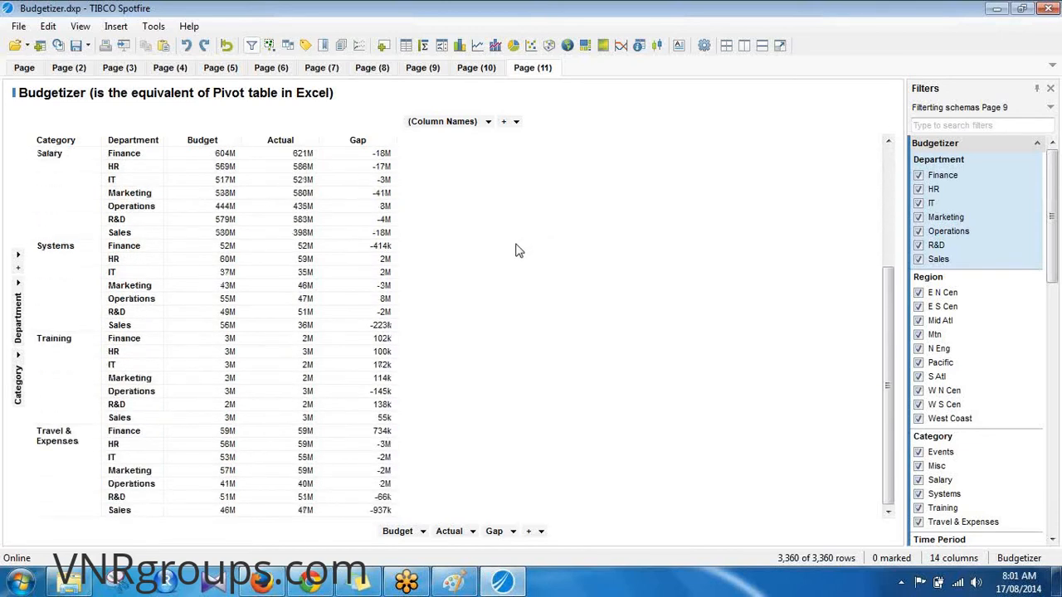
{"action": "scroll", "coordinate": [518, 249], "scroll_direction": "up", "scroll_amount": 5}
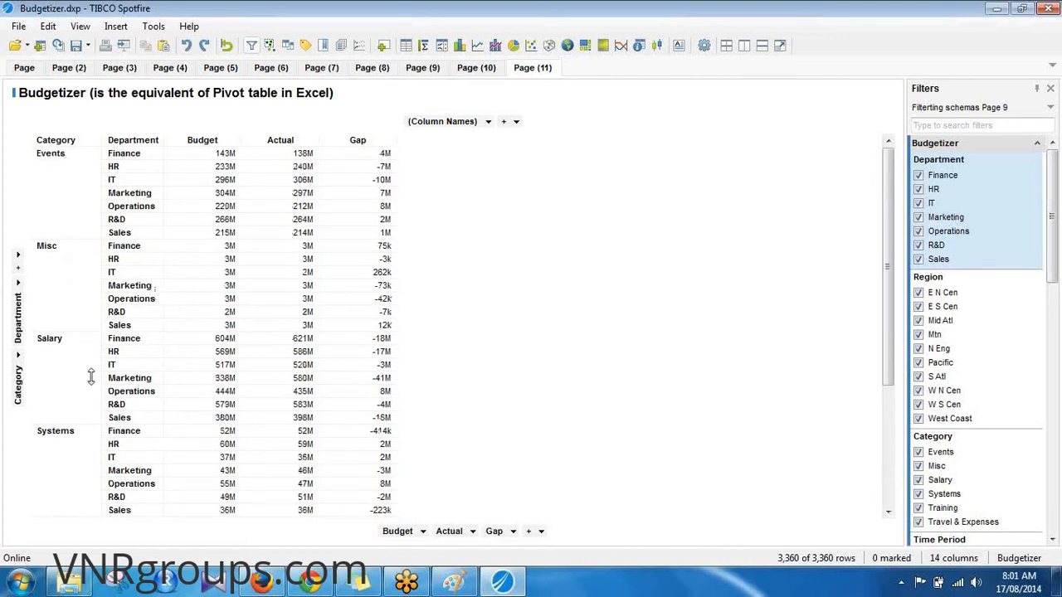
{"action": "right_click", "coordinate": [458, 127]}
{"action": "left_click", "coordinate": [488, 134]}
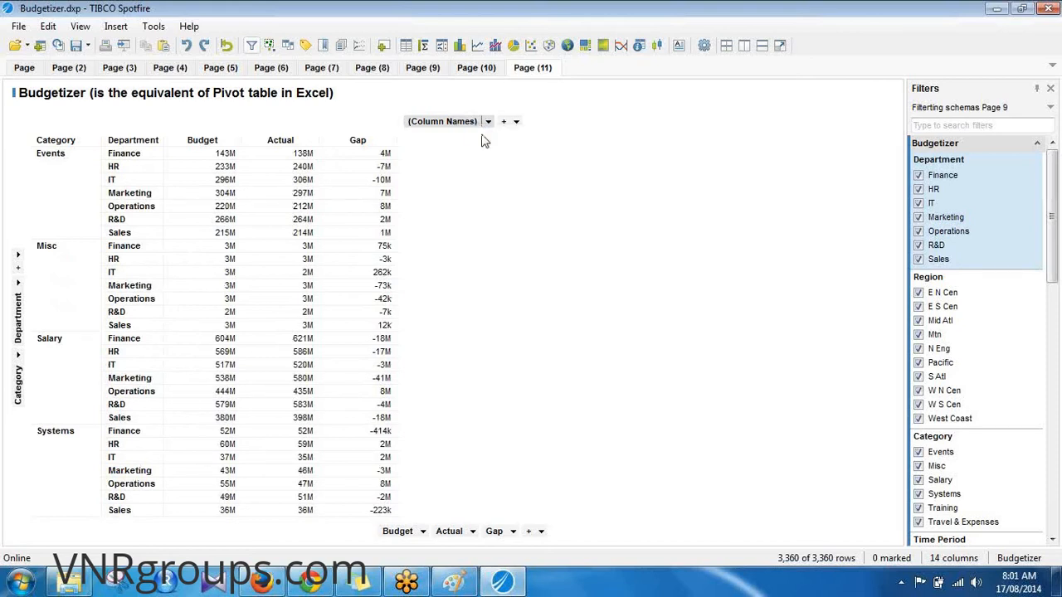
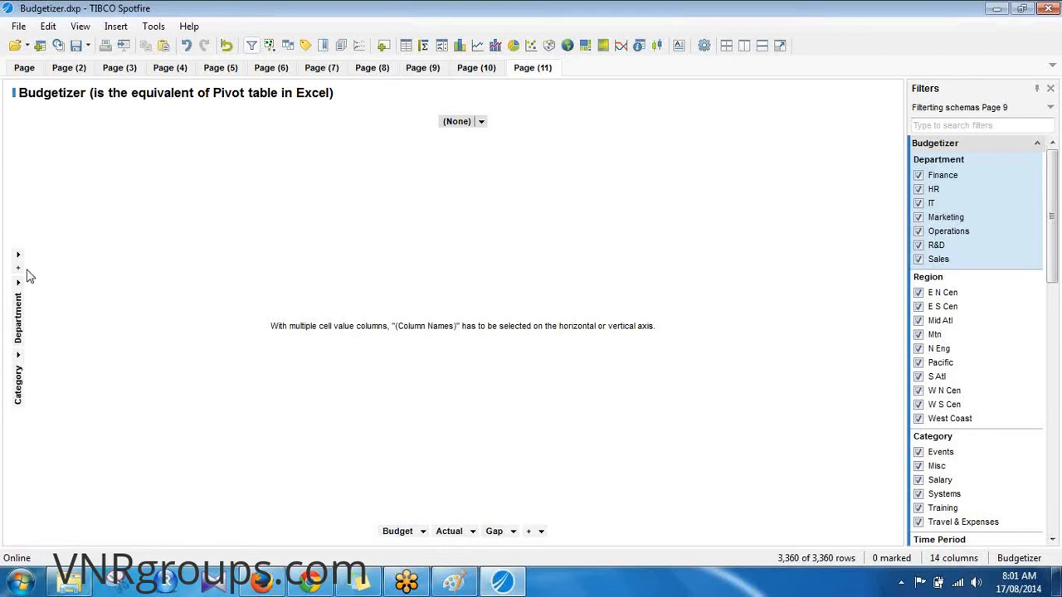
{"action": "left_click", "coordinate": [480, 125]}
{"action": "left_click", "coordinate": [477, 177]}
{"action": "left_click", "coordinate": [719, 200]}
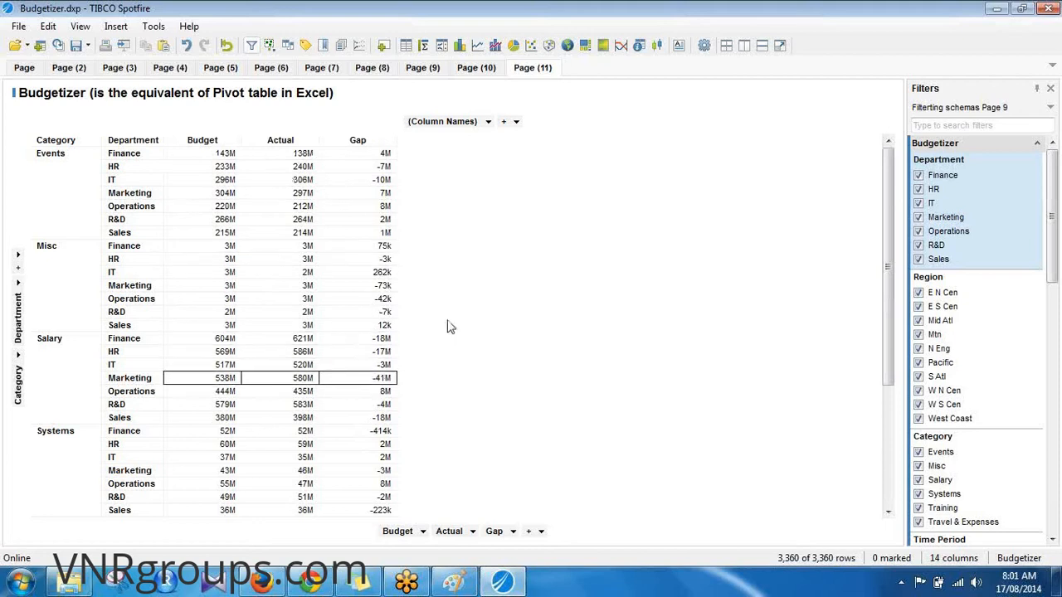
Open the cross table's color properties and inspect the measures in the Numeric color scheme grouping
{"action": "right_click", "coordinate": [259, 368]}
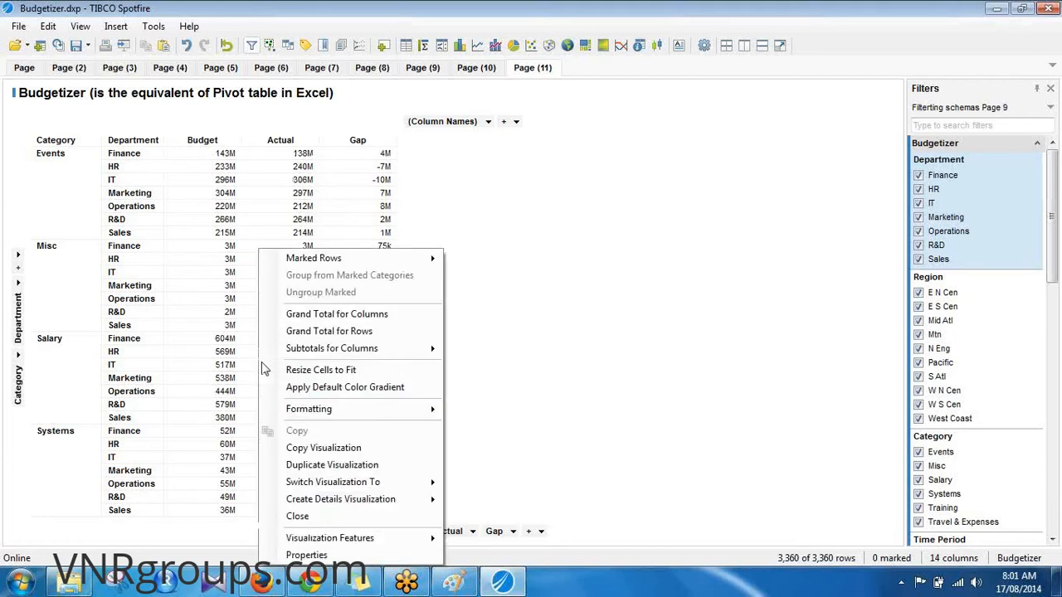
{"action": "left_click", "coordinate": [325, 550]}
{"action": "left_click_drag", "start_coordinate": [481, 118], "coordinate": [593, 121]}
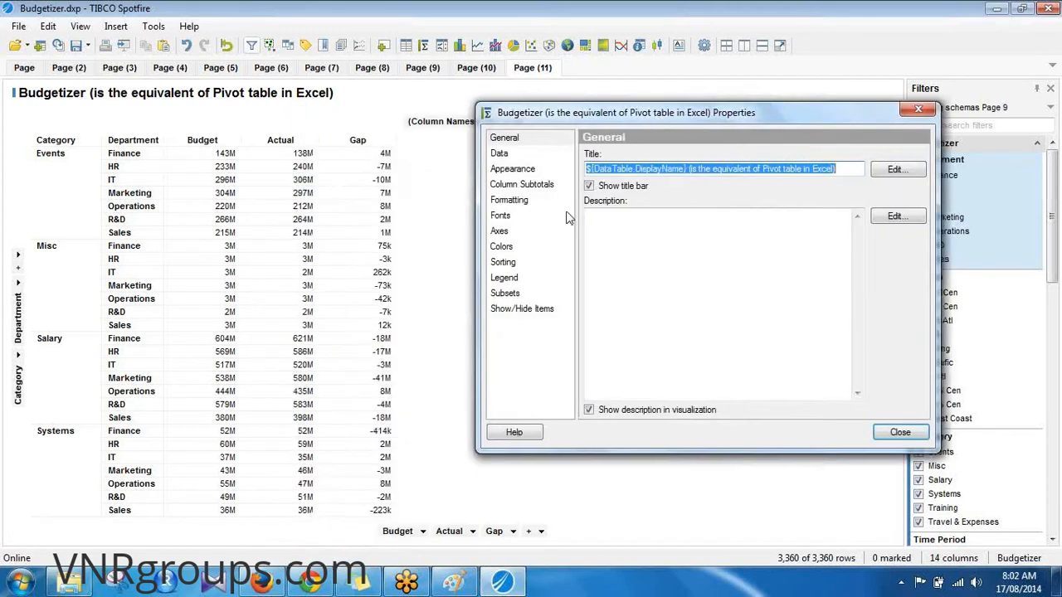
{"action": "left_click", "coordinate": [502, 246]}
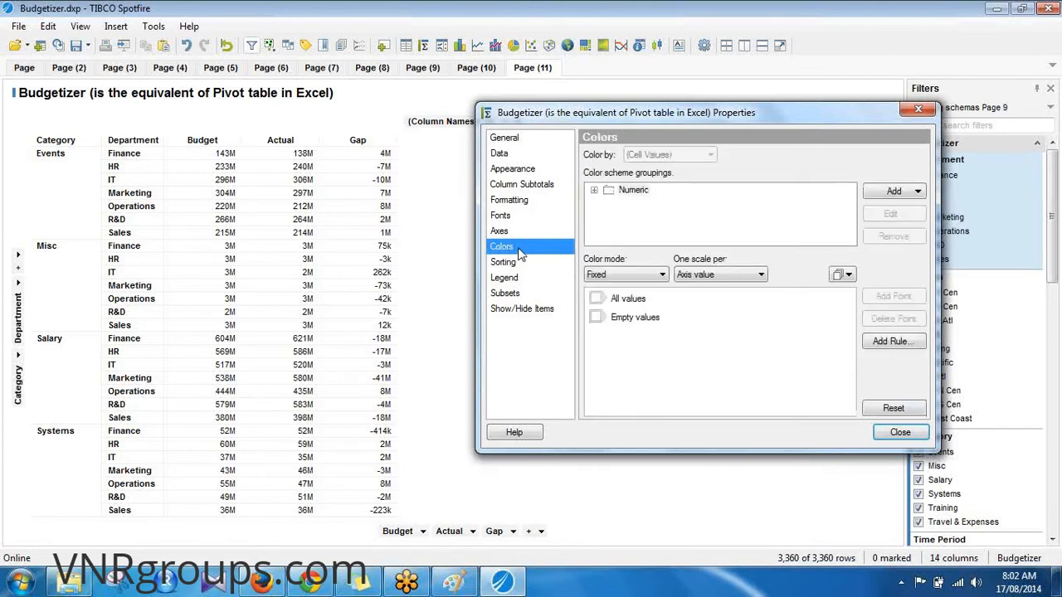
{"action": "left_click", "coordinate": [594, 191]}
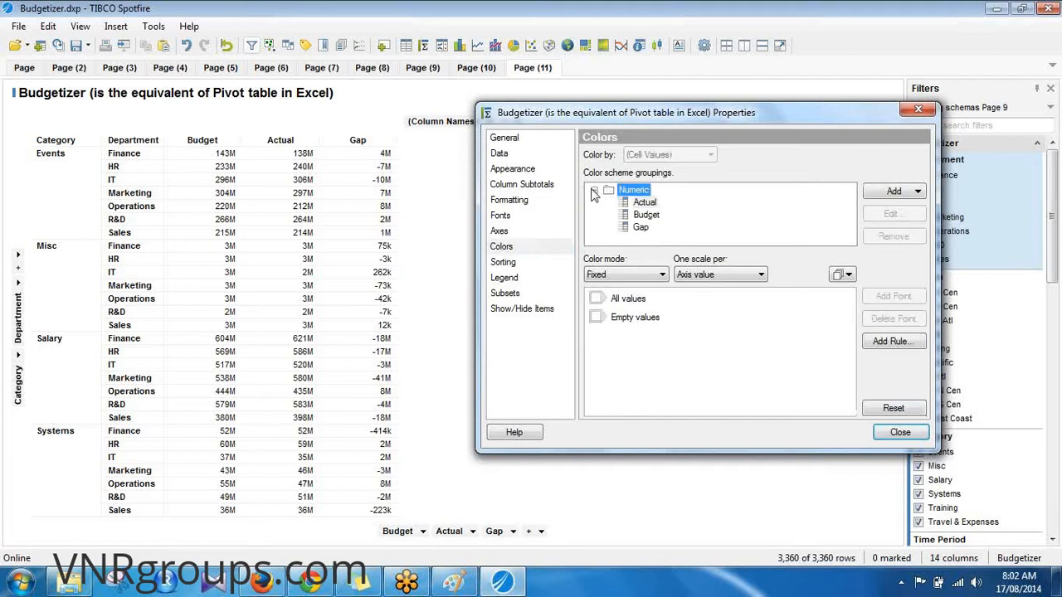
{"action": "left_click", "coordinate": [594, 191]}
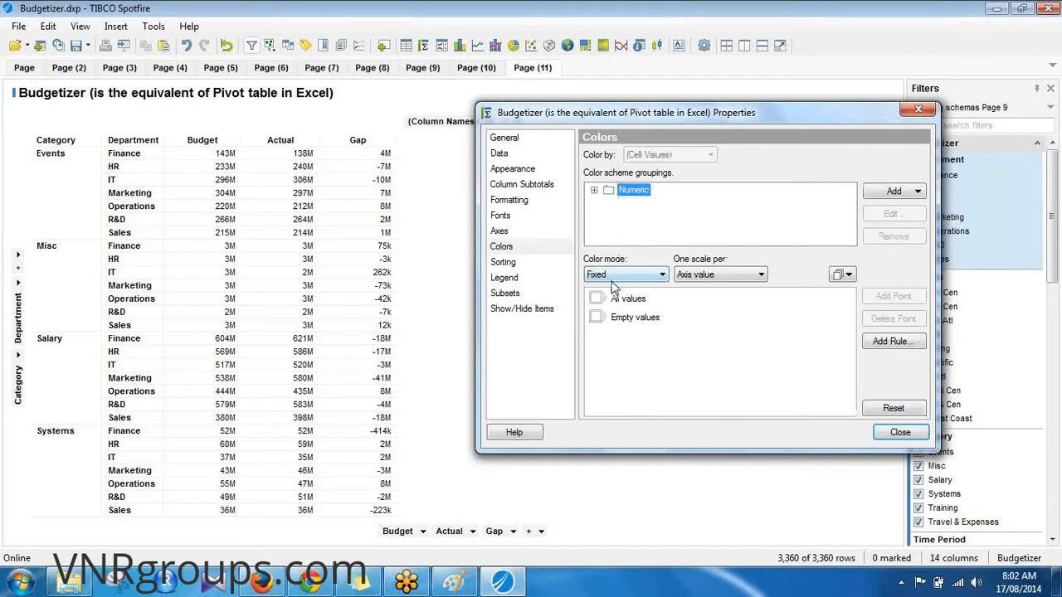
Set the Numeric color scheme to Fixed color mode with one scale per axis value
{"action": "left_click", "coordinate": [540, 208]}
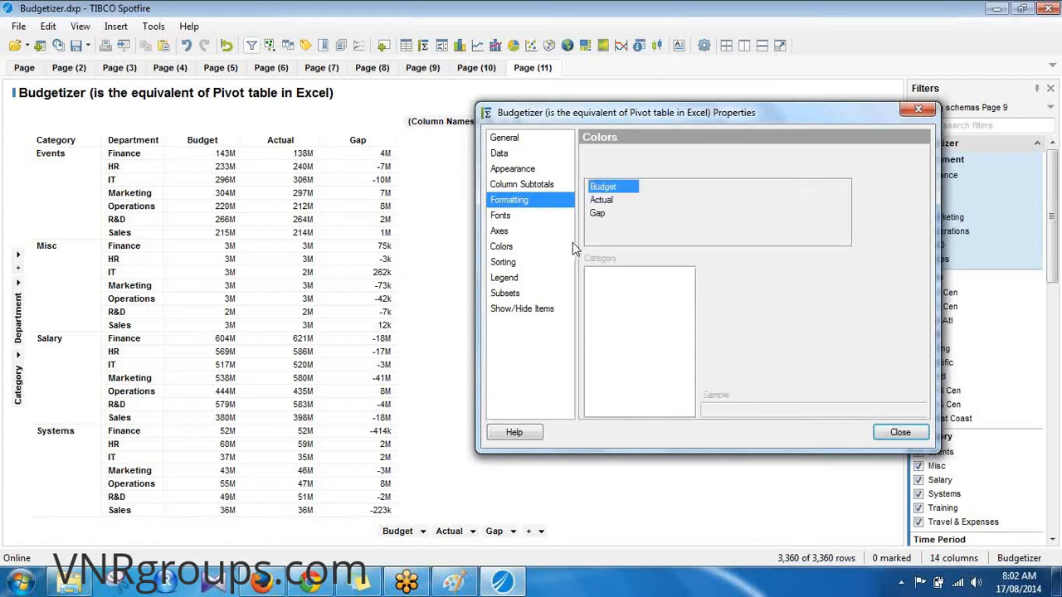
{"action": "left_click", "coordinate": [526, 250]}
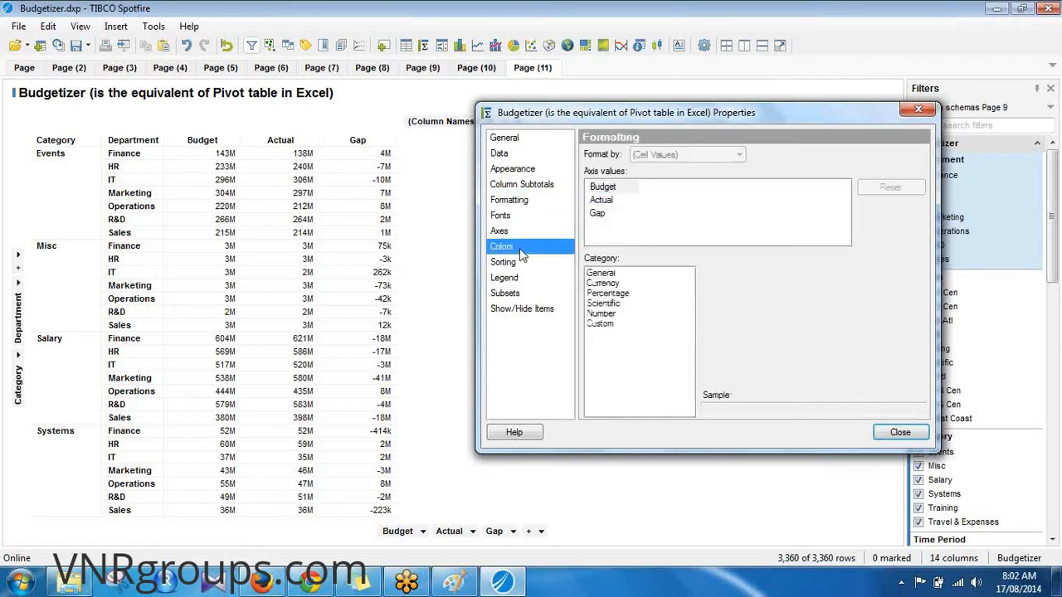
{"action": "left_click", "coordinate": [631, 277]}
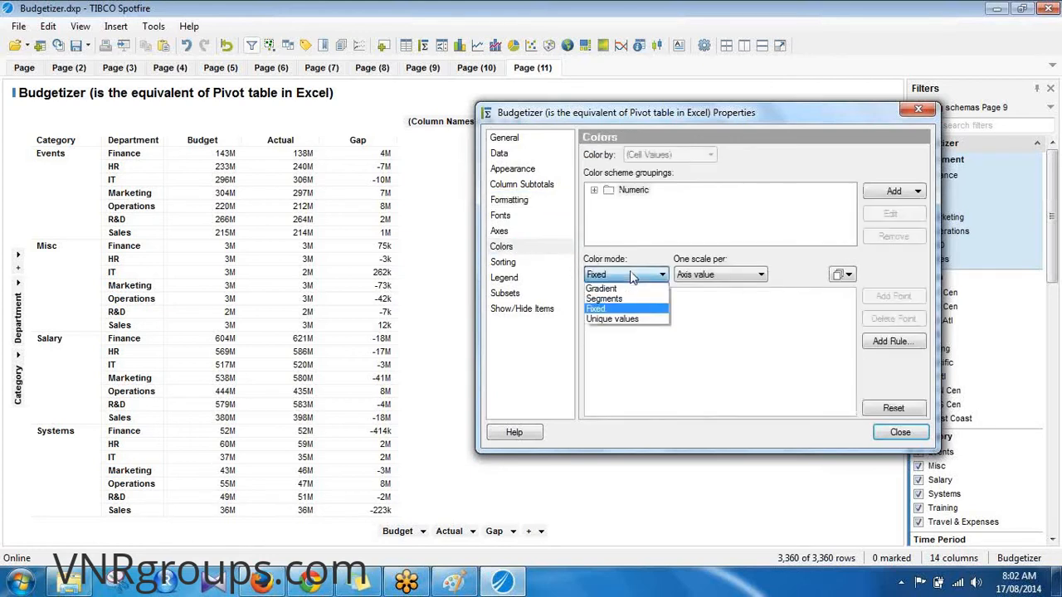
{"action": "left_click", "coordinate": [614, 308]}
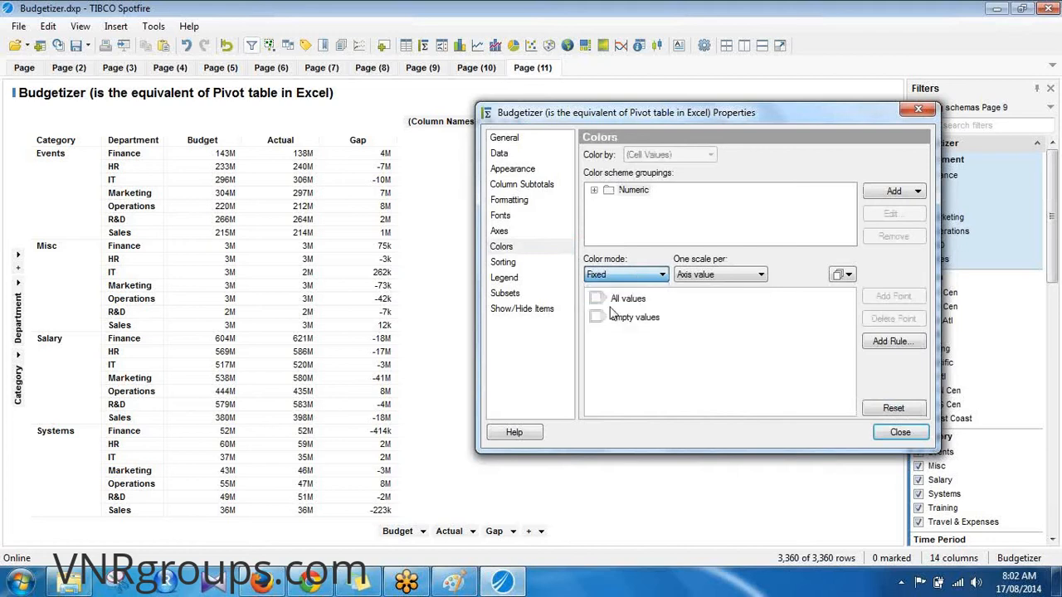
{"action": "left_click", "coordinate": [690, 281]}
{"action": "left_click", "coordinate": [696, 298]}
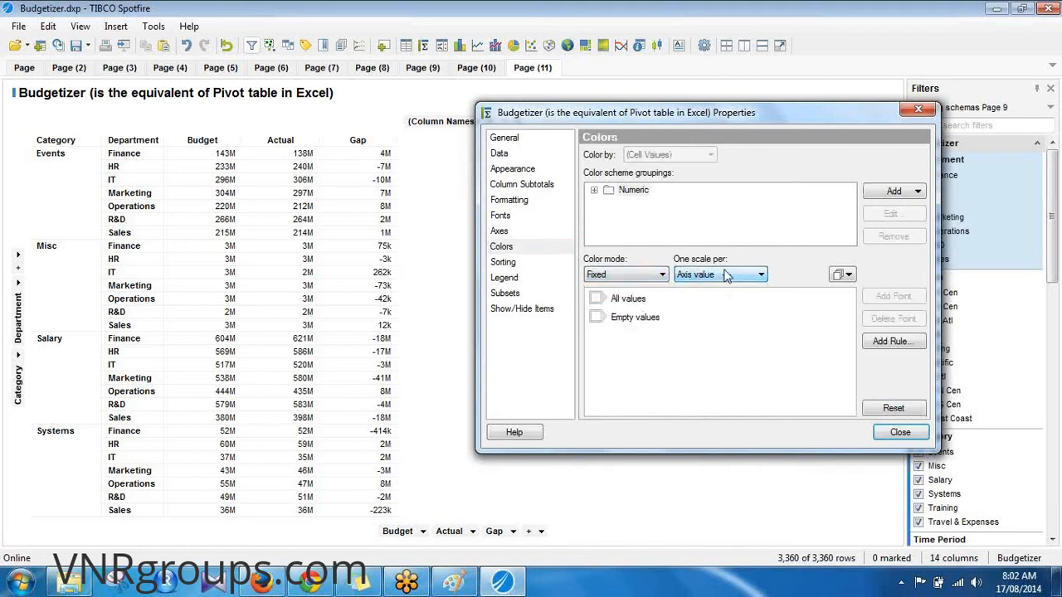
Add a color rule that colors values less than 0 red, and close the cross table's properties
{"action": "left_click", "coordinate": [866, 346]}
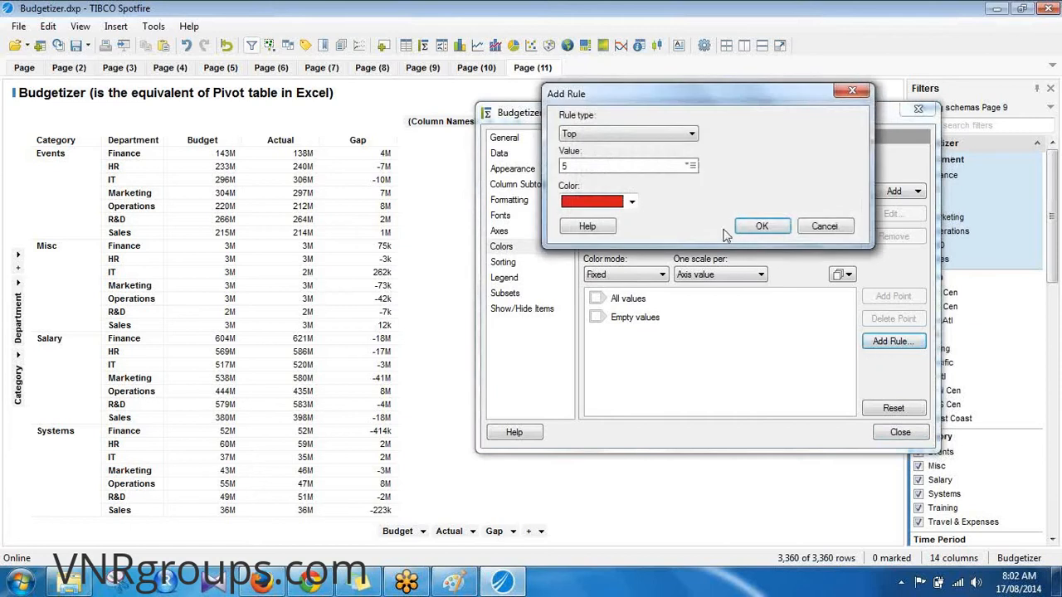
{"action": "left_click", "coordinate": [662, 135]}
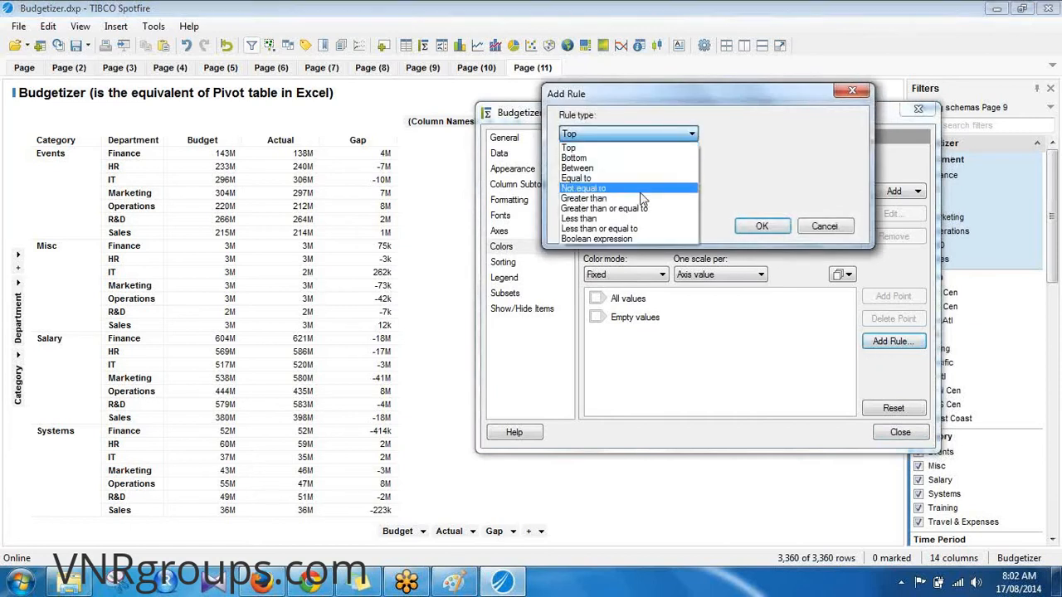
{"action": "left_click", "coordinate": [630, 219]}
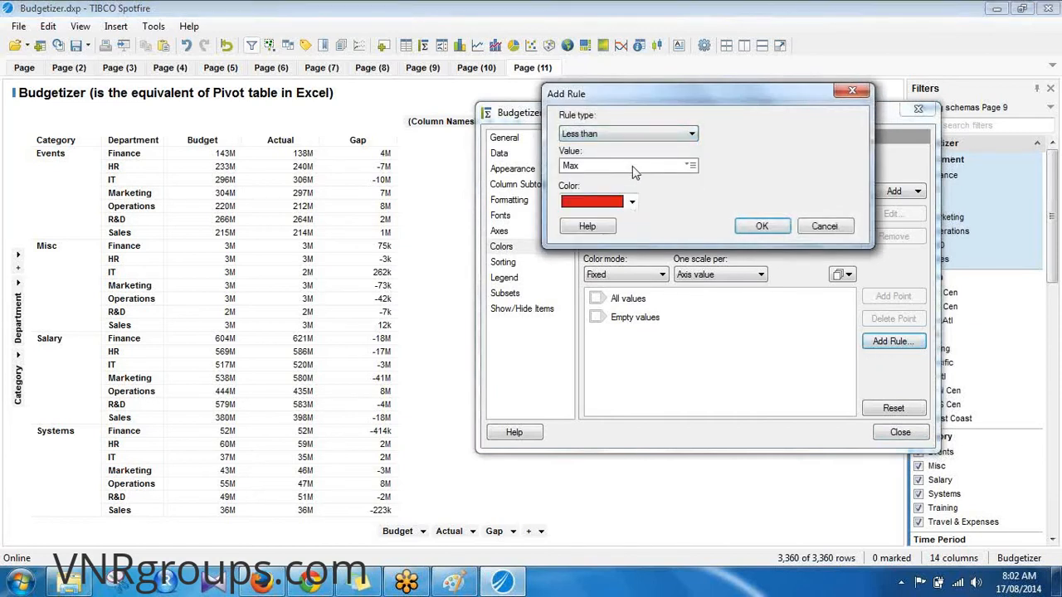
{"action": "left_click", "coordinate": [691, 166]}
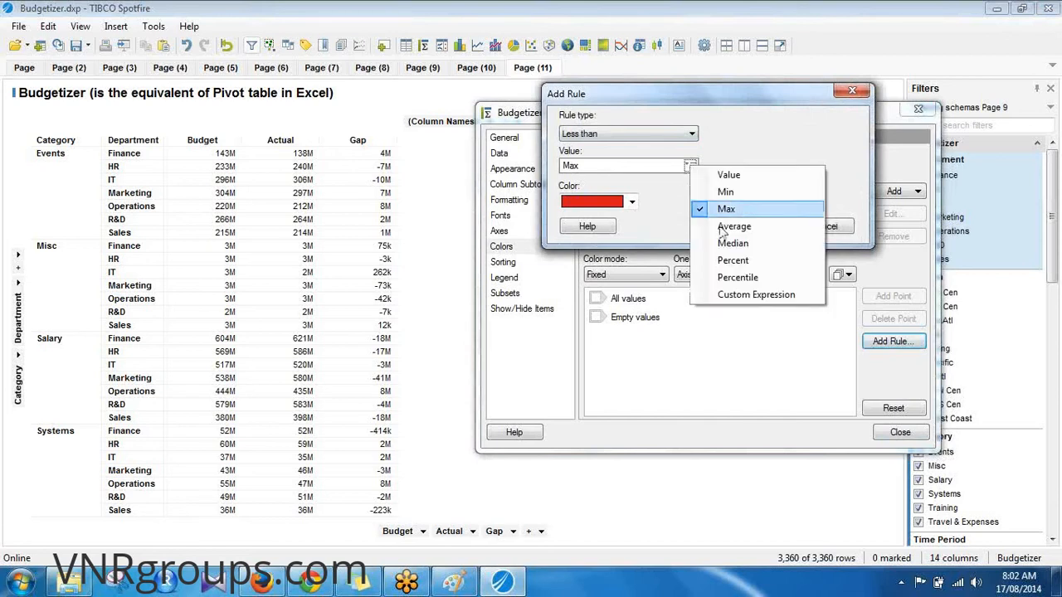
{"action": "left_click", "coordinate": [754, 296]}
{"action": "type", "text": "0"}
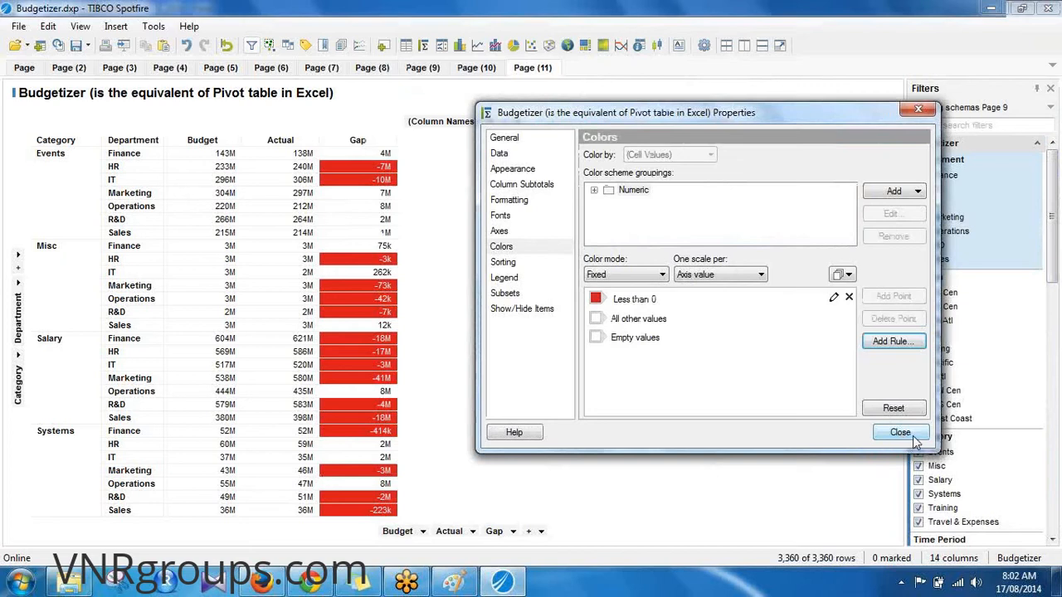
{"action": "left_click", "coordinate": [912, 438]}
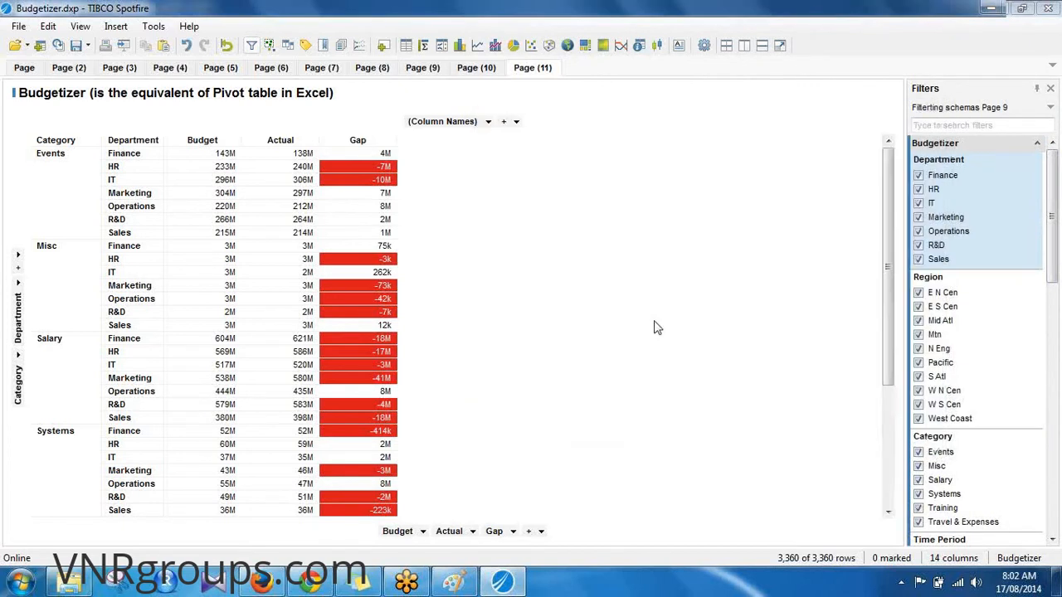
Check the rule's coloring down to the last cross table rows and save the analysis file
{"action": "scroll", "coordinate": [531, 256], "scroll_direction": "down", "scroll_amount": 5}
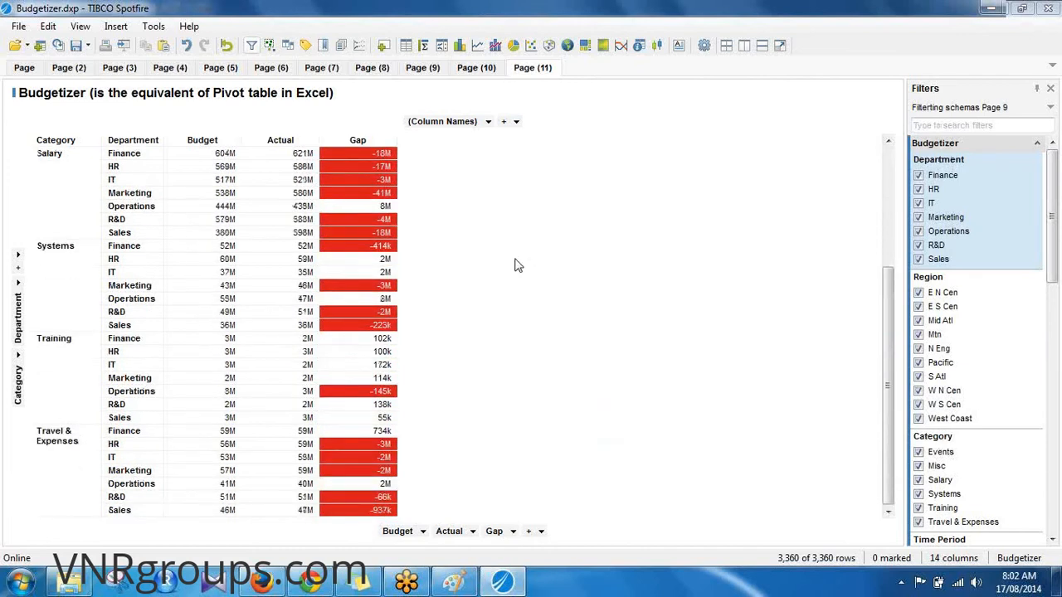
{"action": "scroll", "coordinate": [477, 249], "scroll_direction": "up", "scroll_amount": 5}
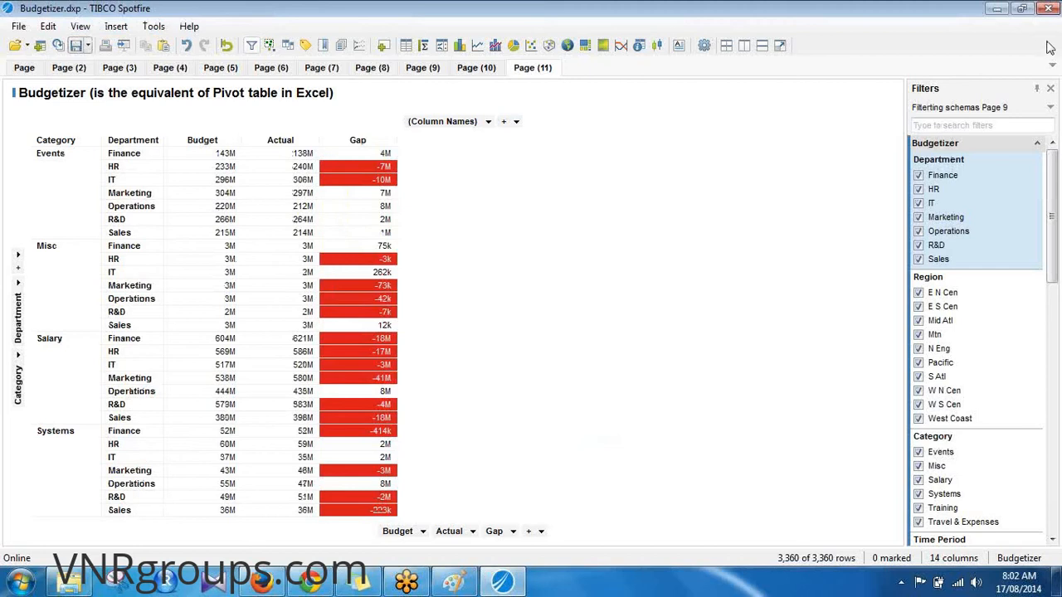
{"action": "key", "text": "ctrl+s"}
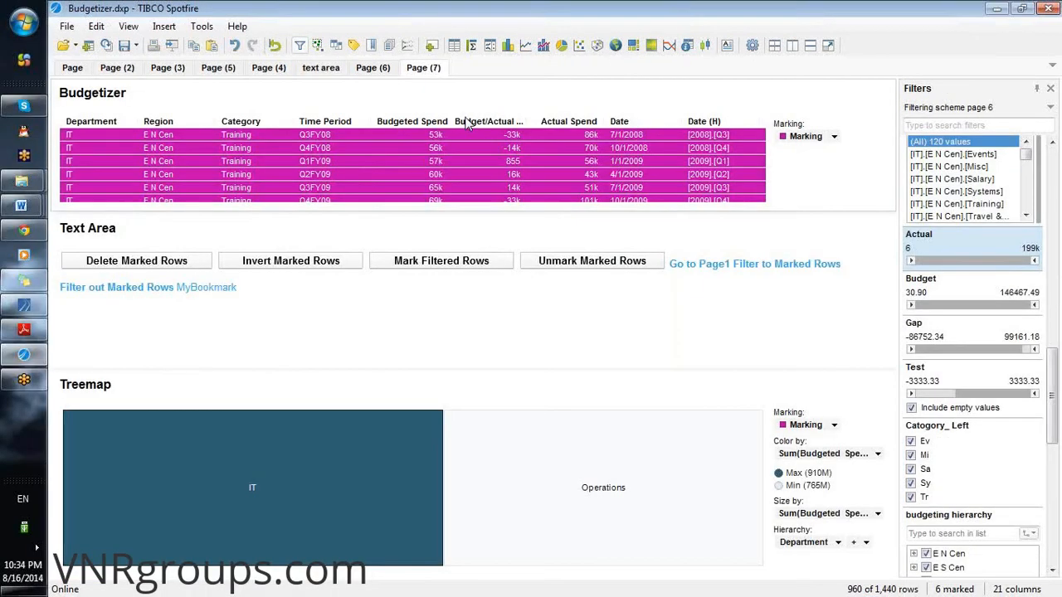
Add a new page with a cross table and close Details-on-Demand
{"action": "left_click", "coordinate": [431, 46]}
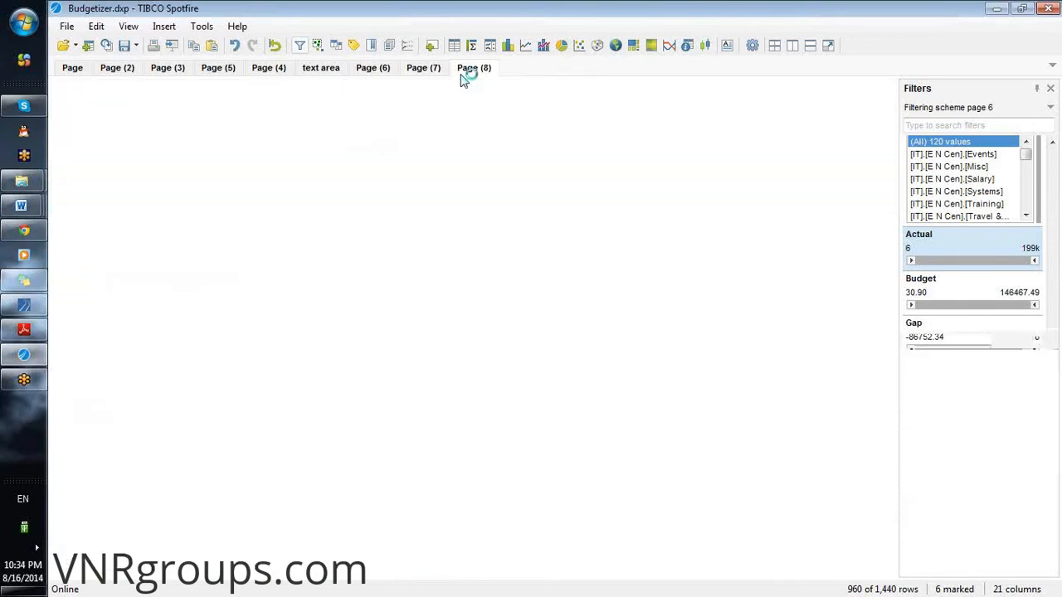
{"action": "left_click", "coordinate": [97, 27]}
{"action": "mouse_move", "coordinate": [163, 26]}
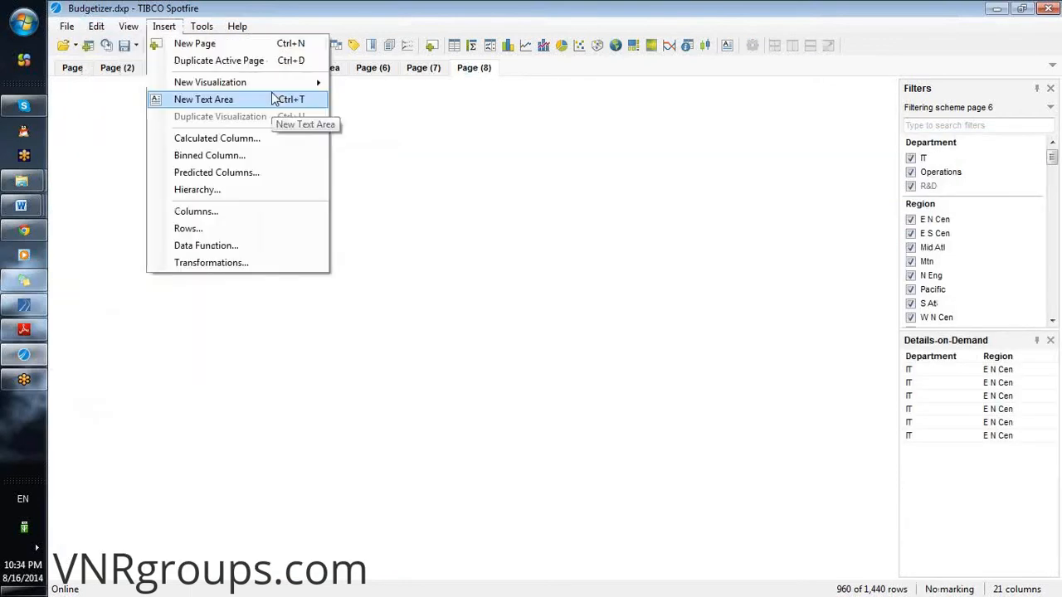
{"action": "mouse_move", "coordinate": [241, 82]}
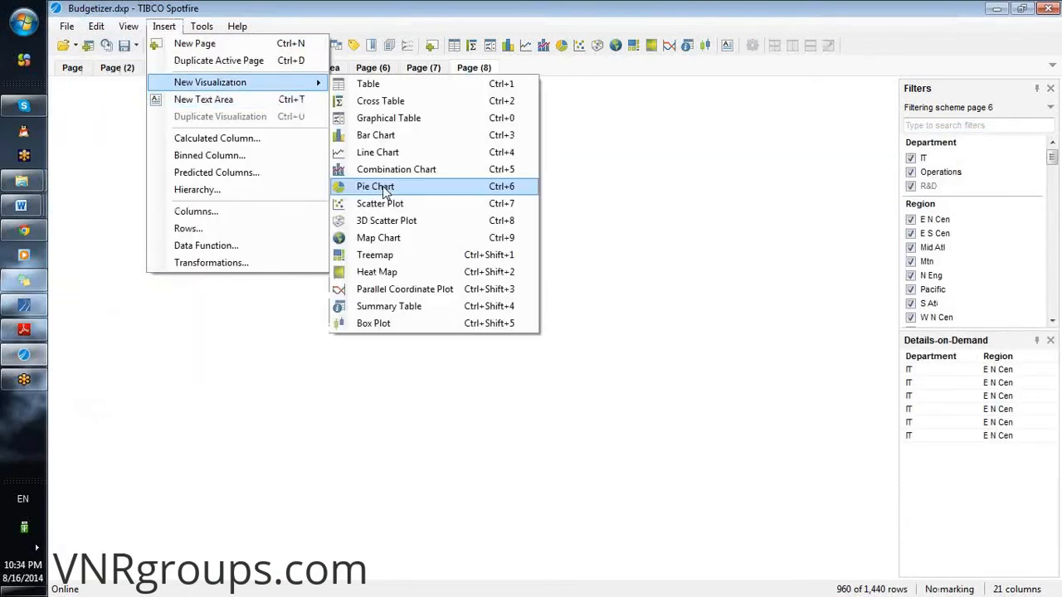
{"action": "left_click", "coordinate": [395, 107]}
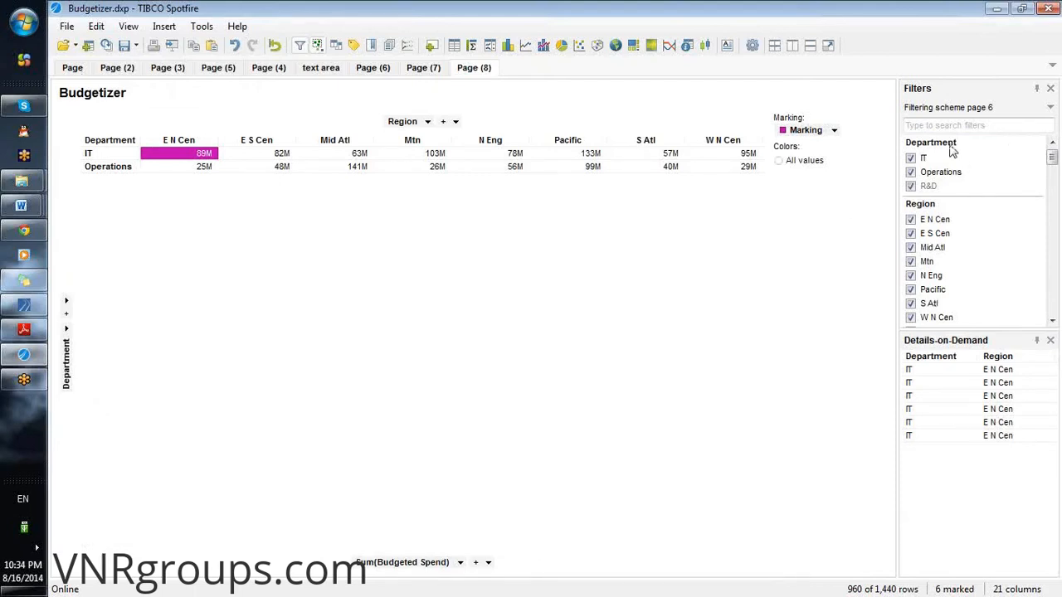
{"action": "left_click", "coordinate": [1049, 340]}
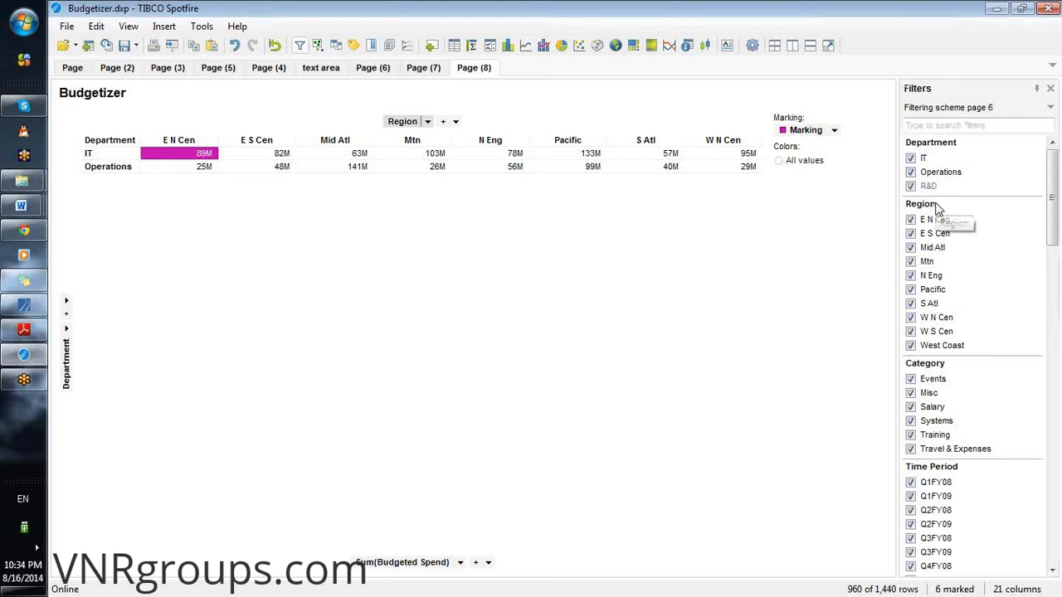
Add Actual Spend as a second cell-value measure in the cross table
{"action": "left_click", "coordinate": [480, 563]}
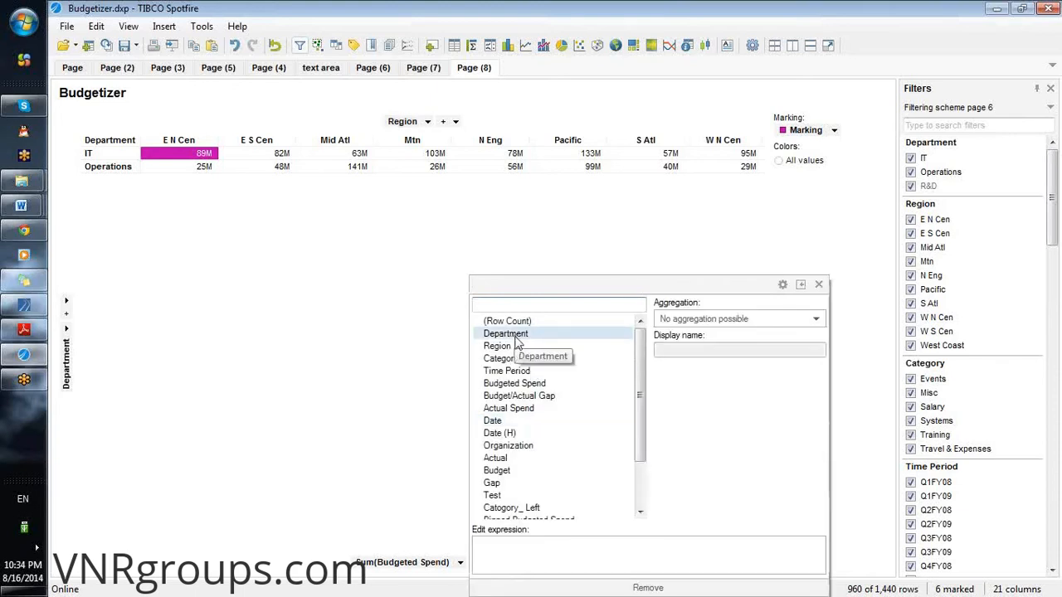
{"action": "left_click", "coordinate": [513, 335]}
{"action": "left_click", "coordinate": [516, 346]}
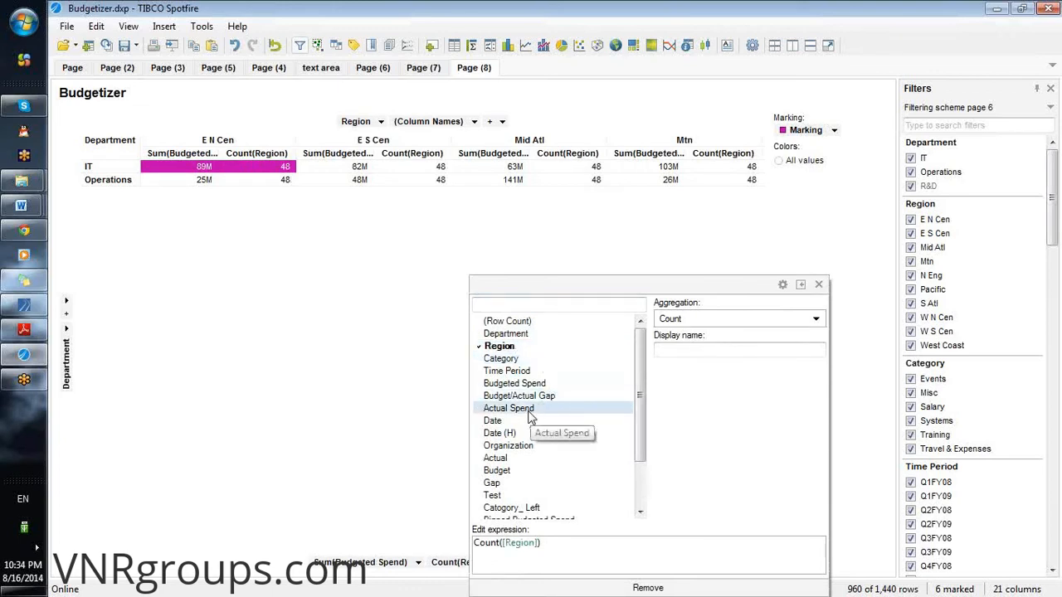
{"action": "left_click", "coordinate": [508, 408]}
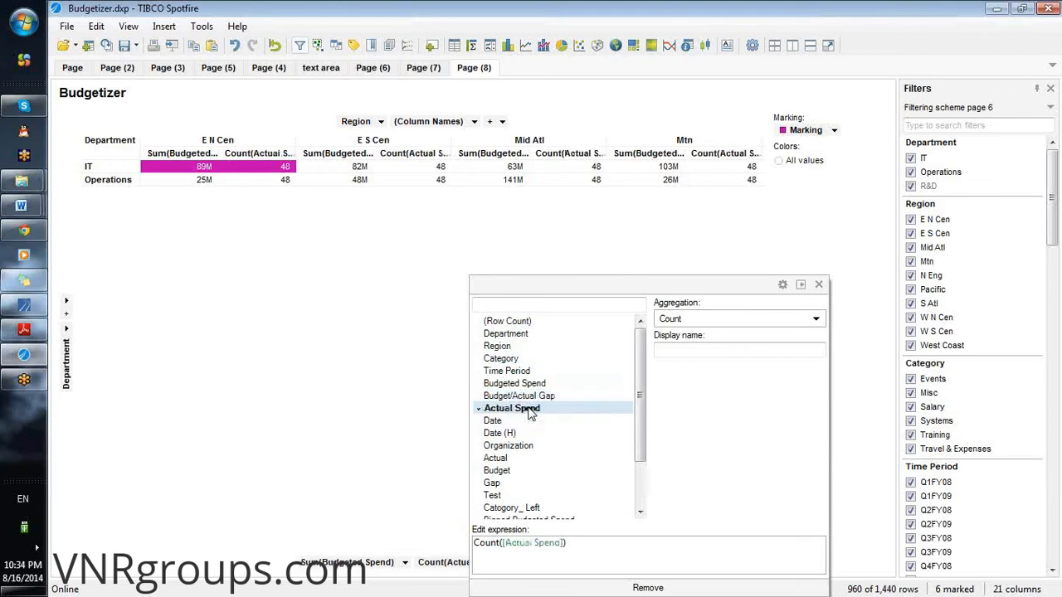
{"action": "left_click", "coordinate": [819, 285]}
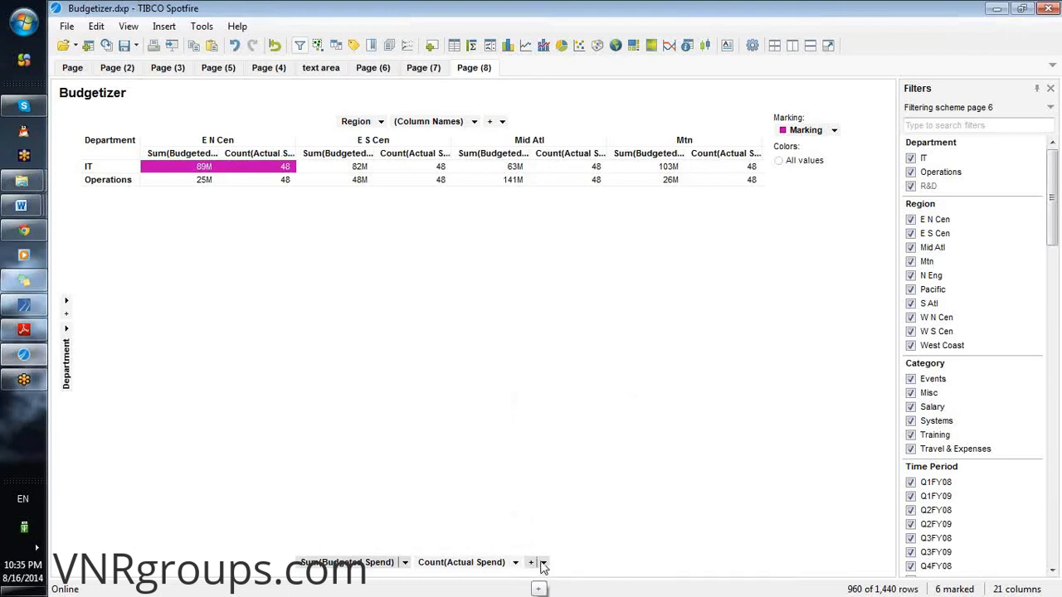
{"action": "right_click", "coordinate": [492, 567]}
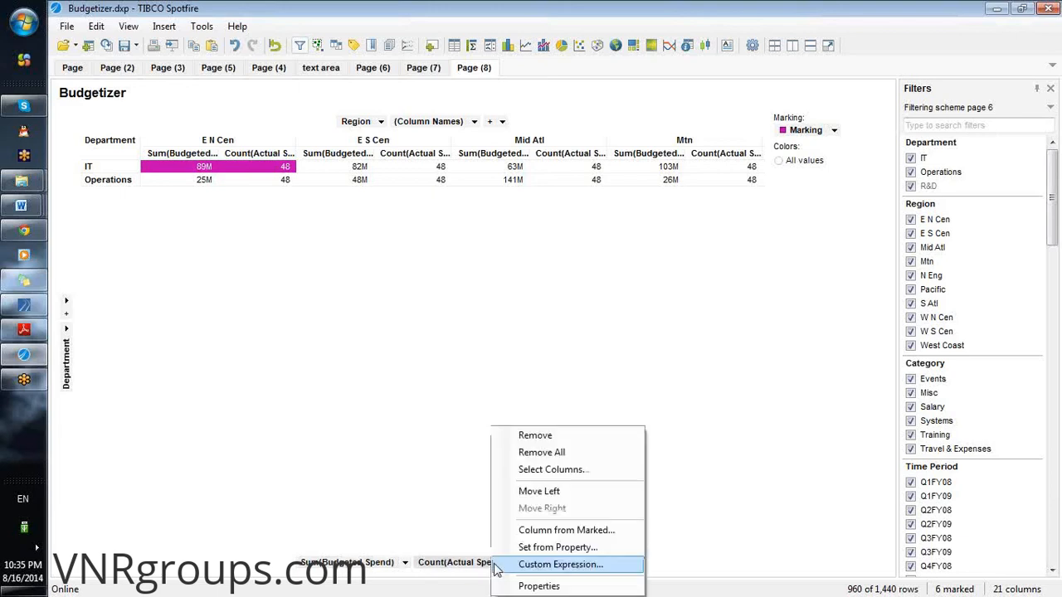
{"action": "left_click", "coordinate": [486, 560]}
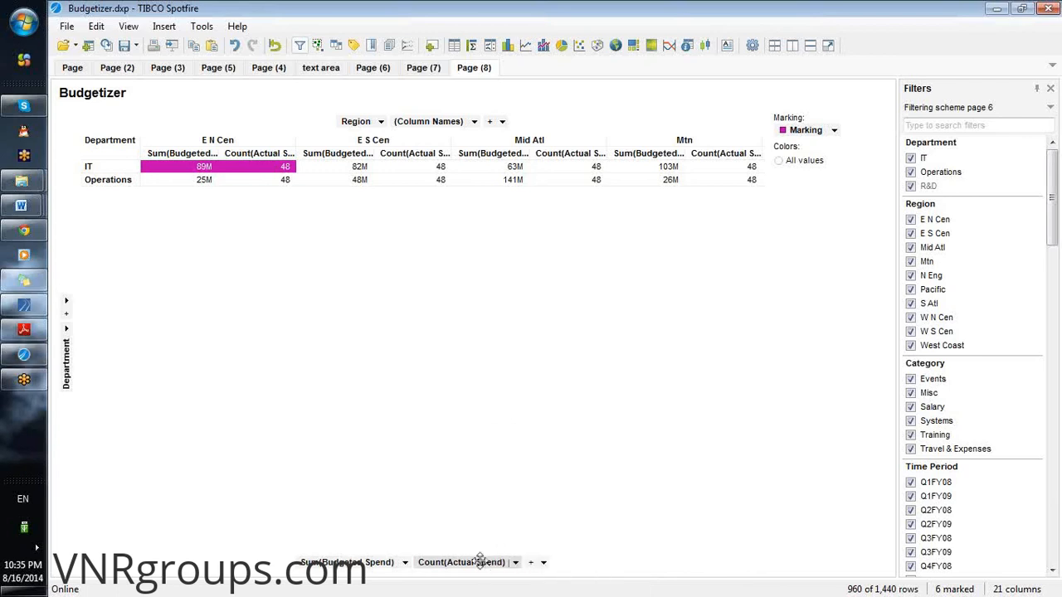
{"action": "left_click", "coordinate": [516, 562]}
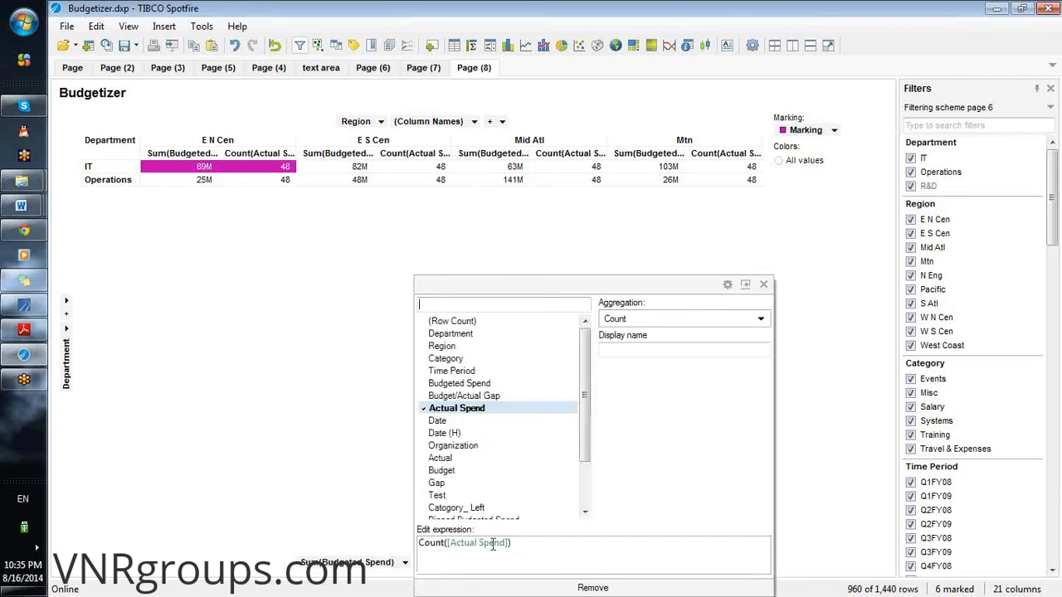
{"action": "left_click", "coordinate": [764, 284]}
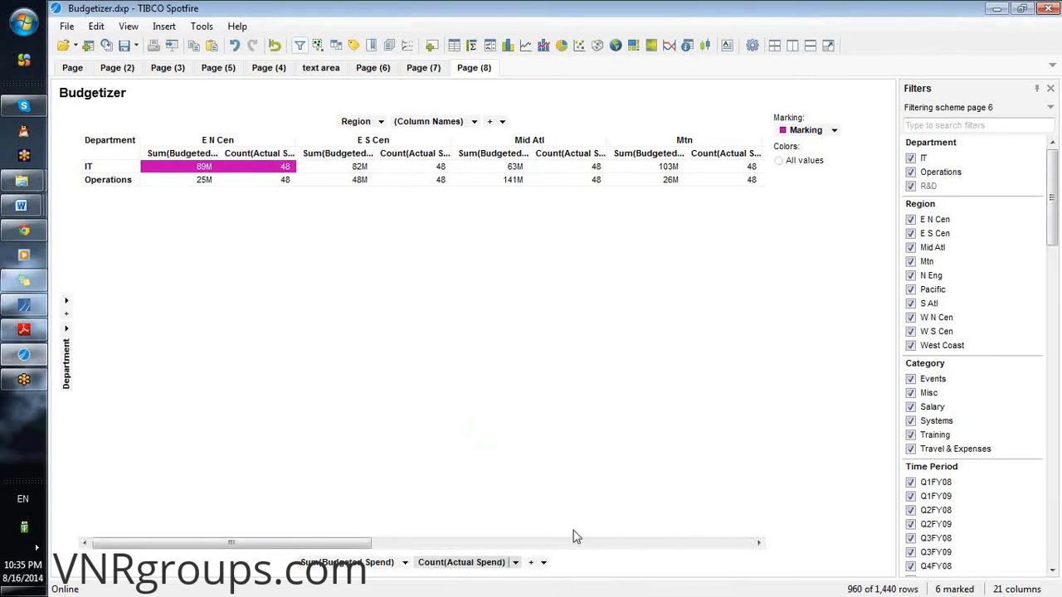
Set the aggregation of the Actual Spend measure to Sum
{"action": "left_click", "coordinate": [516, 563]}
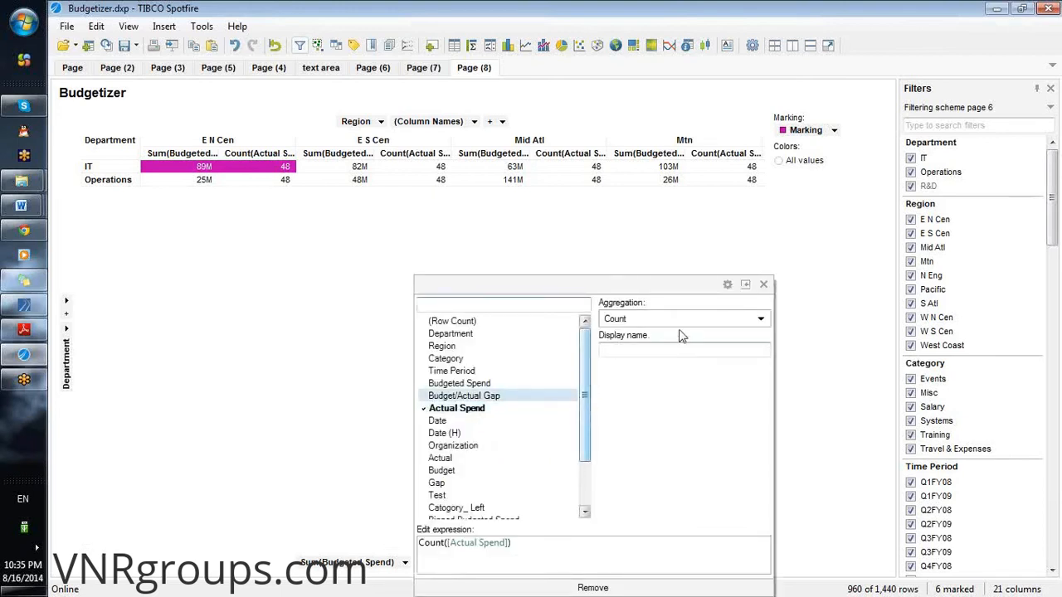
{"action": "left_click", "coordinate": [723, 322]}
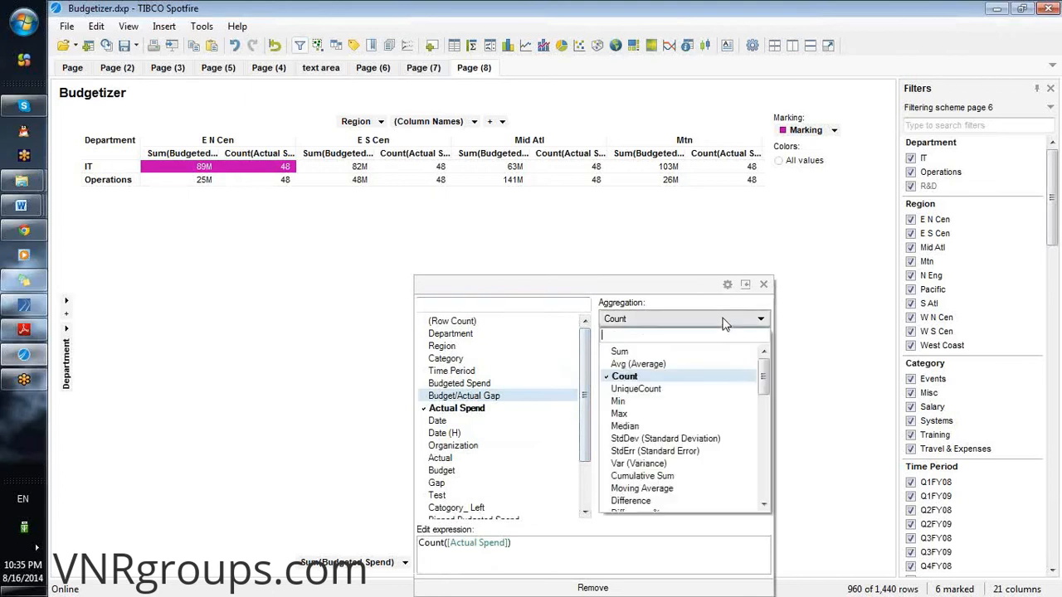
{"action": "left_click", "coordinate": [668, 350]}
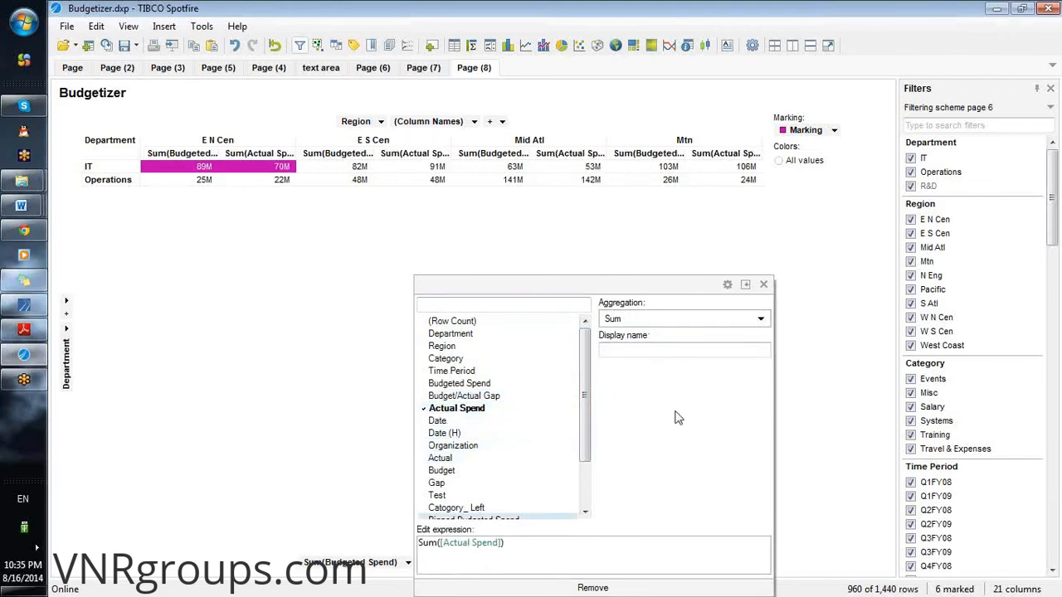
{"action": "left_click", "coordinate": [763, 285]}
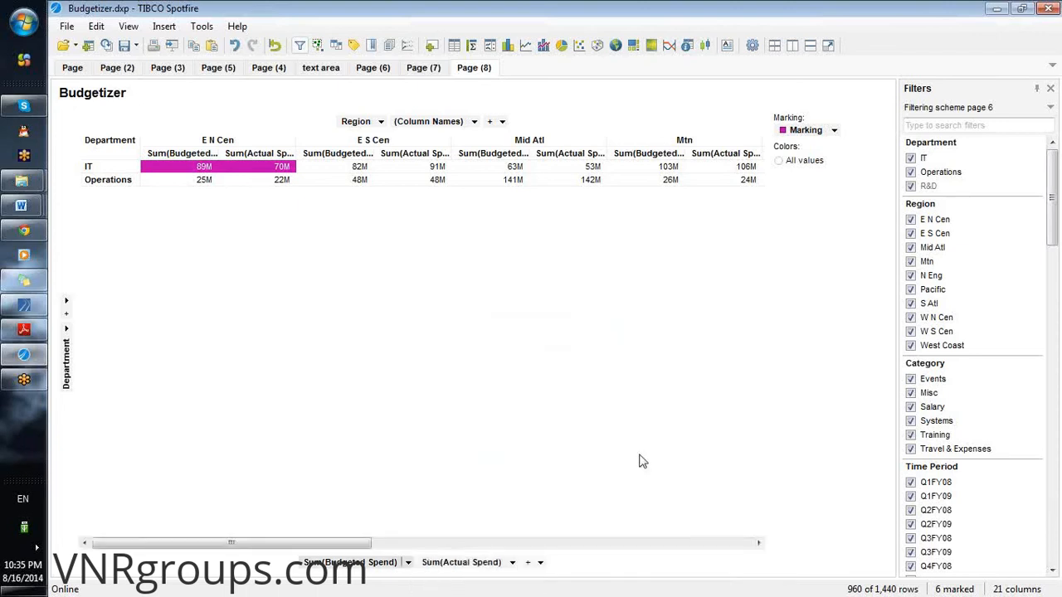
Add the sum of Budget/Actual Gap as a third measure and move Region from the column axis to the row axis, outside Department
{"action": "left_click", "coordinate": [528, 562]}
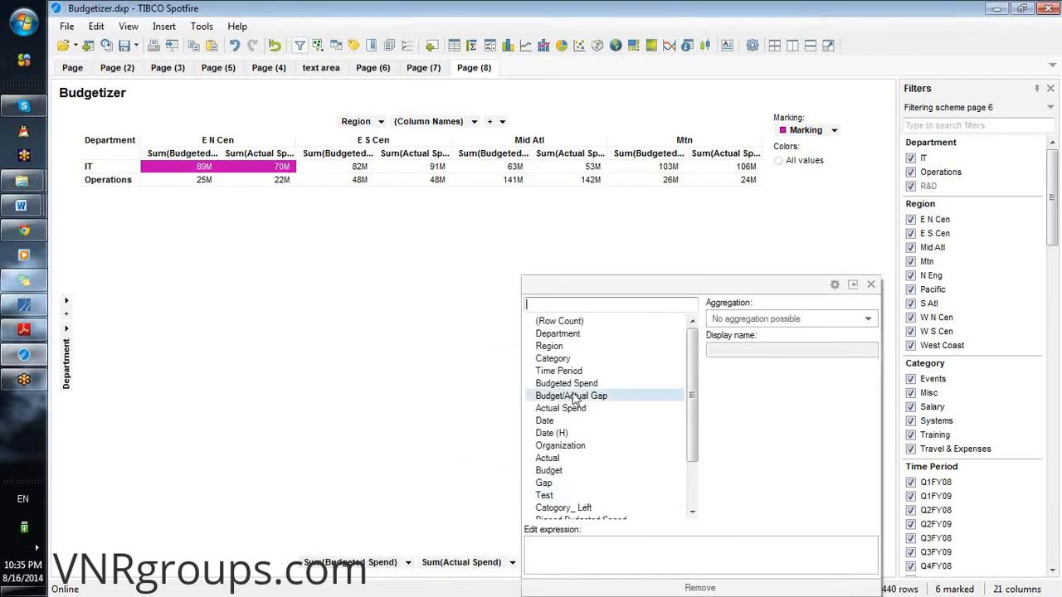
{"action": "left_click", "coordinate": [573, 396]}
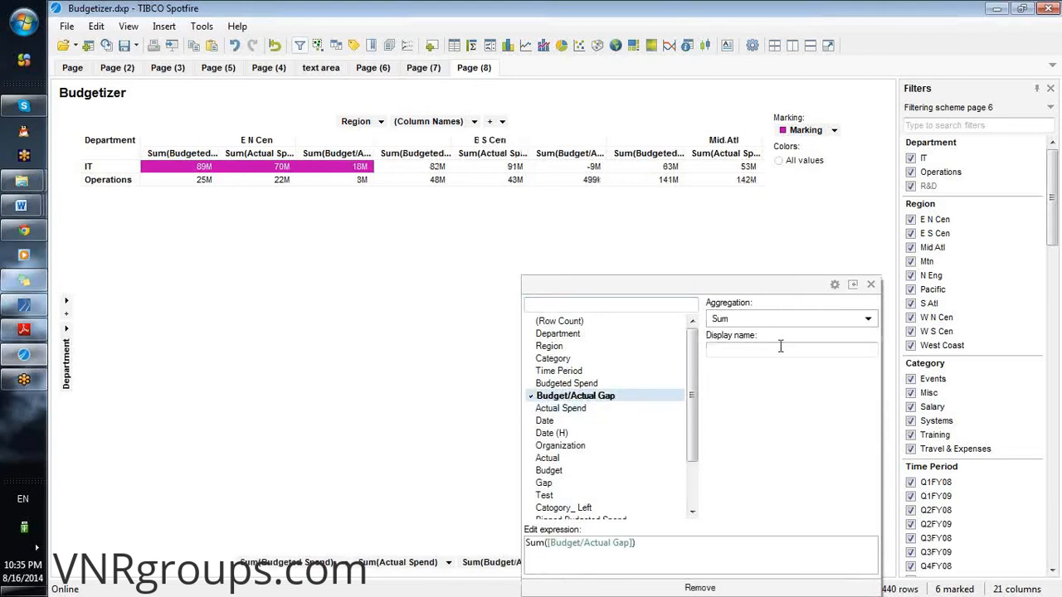
{"action": "left_click", "coordinate": [871, 285]}
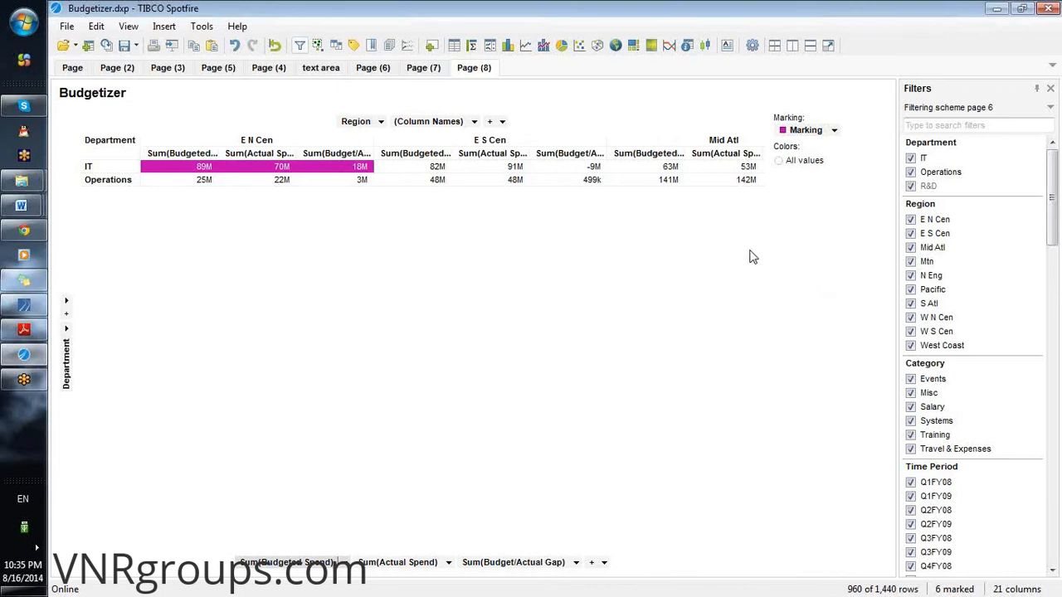
{"action": "left_click_drag", "start_coordinate": [356, 121], "coordinate": [66, 394]}
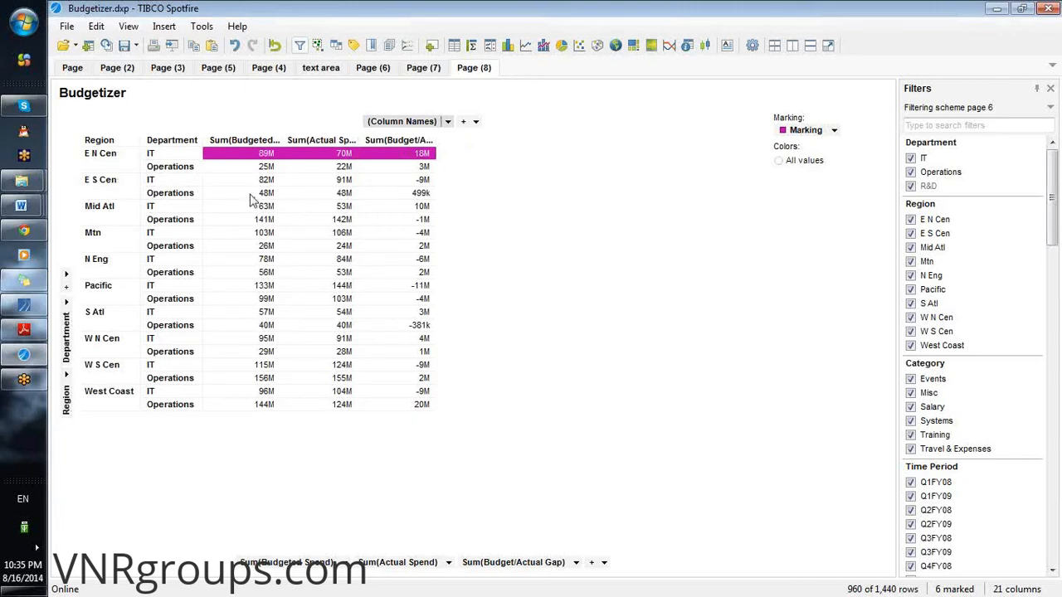
Try sorting the cross table by Budgeted Spend and return it to its original order
{"action": "left_click", "coordinate": [264, 141]}
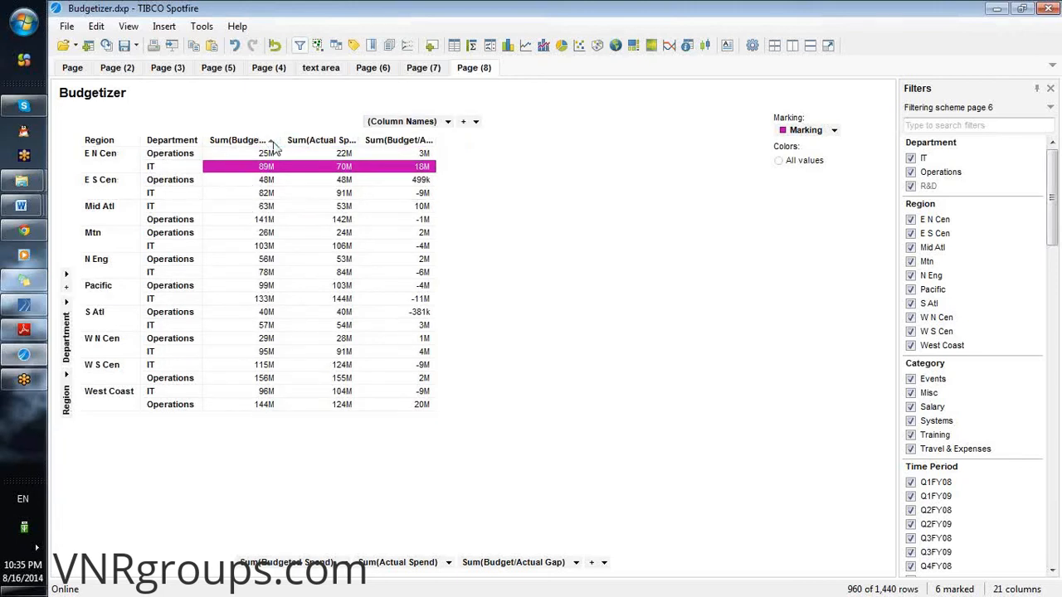
{"action": "left_click", "coordinate": [271, 141]}
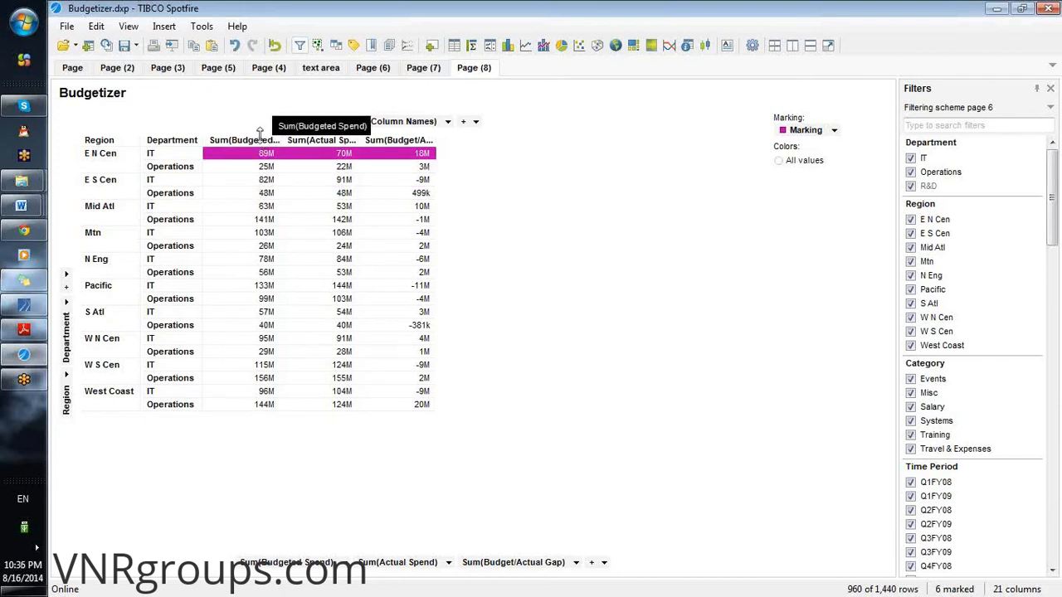
Clear the marking in the cross table
{"action": "right_click", "coordinate": [263, 142]}
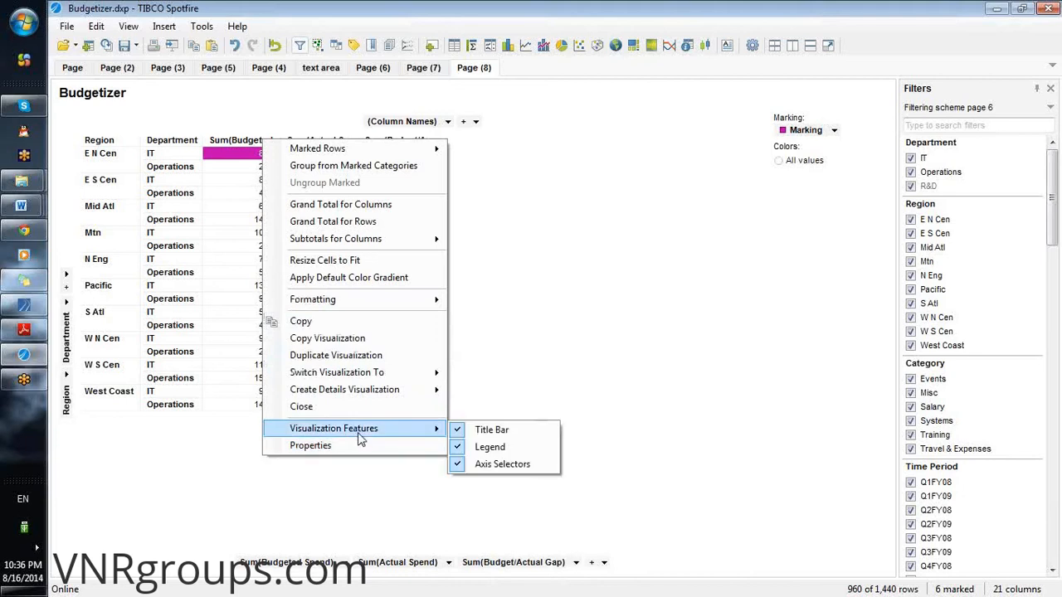
{"action": "mouse_move", "coordinate": [414, 402]}
{"action": "left_click", "coordinate": [550, 240]}
{"action": "left_click", "coordinate": [536, 236]}
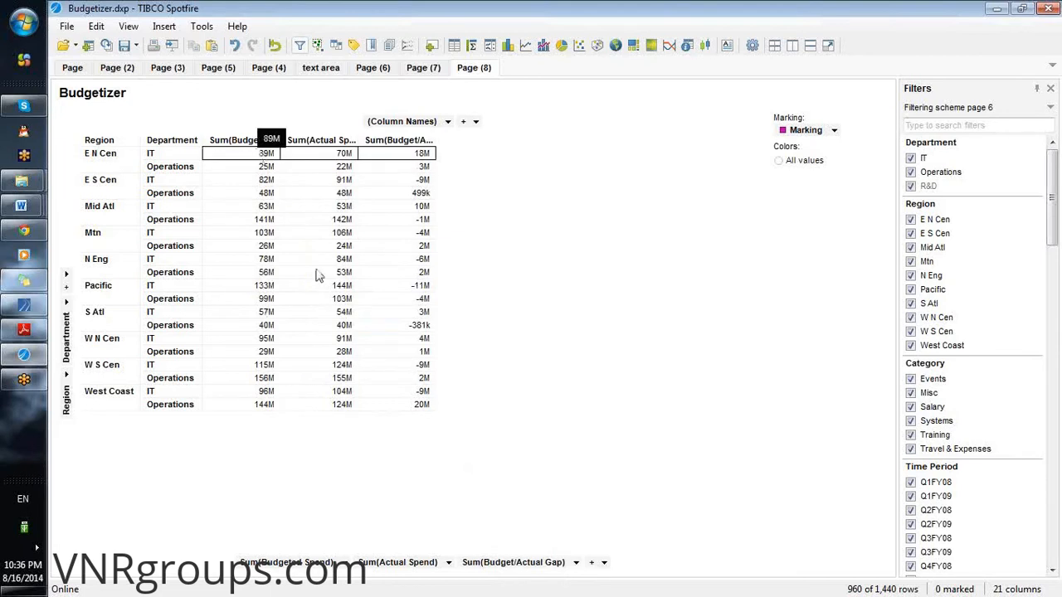
Open the custom expression of the cross table's measures and view the description of the & function
{"action": "right_click", "coordinate": [559, 562]}
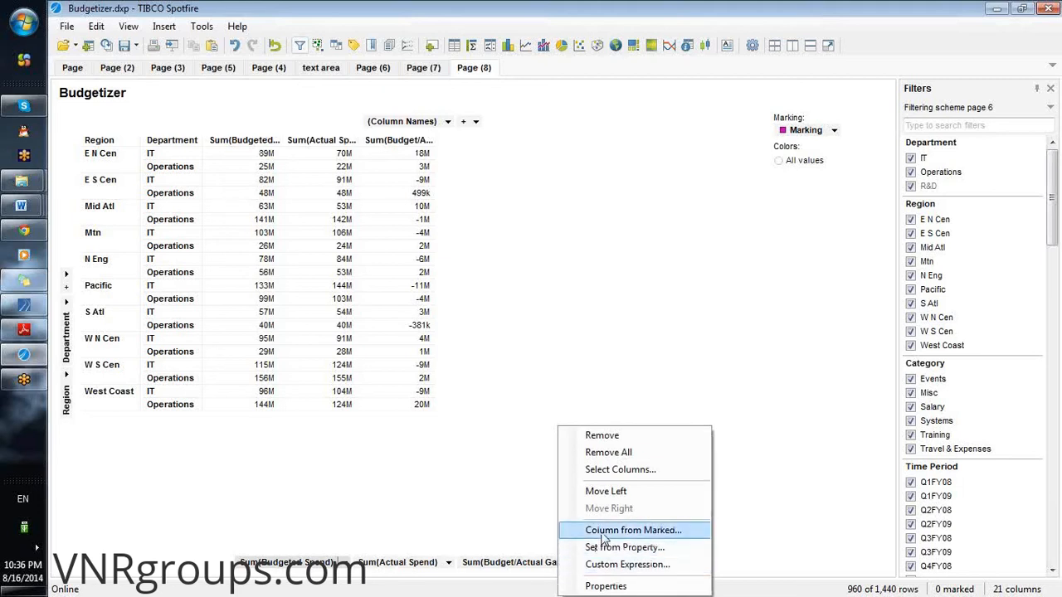
{"action": "left_click", "coordinate": [606, 565]}
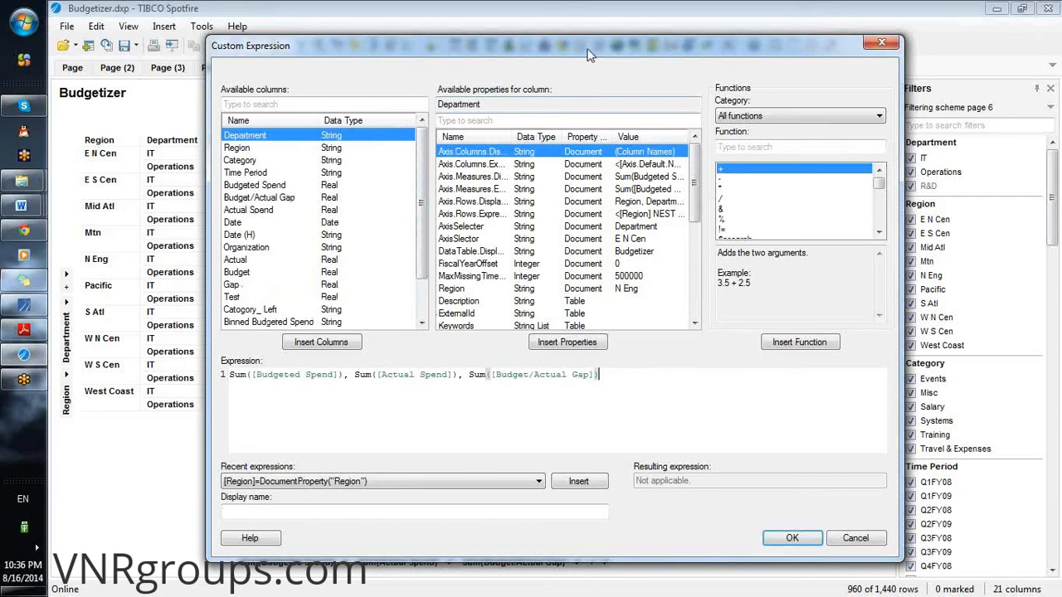
{"action": "left_click_drag", "start_coordinate": [586, 54], "coordinate": [616, 83]}
{"action": "left_click_drag", "start_coordinate": [531, 73], "coordinate": [472, 134]}
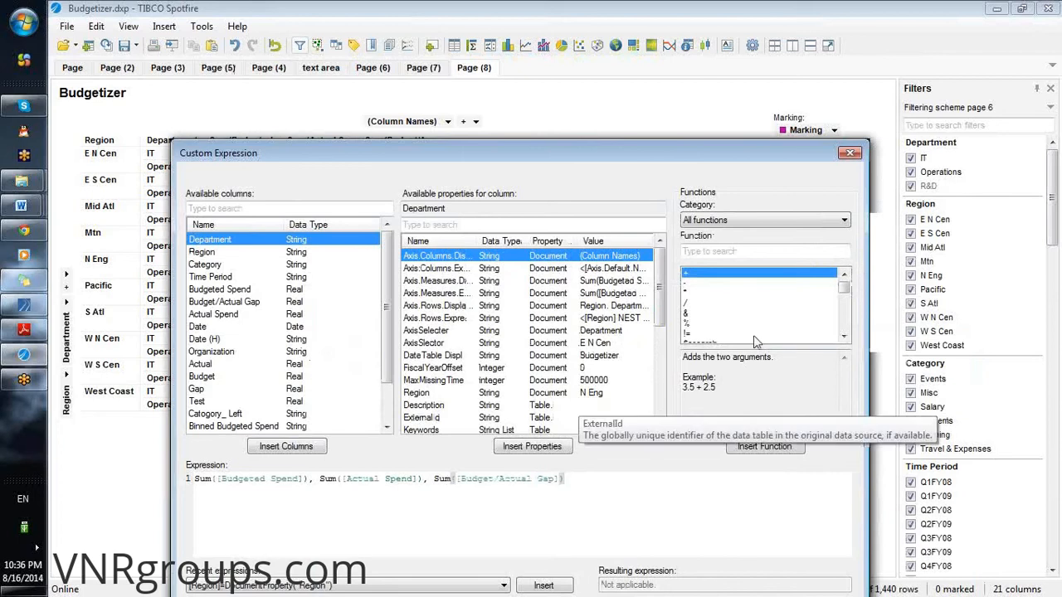
{"action": "left_click", "coordinate": [751, 312]}
{"action": "key", "text": "Escape"}
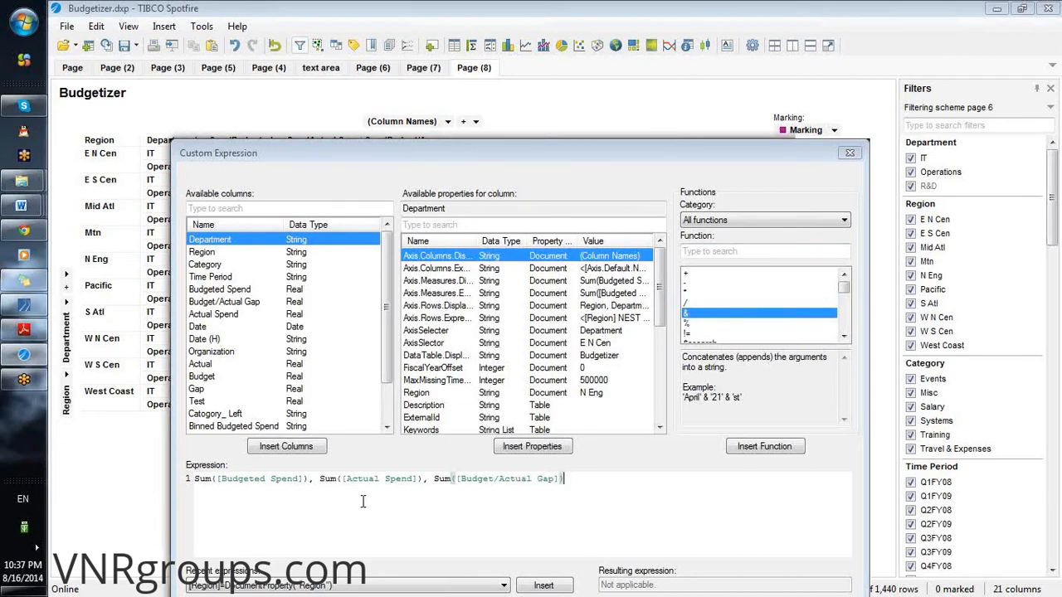
Give Sum([Budgeted Spend]) the alias [Budget] in the measures expression
{"action": "left_click", "coordinate": [308, 493]}
{"action": "type", "text": "as"}
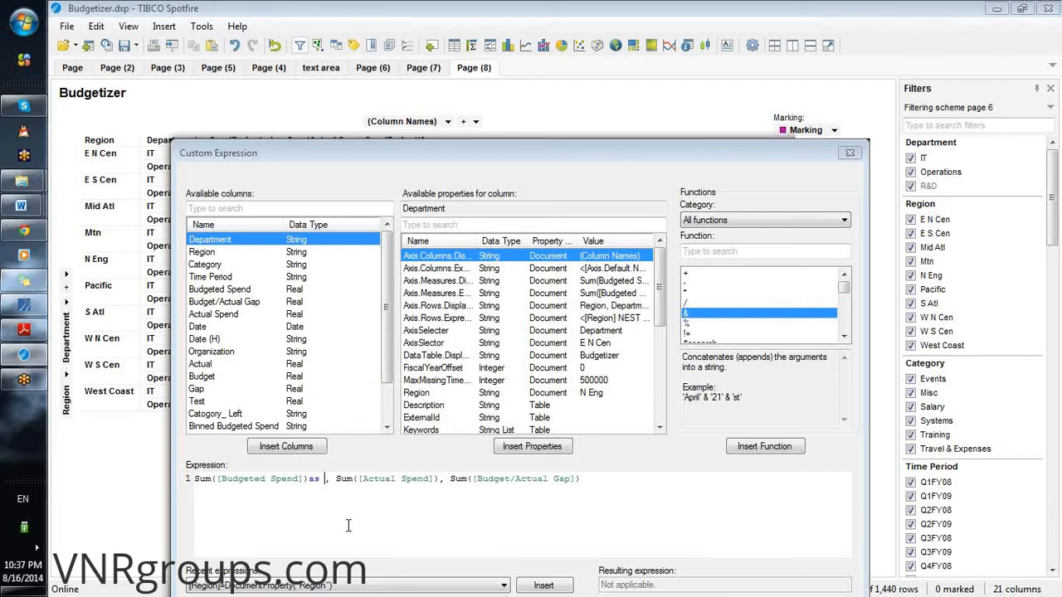
{"action": "type", "text": "["}
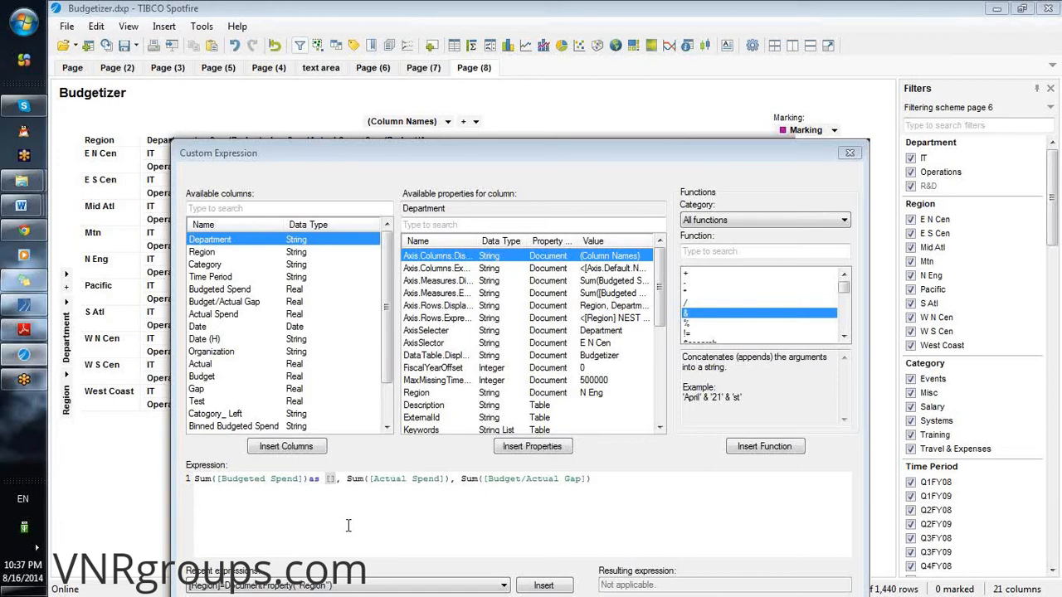
{"action": "type", "text": "Bu"}
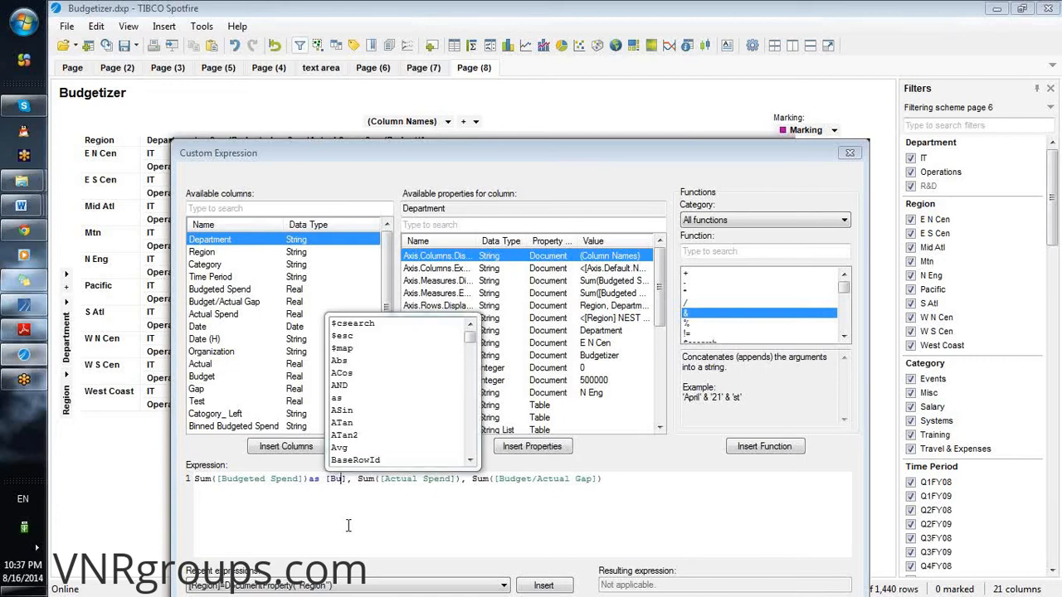
{"action": "type", "text": "dge"}
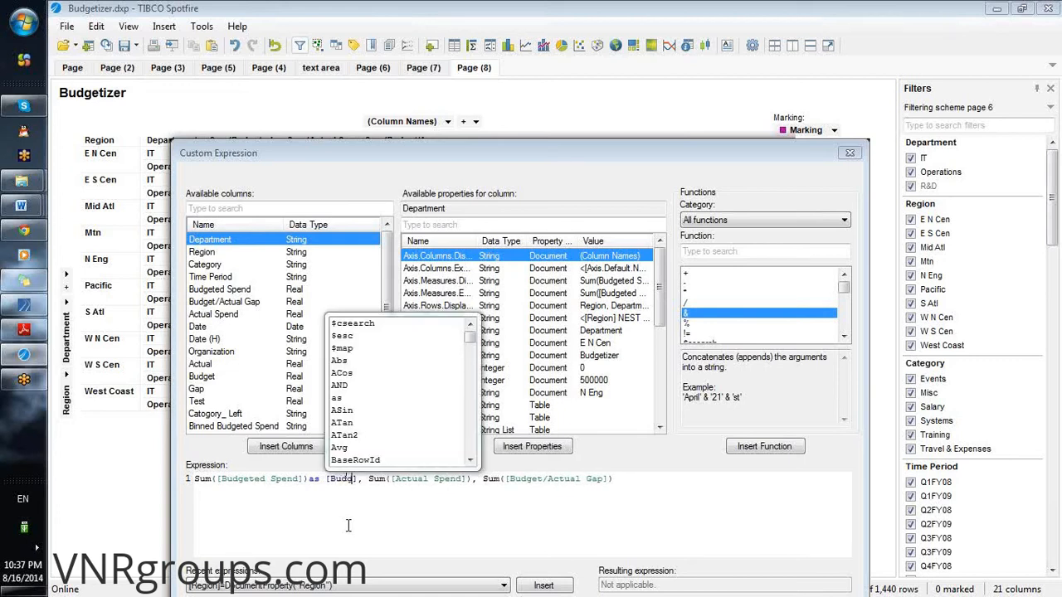
{"action": "type", "text": "t"}
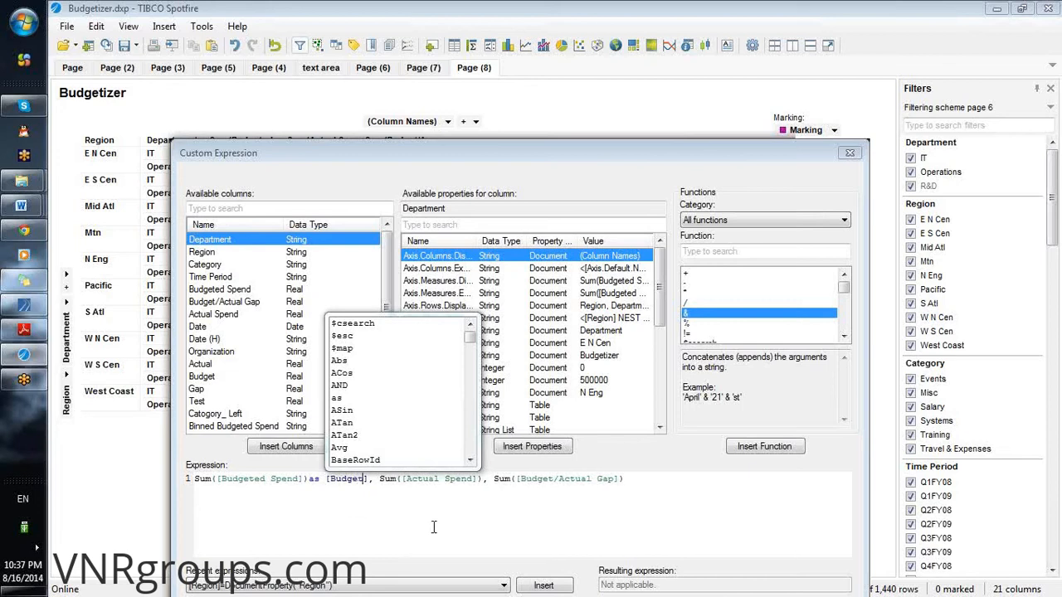
{"action": "left_click", "coordinate": [440, 529]}
Give Sum([Actual Spend]) the alias [Actual] in the measures expression, with a space before each "as" keyword
{"action": "left_click", "coordinate": [484, 479]}
{"action": "type", "text": ","}
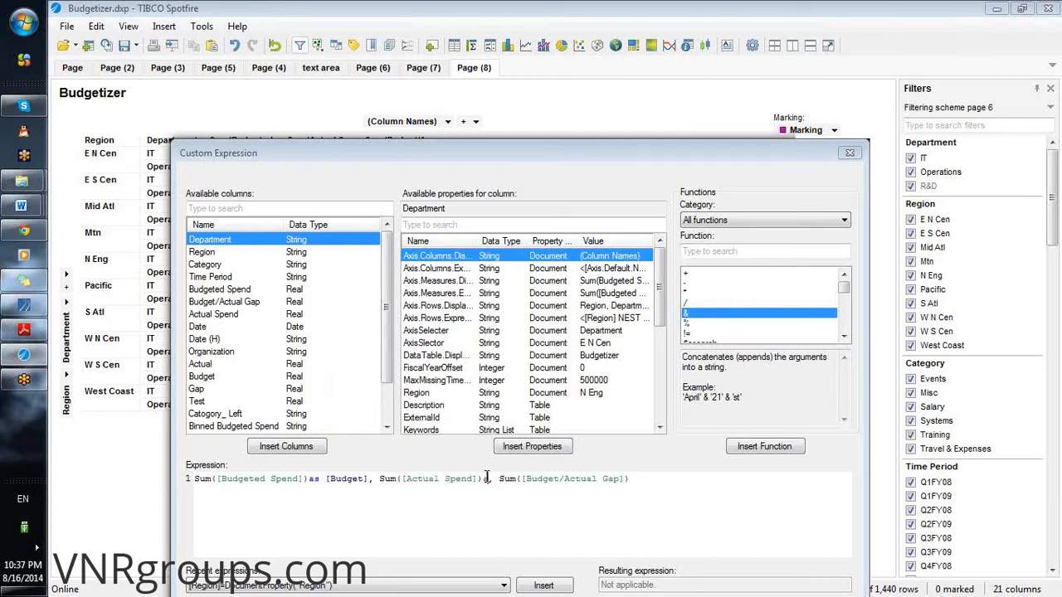
{"action": "type", "text": "s []"}
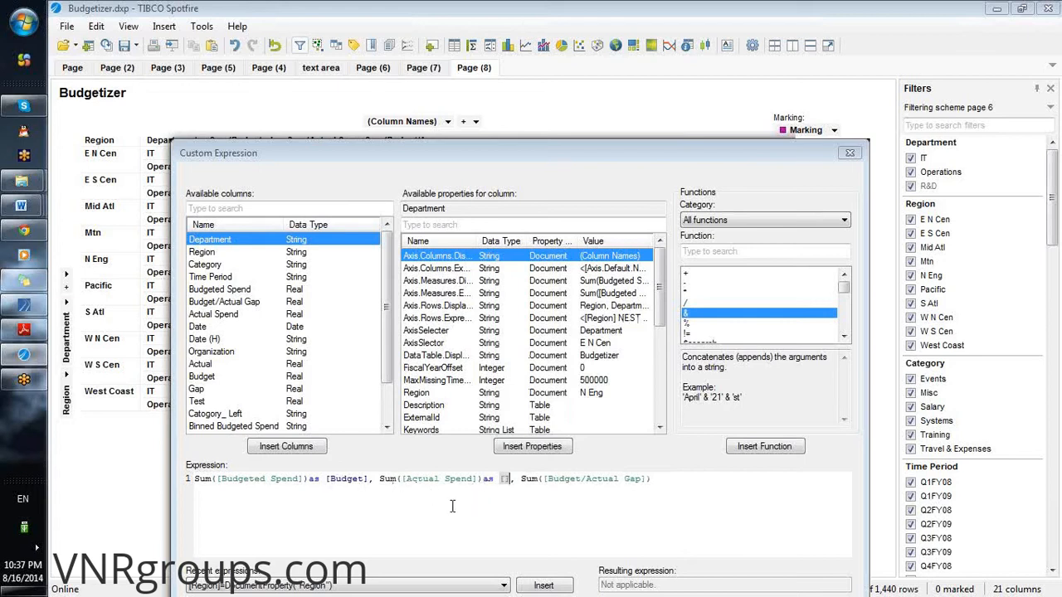
{"action": "left_click", "coordinate": [309, 482]}
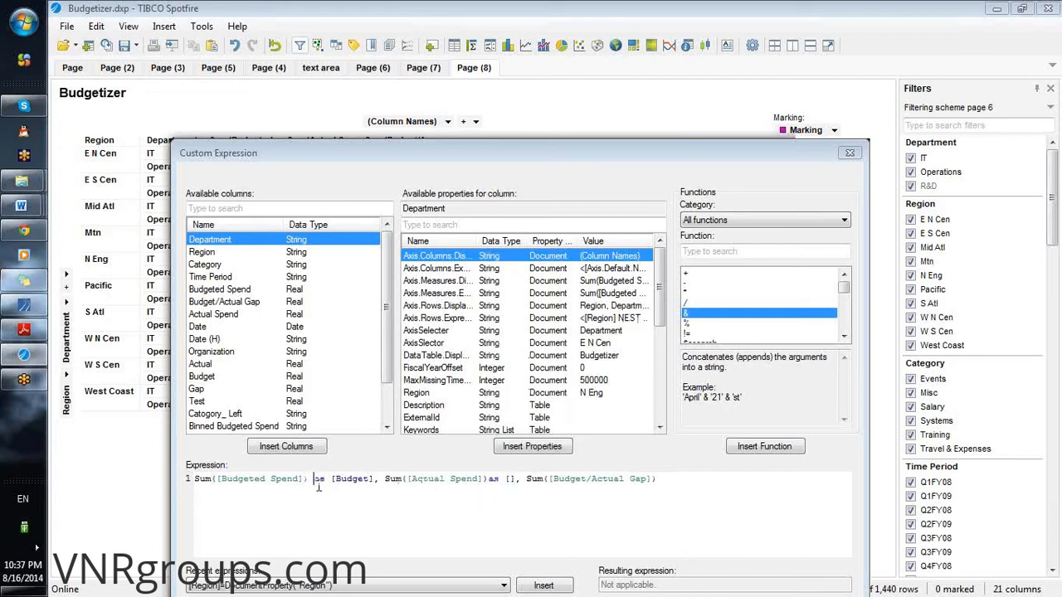
{"action": "left_click", "coordinate": [489, 479]}
{"action": "left_click", "coordinate": [515, 480]}
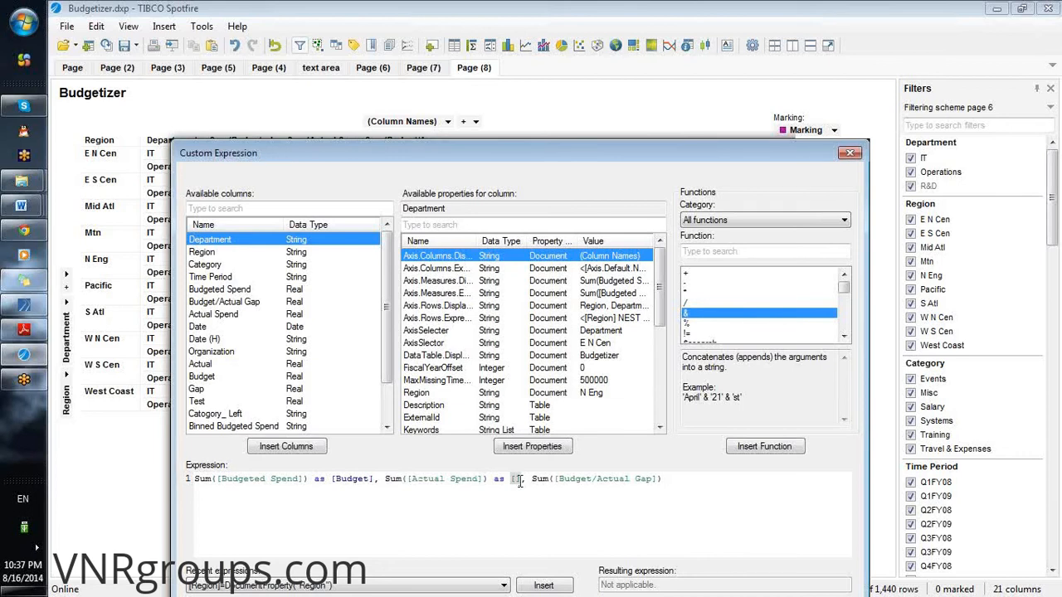
{"action": "type", "text": "Ac"}
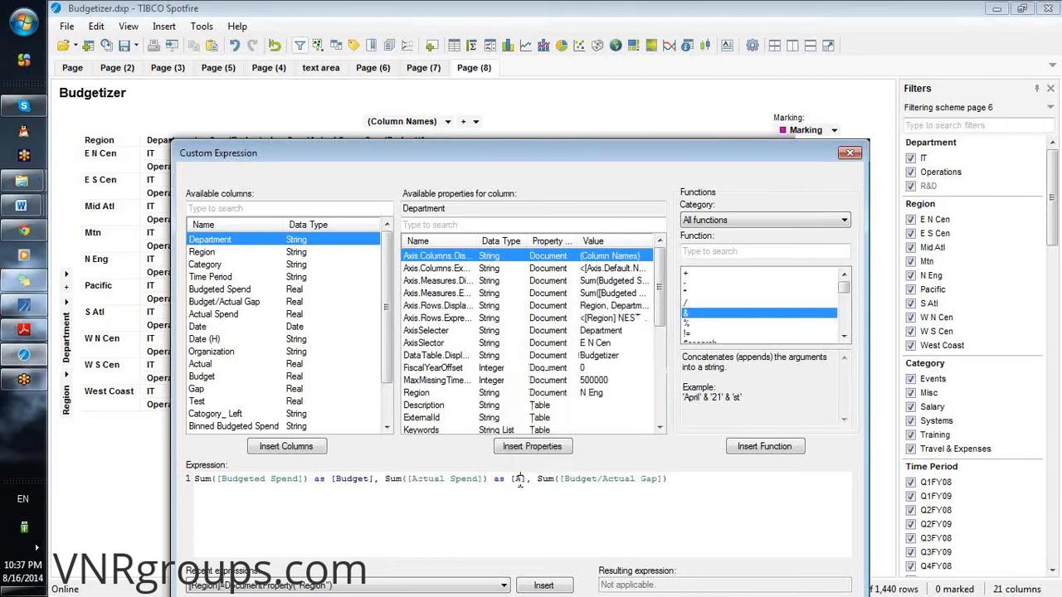
{"action": "type", "text": "tual"}
{"action": "left_click", "coordinate": [575, 501]}
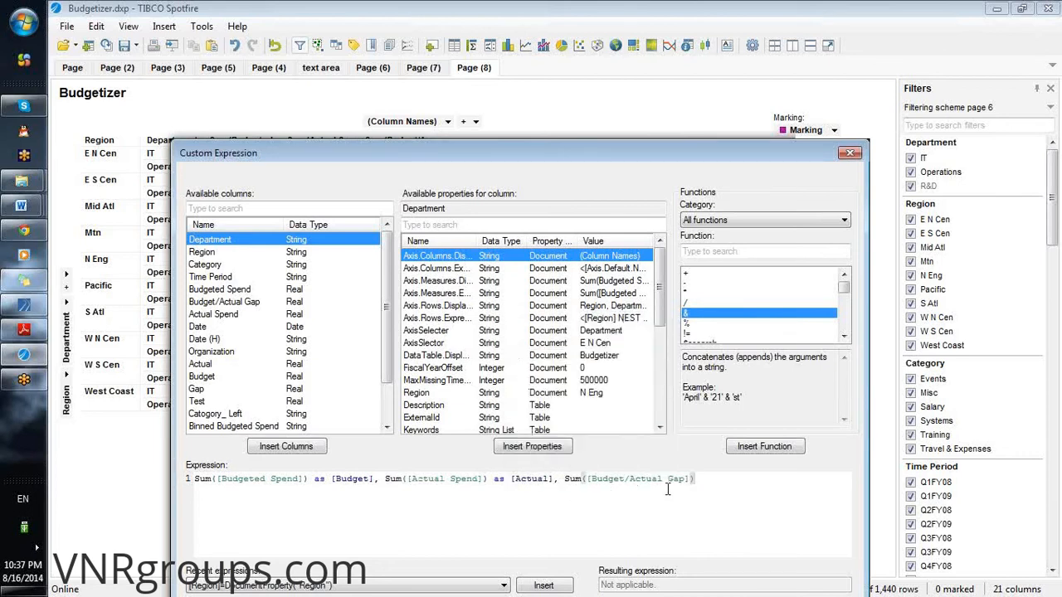
Give Sum([Budget/Actual Gap]) the alias [Gap] and apply the custom expression to the cross table
{"action": "left_click", "coordinate": [697, 480]}
{"action": "type", "text": "as ["}
{"action": "key", "text": "Escape"}
{"action": "type", "text": "Gap"}
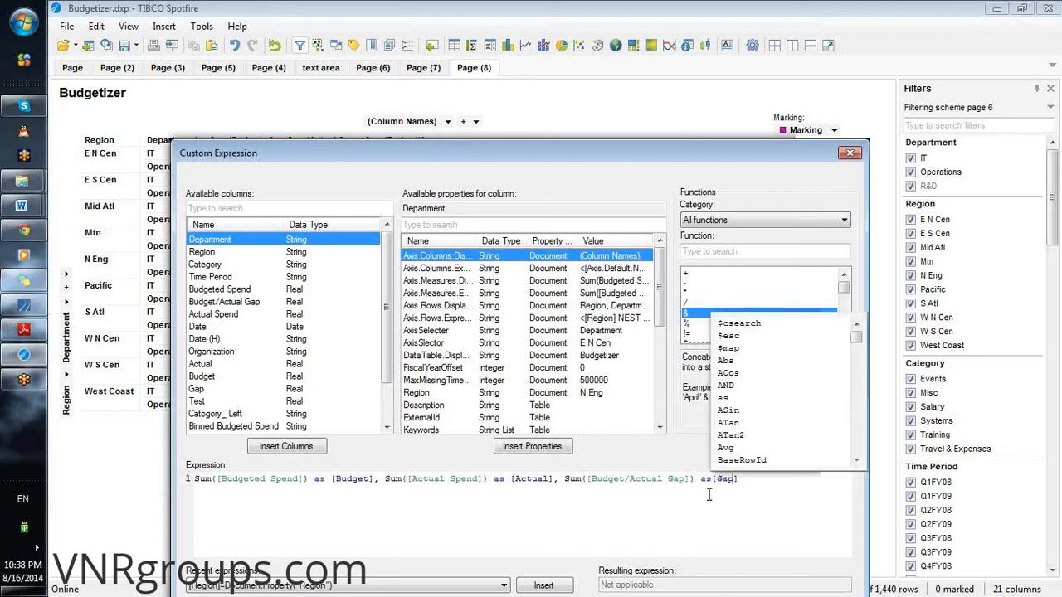
{"action": "key", "text": "Escape"}
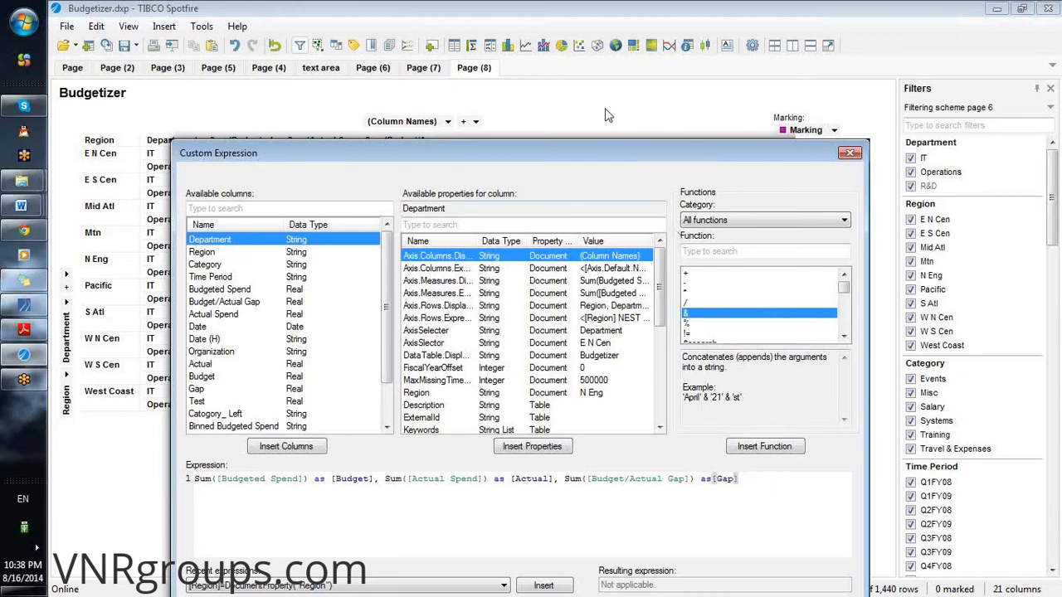
{"action": "left_click_drag", "start_coordinate": [605, 109], "coordinate": [585, 78]}
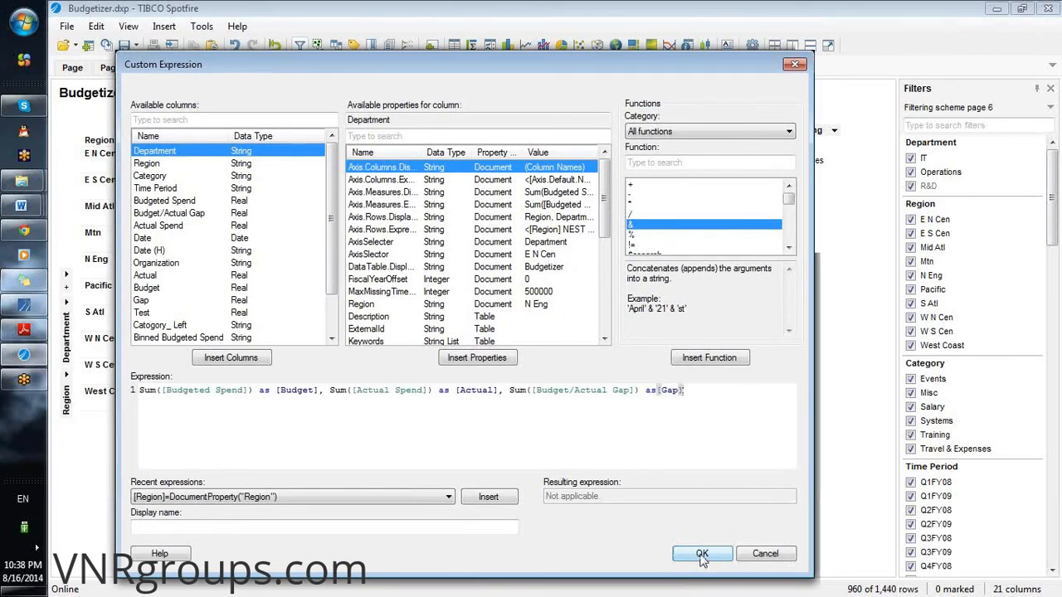
{"action": "left_click", "coordinate": [702, 555]}
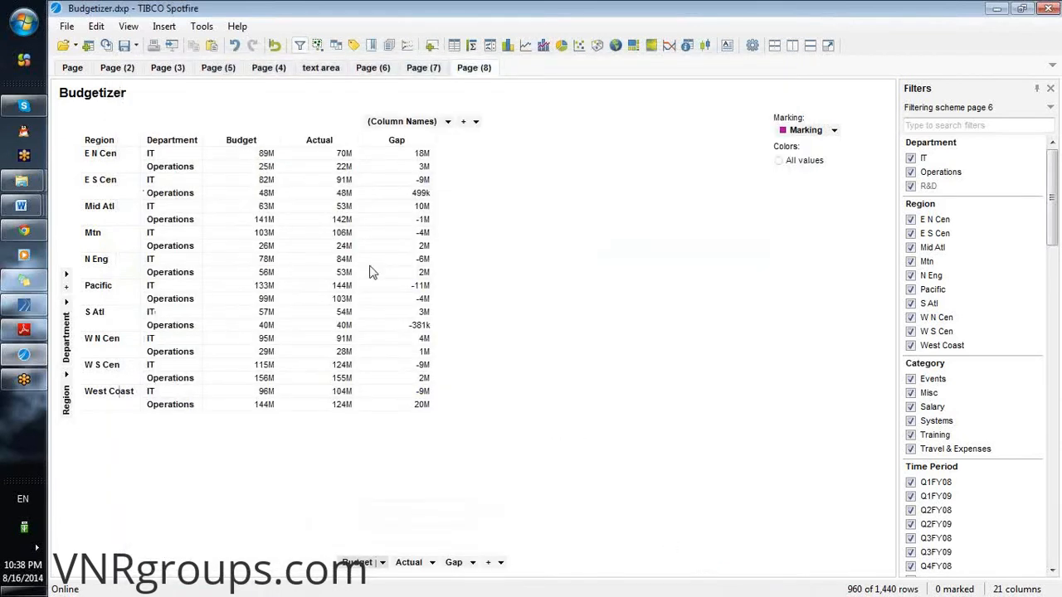
{"action": "right_click", "coordinate": [315, 191]}
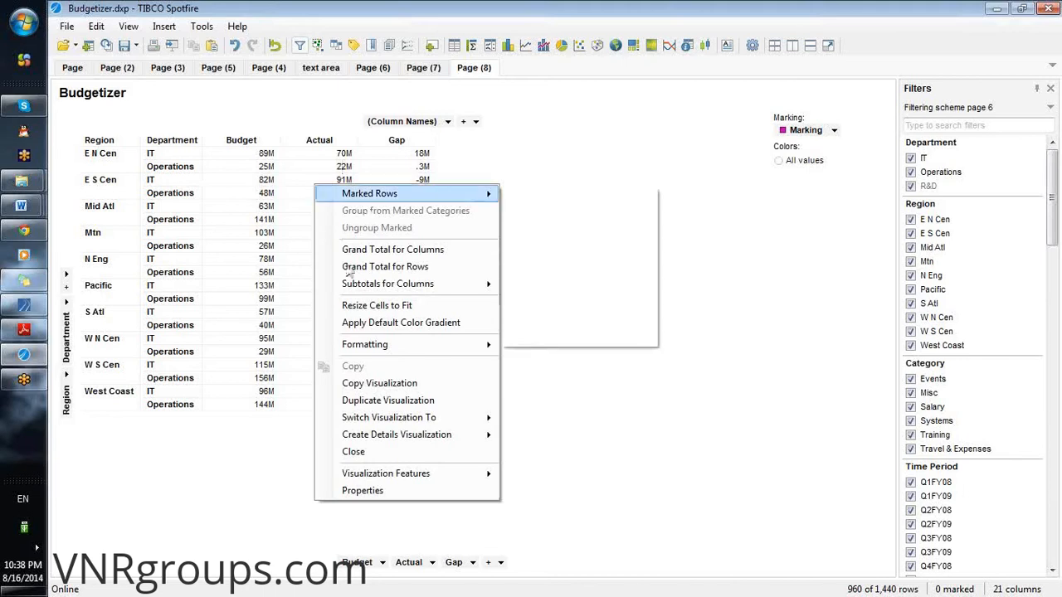
{"action": "right_click", "coordinate": [271, 202]}
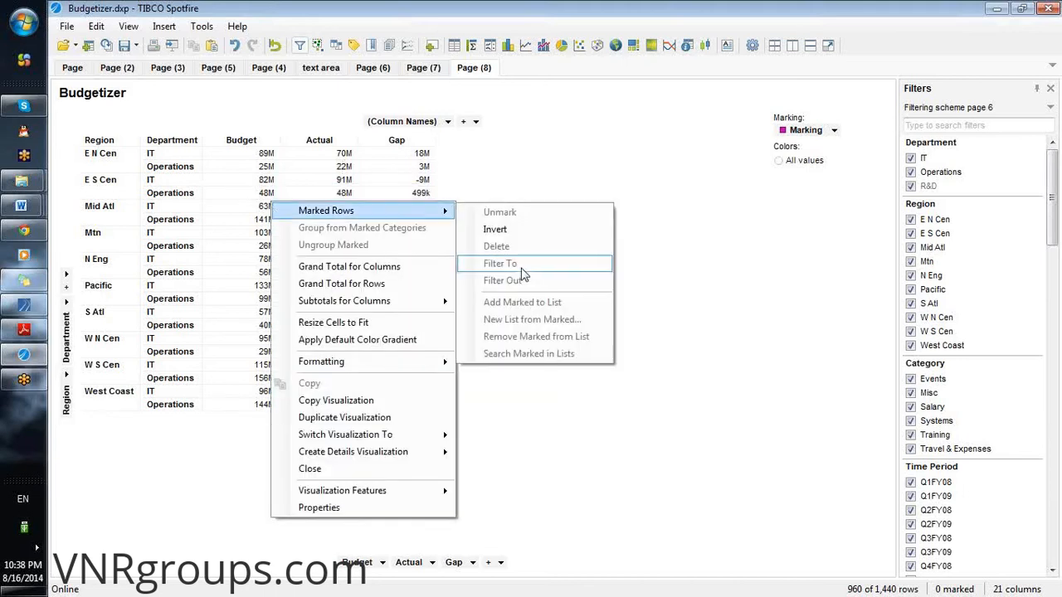
{"action": "left_click", "coordinate": [649, 391]}
{"action": "right_click", "coordinate": [347, 285]}
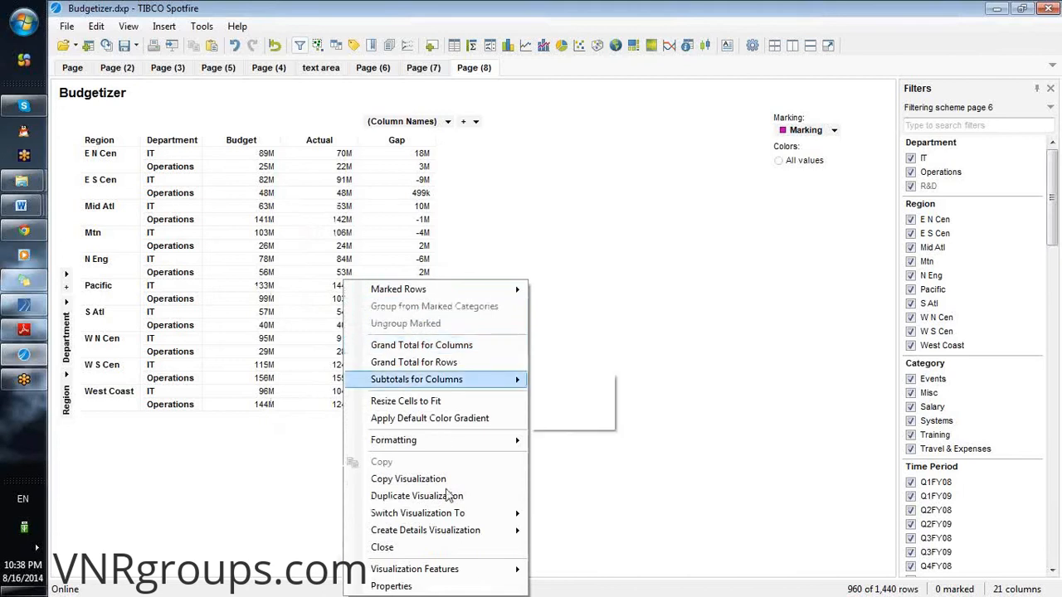
{"action": "mouse_move", "coordinate": [441, 444]}
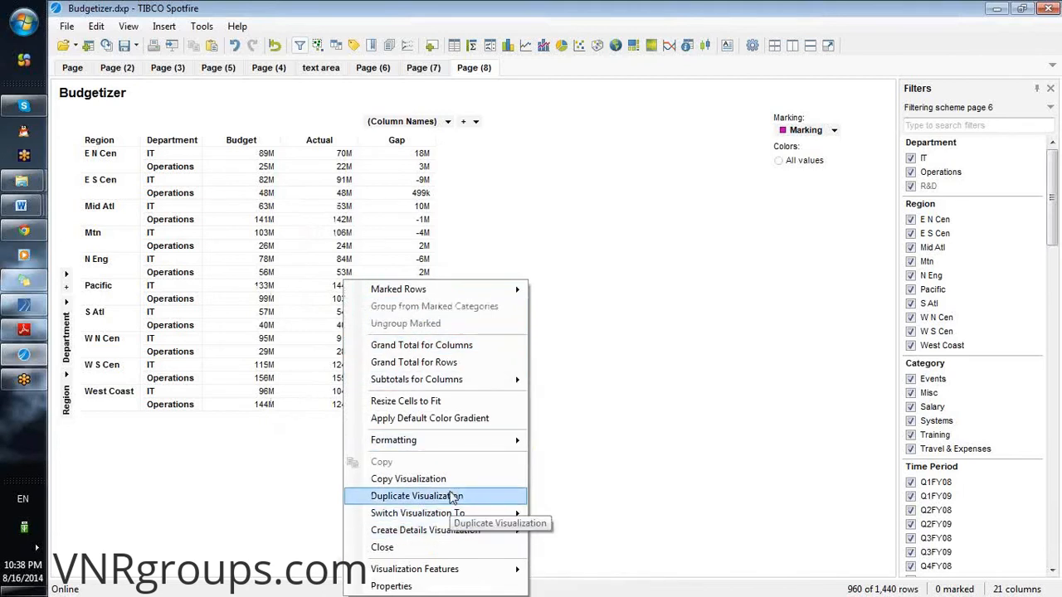
{"action": "mouse_move", "coordinate": [457, 514]}
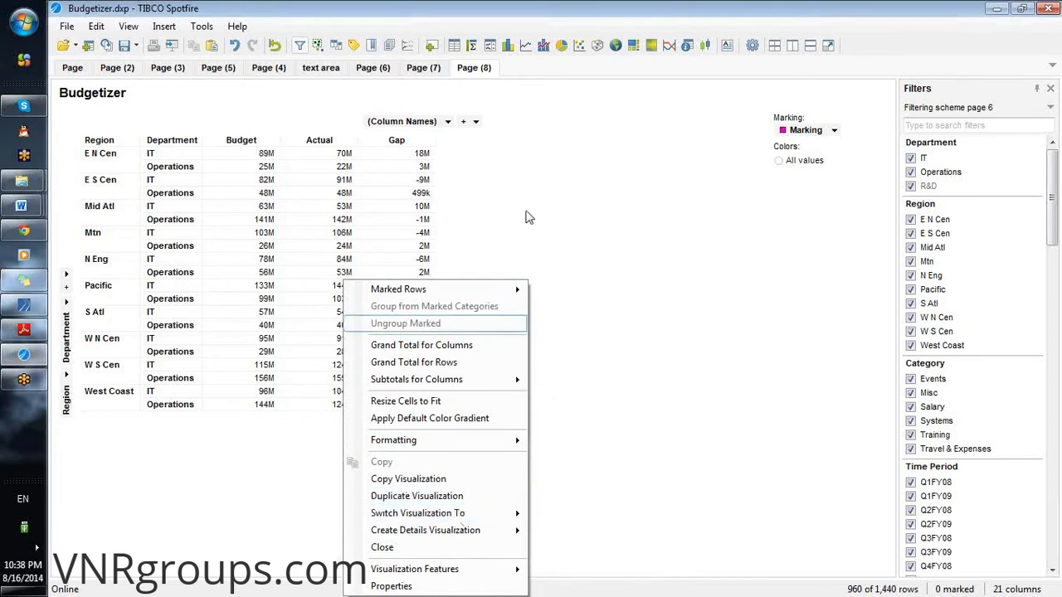
{"action": "left_click", "coordinate": [547, 226]}
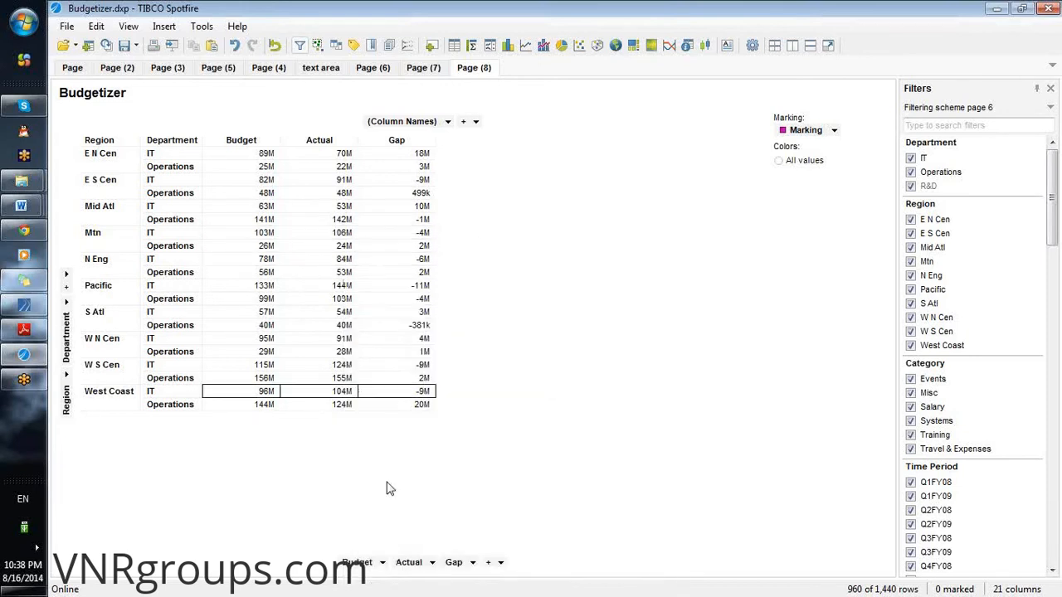
{"action": "right_click", "coordinate": [458, 567]}
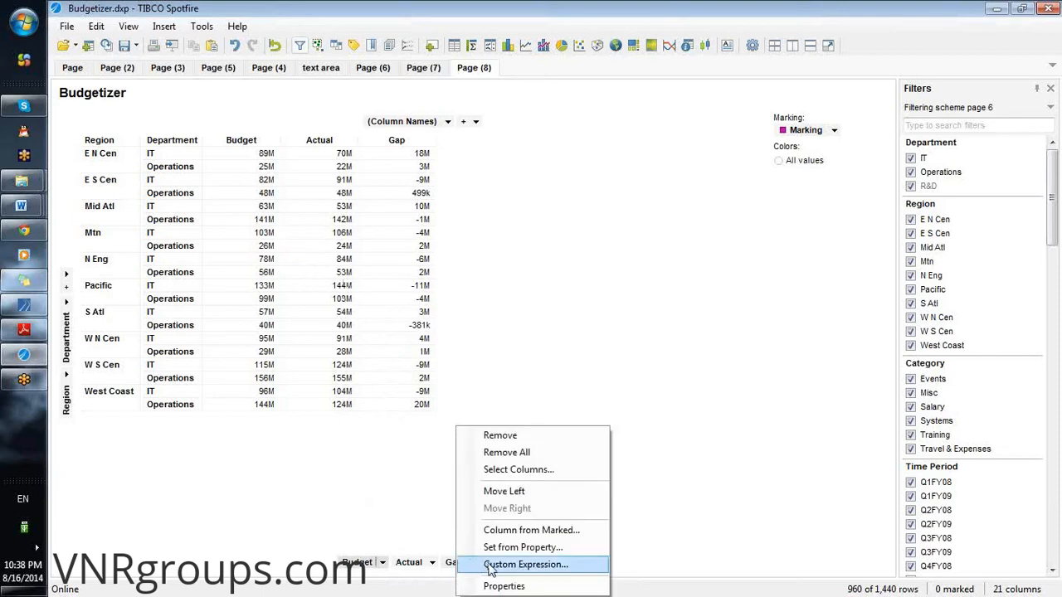
{"action": "left_click", "coordinate": [402, 508]}
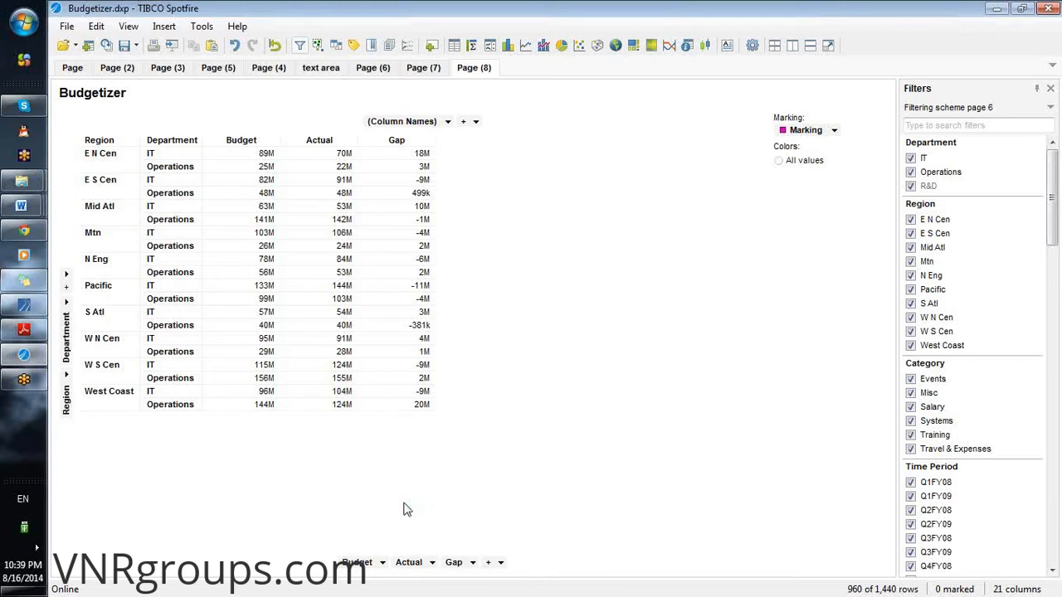
Open the color settings in the Budgetizer cross table's properties
{"action": "right_click", "coordinate": [372, 317]}
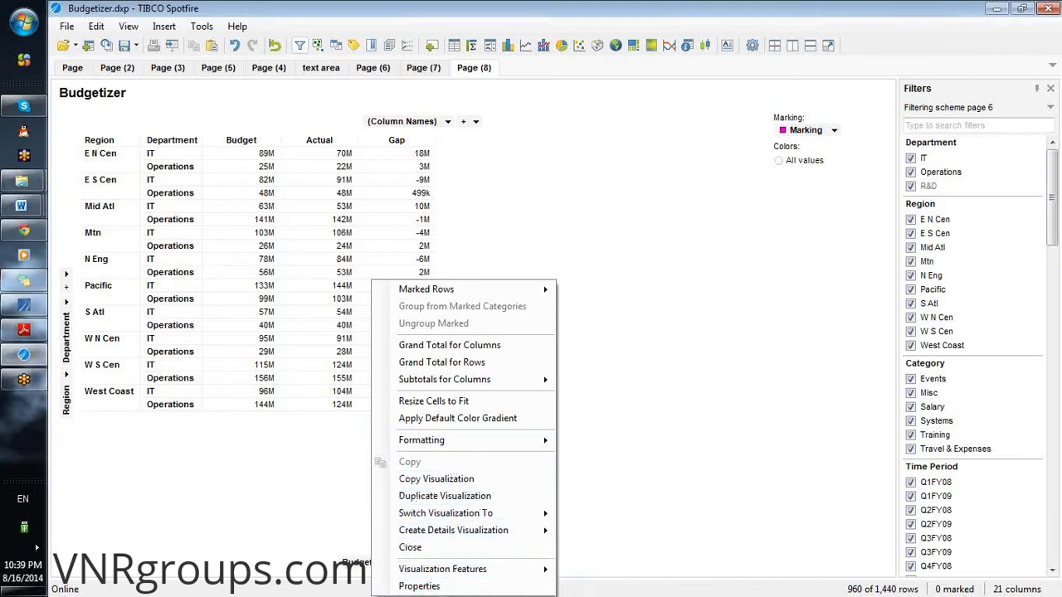
{"action": "left_click", "coordinate": [453, 587]}
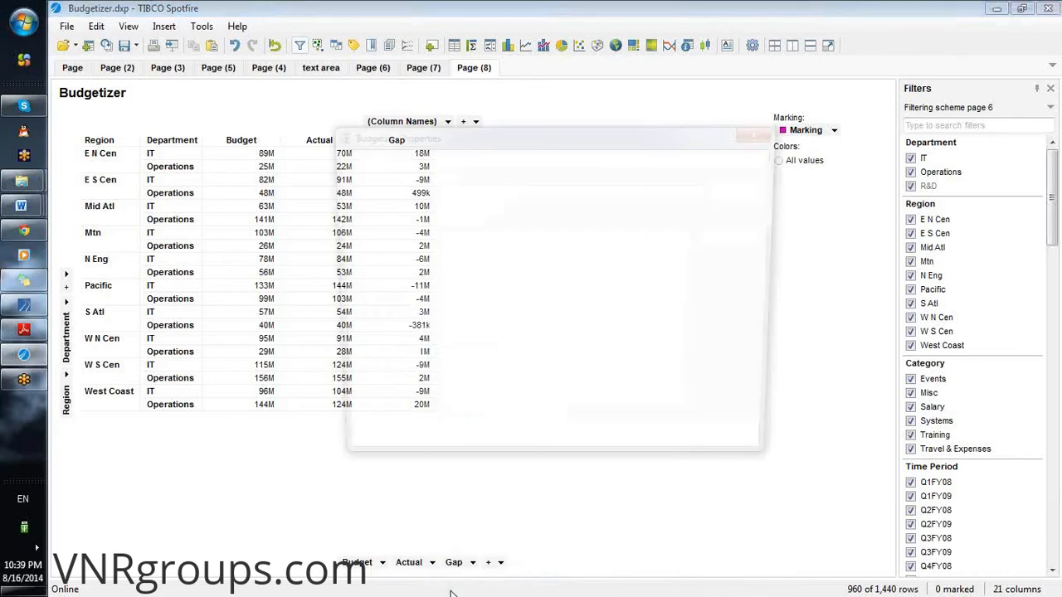
{"action": "left_click", "coordinate": [348, 268]}
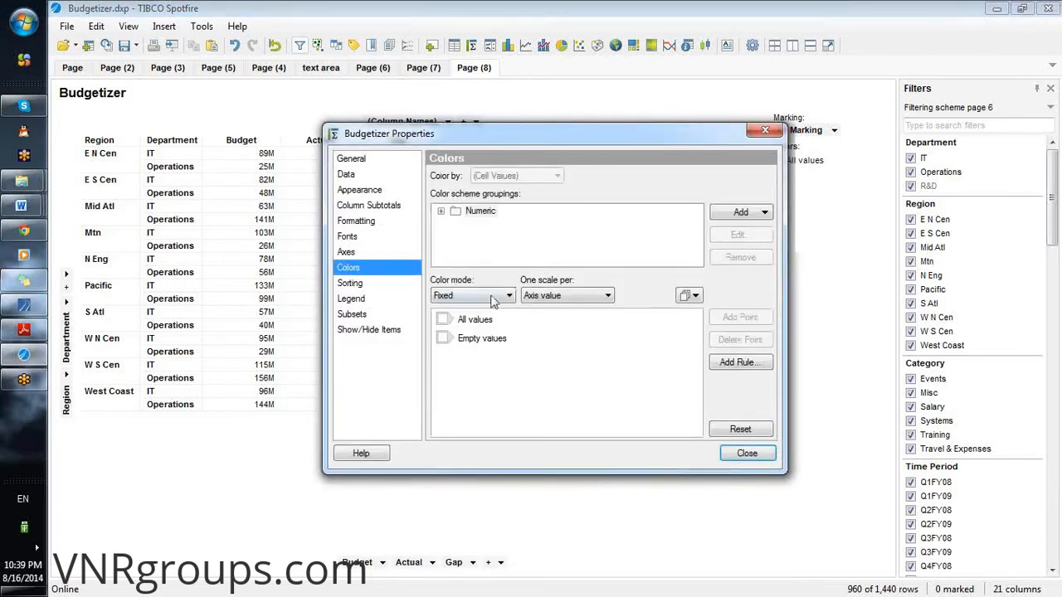
{"action": "left_click", "coordinate": [489, 302]}
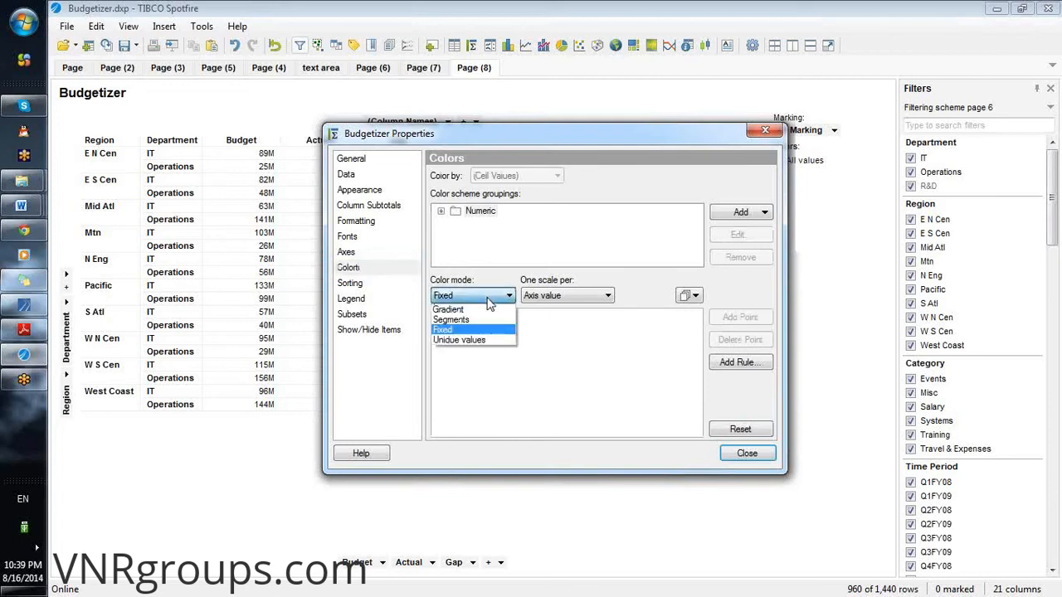
{"action": "left_click", "coordinate": [489, 302]}
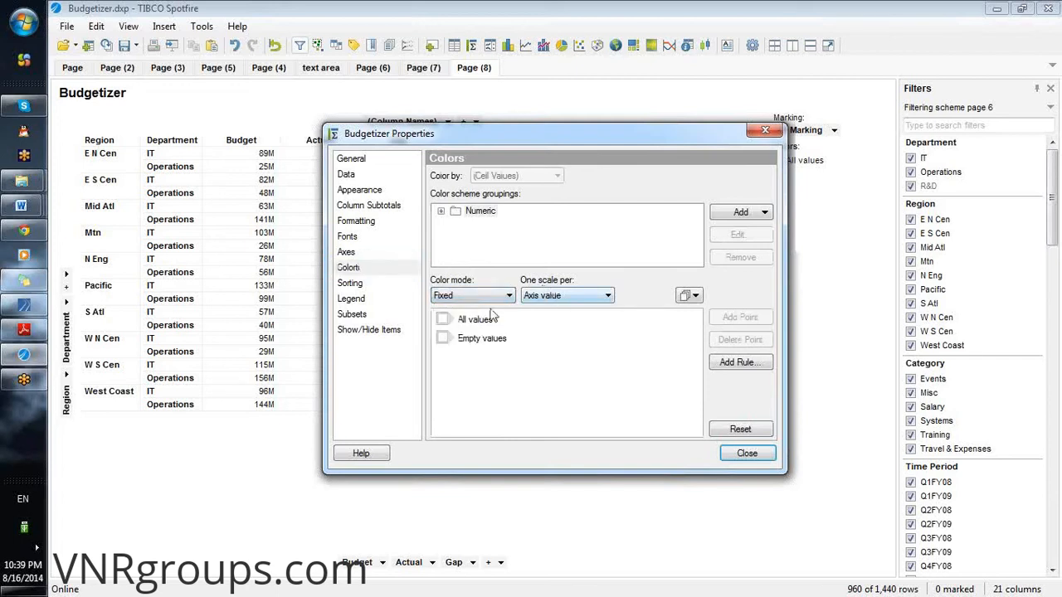
{"action": "left_click", "coordinate": [740, 215]}
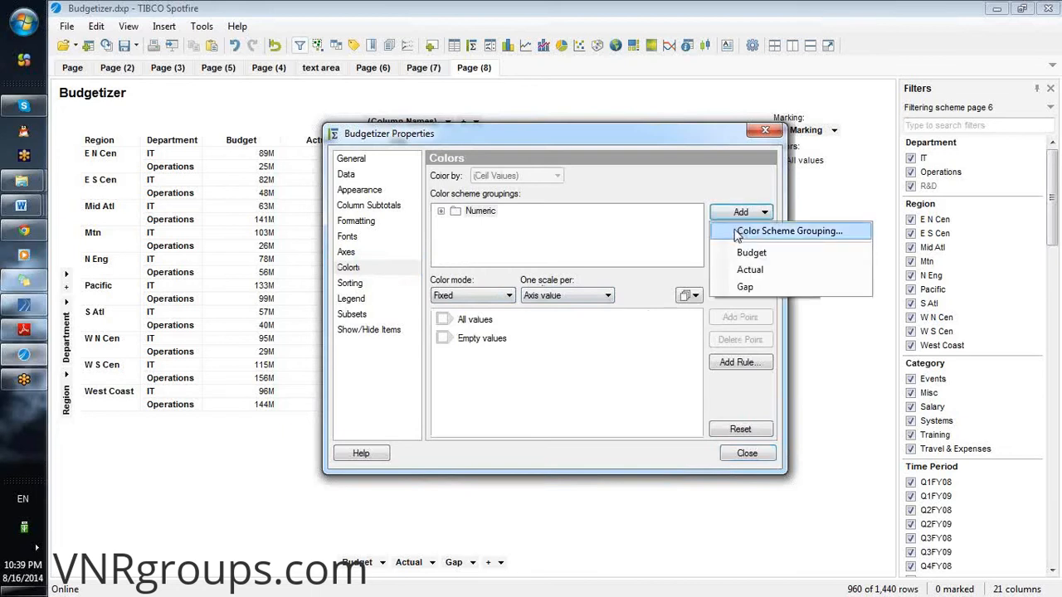
{"action": "left_click", "coordinate": [651, 188]}
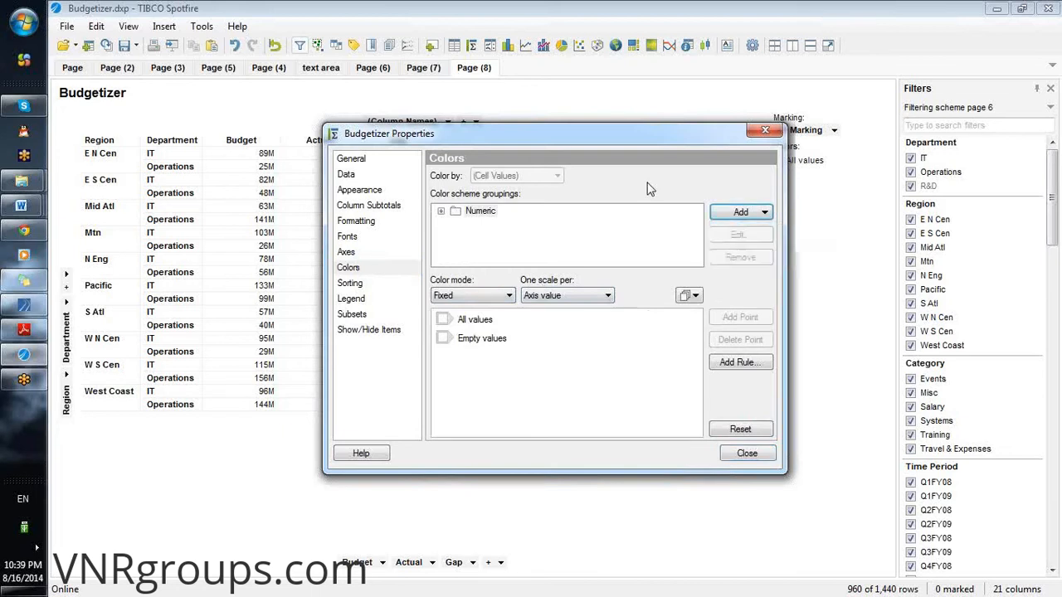
Add a color rule to the cross table that shows values less than 0 in red, and close the properties
{"action": "left_click", "coordinate": [737, 365]}
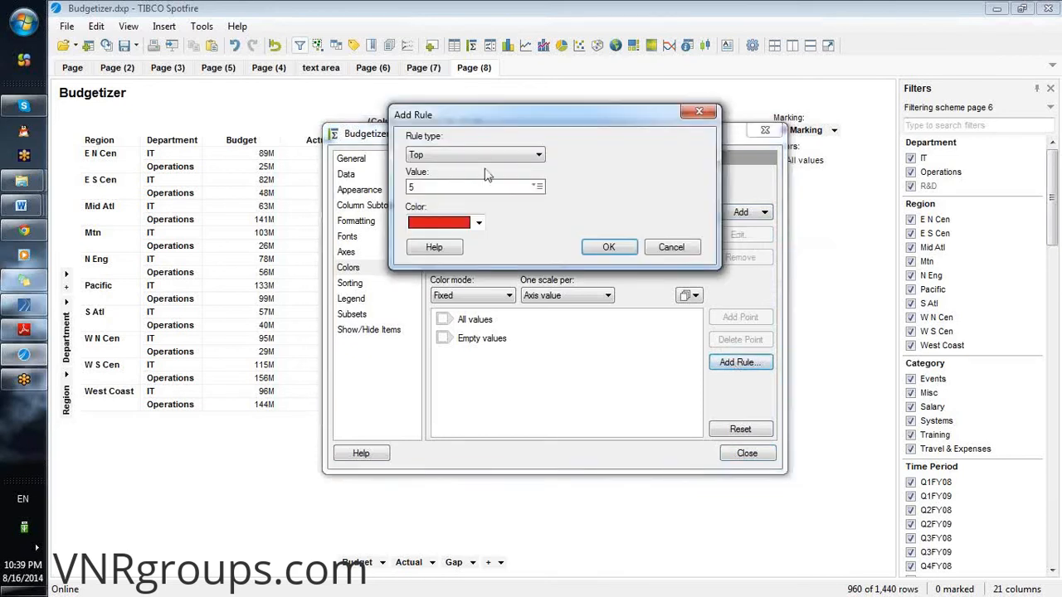
{"action": "left_click", "coordinate": [482, 159]}
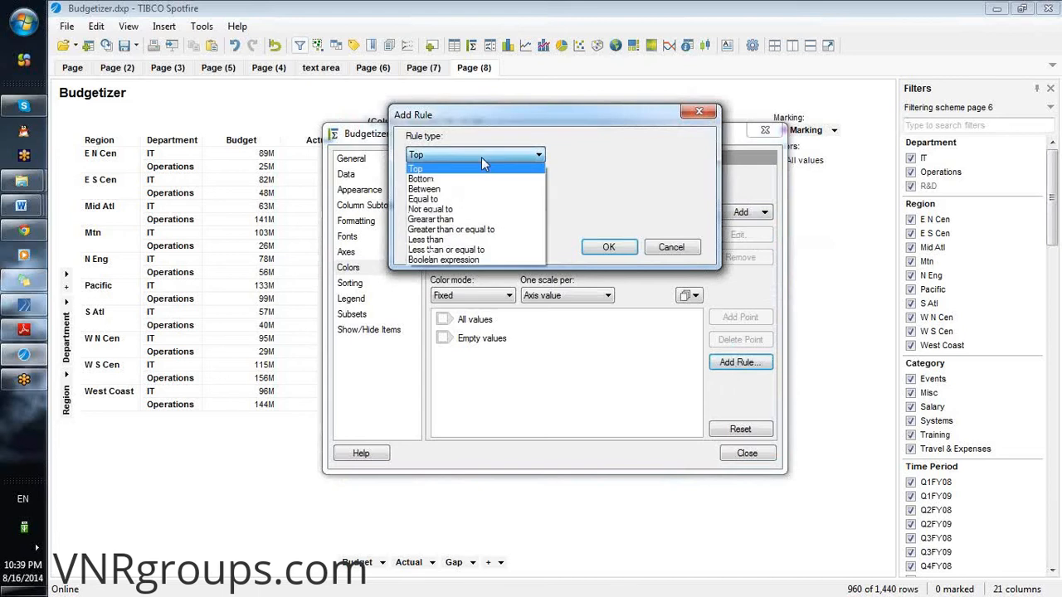
{"action": "left_click", "coordinate": [459, 239]}
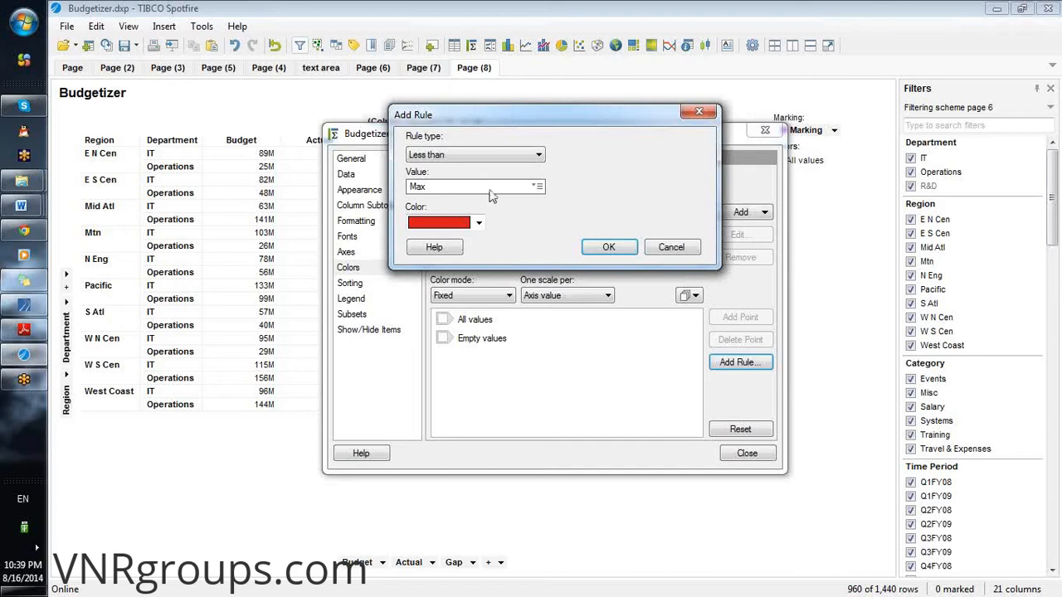
{"action": "left_click", "coordinate": [537, 187]}
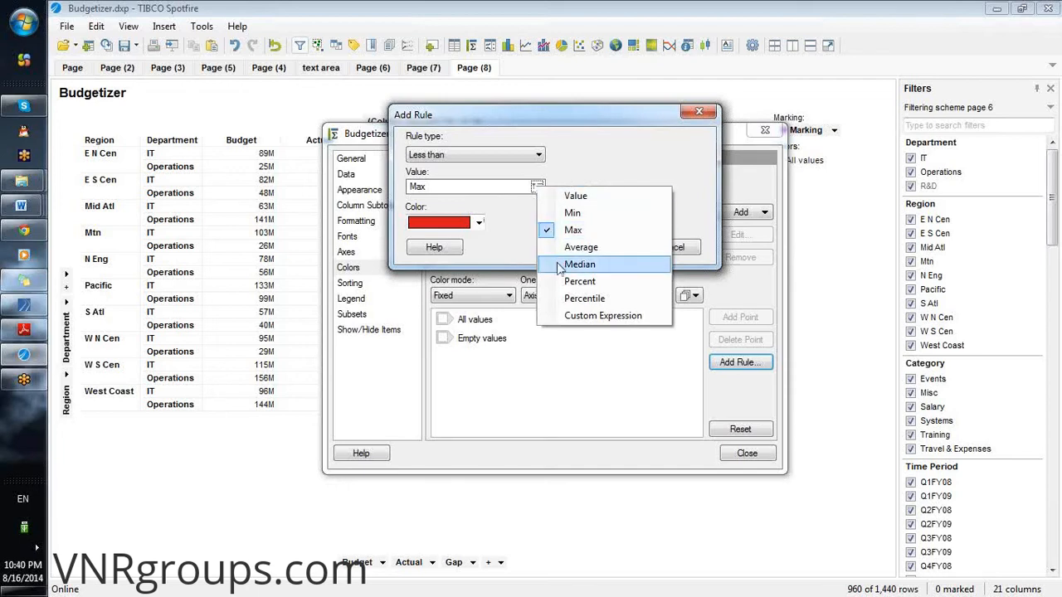
{"action": "left_click", "coordinate": [568, 200]}
{"action": "type", "text": "0"}
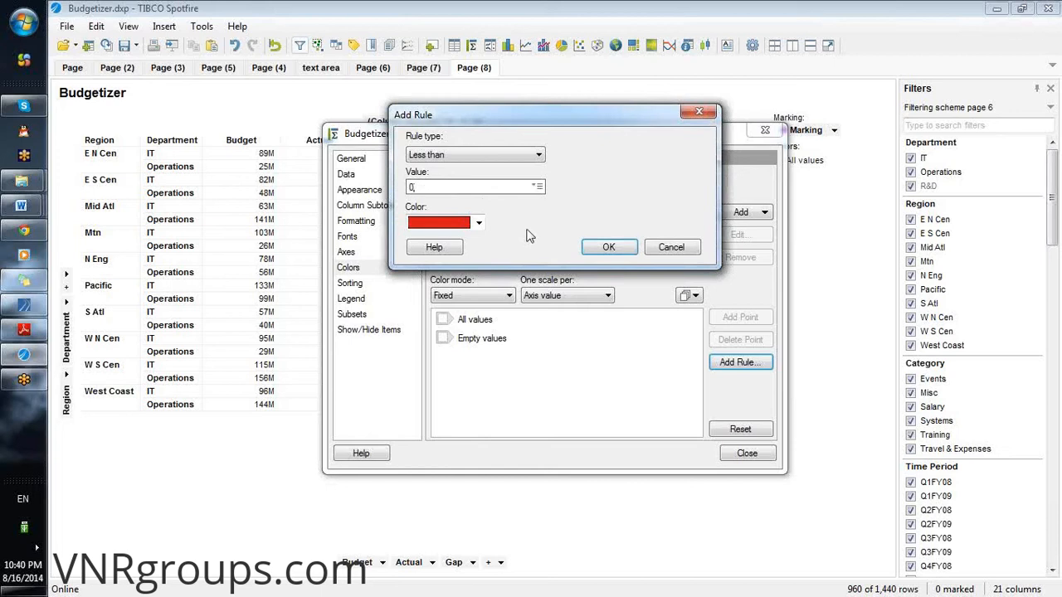
{"action": "left_click", "coordinate": [606, 248]}
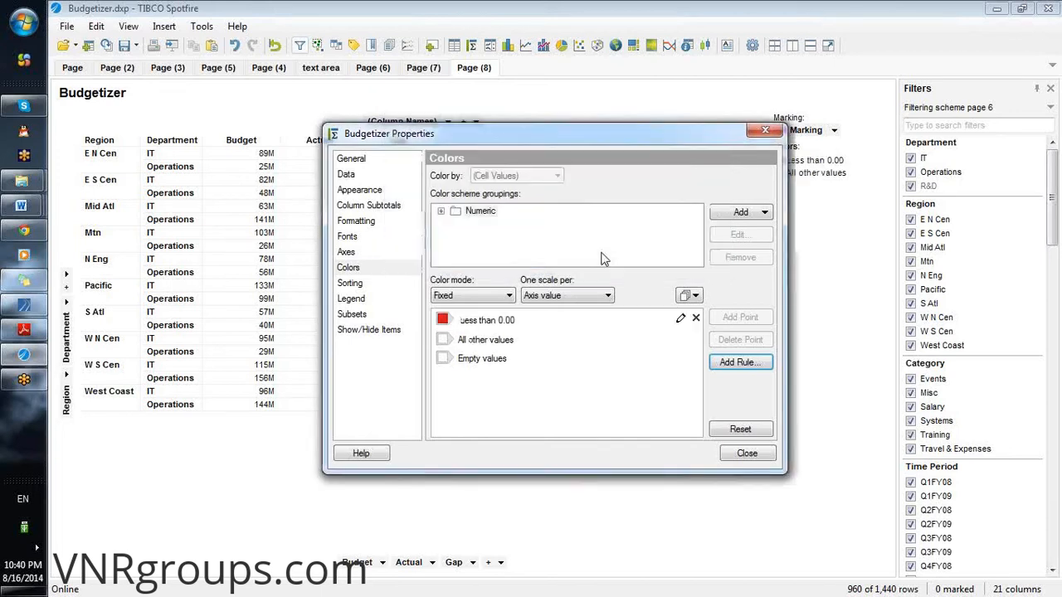
{"action": "left_click", "coordinate": [443, 320]}
{"action": "left_click", "coordinate": [622, 378]}
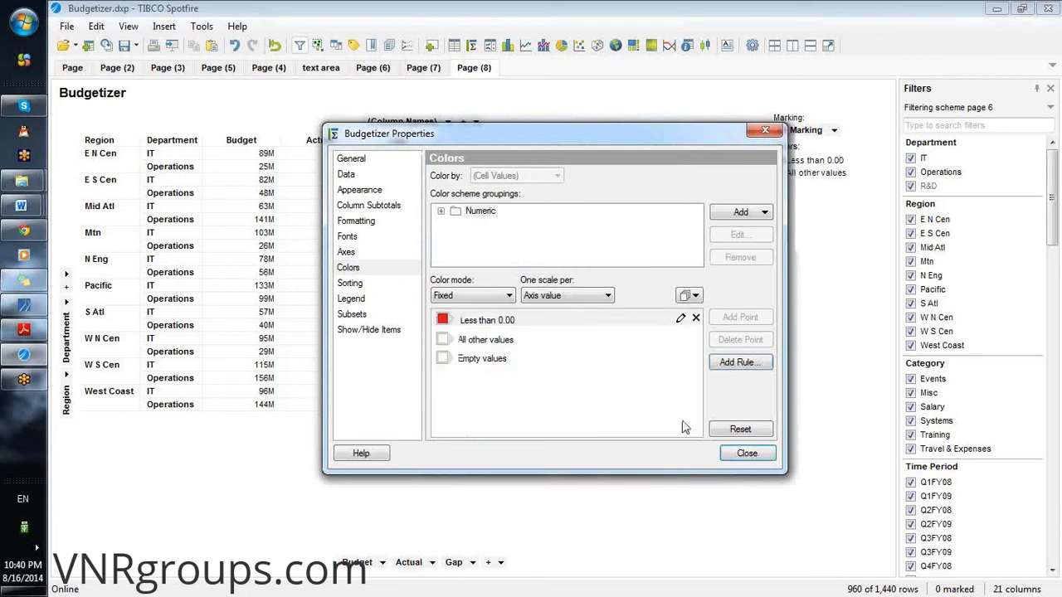
{"action": "left_click", "coordinate": [747, 454]}
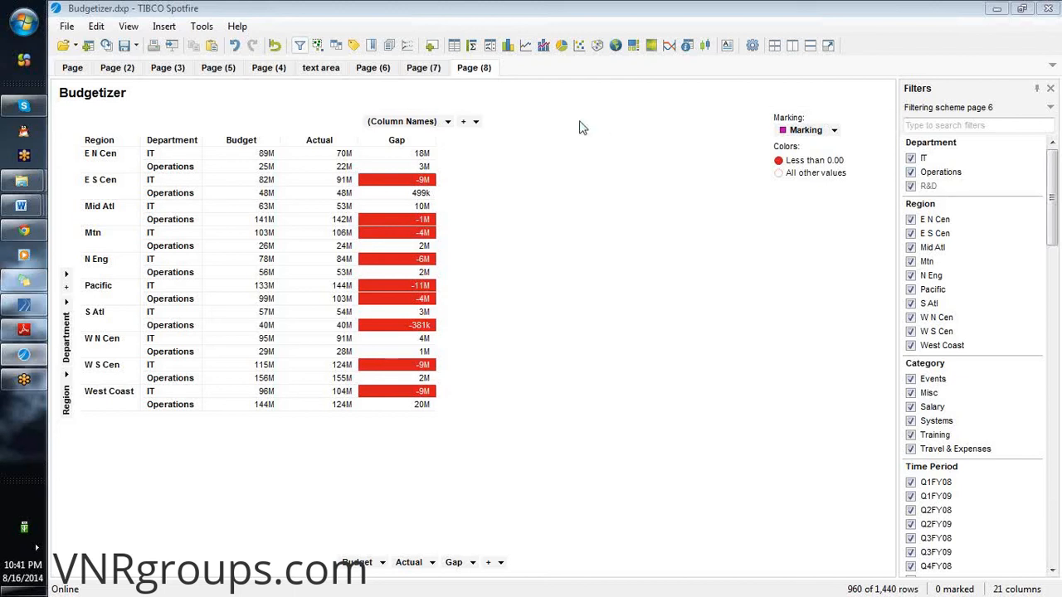
Reload the analysis data to bring the rows of all departments into the cross table
{"action": "left_click", "coordinate": [421, 70]}
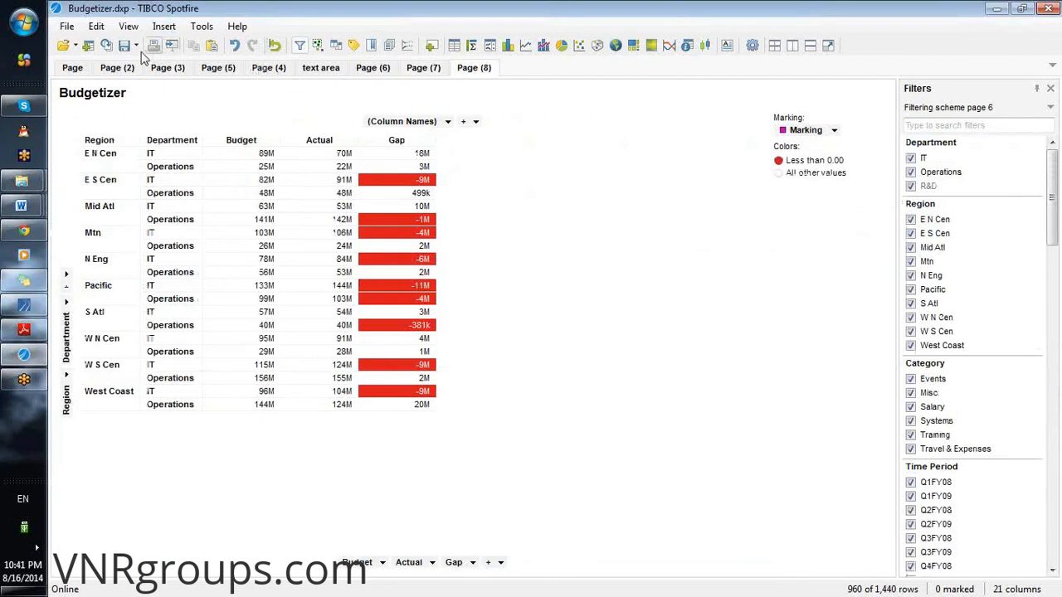
{"action": "left_click", "coordinate": [106, 47]}
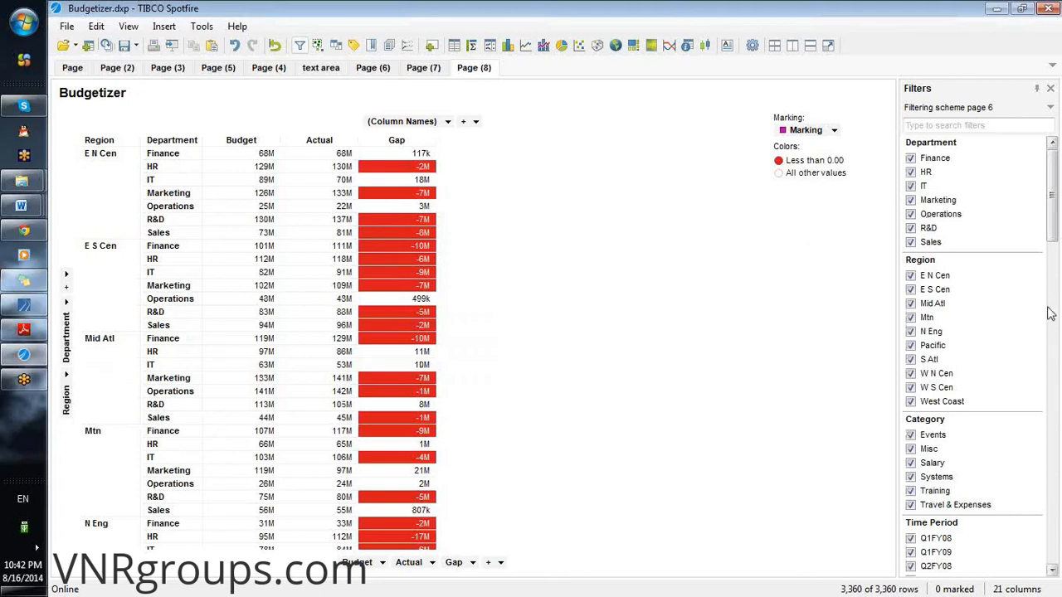
Turn on grand totals for both columns and rows in the cross table
{"action": "mouse_move", "coordinate": [743, 299]}
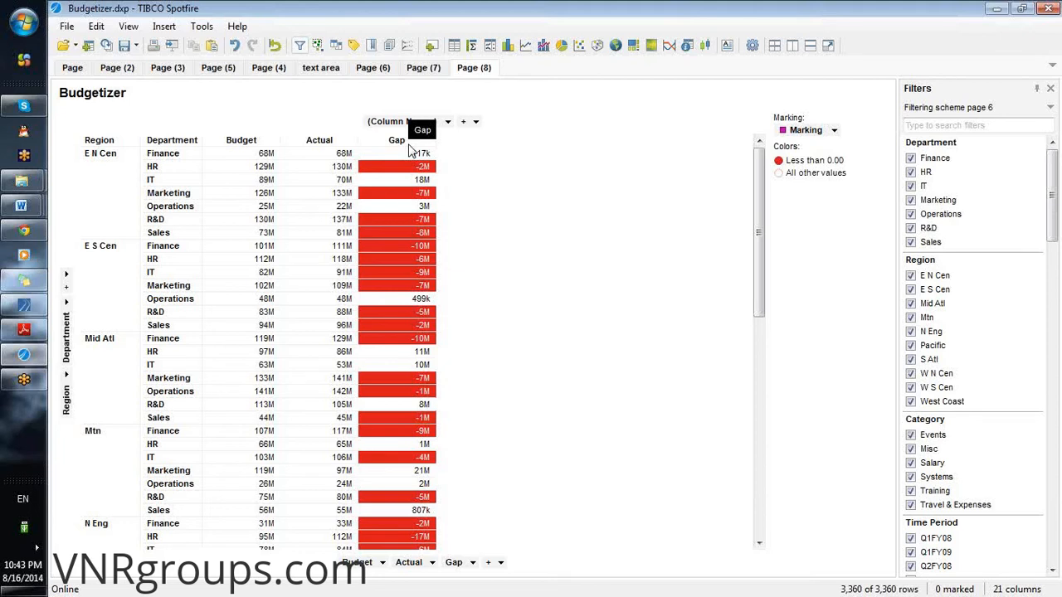
{"action": "right_click", "coordinate": [406, 218]}
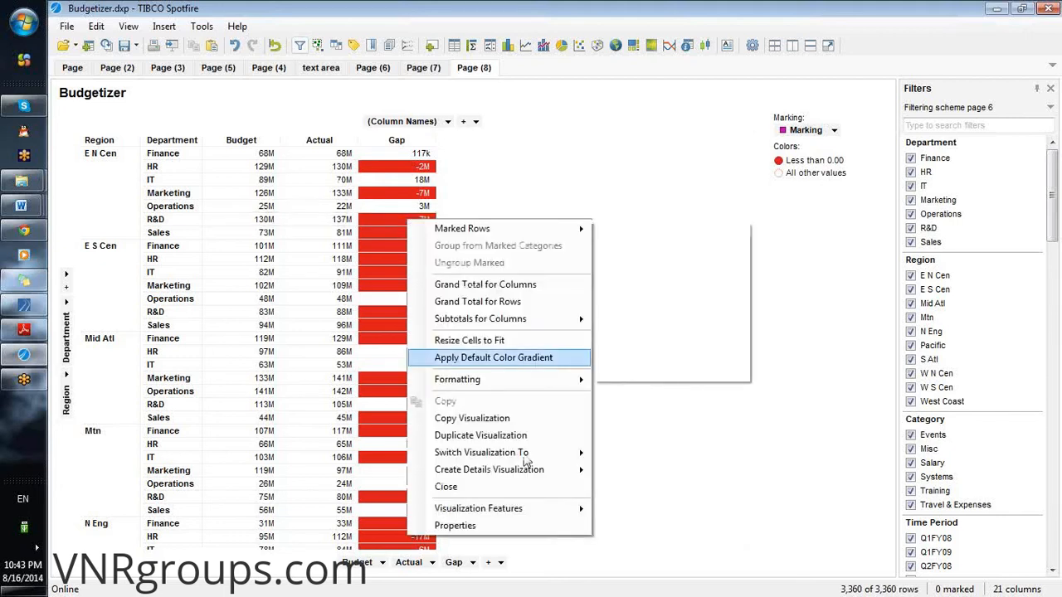
{"action": "mouse_move", "coordinate": [499, 512]}
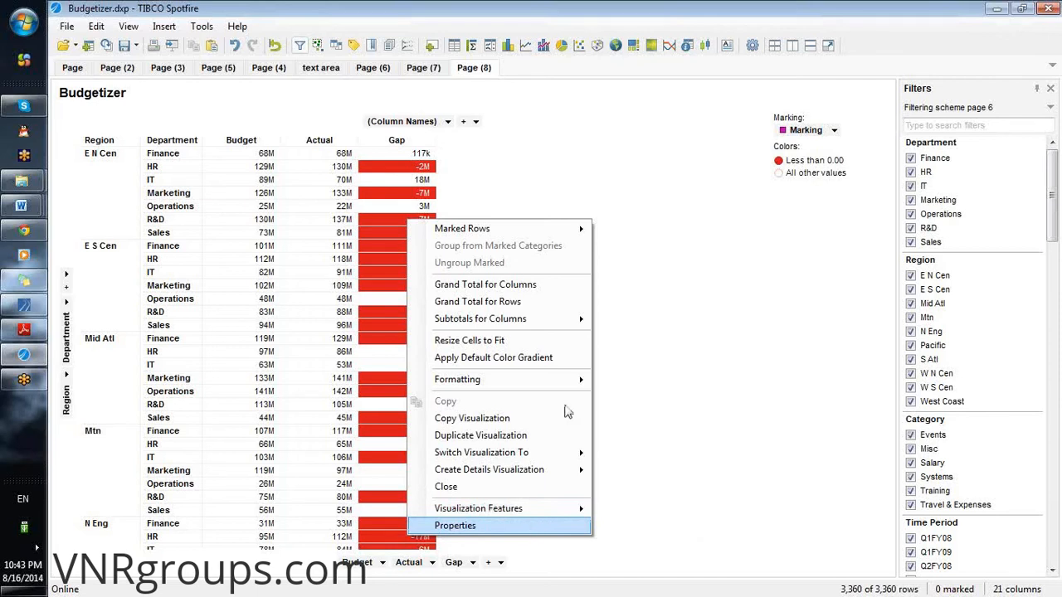
{"action": "left_click", "coordinate": [545, 285]}
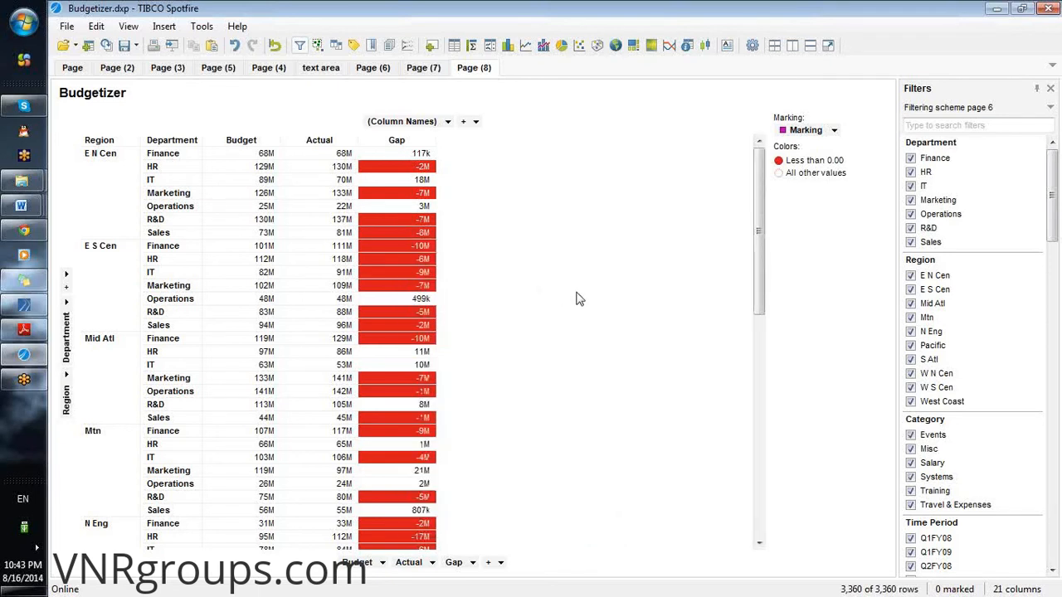
{"action": "left_click", "coordinate": [756, 361]}
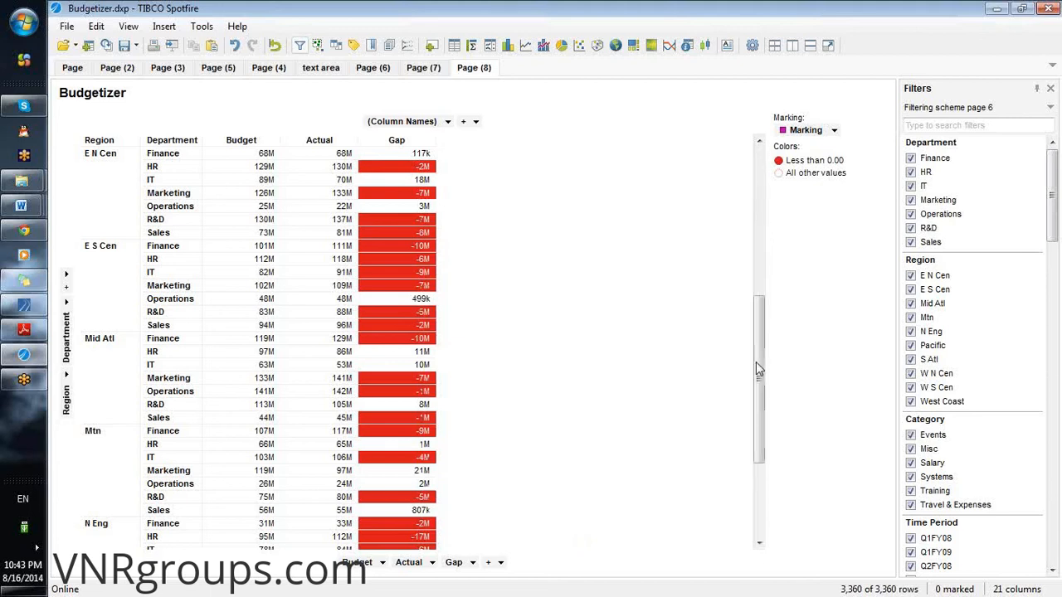
{"action": "left_click", "coordinate": [762, 487]}
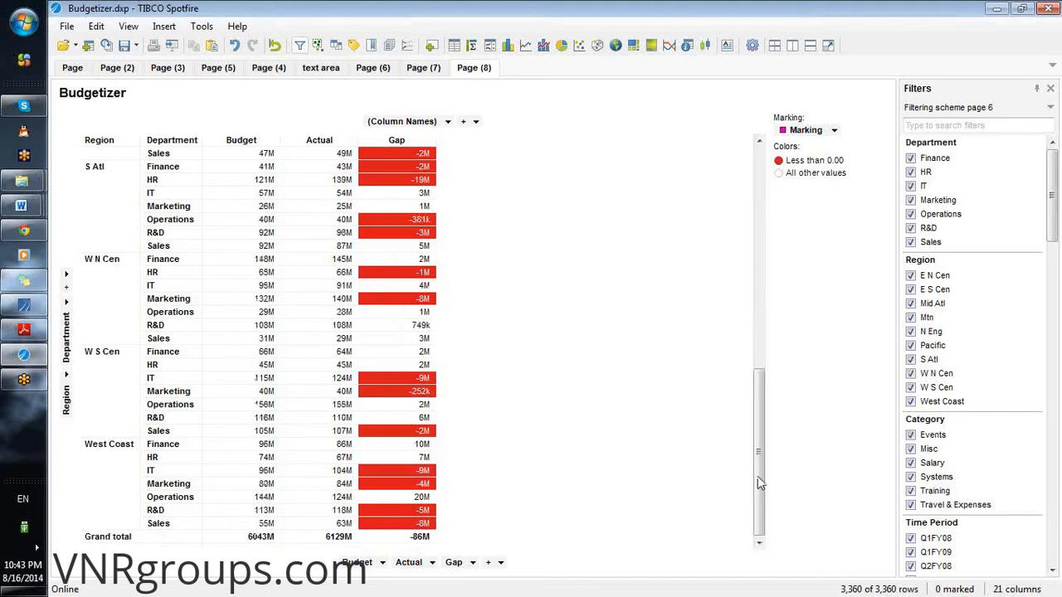
{"action": "right_click", "coordinate": [479, 485]}
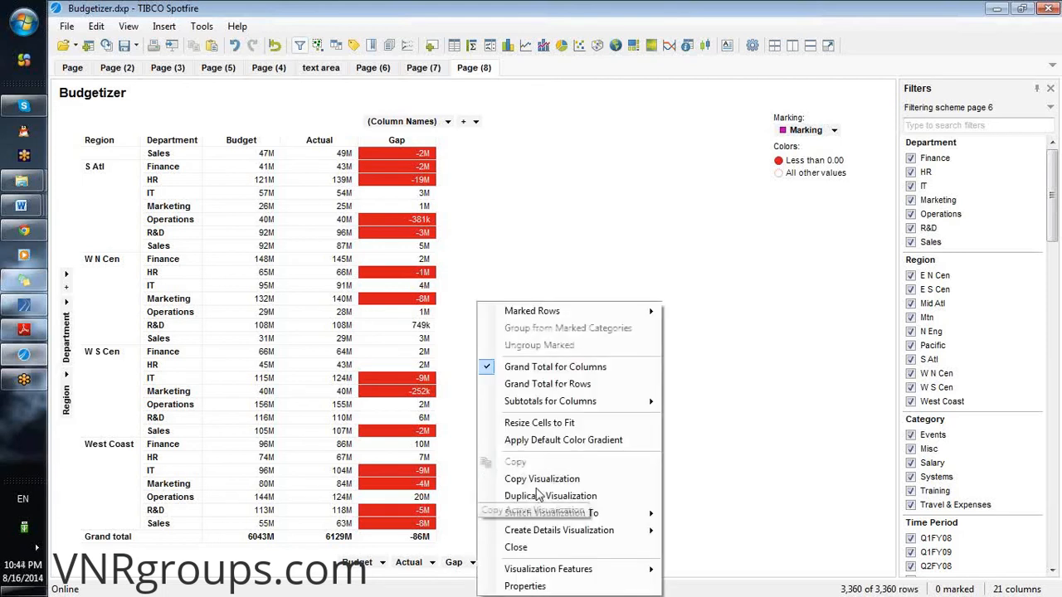
{"action": "left_click", "coordinate": [579, 387]}
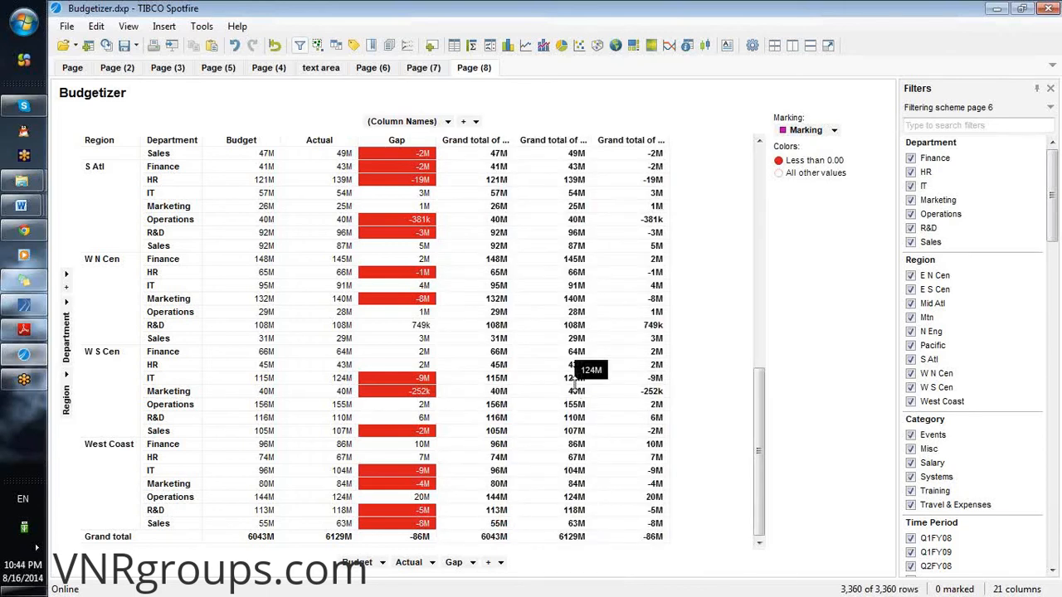
Show subtotals for columns in the cross table using the All option
{"action": "right_click", "coordinate": [704, 365]}
{"action": "mouse_move", "coordinate": [718, 402]}
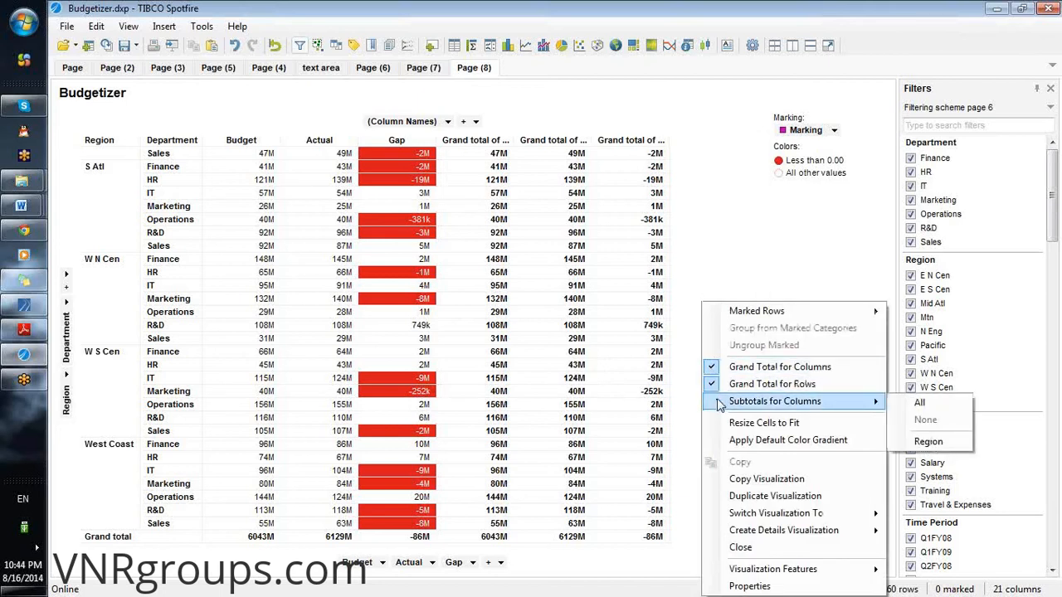
{"action": "left_click", "coordinate": [906, 405]}
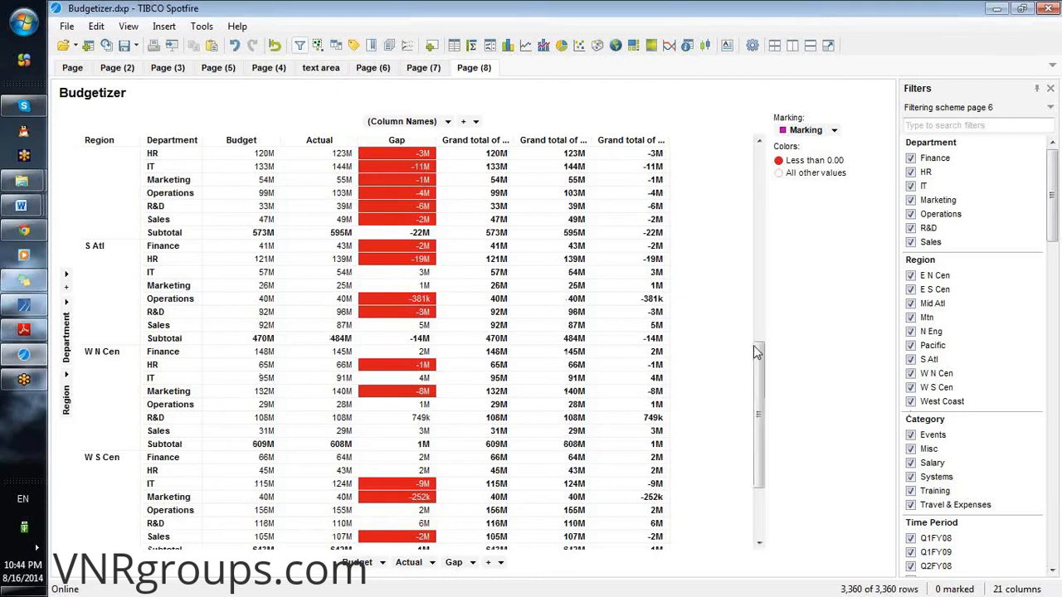
Sort the cross table by Grand total of Budget in ascending order and widen the columns to show the full grand total headers
{"action": "left_click", "coordinate": [762, 525]}
{"action": "left_click", "coordinate": [763, 293]}
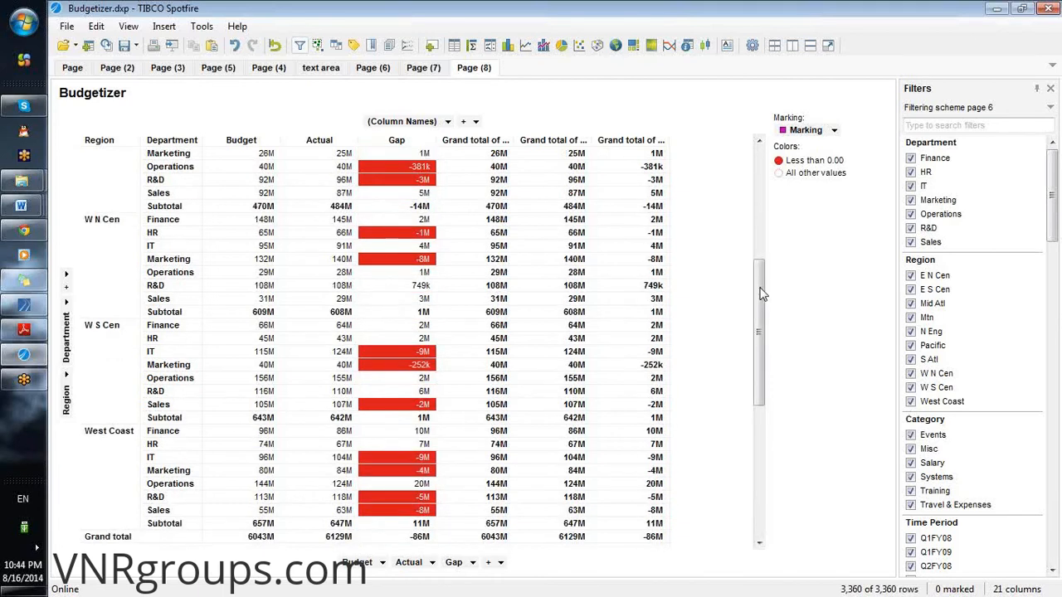
{"action": "left_click", "coordinate": [758, 220]}
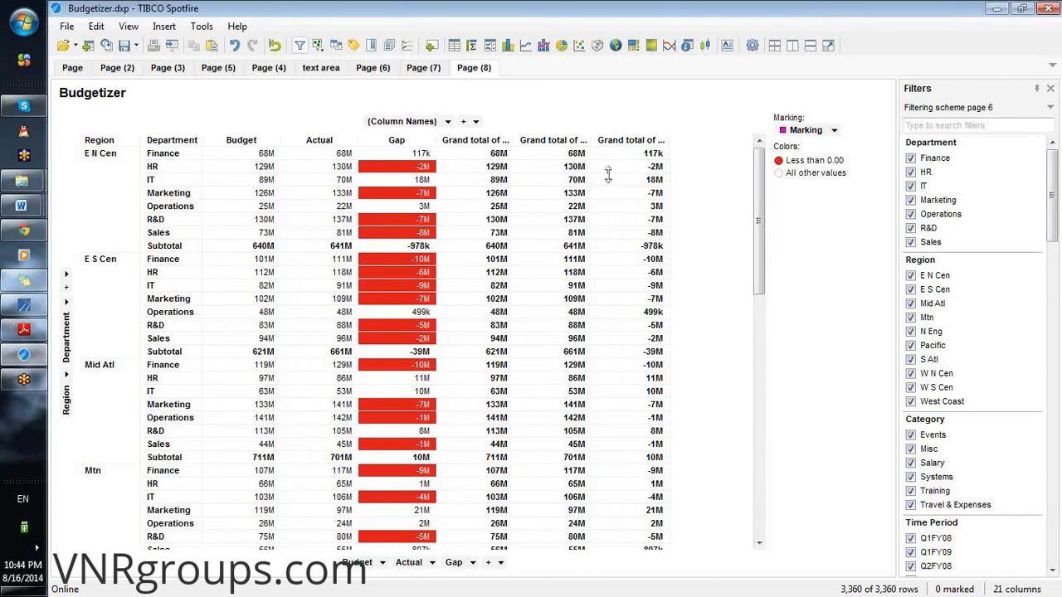
{"action": "right_click", "coordinate": [462, 564]}
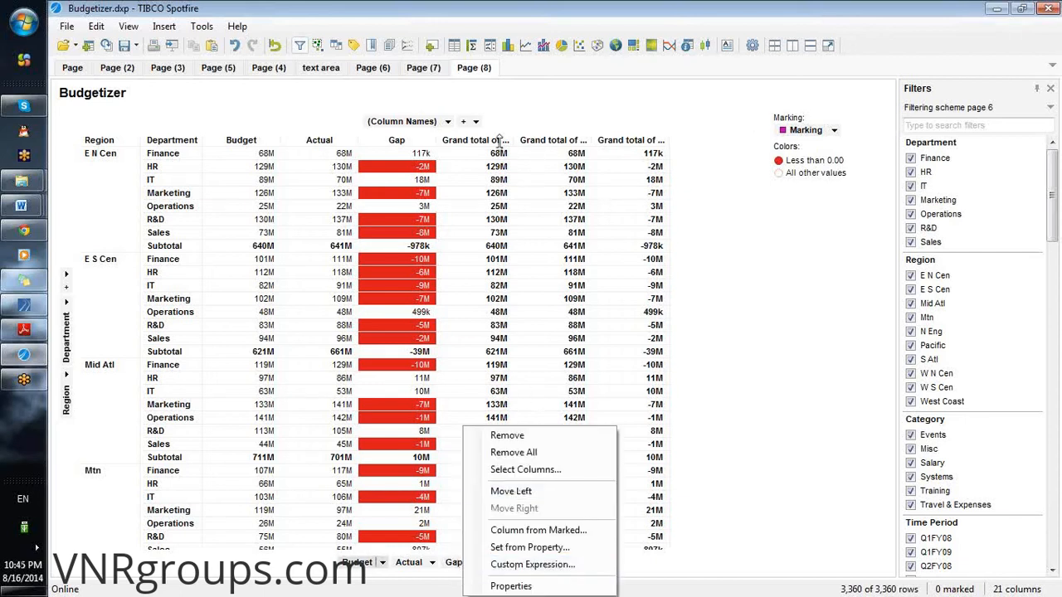
{"action": "left_click", "coordinate": [501, 146]}
{"action": "left_click", "coordinate": [501, 146]}
{"action": "left_click_drag", "start_coordinate": [515, 143], "coordinate": [566, 148]}
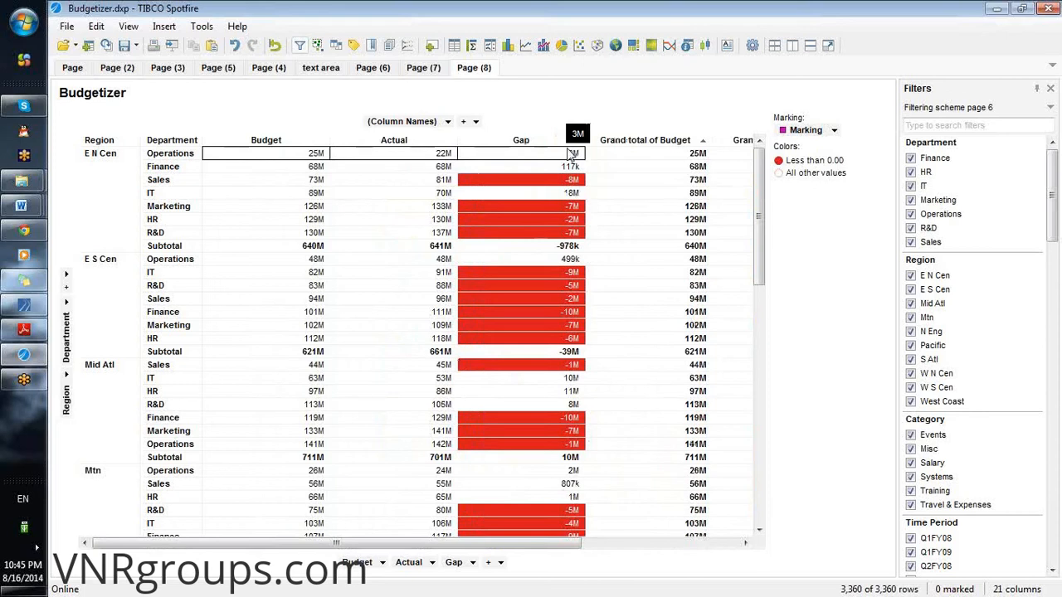
Hide the cross table's legend to make room for the grand total columns
{"action": "left_click", "coordinate": [865, 93]}
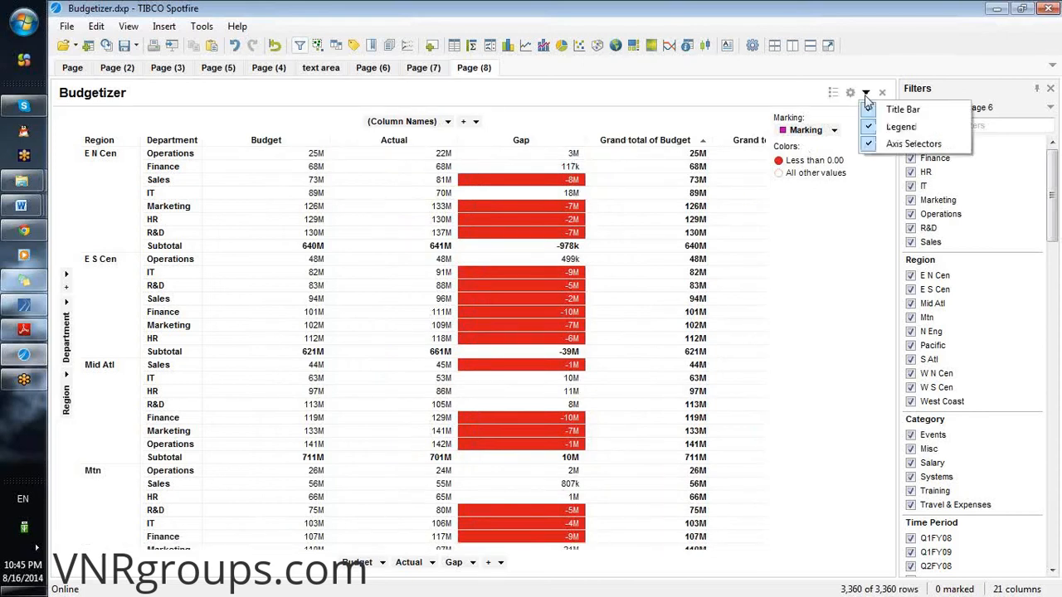
{"action": "left_click", "coordinate": [879, 125]}
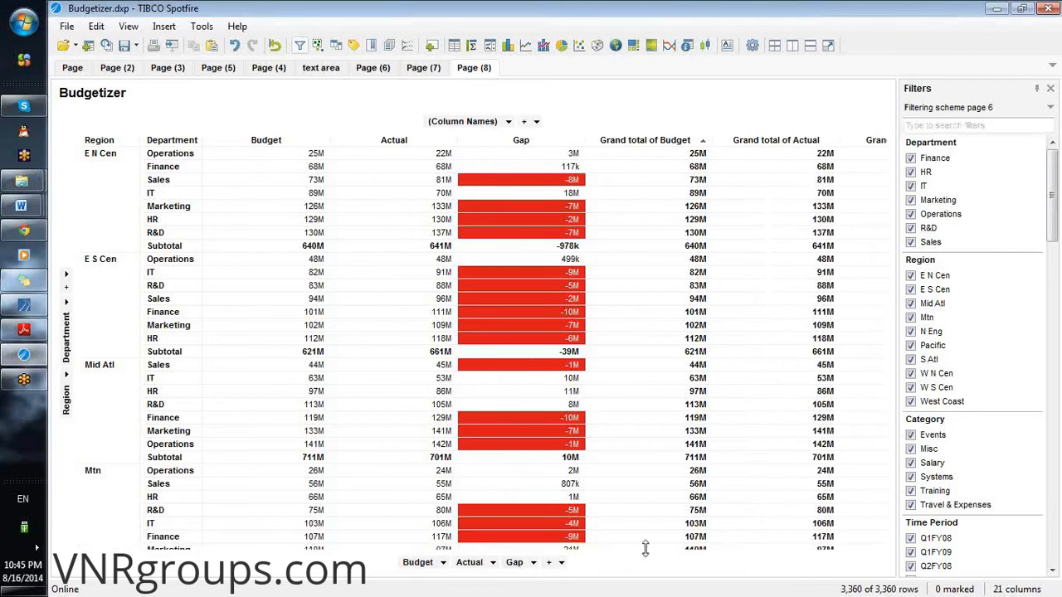
{"action": "mouse_move", "coordinate": [654, 527]}
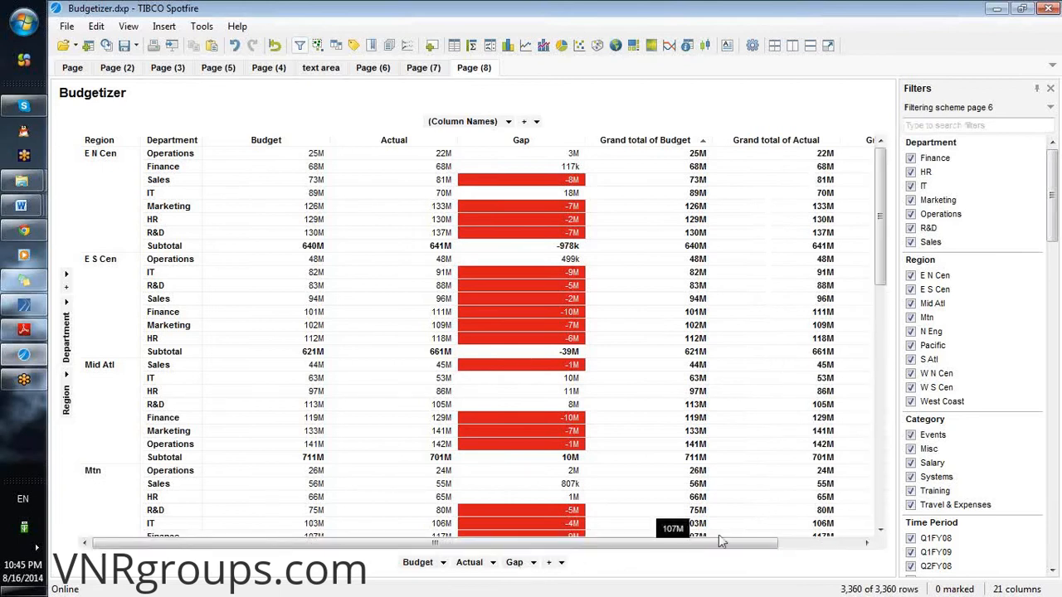
{"action": "left_click", "coordinate": [807, 546]}
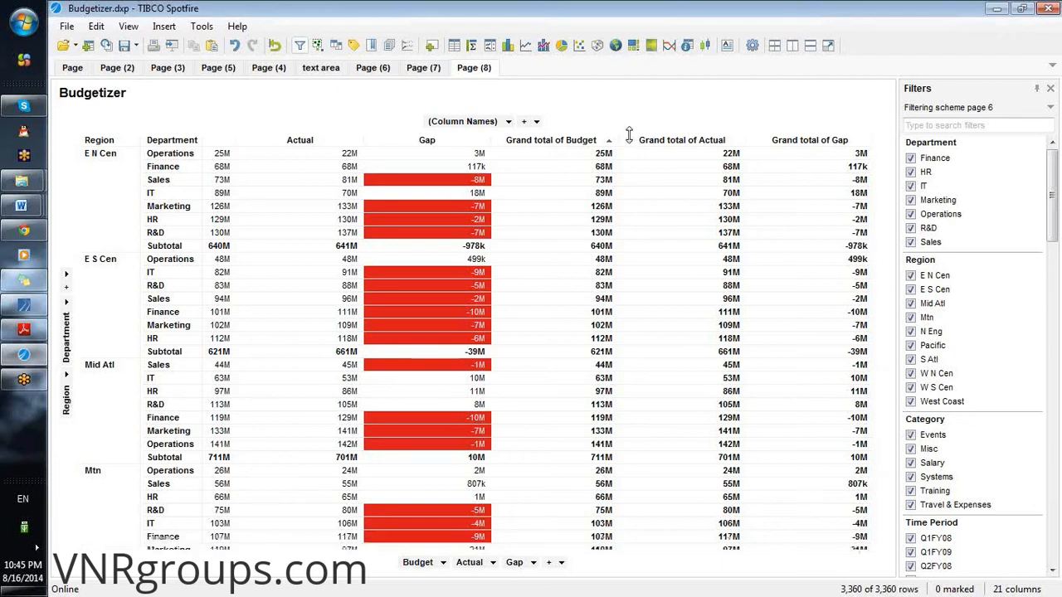
Examine the Column Subtotals settings in the cross table's properties and close the properties
{"action": "right_click", "coordinate": [629, 262]}
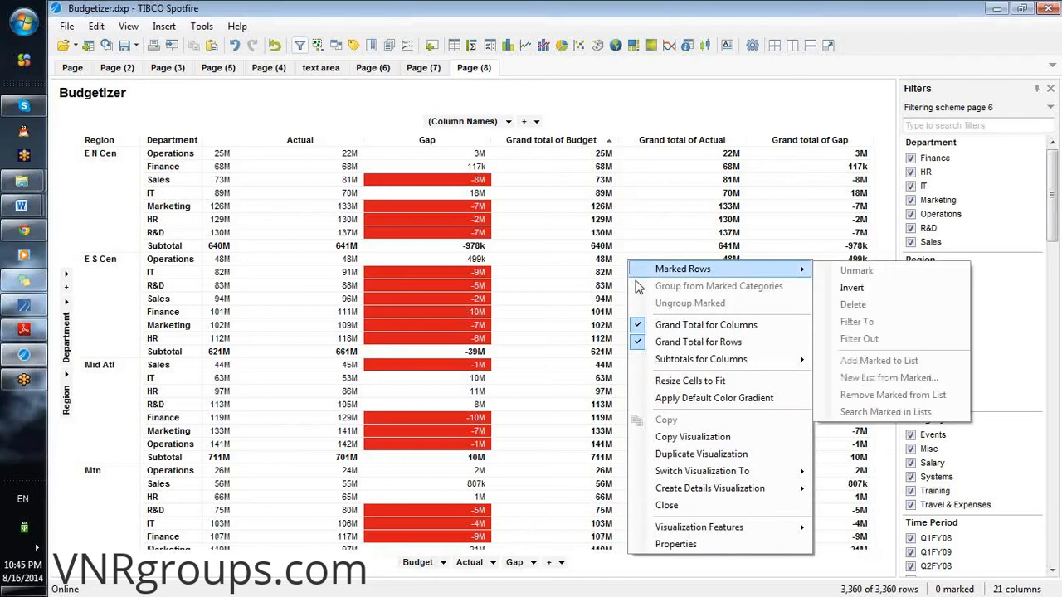
{"action": "mouse_move", "coordinate": [670, 473]}
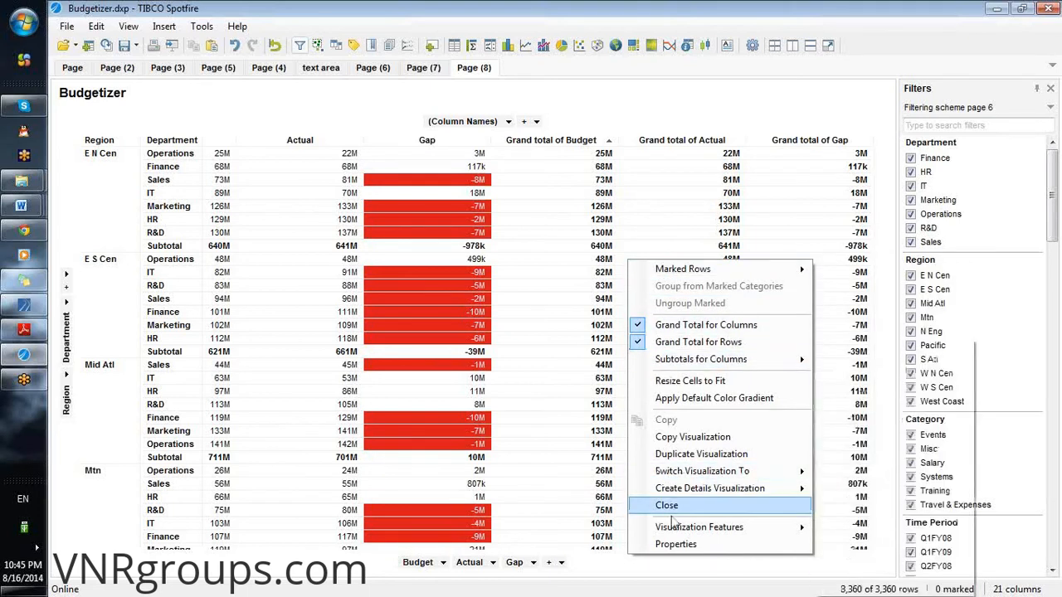
{"action": "mouse_move", "coordinate": [677, 529]}
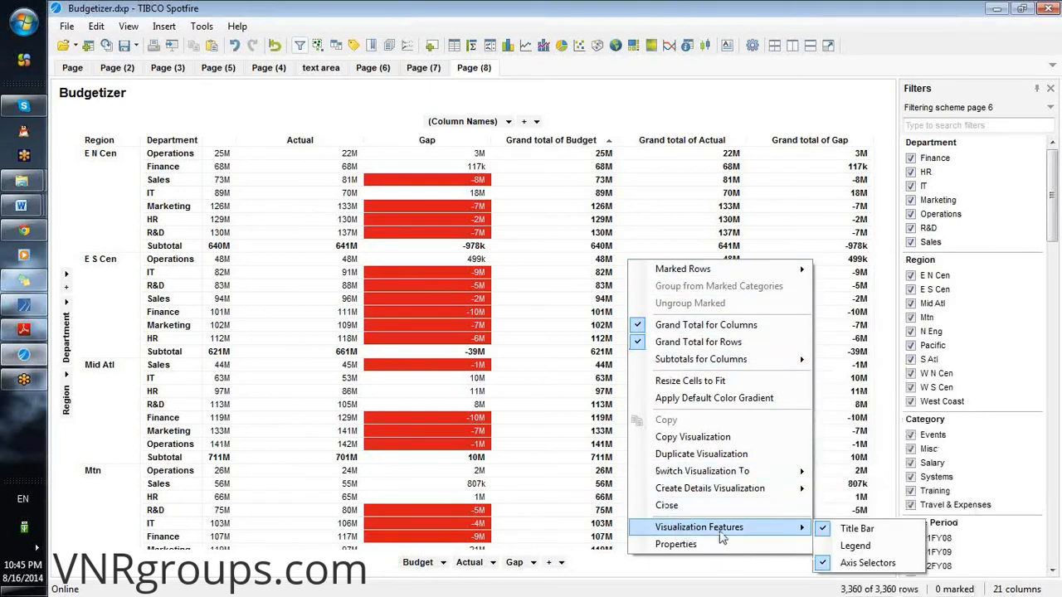
{"action": "left_click", "coordinate": [724, 546]}
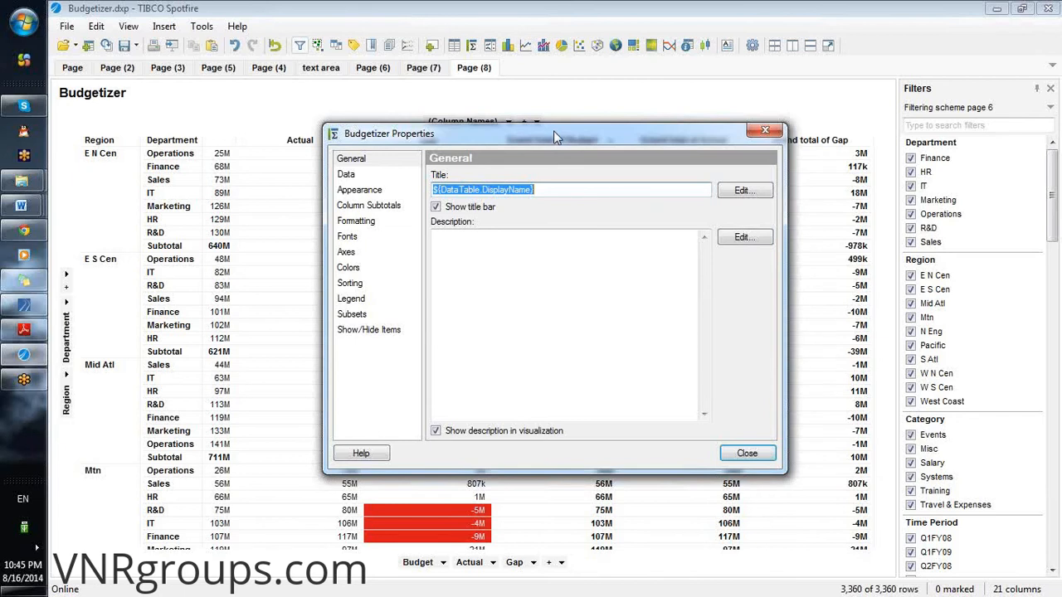
{"action": "left_click_drag", "start_coordinate": [554, 131], "coordinate": [613, 231]}
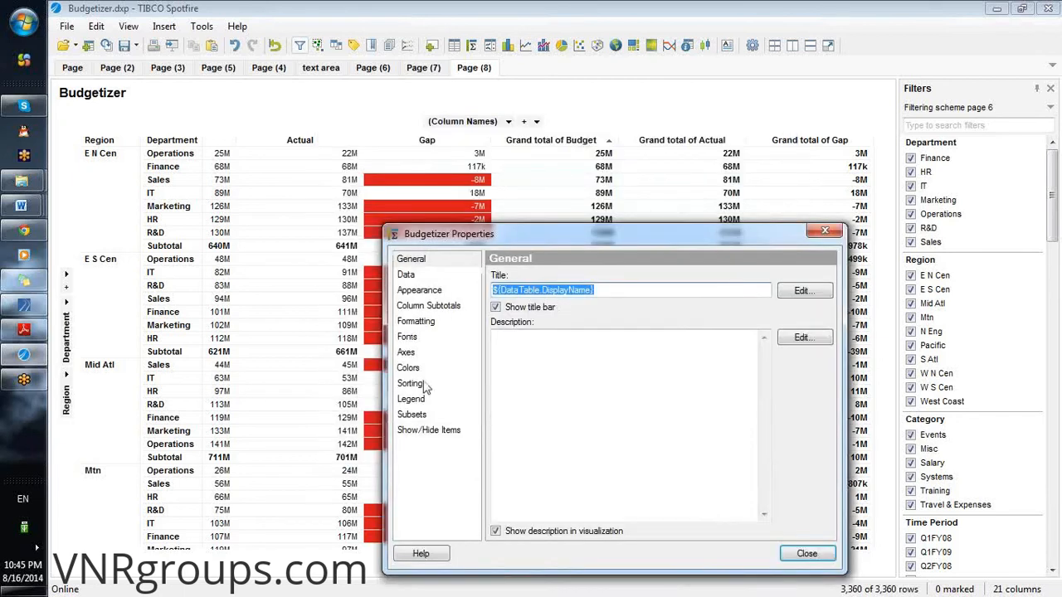
{"action": "left_click", "coordinate": [428, 306]}
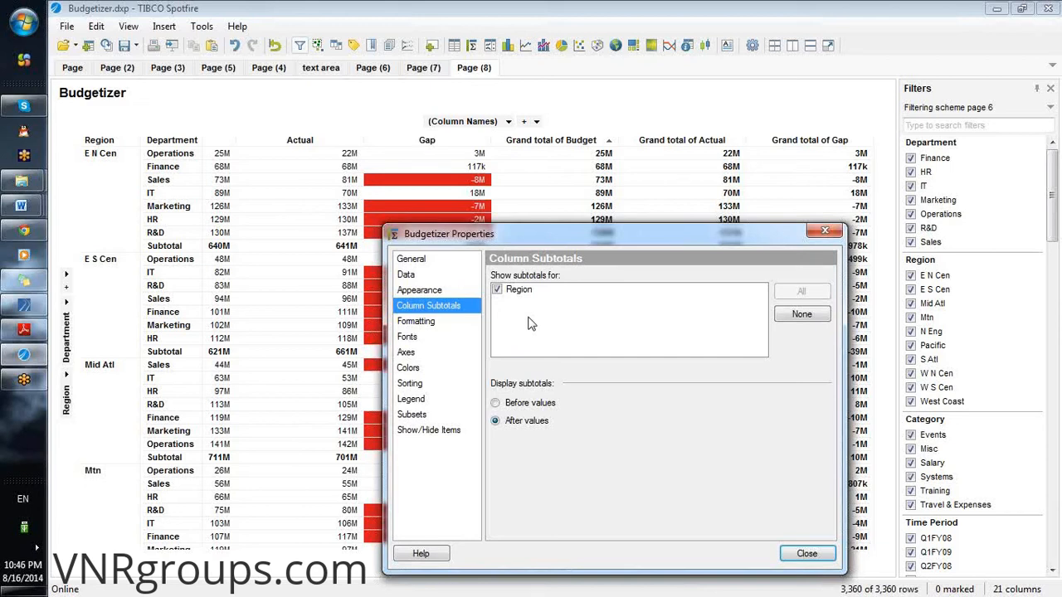
{"action": "left_click", "coordinate": [824, 234]}
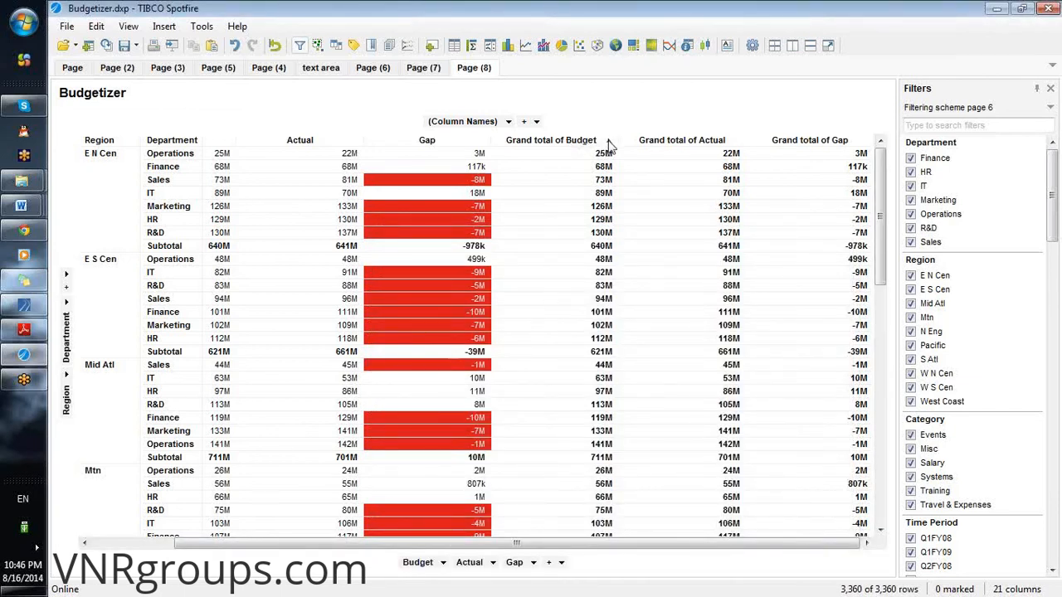
Cycle the sorting by Grand total of Budget through descending and unsorted, ending with ascending order
{"action": "left_click", "coordinate": [610, 145]}
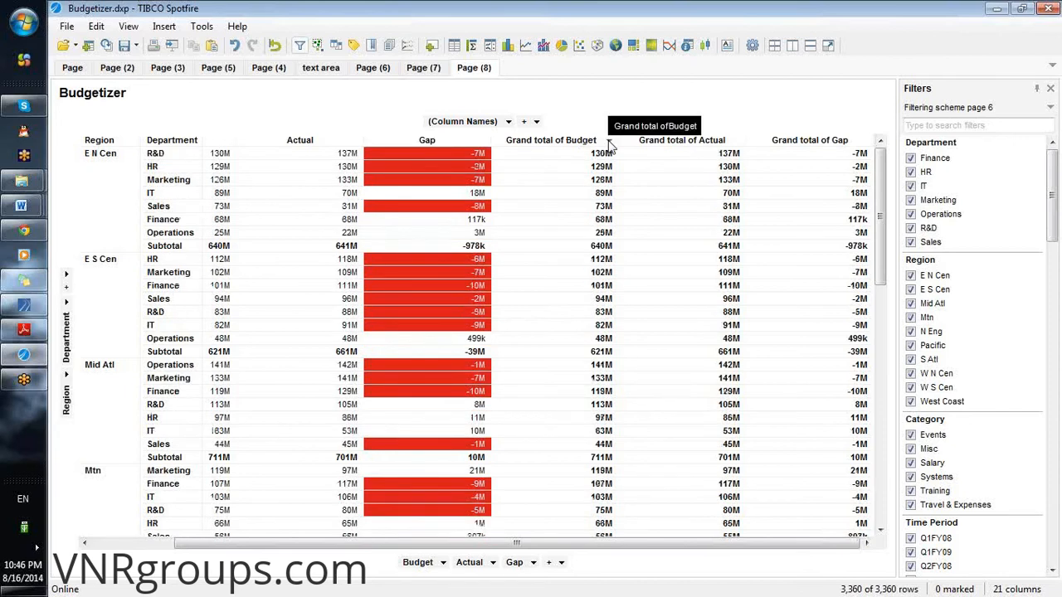
{"action": "left_click", "coordinate": [610, 145]}
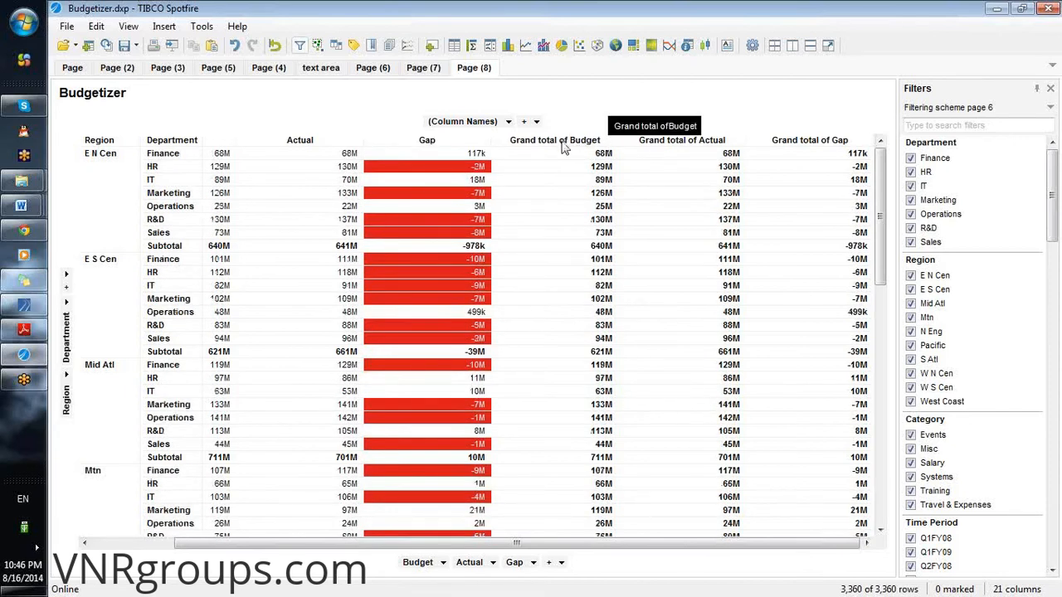
{"action": "left_click", "coordinate": [564, 147]}
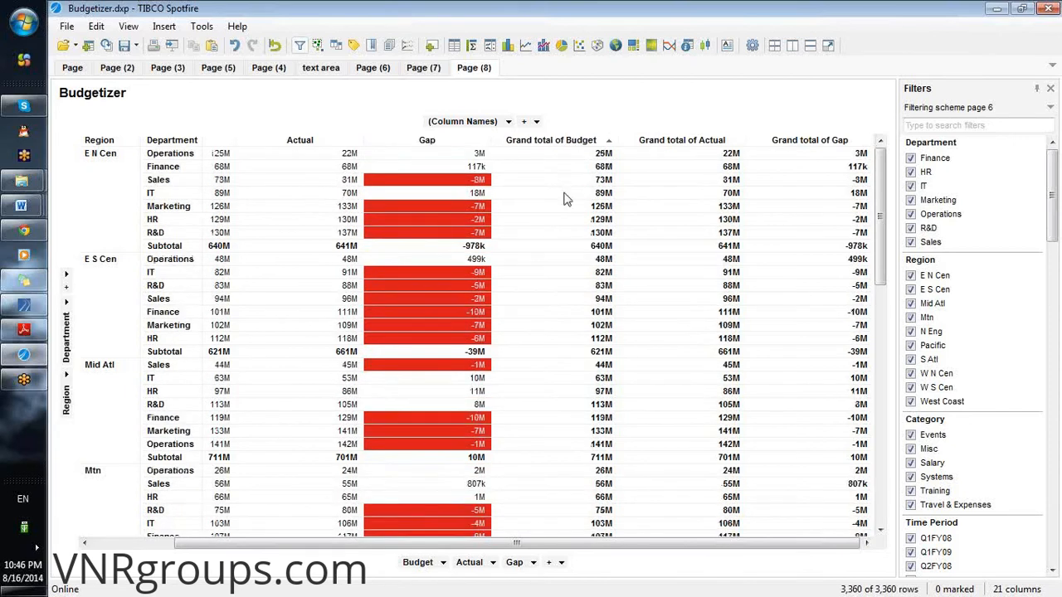
{"action": "left_click", "coordinate": [571, 146]}
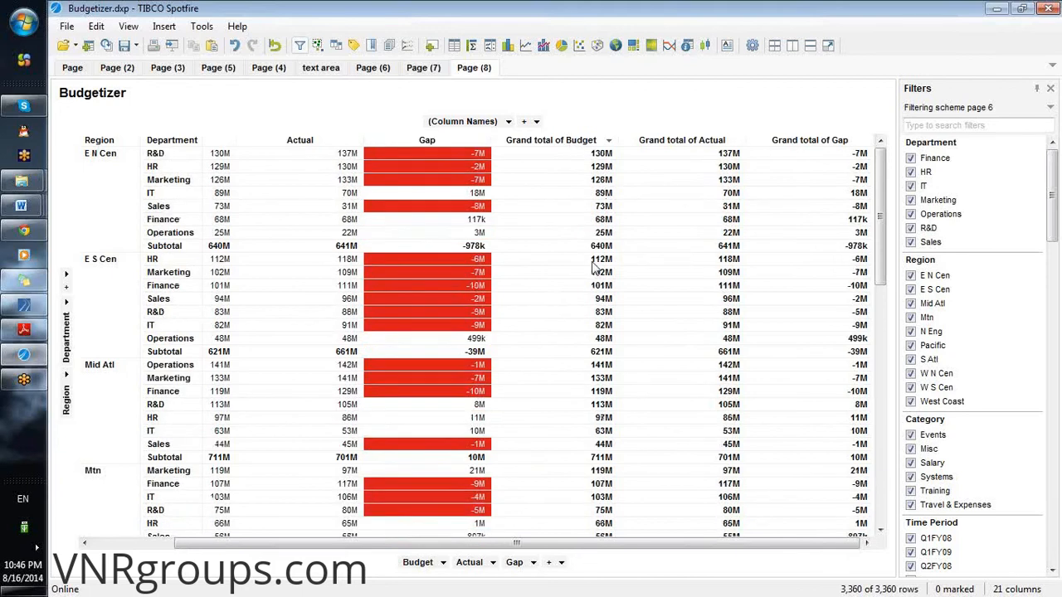
{"action": "left_click", "coordinate": [604, 143]}
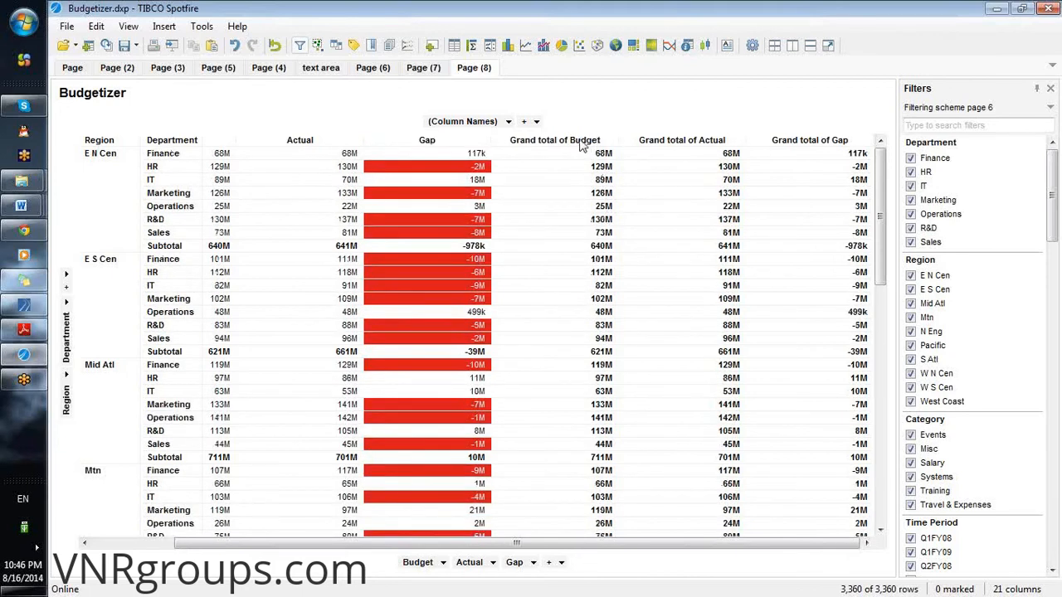
{"action": "left_click", "coordinate": [610, 146]}
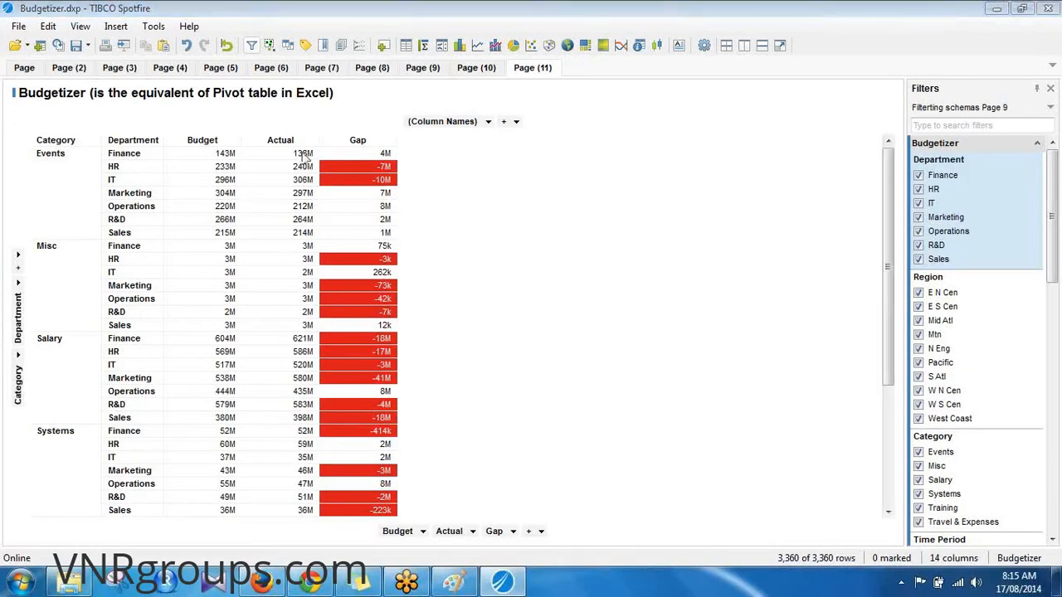
Turn on grand totals for columns and rows and show all column subtotals in the cross table by Category and Department
{"action": "right_click", "coordinate": [303, 151]}
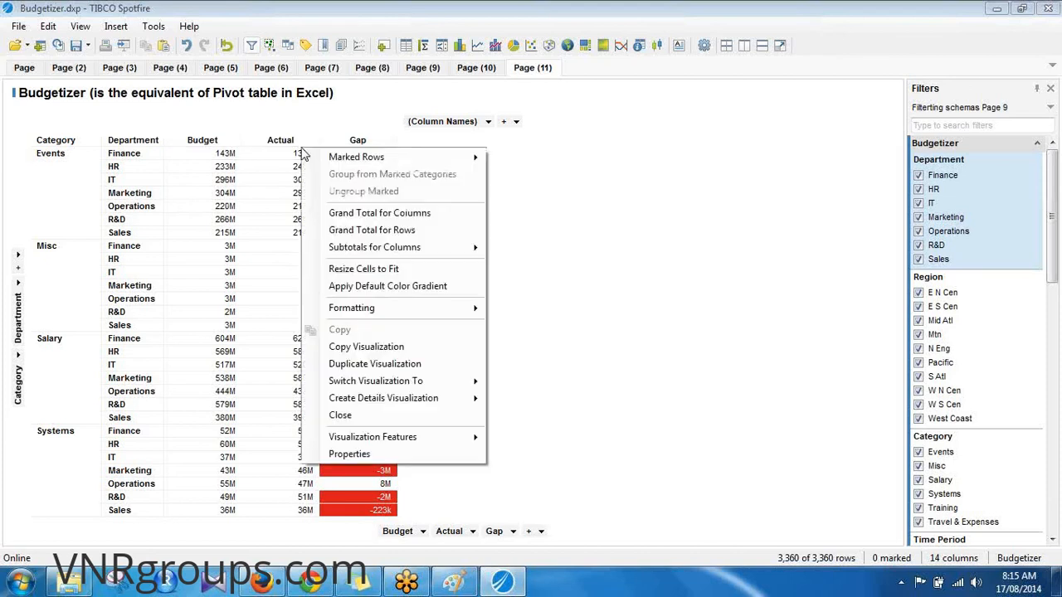
{"action": "left_click", "coordinate": [343, 211]}
{"action": "right_click", "coordinate": [291, 209]}
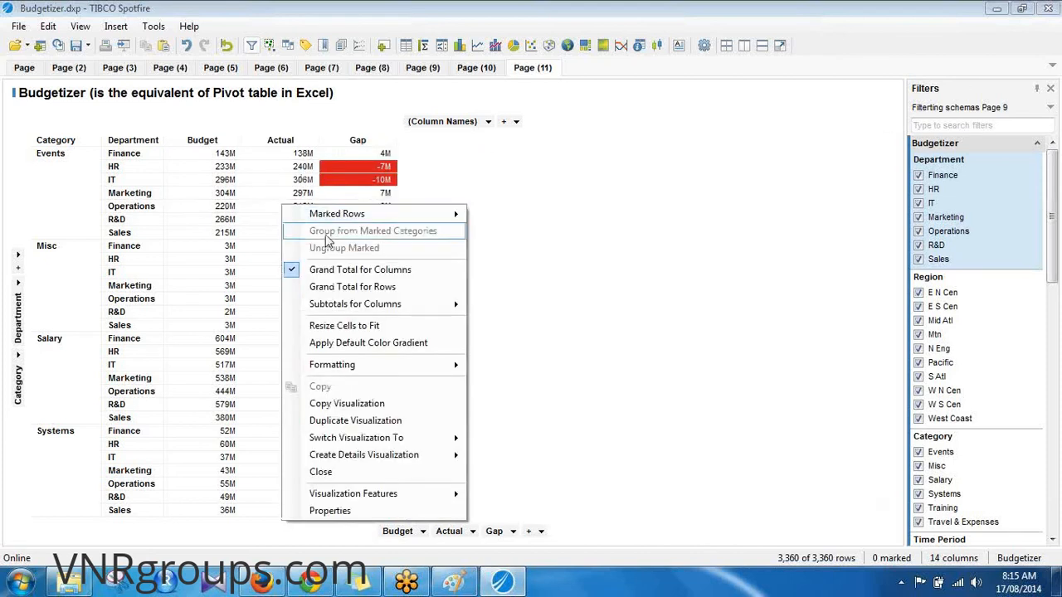
{"action": "left_click", "coordinate": [349, 283]}
{"action": "right_click", "coordinate": [292, 219]}
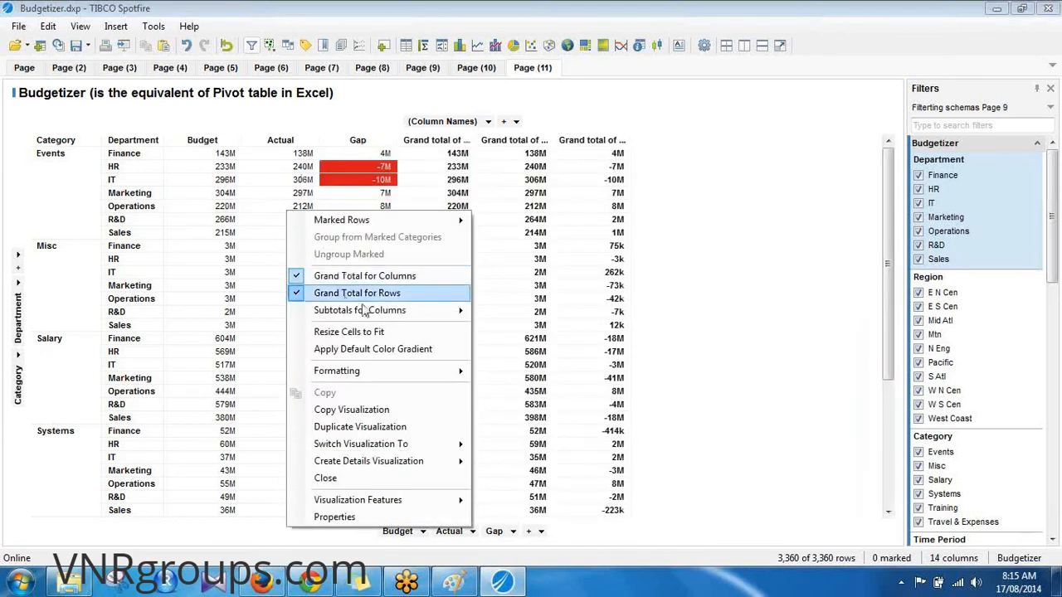
{"action": "mouse_move", "coordinate": [366, 309]}
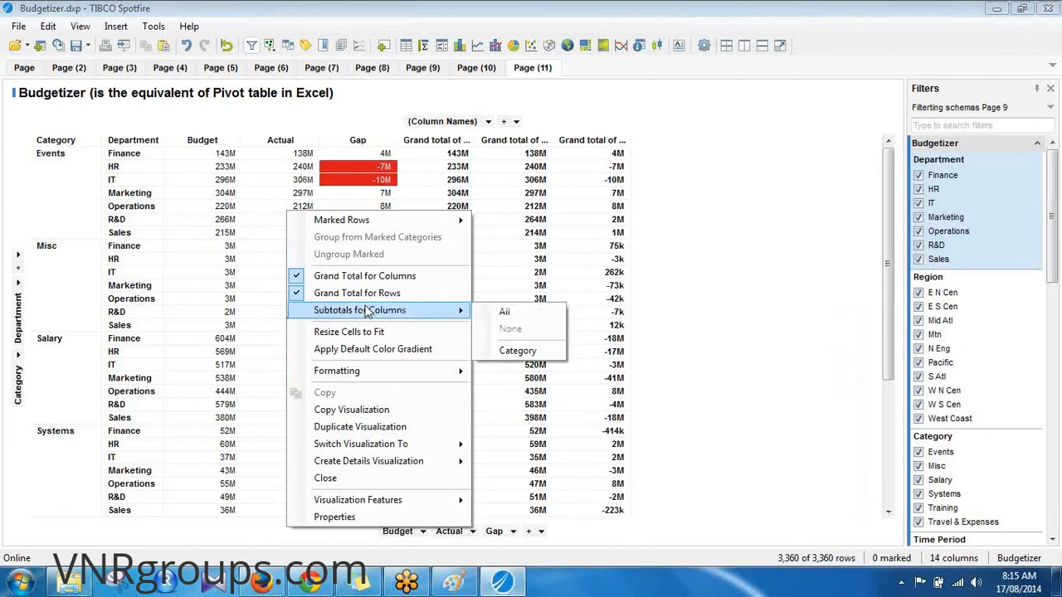
{"action": "left_click", "coordinate": [505, 314]}
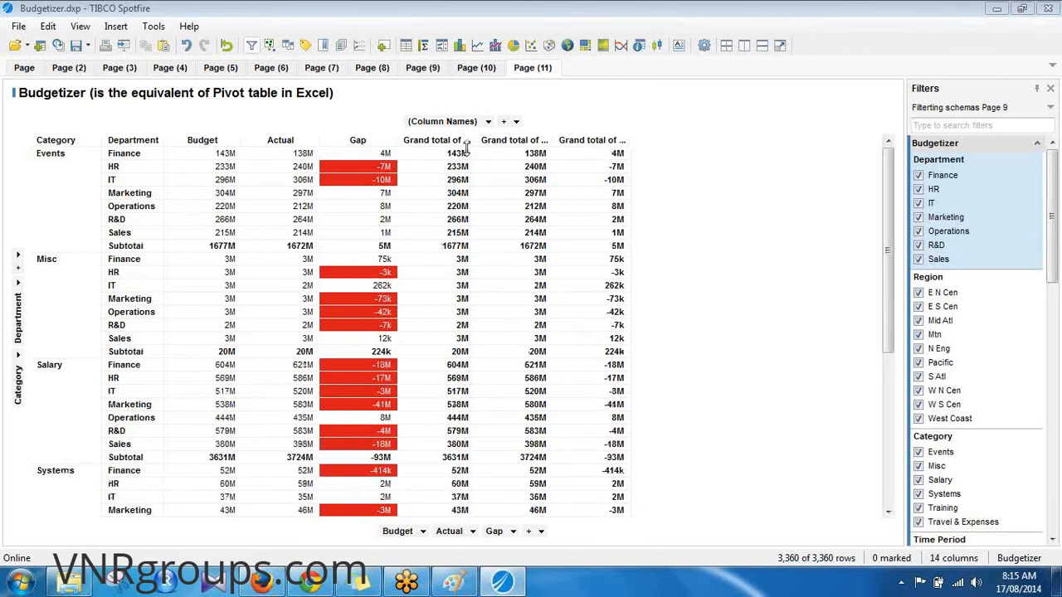
Increase the cross table's header row height and adjust the column widths so the grand total headings wrap in full
{"action": "left_click_drag", "start_coordinate": [467, 149], "coordinate": [469, 170]}
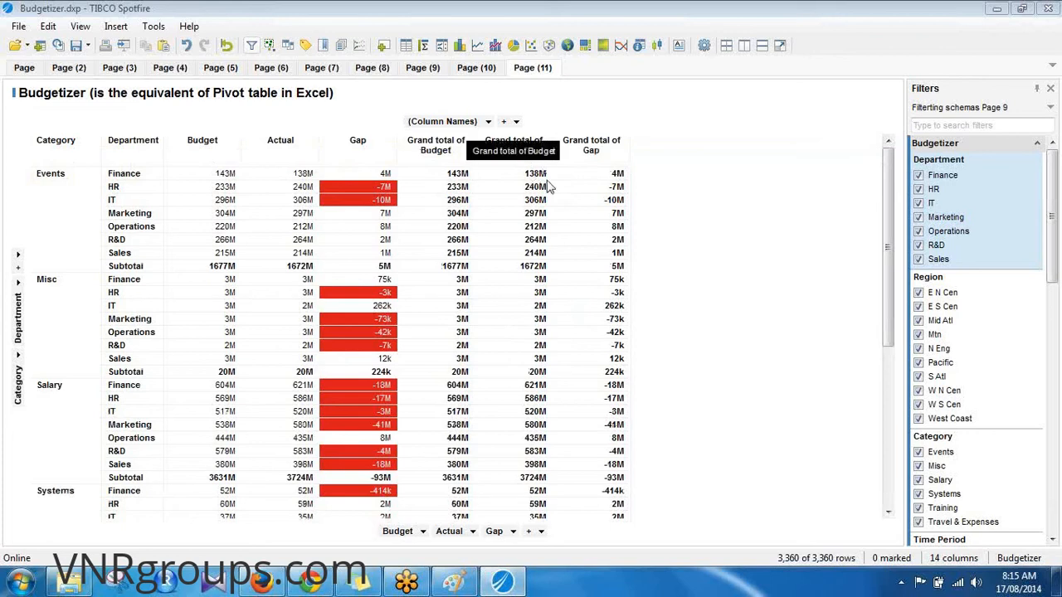
{"action": "mouse_move", "coordinate": [445, 167]}
{"action": "left_mouse_down"}
{"action": "mouse_move", "coordinate": [447, 213]}
{"action": "mouse_move", "coordinate": [449, 165]}
{"action": "left_mouse_up"}
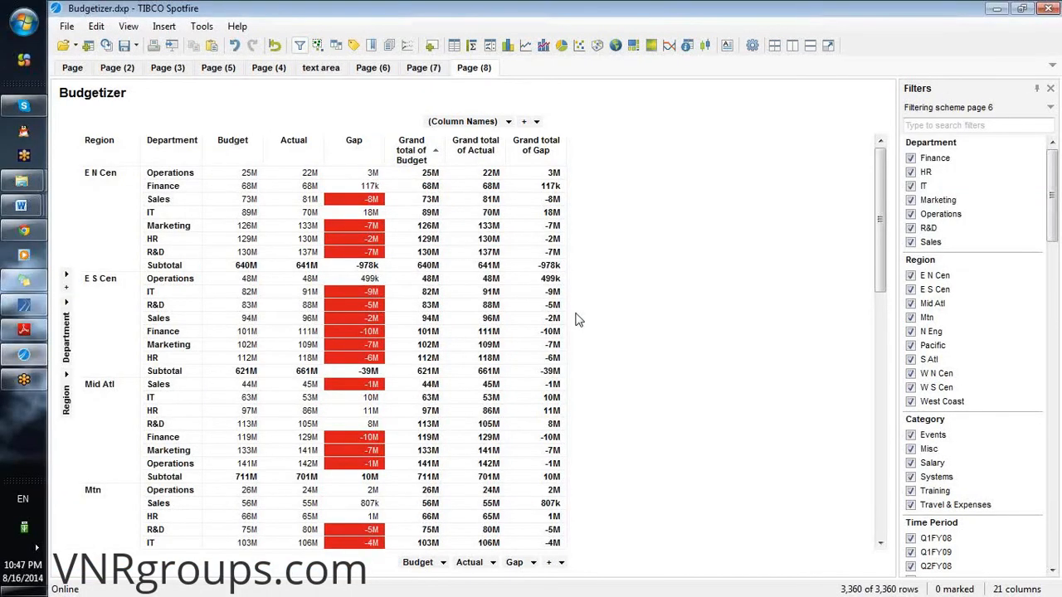
{"action": "left_click_drag", "start_coordinate": [505, 151], "coordinate": [508, 182]}
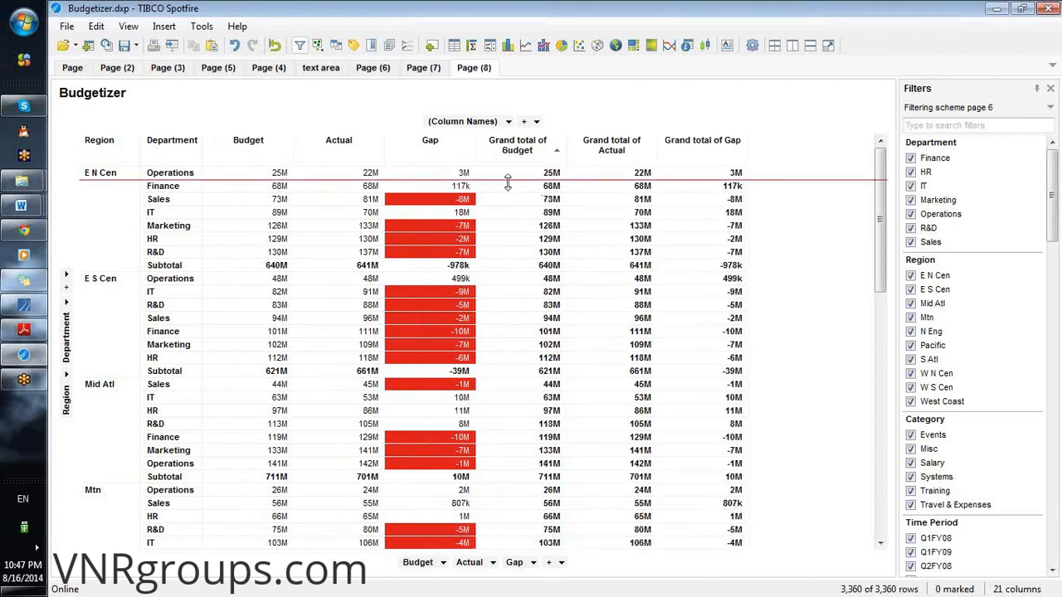
{"action": "left_click_drag", "start_coordinate": [508, 183], "coordinate": [509, 196]}
{"action": "key", "text": "ctrl+z"}
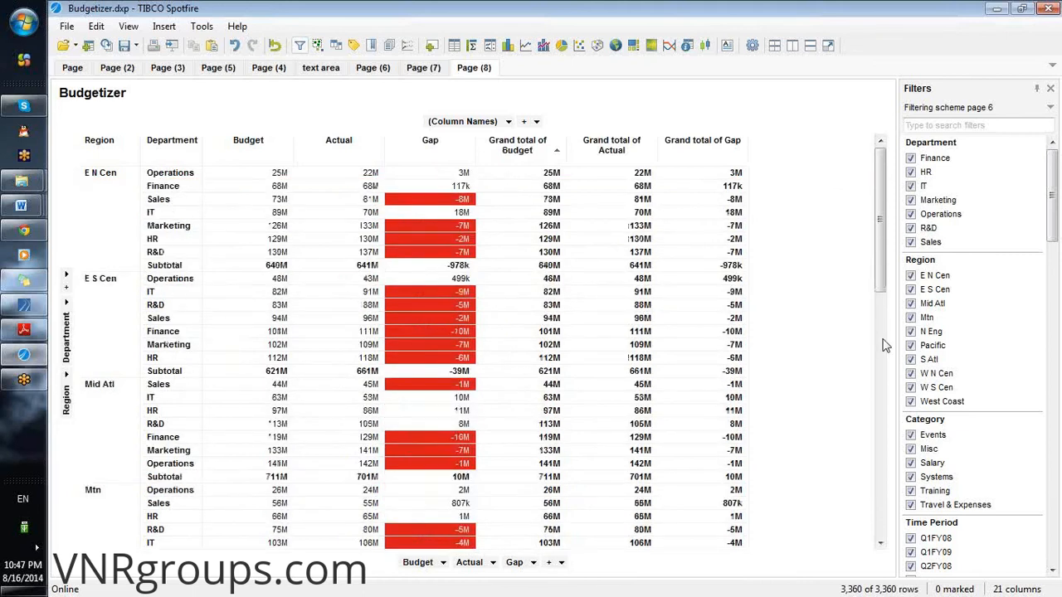
{"action": "left_click", "coordinate": [886, 345]}
{"action": "left_click", "coordinate": [881, 177]}
{"action": "left_click_drag", "start_coordinate": [975, 227], "coordinate": [1017, 227]}
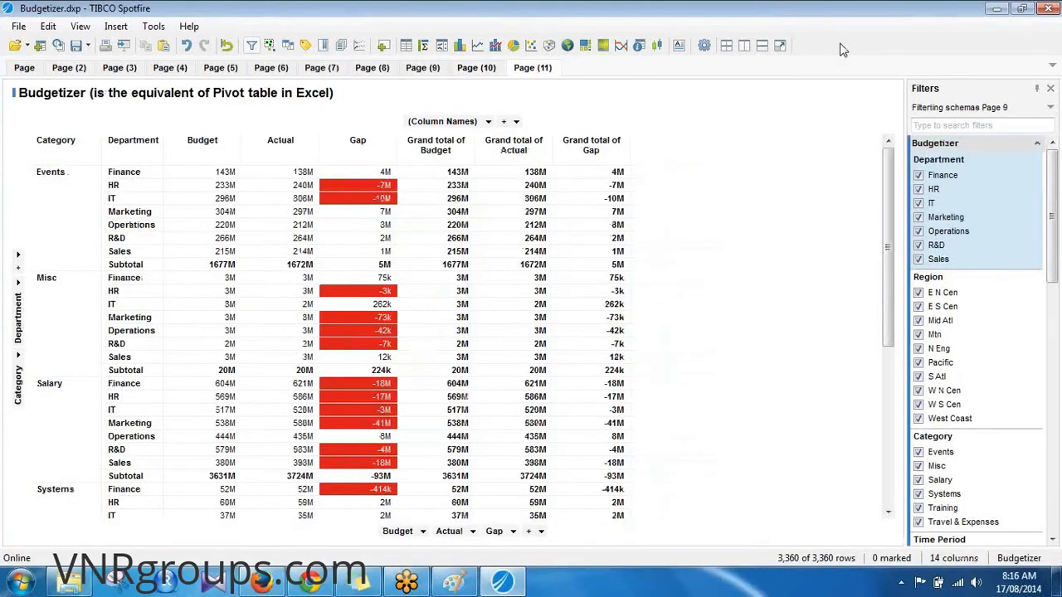
Switch to the Paint topic list and tick off "cross tables" with a green brush mark
{"action": "key", "text": "alt+Tab"}
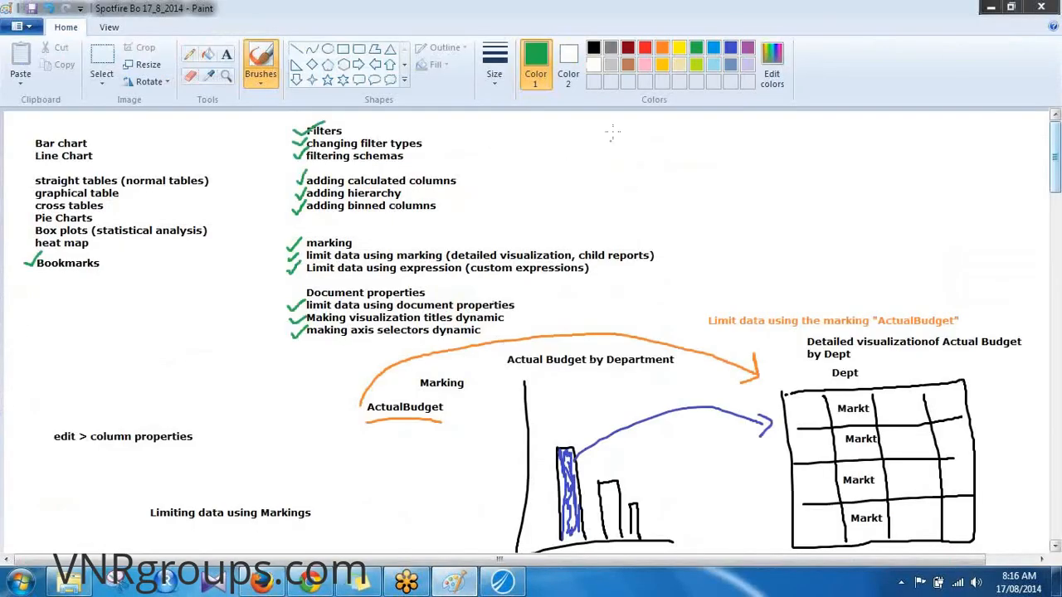
{"action": "left_click", "coordinate": [258, 73]}
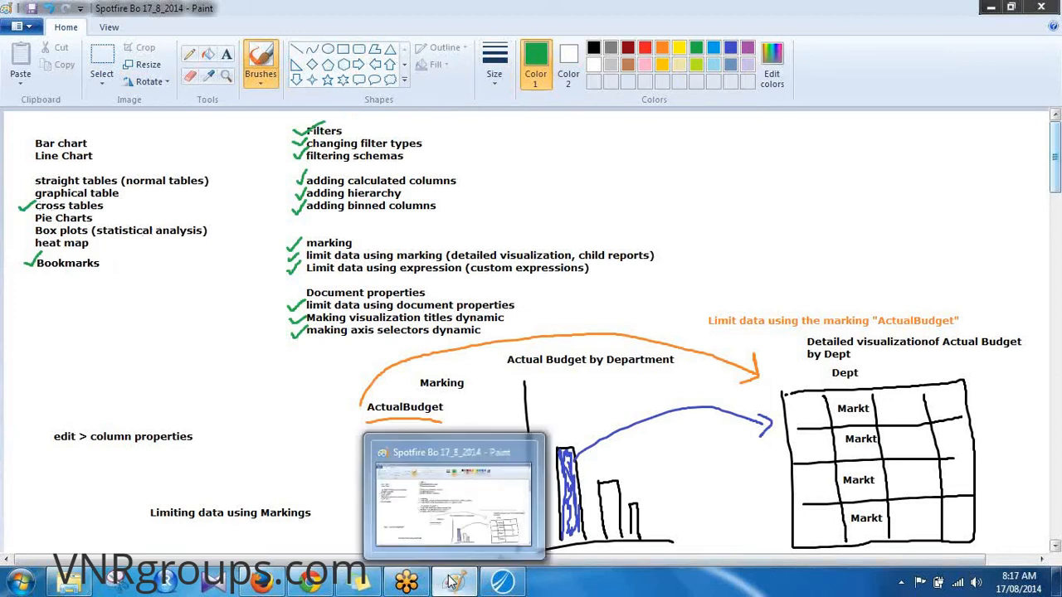
Switch back to TIBCO Spotfire and add a new page to the Budgetizer analysis
{"action": "left_click", "coordinate": [493, 585]}
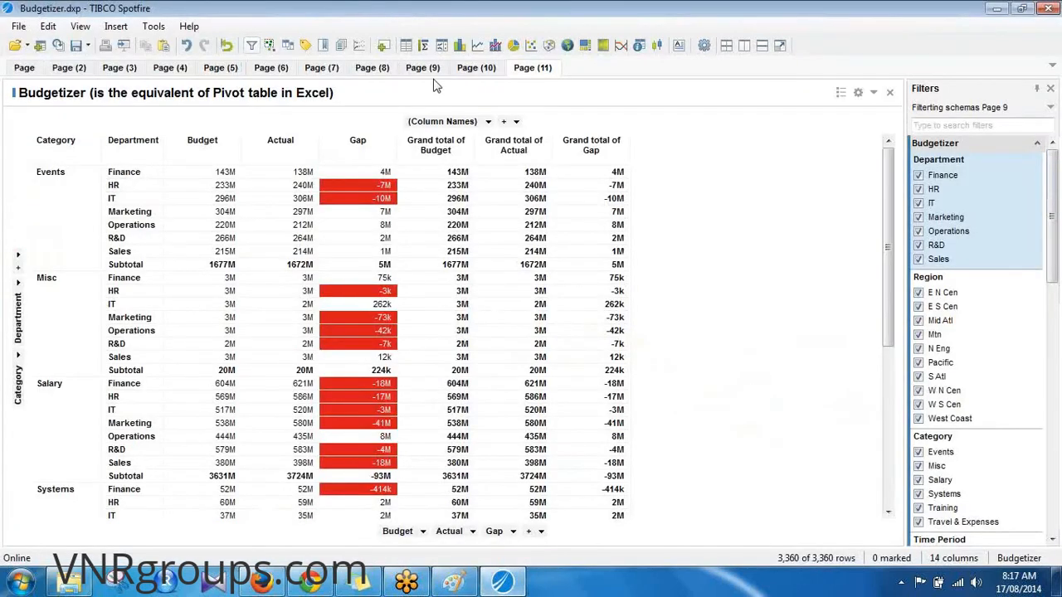
{"action": "left_click", "coordinate": [383, 46]}
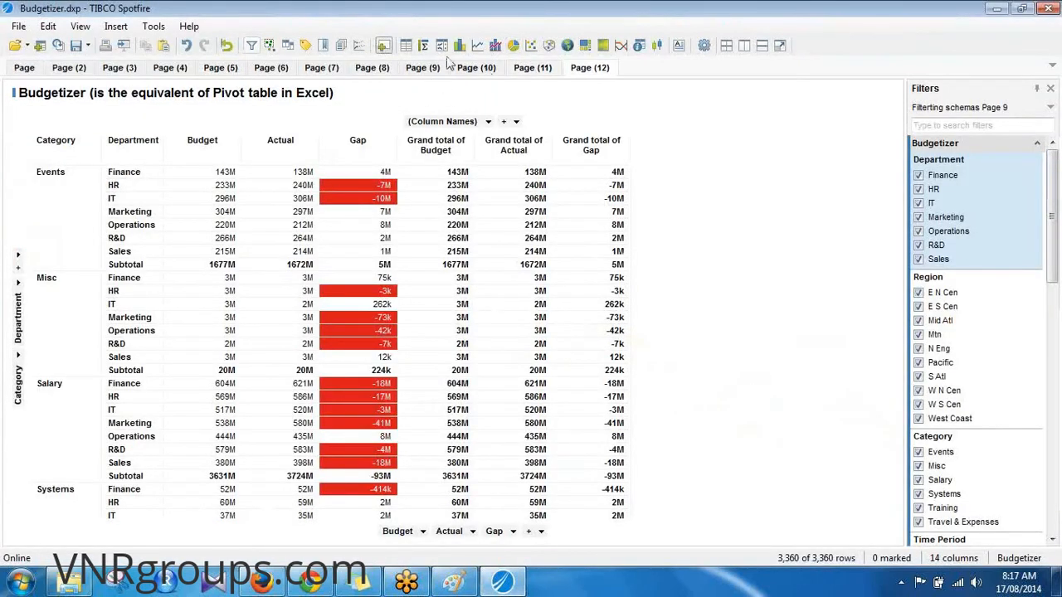
Add a pie chart of Sum(Budgeted Spend) per Department to the new page and widen its legend
{"action": "left_click", "coordinate": [76, 45]}
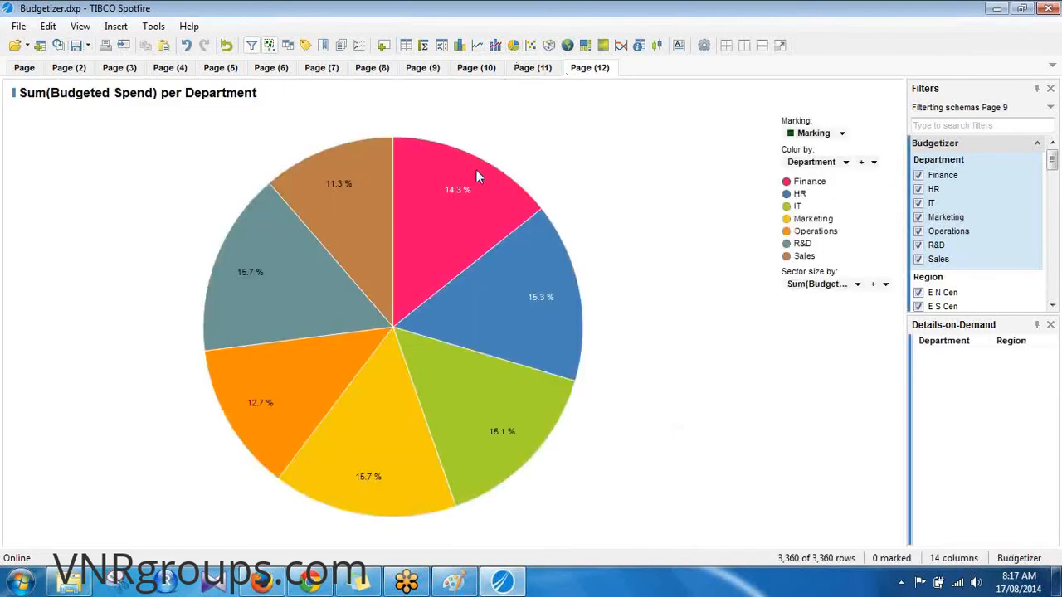
{"action": "mouse_move", "coordinate": [429, 191]}
{"action": "left_click_drag", "start_coordinate": [776, 194], "coordinate": [692, 194]}
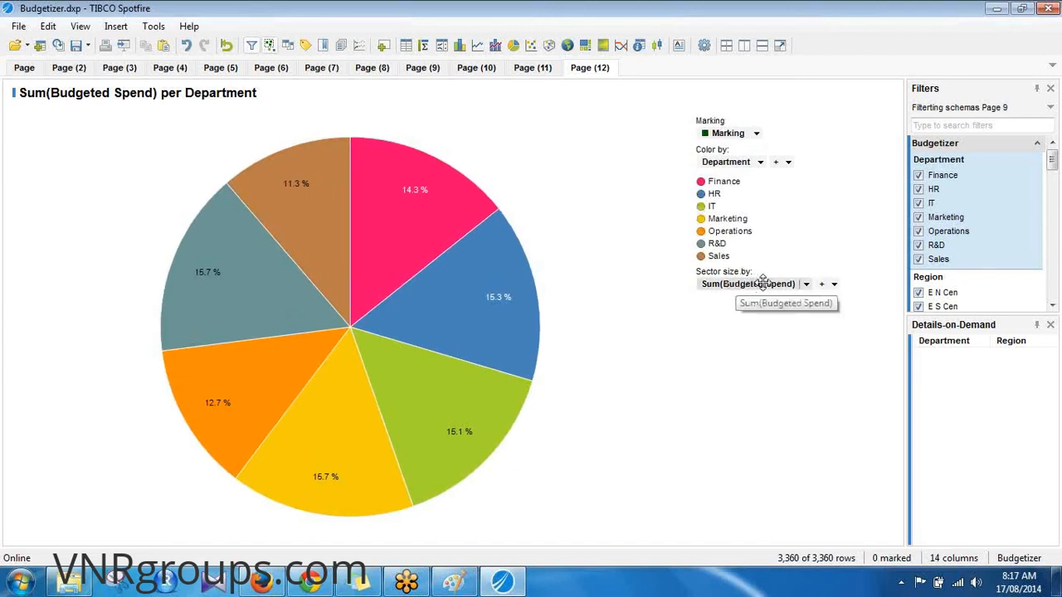
Duplicate the pie chart and size the copy's sectors by the sum of Actual Spend
{"action": "right_click", "coordinate": [262, 271]}
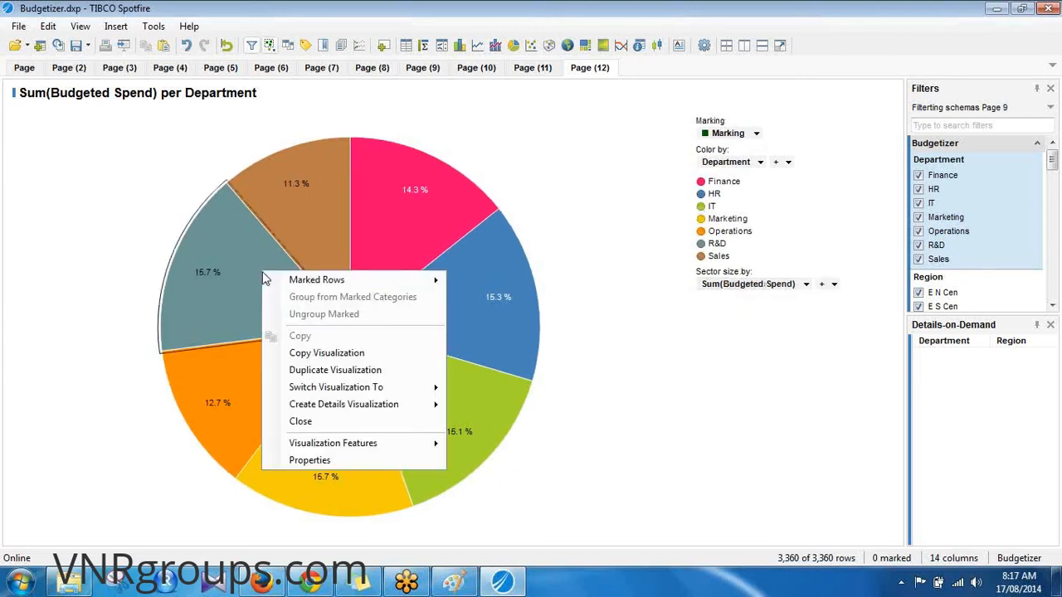
{"action": "mouse_move", "coordinate": [317, 390]}
{"action": "left_click", "coordinate": [321, 370]}
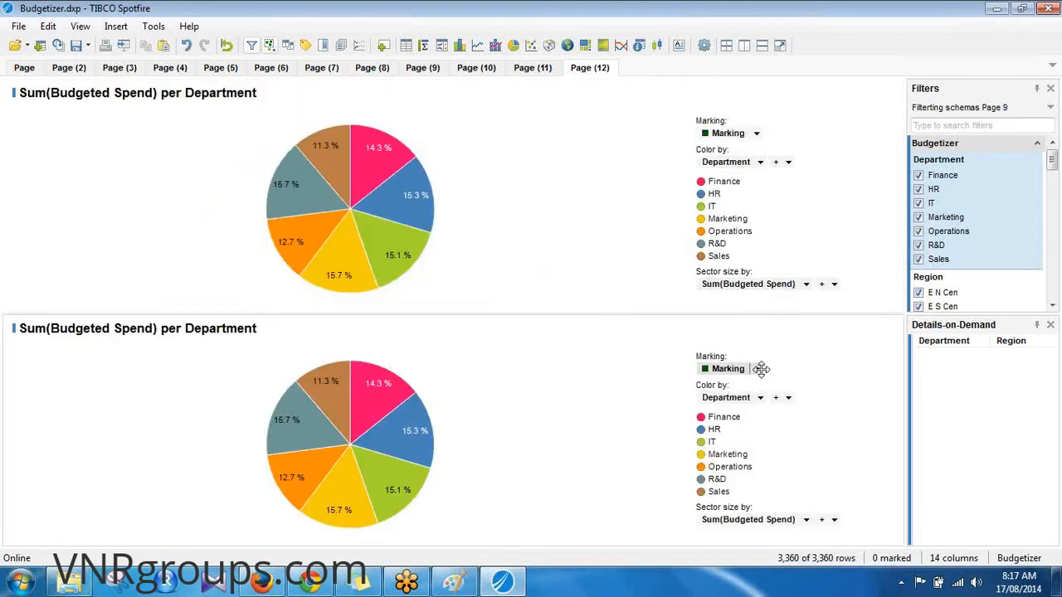
{"action": "left_click", "coordinate": [799, 519]}
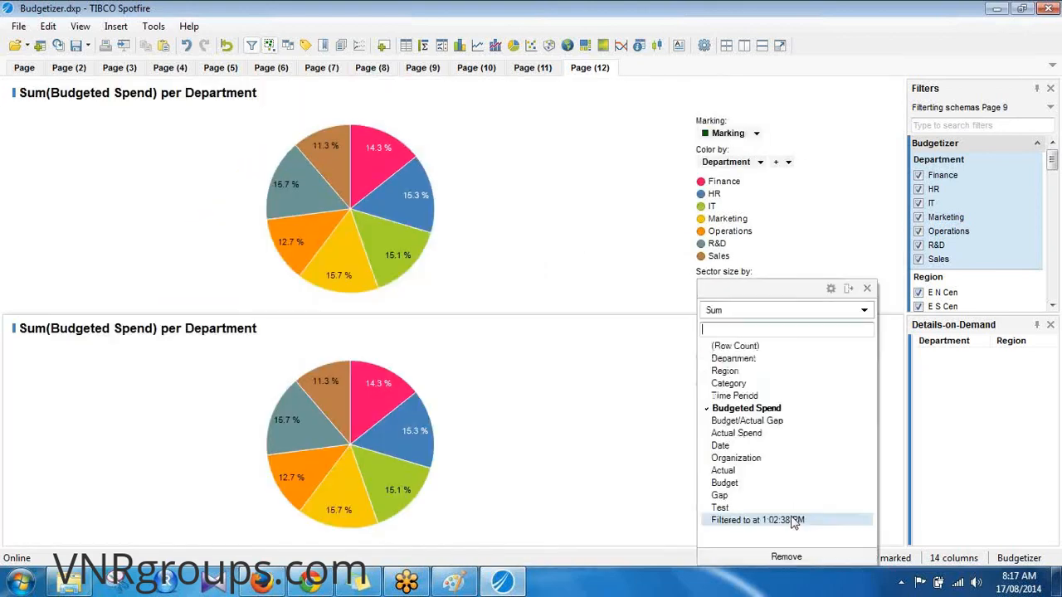
{"action": "left_click", "coordinate": [748, 437]}
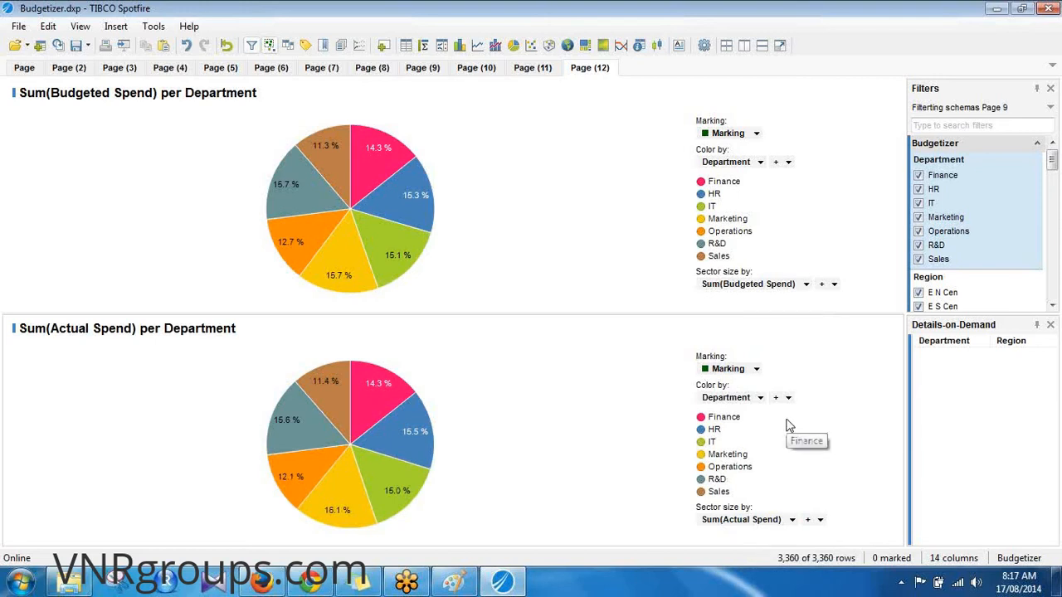
Try sizing the lower pie chart's sectors by the sum of Budget/Actual Gap
{"action": "left_click", "coordinate": [791, 520]}
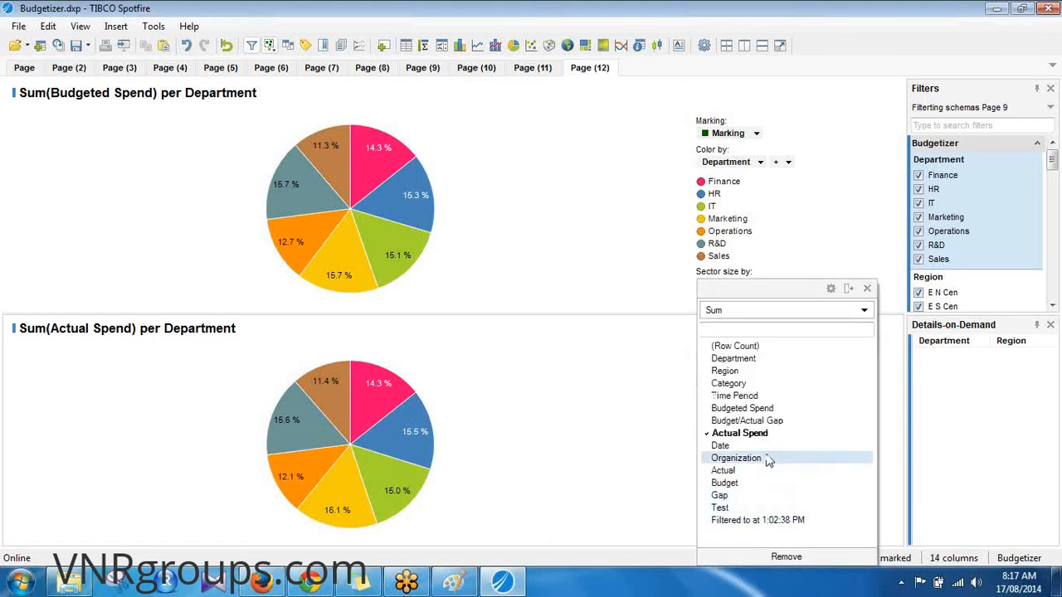
{"action": "left_click", "coordinate": [734, 421]}
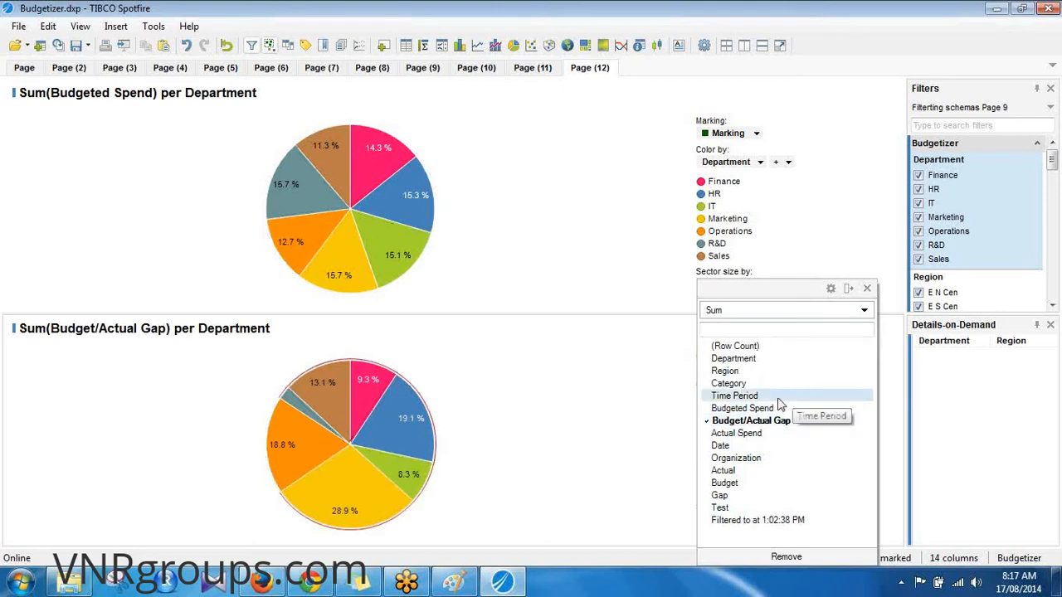
{"action": "left_click", "coordinate": [598, 172]}
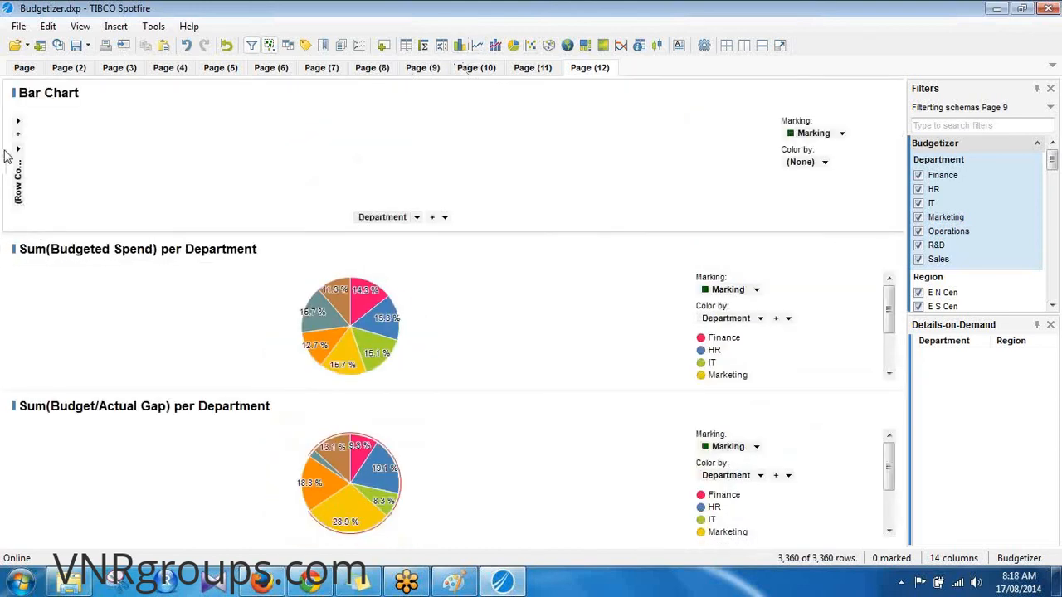
Add a bar chart by Department above the pie charts with Budget/Actual Gap on its value axis
{"action": "left_click", "coordinate": [17, 150]}
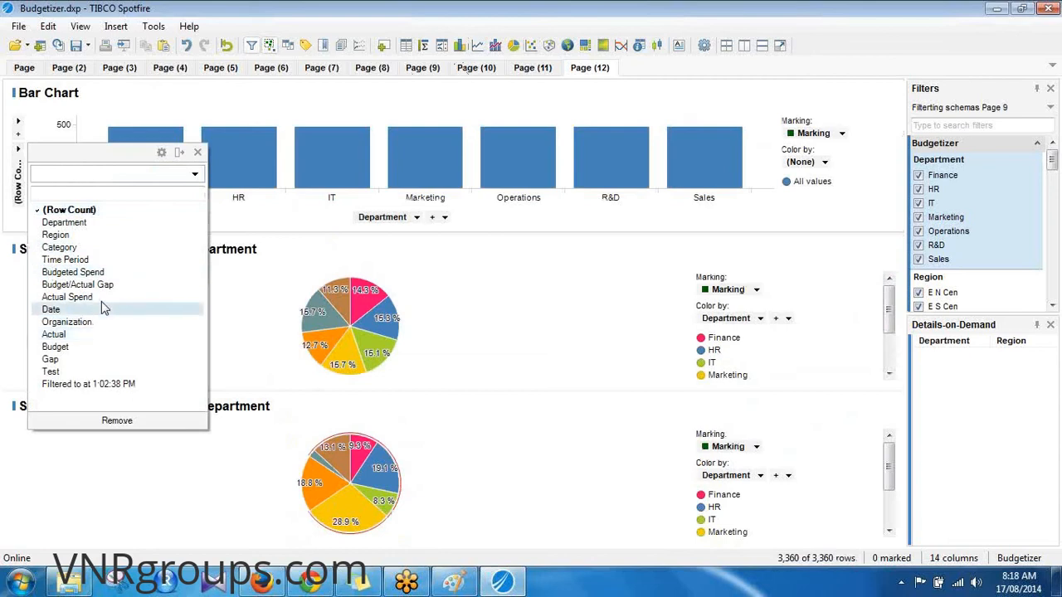
{"action": "left_click", "coordinate": [106, 284]}
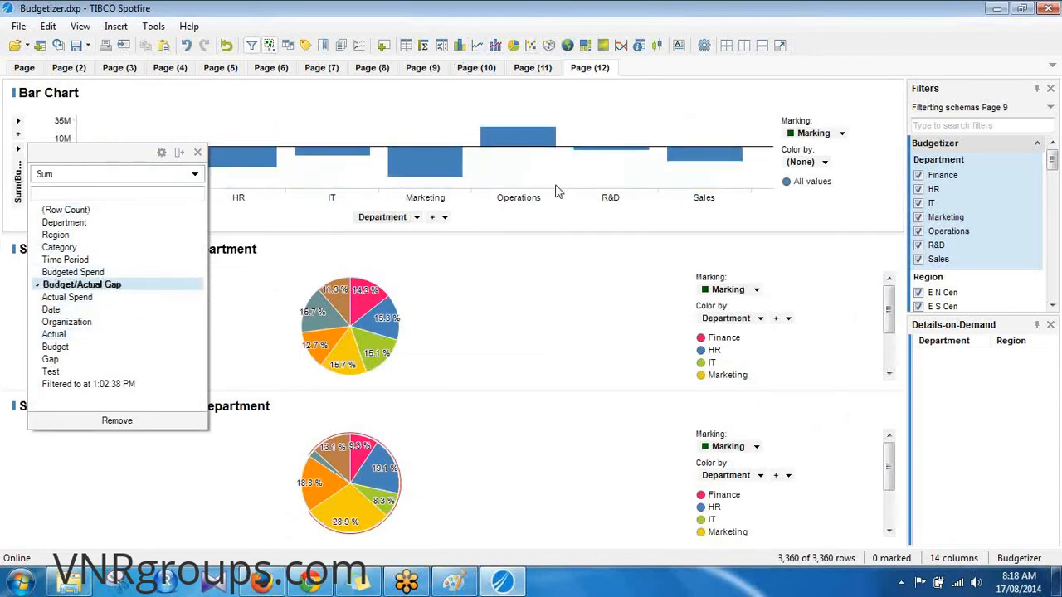
{"action": "left_click", "coordinate": [513, 177]}
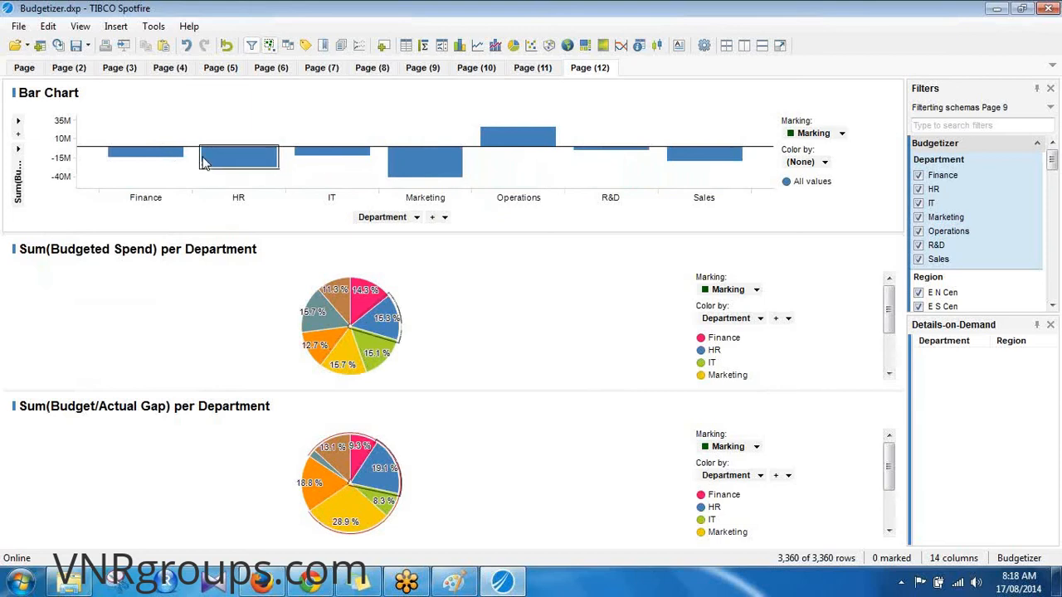
Place the Budget/Actual Gap pie chart beside the Budgeted Spend pie and size its sectors by Actual Spend
{"action": "left_click_drag", "start_coordinate": [269, 418], "coordinate": [573, 336]}
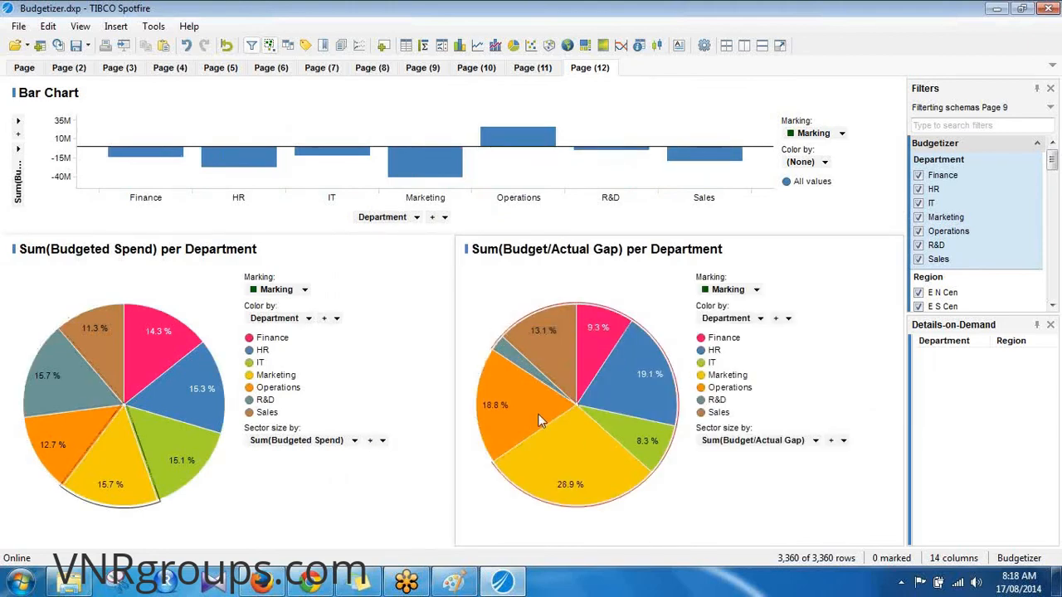
{"action": "left_click", "coordinate": [815, 441]}
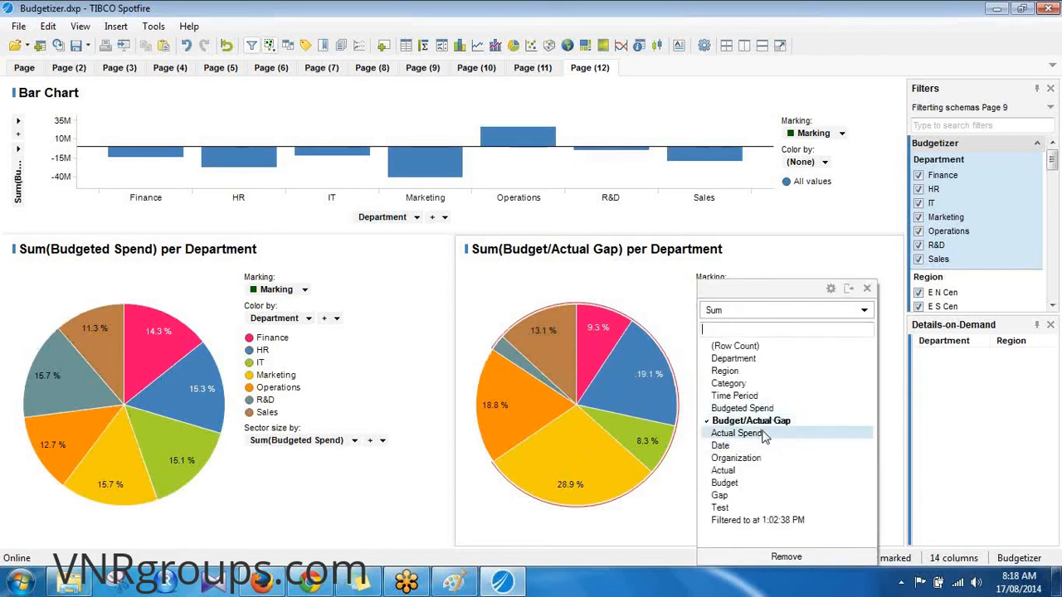
{"action": "left_click", "coordinate": [738, 434]}
{"action": "left_click", "coordinate": [565, 283]}
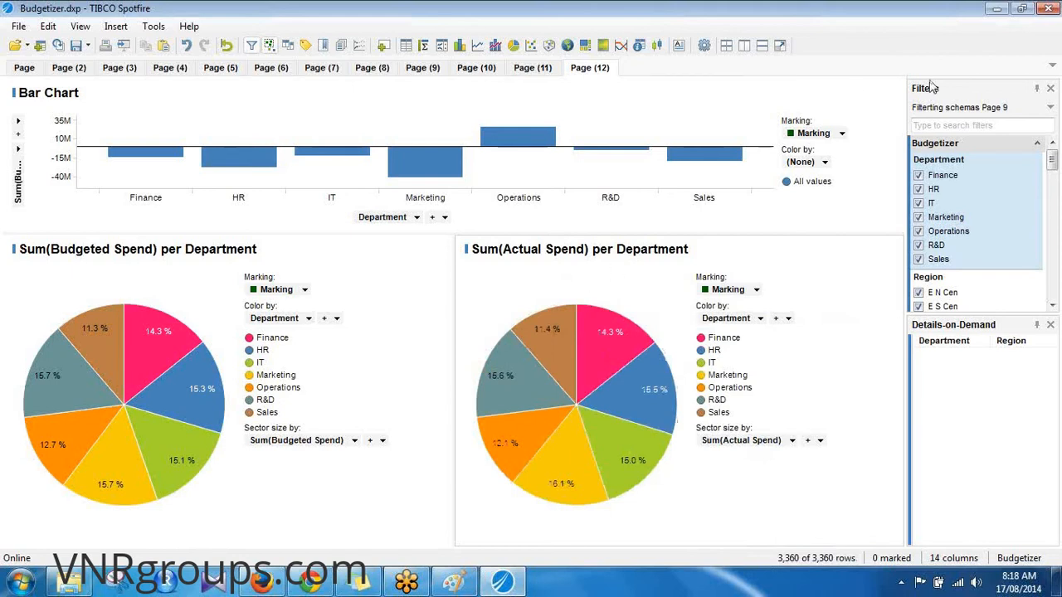
Hide the bar chart's legend and make the bar chart taller above the two pie charts
{"action": "left_click", "coordinate": [840, 93]}
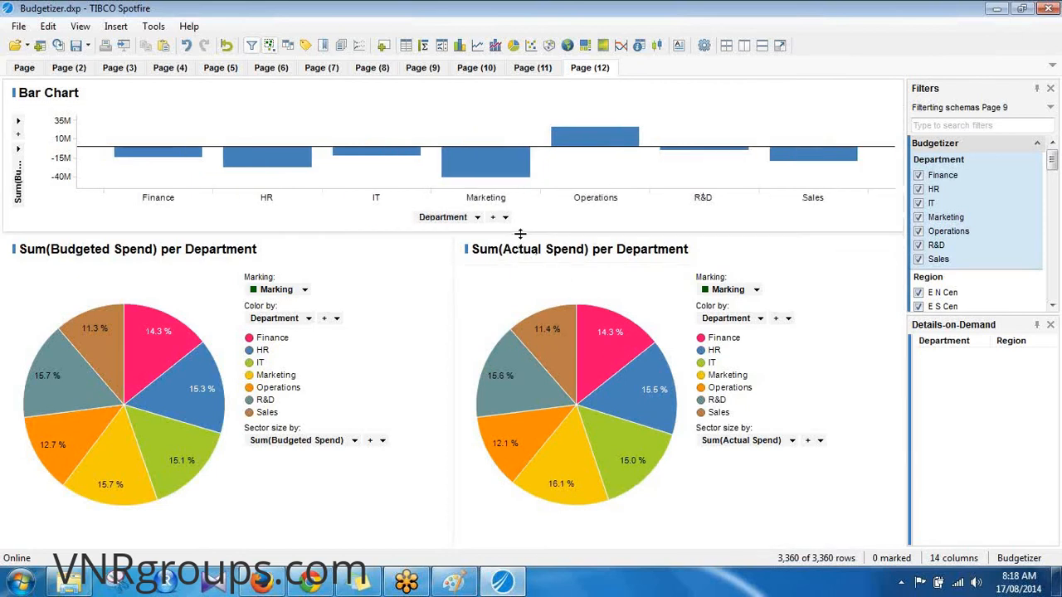
{"action": "left_click_drag", "start_coordinate": [521, 264], "coordinate": [509, 301]}
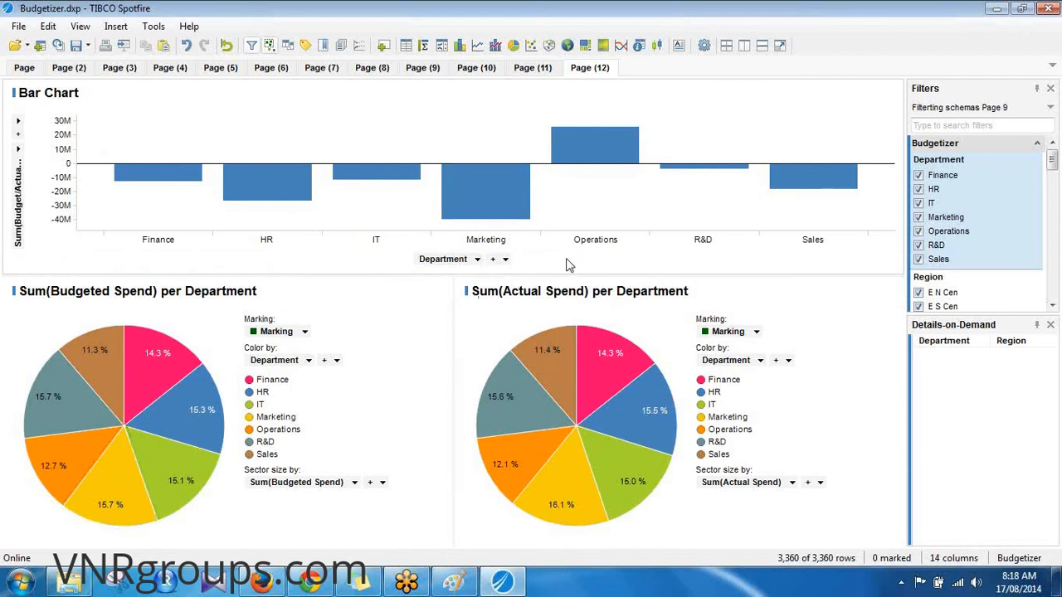
{"action": "left_click", "coordinate": [795, 485]}
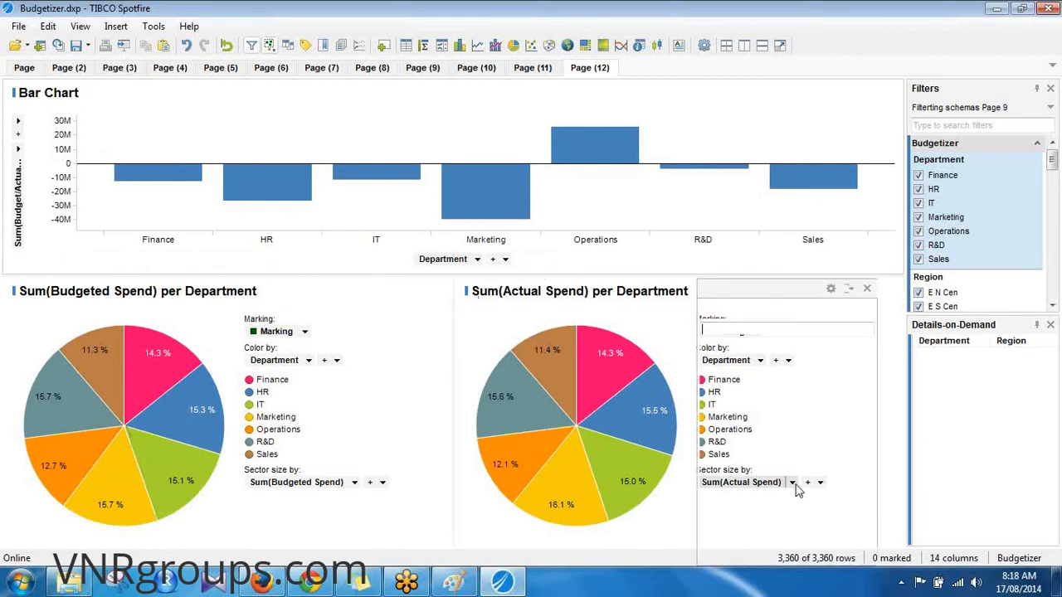
{"action": "left_click", "coordinate": [890, 448]}
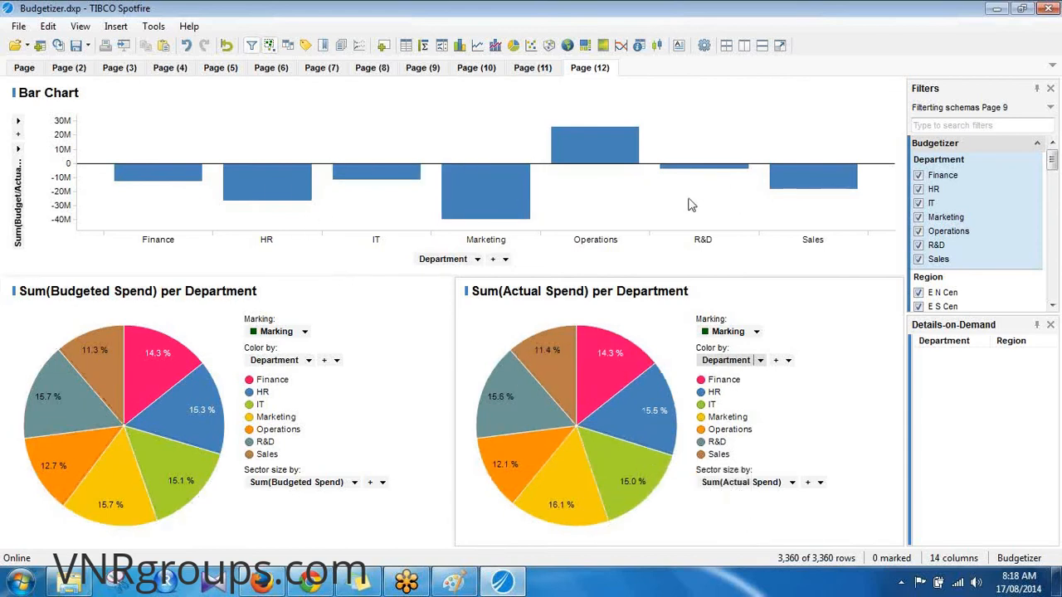
Set the bar chart's value axis to Actual Spend and sort its bars by value
{"action": "left_click", "coordinate": [19, 170]}
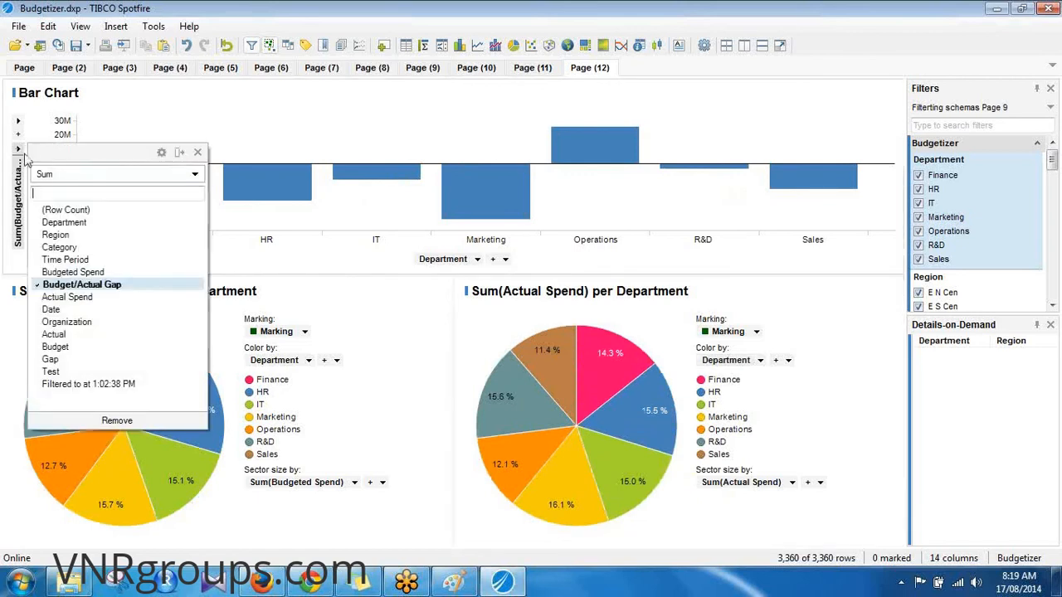
{"action": "left_click", "coordinate": [108, 298]}
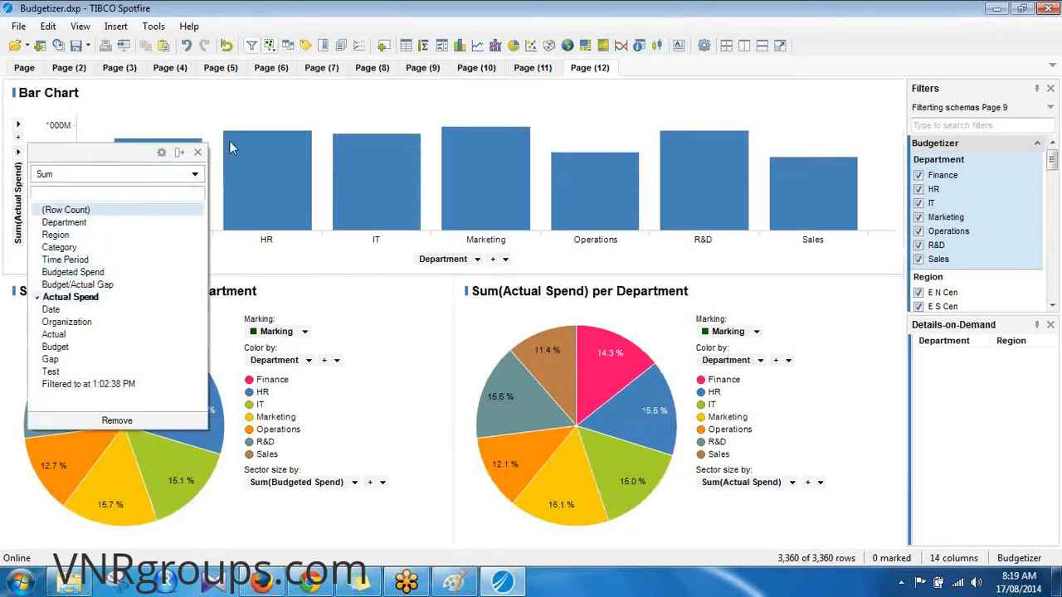
{"action": "right_click", "coordinate": [214, 122]}
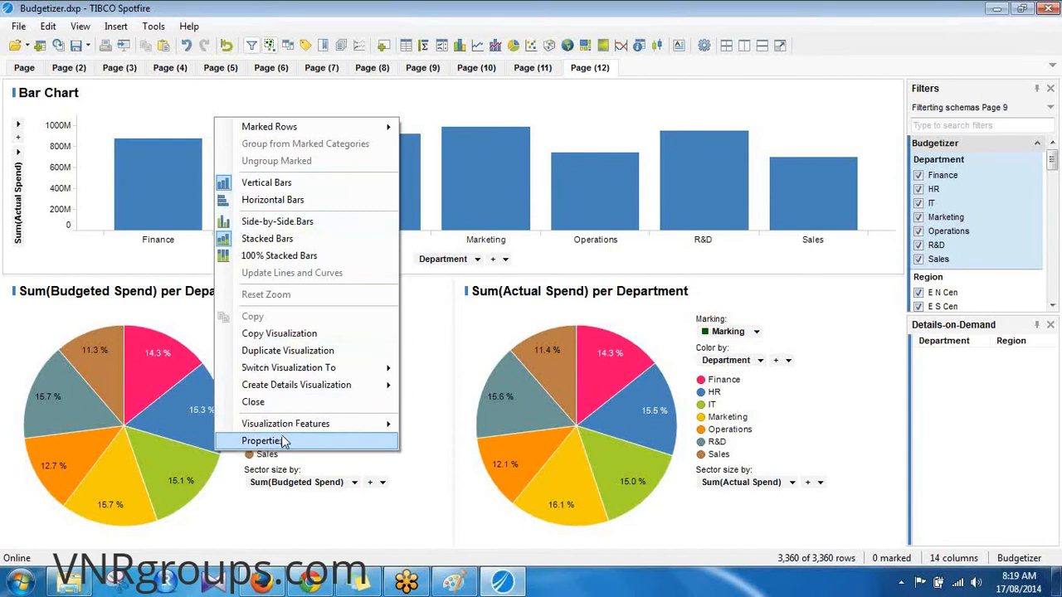
{"action": "left_click", "coordinate": [280, 439]}
{"action": "left_click", "coordinate": [329, 143]}
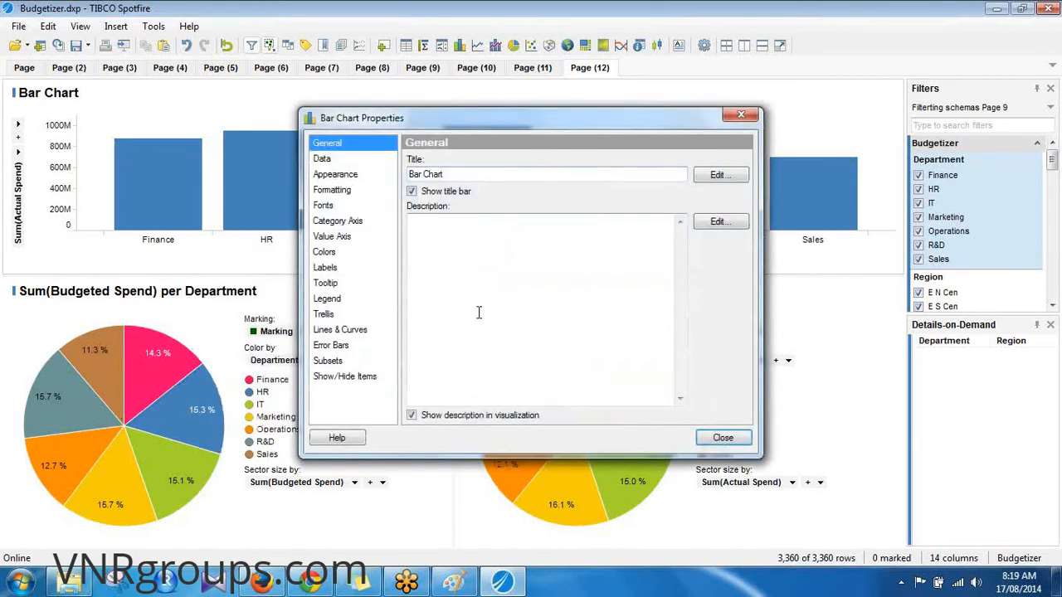
{"action": "left_click", "coordinate": [336, 174]}
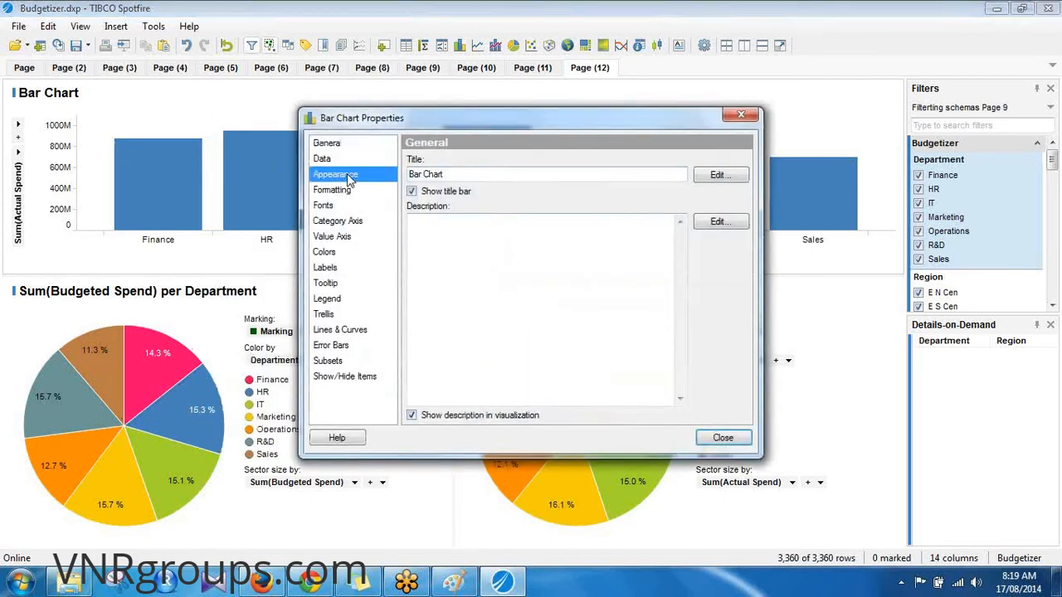
{"action": "left_click", "coordinate": [475, 375]}
{"action": "left_click", "coordinate": [723, 437]}
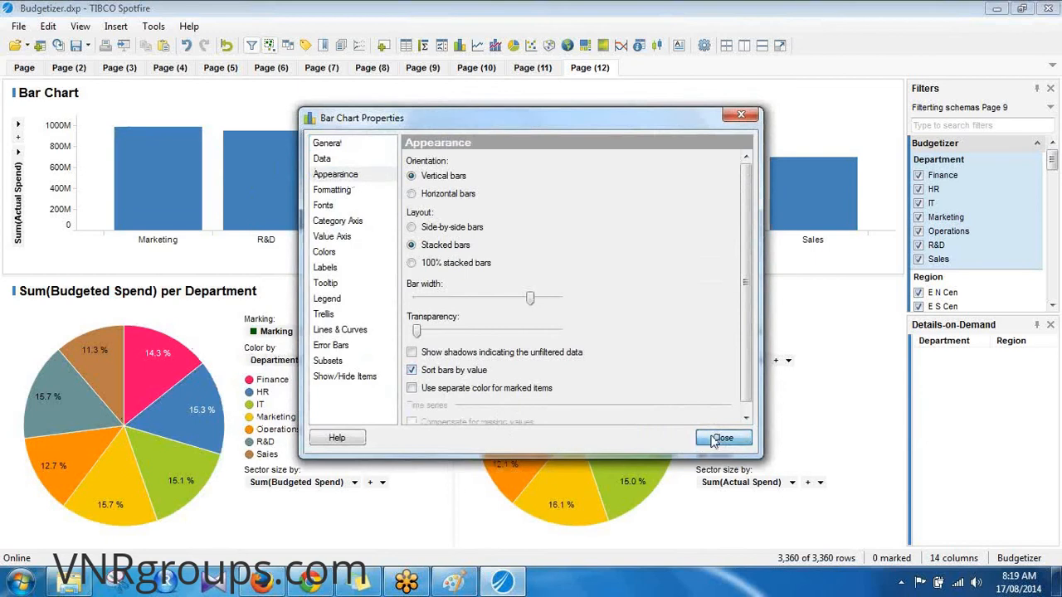
Try horizontal bars in the Actual Spend bar chart and return it to vertical bars
{"action": "right_click", "coordinate": [245, 122]}
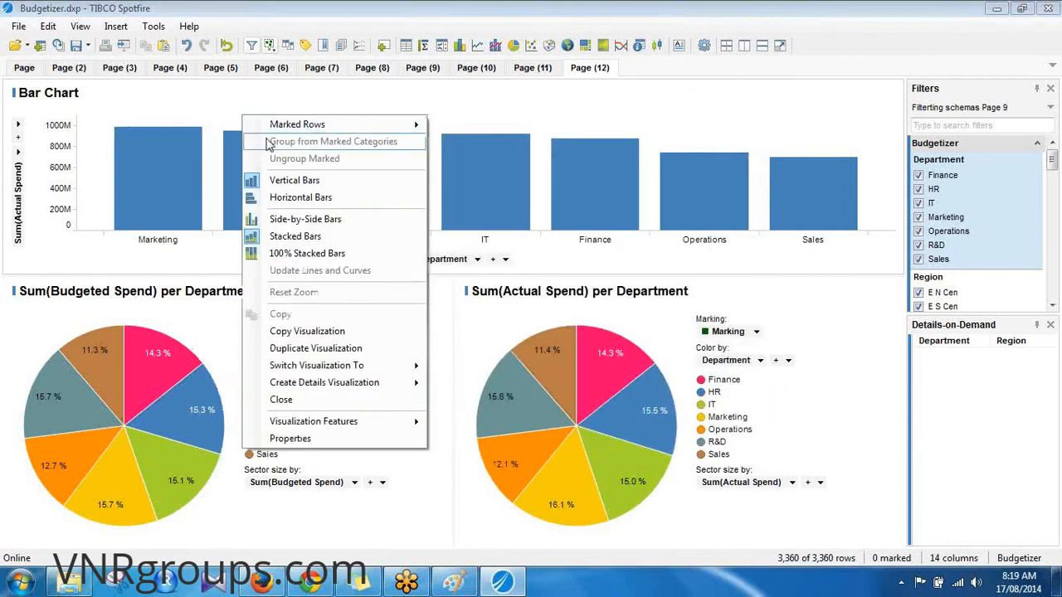
{"action": "left_click", "coordinate": [300, 199]}
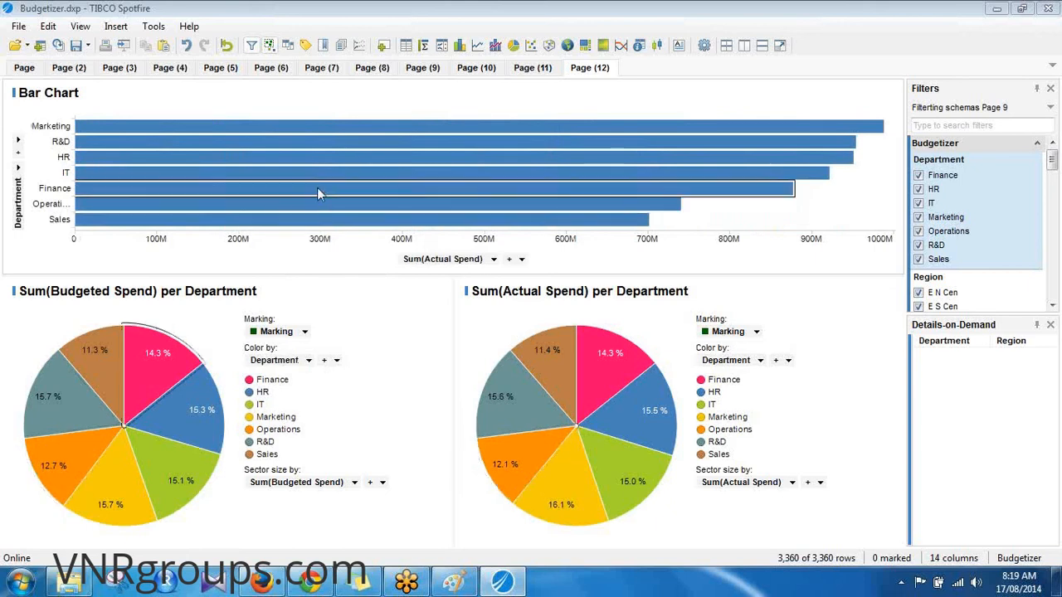
{"action": "right_click", "coordinate": [233, 186]}
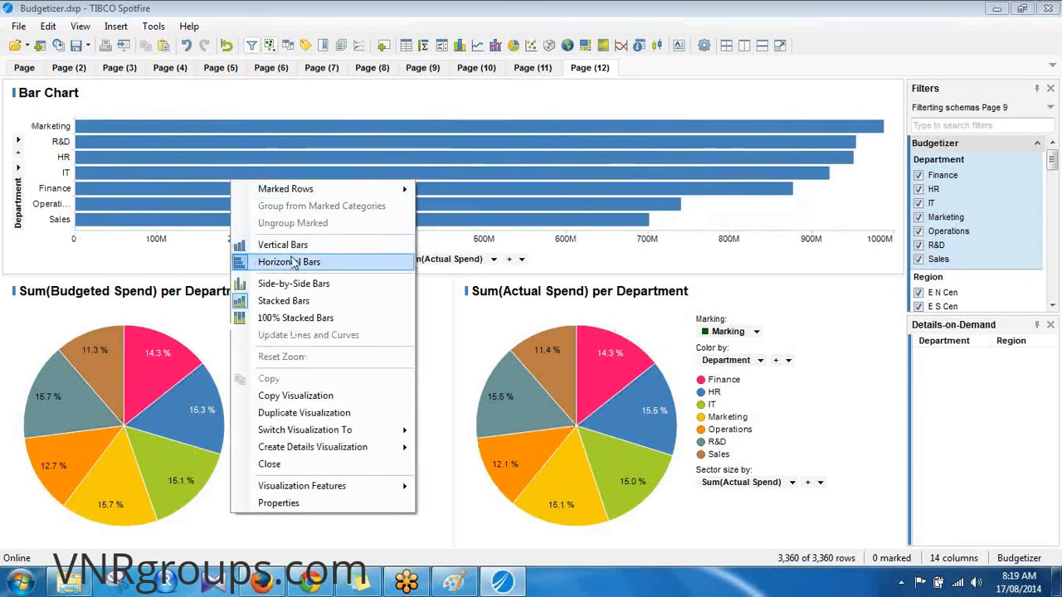
{"action": "left_click", "coordinate": [273, 242]}
Duplicate the sorted bar chart and arrange the two bar charts side by side above the pies
{"action": "right_click", "coordinate": [239, 181]}
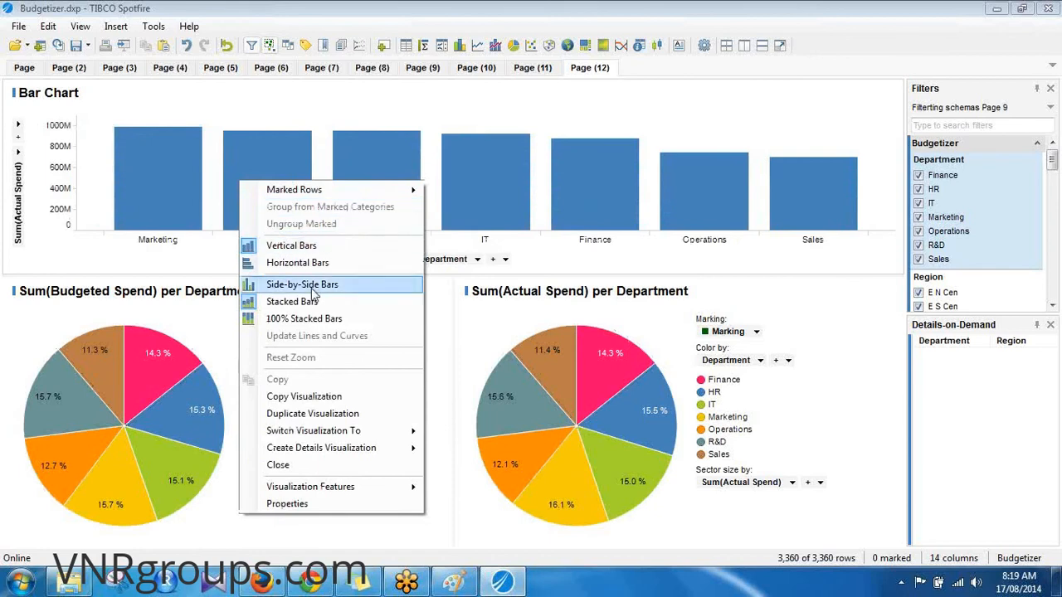
{"action": "left_click", "coordinate": [319, 416]}
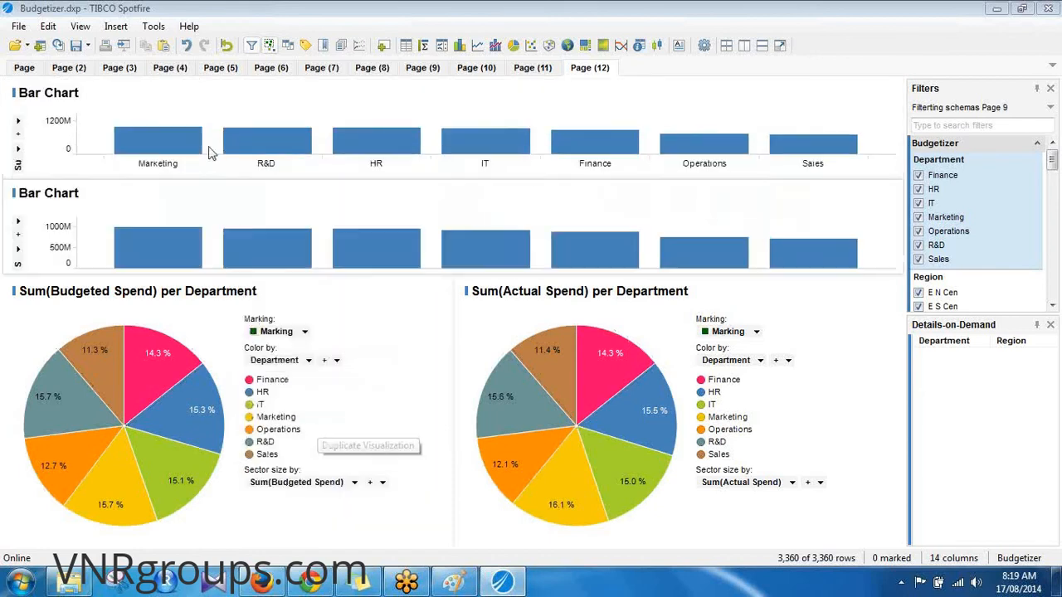
{"action": "left_click_drag", "start_coordinate": [442, 129], "coordinate": [664, 139]}
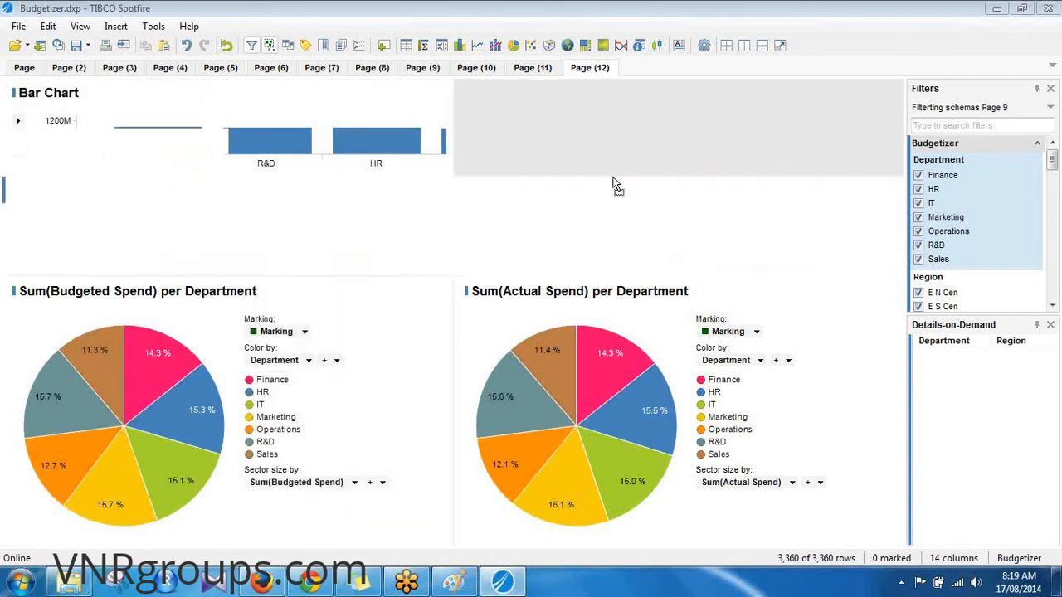
Set the value axis of the bar chart above the Budgeted Spend pie to Budgeted Spend
{"action": "left_click", "coordinate": [472, 156]}
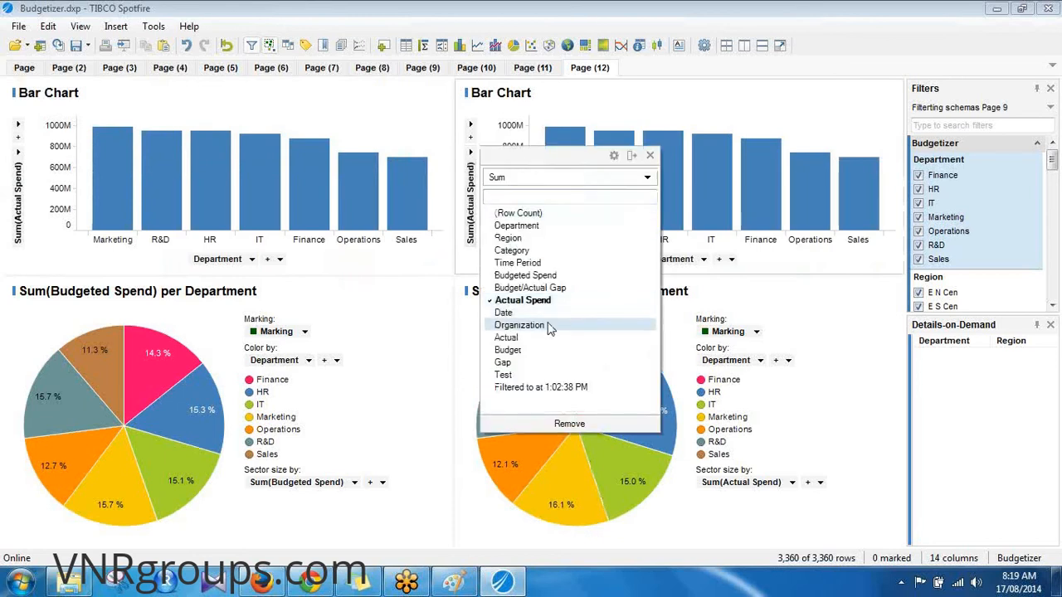
{"action": "left_click", "coordinate": [19, 152]}
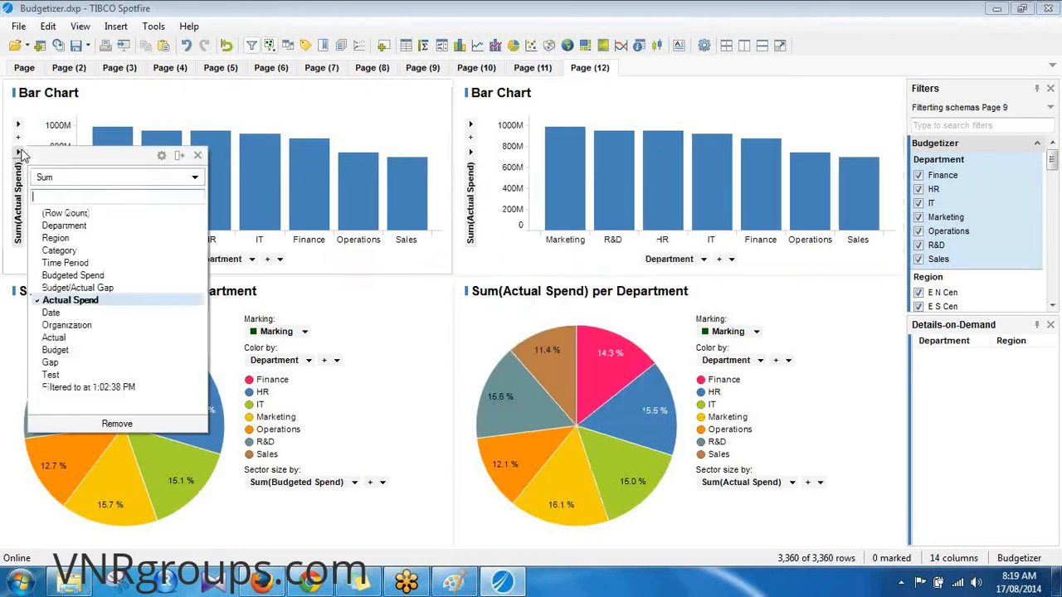
{"action": "left_click", "coordinate": [73, 275]}
{"action": "left_click", "coordinate": [355, 125]}
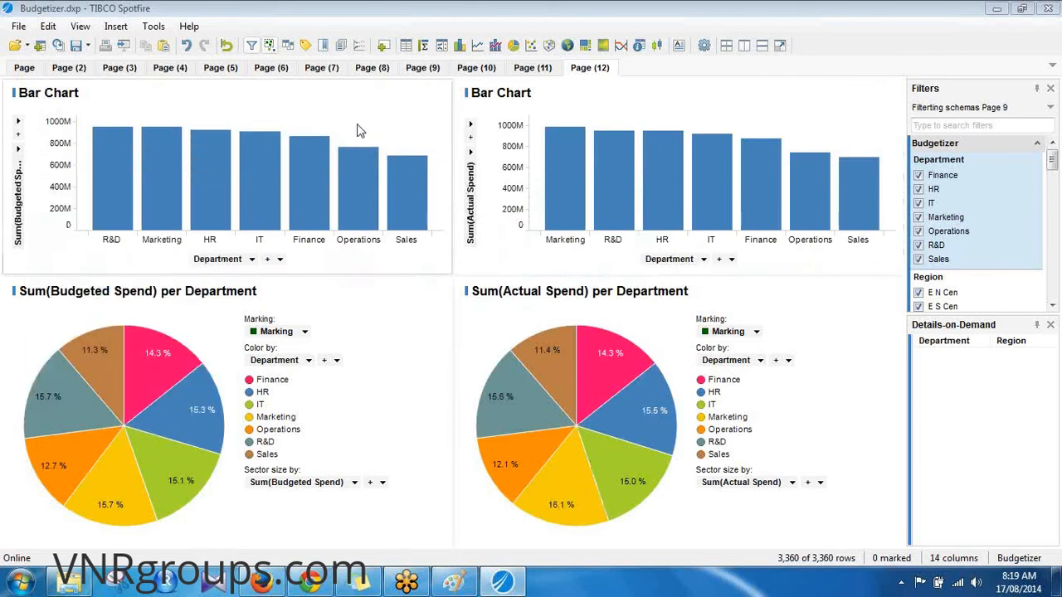
Show labels for all bars in the Budgeted Spend bar chart
{"action": "right_click", "coordinate": [375, 182]}
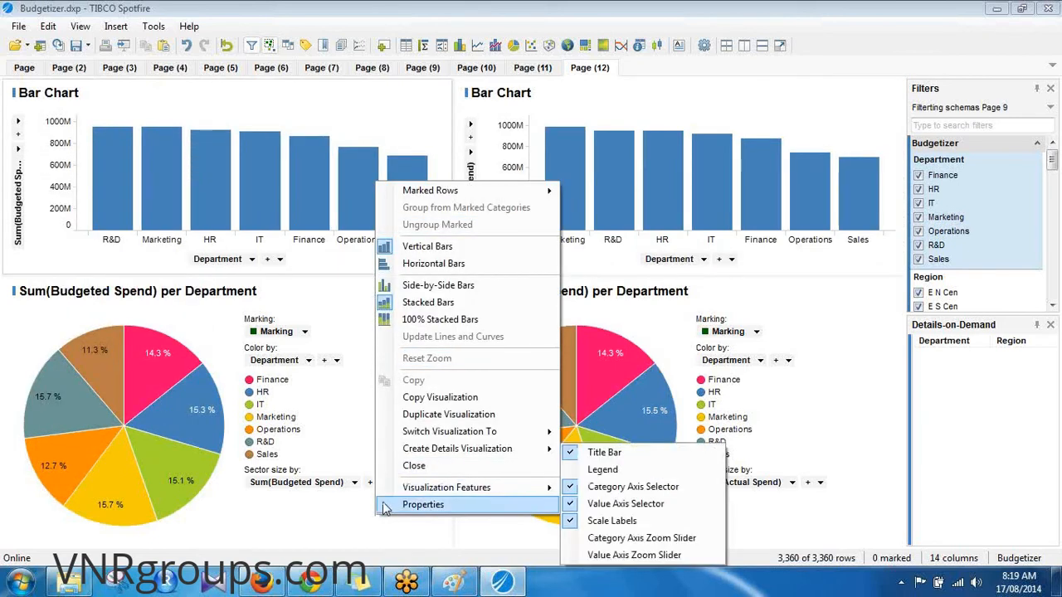
{"action": "left_click", "coordinate": [392, 504]}
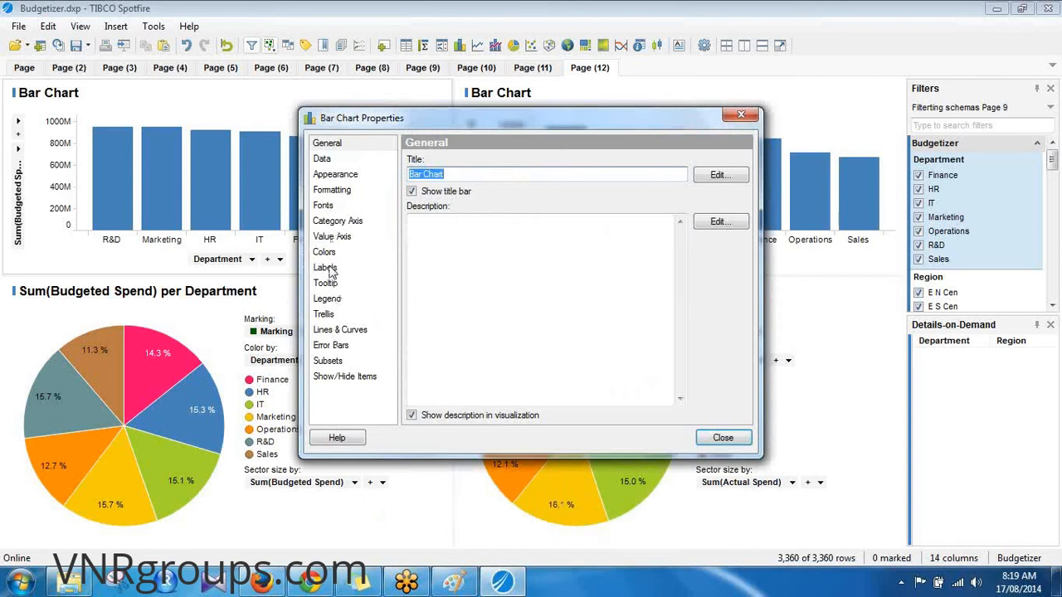
{"action": "left_click", "coordinate": [326, 268]}
{"action": "left_click", "coordinate": [431, 174]}
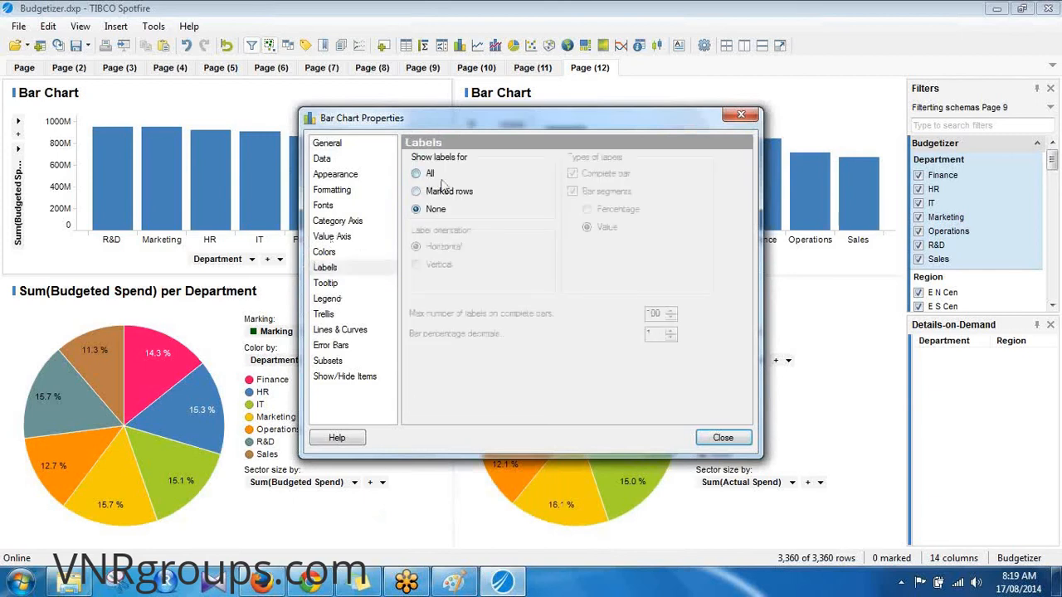
{"action": "left_click", "coordinate": [723, 437]}
Show labels for all bars in the Actual Spend bar chart
{"action": "right_click", "coordinate": [649, 208]}
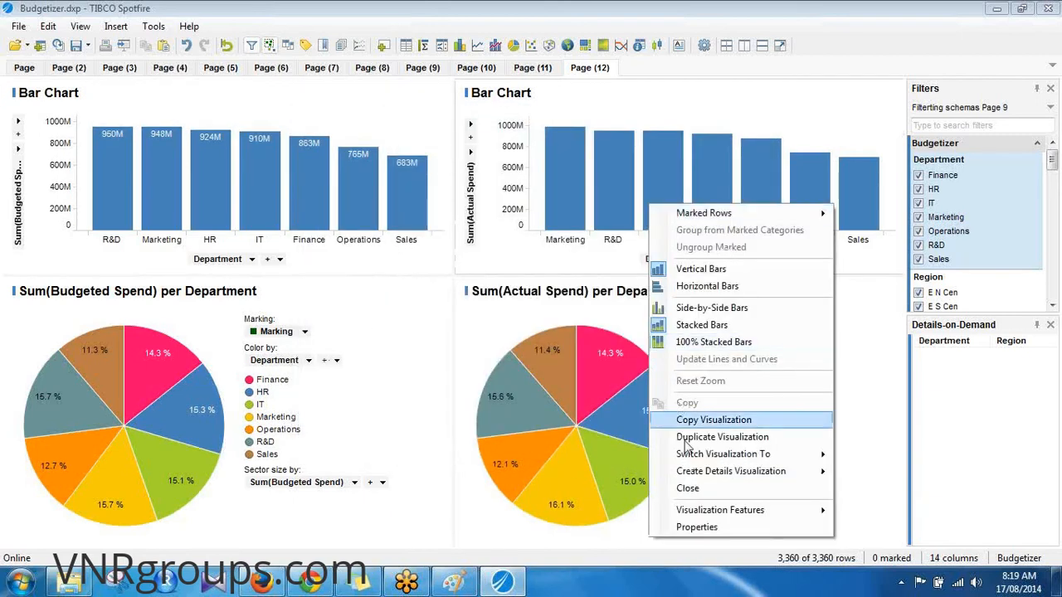
{"action": "left_click", "coordinate": [711, 524]}
{"action": "left_click", "coordinate": [326, 266]}
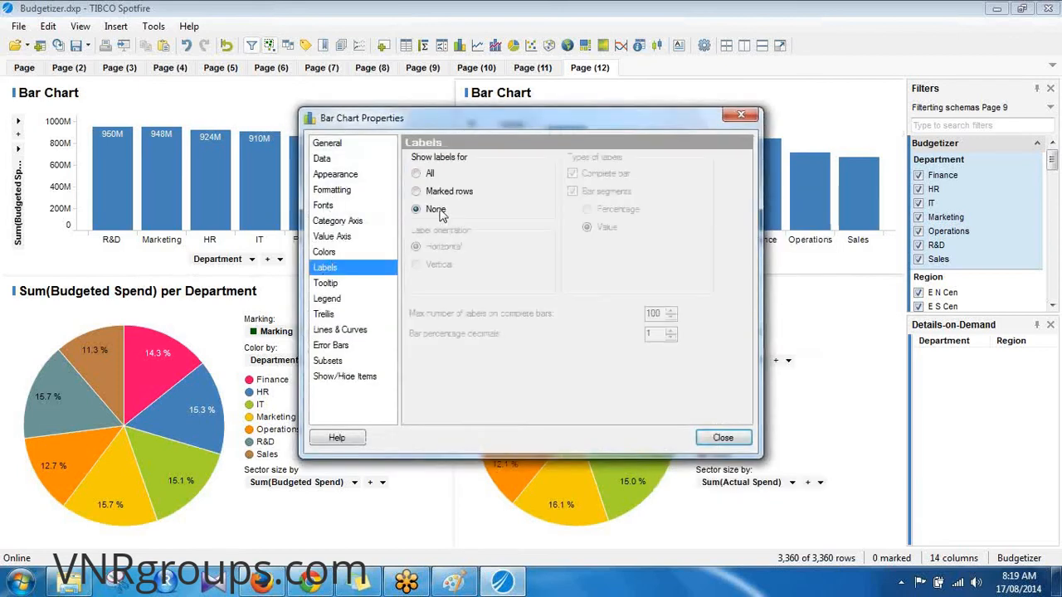
{"action": "left_click", "coordinate": [429, 176]}
{"action": "left_click", "coordinate": [723, 438]}
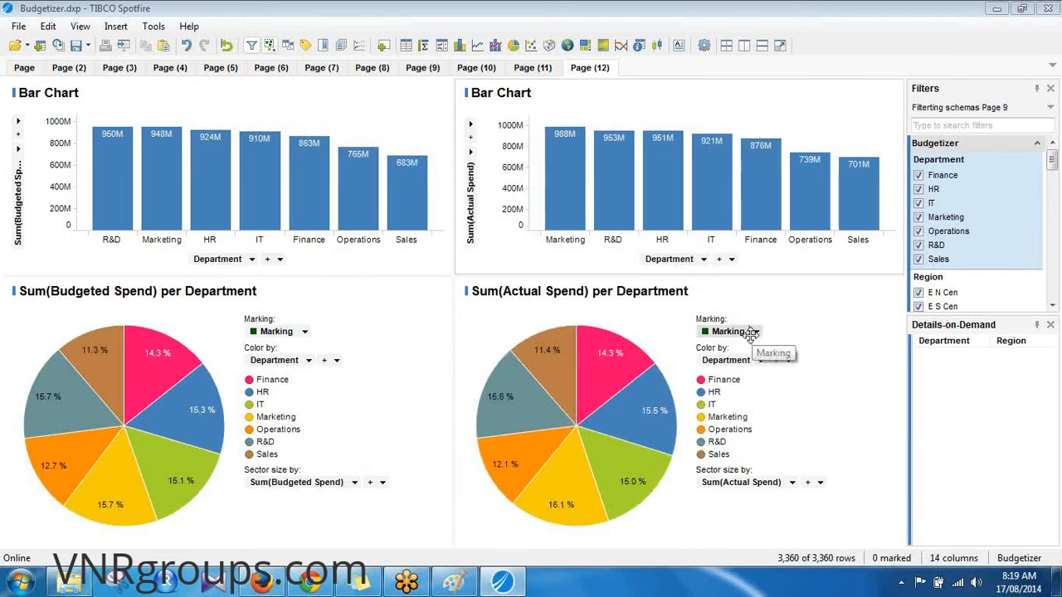
Reduce the bar width in the Budgeted Spend bar chart slightly in its appearance properties
{"action": "left_click", "coordinate": [421, 260]}
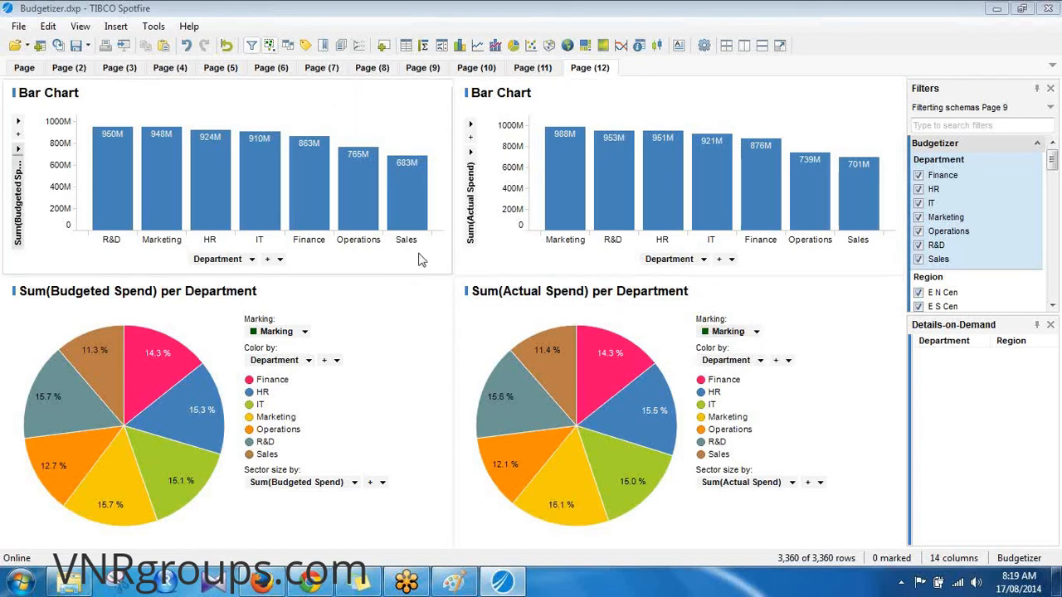
{"action": "right_click", "coordinate": [344, 125]}
{"action": "left_click", "coordinate": [431, 444]}
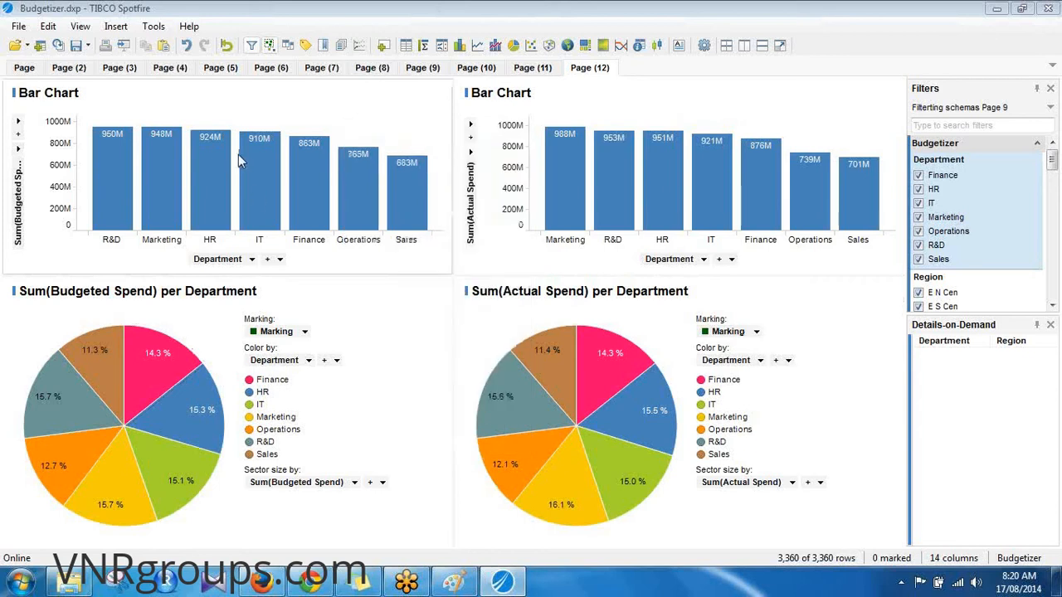
{"action": "left_click", "coordinate": [335, 174]}
{"action": "left_click_drag", "start_coordinate": [529, 299], "coordinate": [507, 307]}
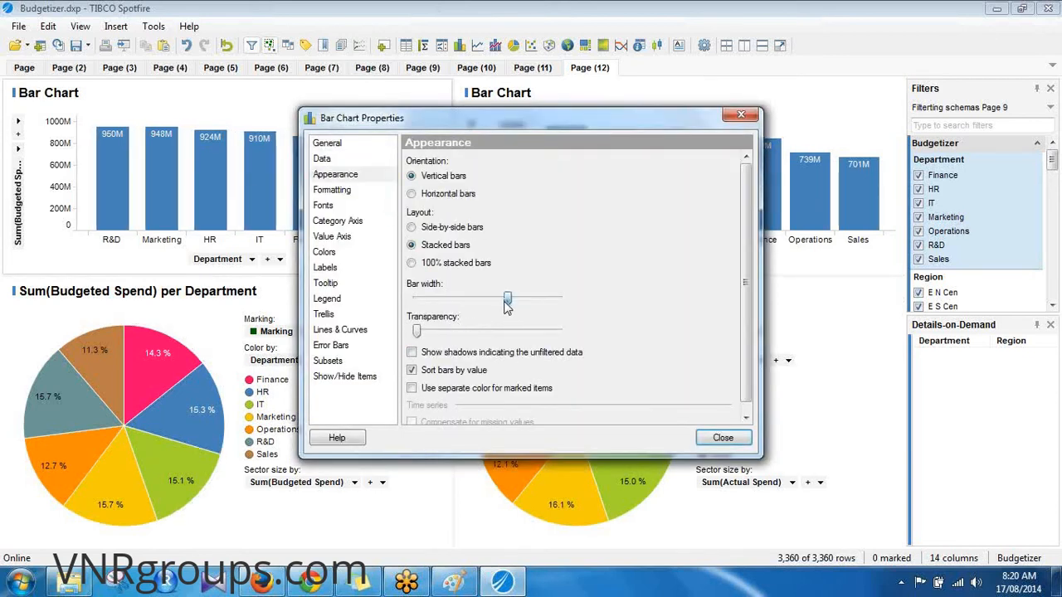
{"action": "left_click", "coordinate": [742, 439]}
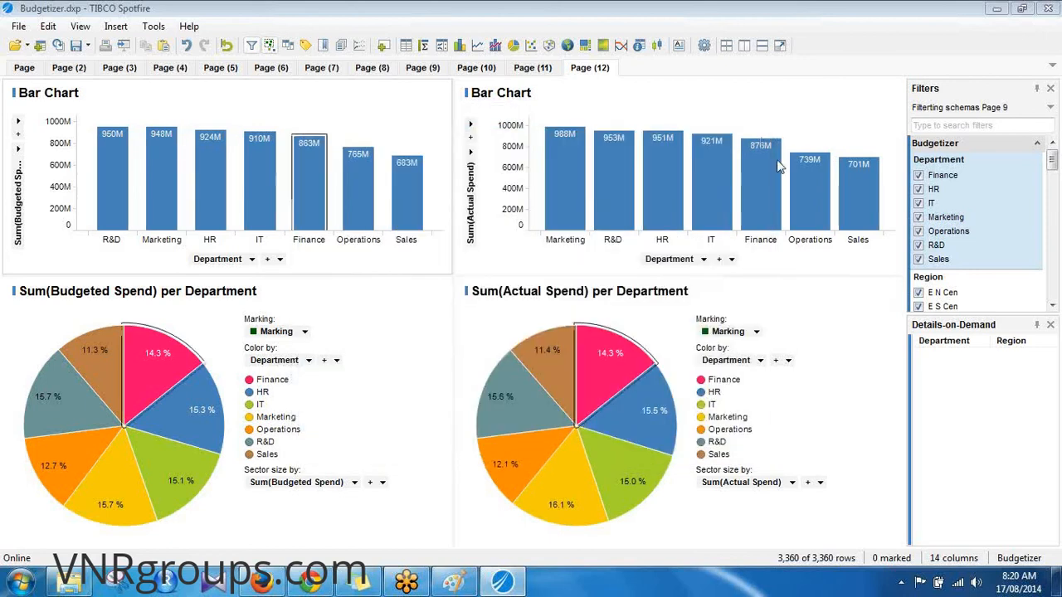
Reduce the bar width in the Actual Spend bar chart to roughly match the Budgeted Spend chart and save the Budgetizer file
{"action": "right_click", "coordinate": [796, 137]}
{"action": "left_click", "coordinate": [833, 455]}
{"action": "left_click", "coordinate": [337, 176]}
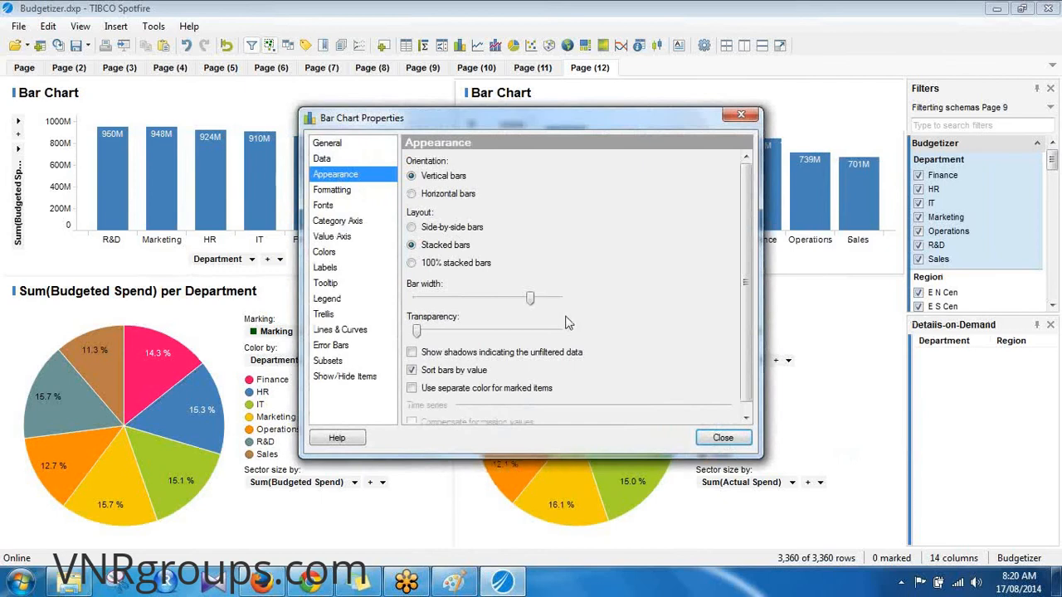
{"action": "left_click_drag", "start_coordinate": [528, 302], "coordinate": [516, 302]}
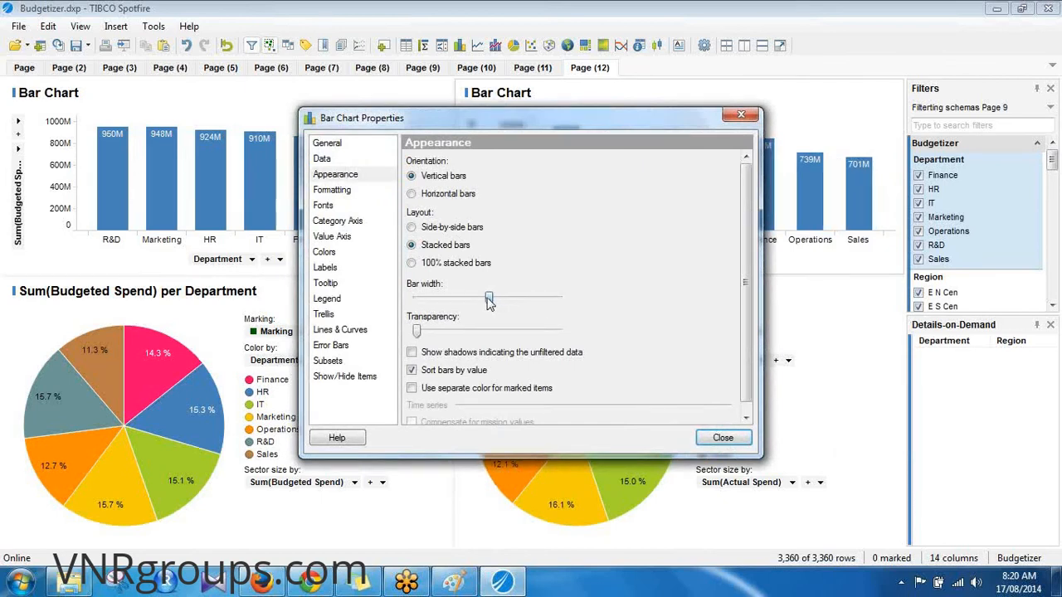
{"action": "left_click", "coordinate": [736, 441]}
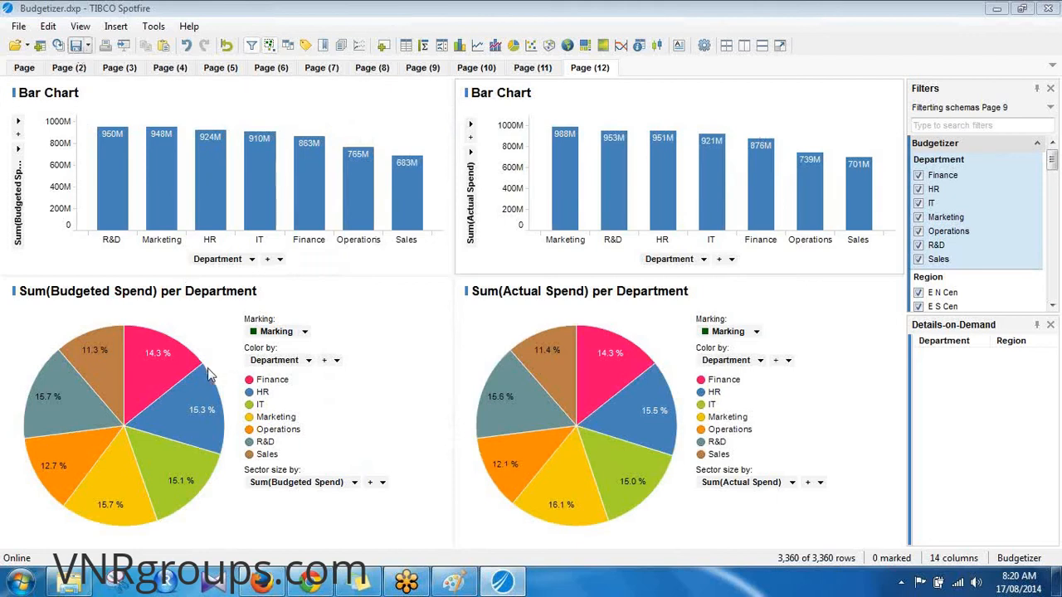
{"action": "key", "text": "ctrl+s"}
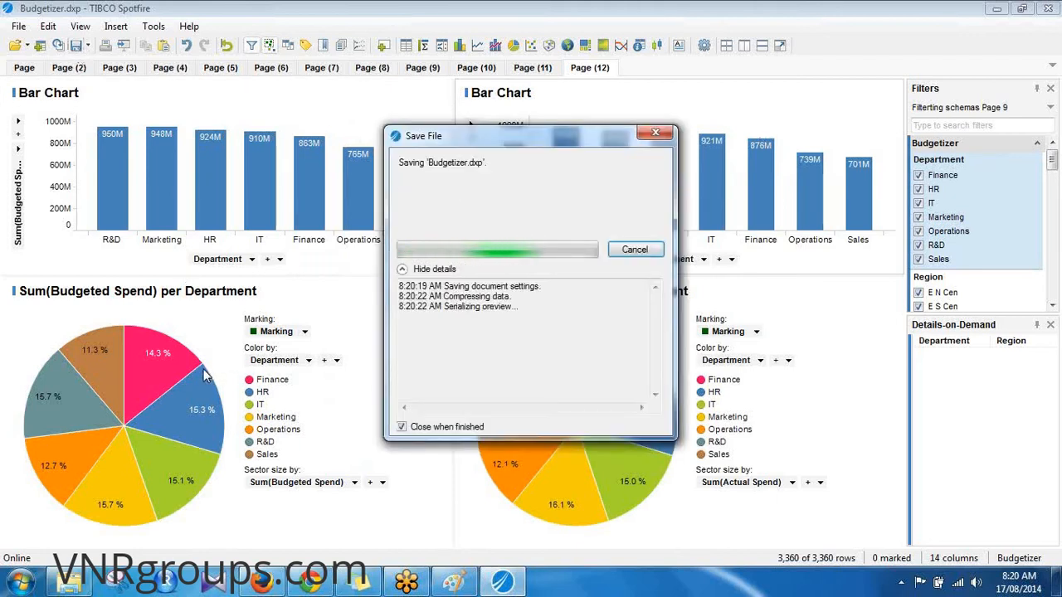
Turn on the horizontal Avg(Y) line in the Budgeted Spend bar chart
{"action": "right_click", "coordinate": [205, 122]}
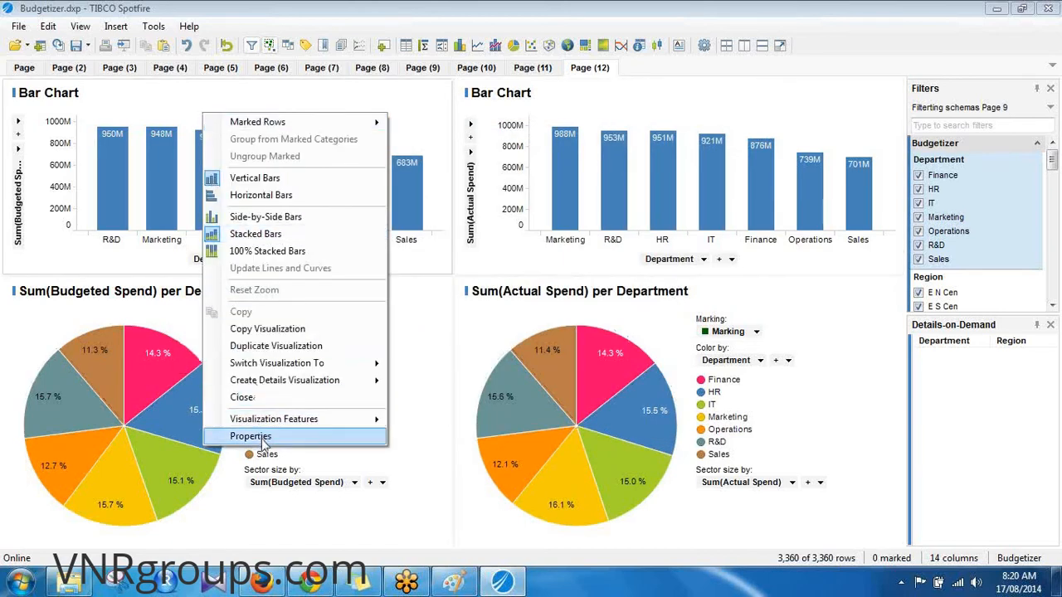
{"action": "left_click", "coordinate": [251, 436]}
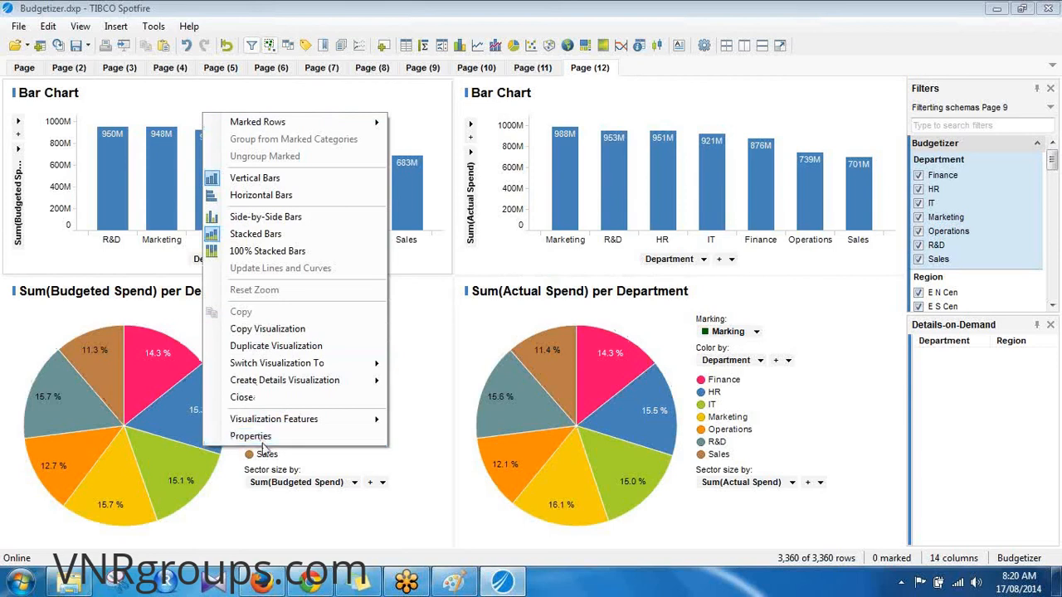
{"action": "left_click", "coordinate": [338, 331]}
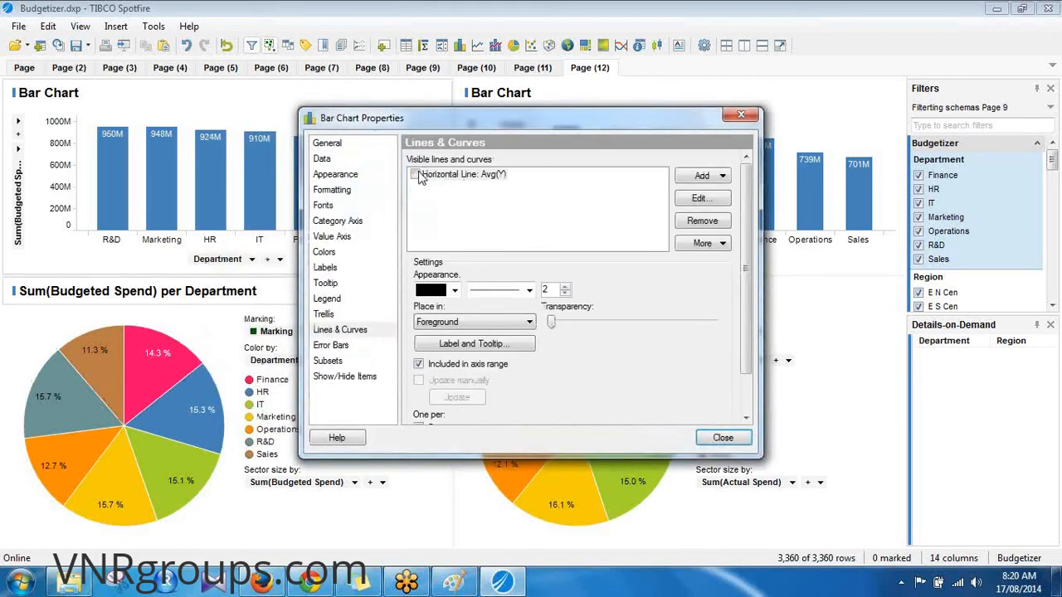
{"action": "left_click", "coordinate": [416, 174]}
{"action": "left_click", "coordinate": [719, 438]}
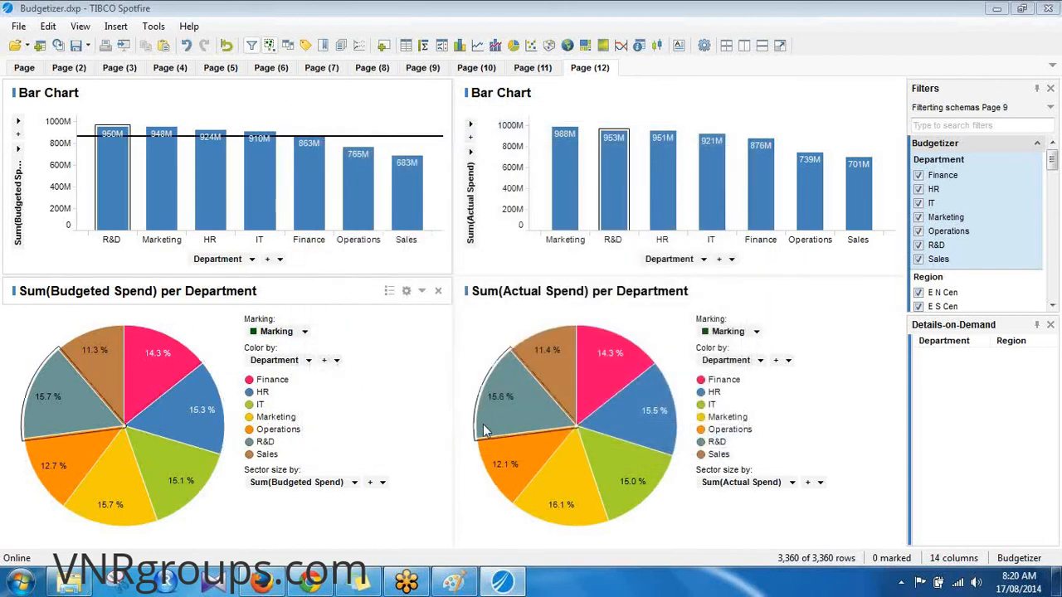
Label the Avg(Y) line in the Budgeted Spend bar chart with its curve name and Value (y)
{"action": "right_click", "coordinate": [335, 125]}
{"action": "left_click", "coordinate": [405, 437]}
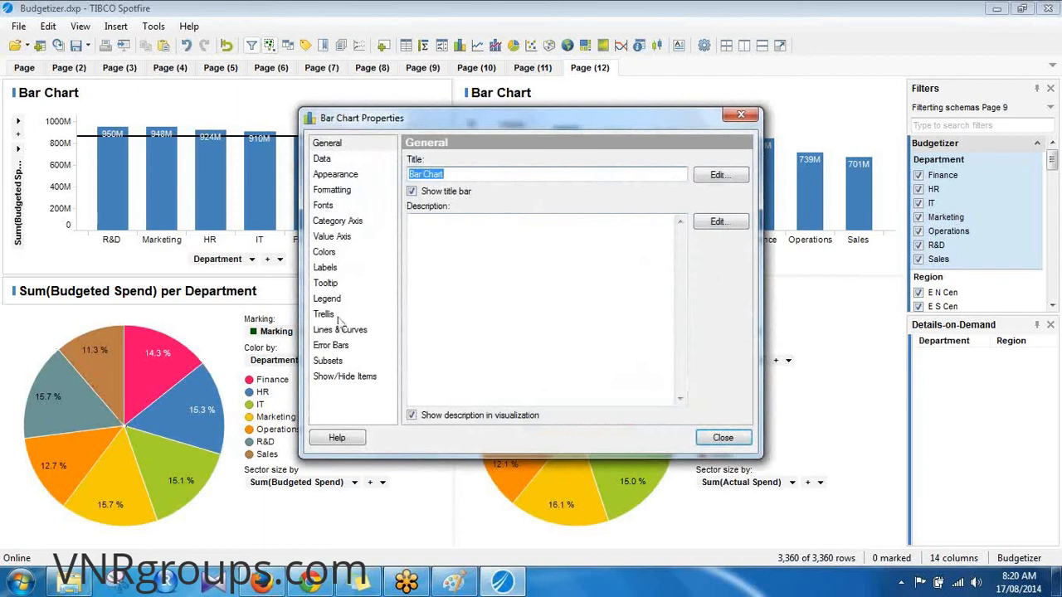
{"action": "left_click", "coordinate": [348, 330]}
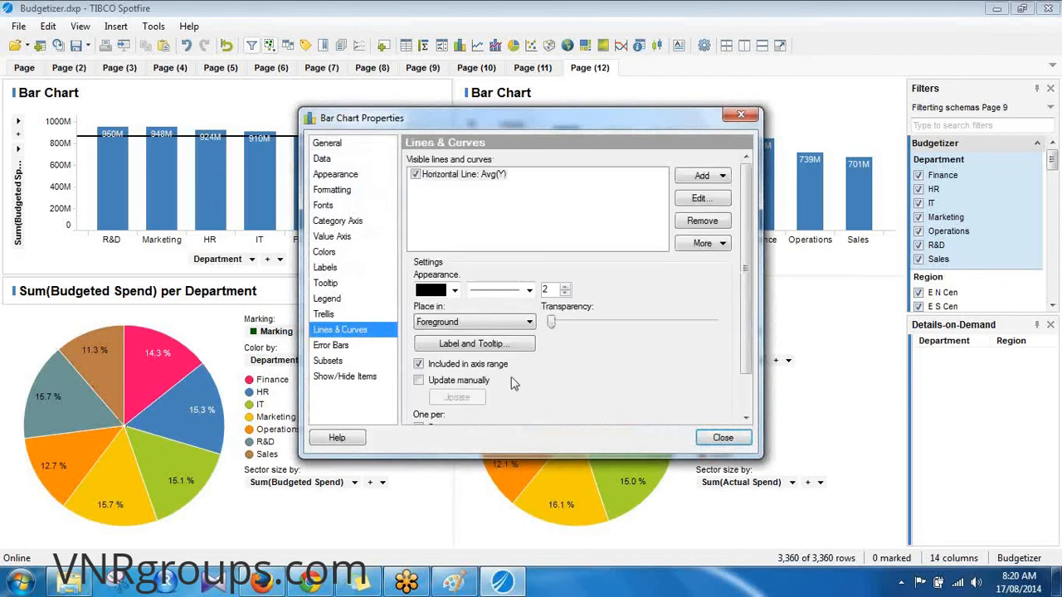
{"action": "left_click", "coordinate": [496, 177]}
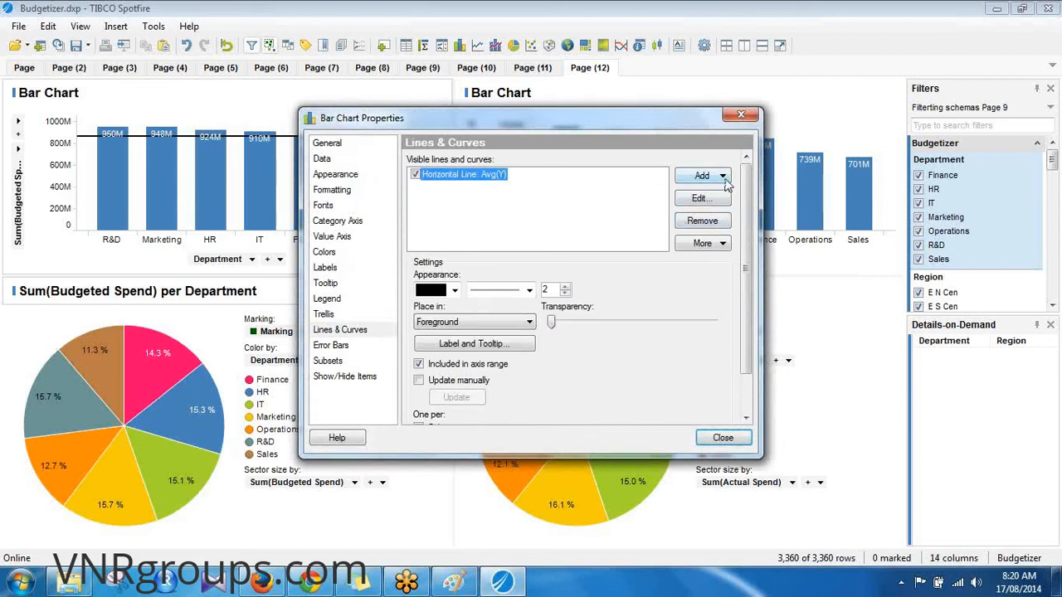
{"action": "left_click", "coordinate": [509, 345]}
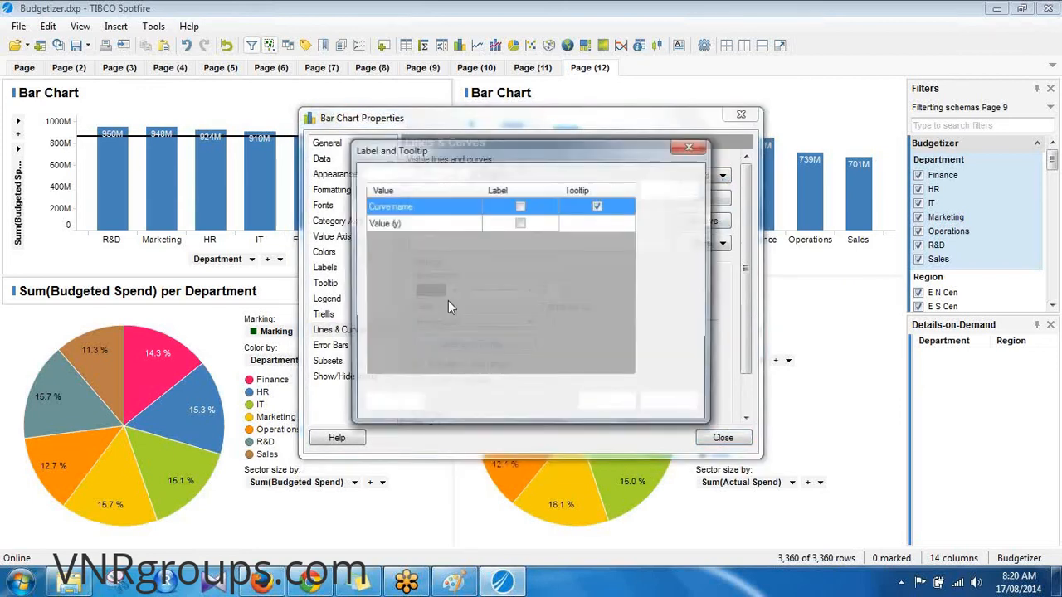
{"action": "left_click_drag", "start_coordinate": [542, 157], "coordinate": [637, 175]}
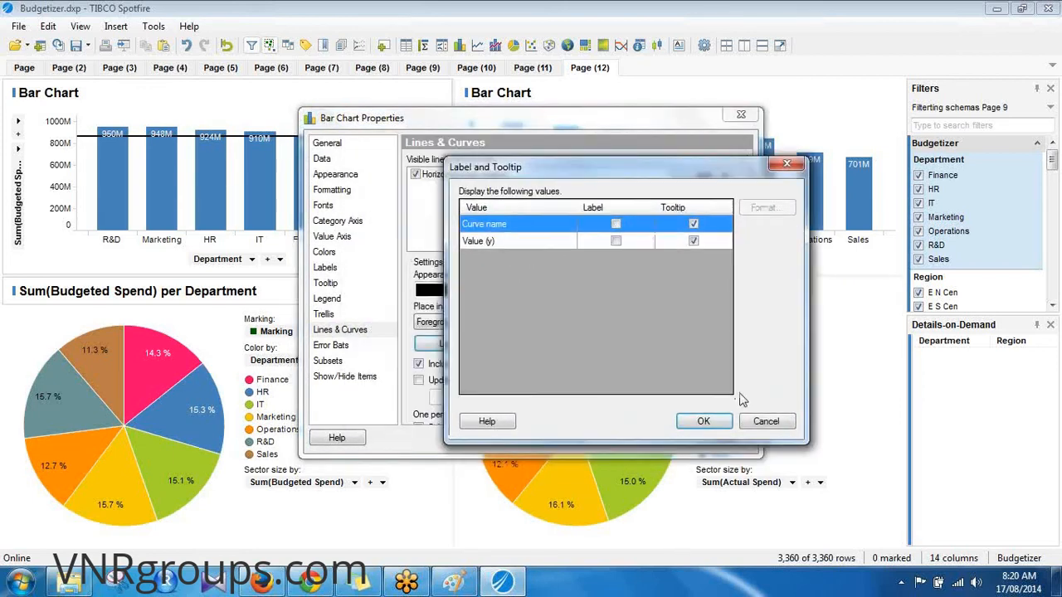
{"action": "left_click", "coordinate": [763, 422]}
{"action": "left_click_drag", "start_coordinate": [528, 133], "coordinate": [789, 182]}
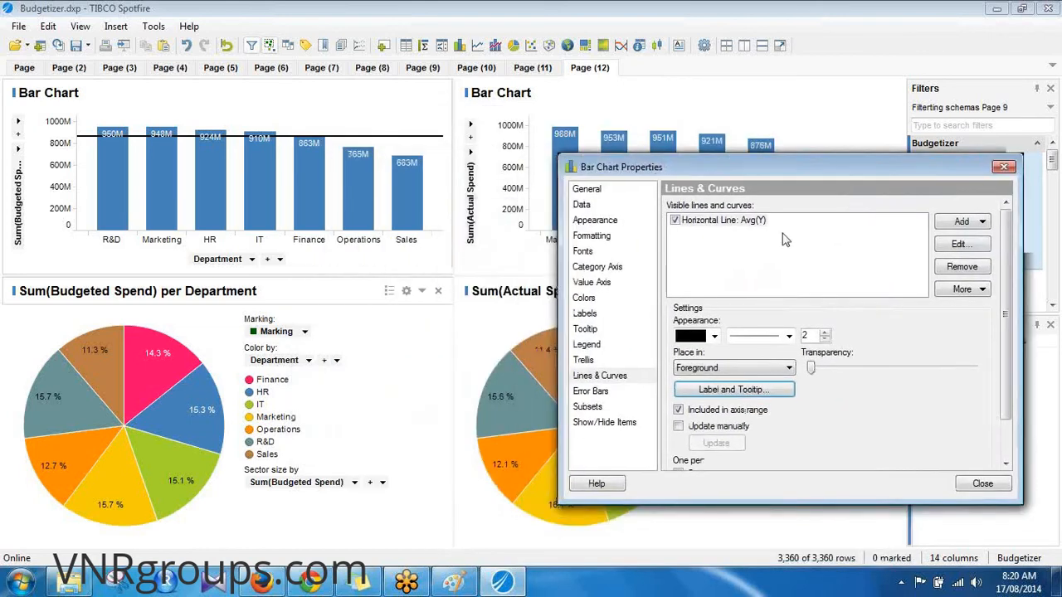
{"action": "left_click", "coordinate": [751, 391]}
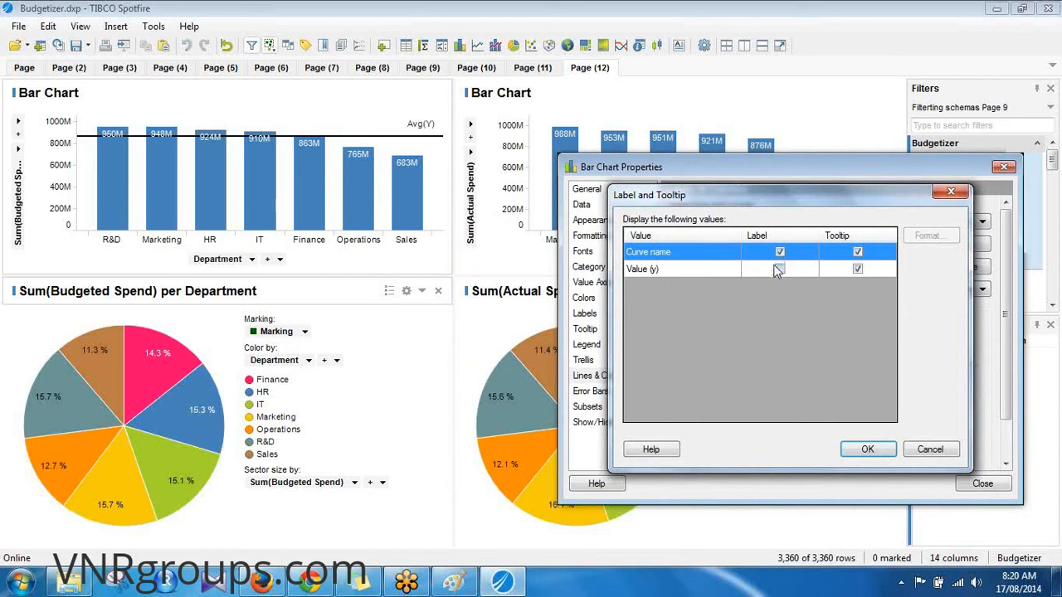
{"action": "left_click", "coordinate": [780, 269]}
{"action": "left_click", "coordinate": [867, 449]}
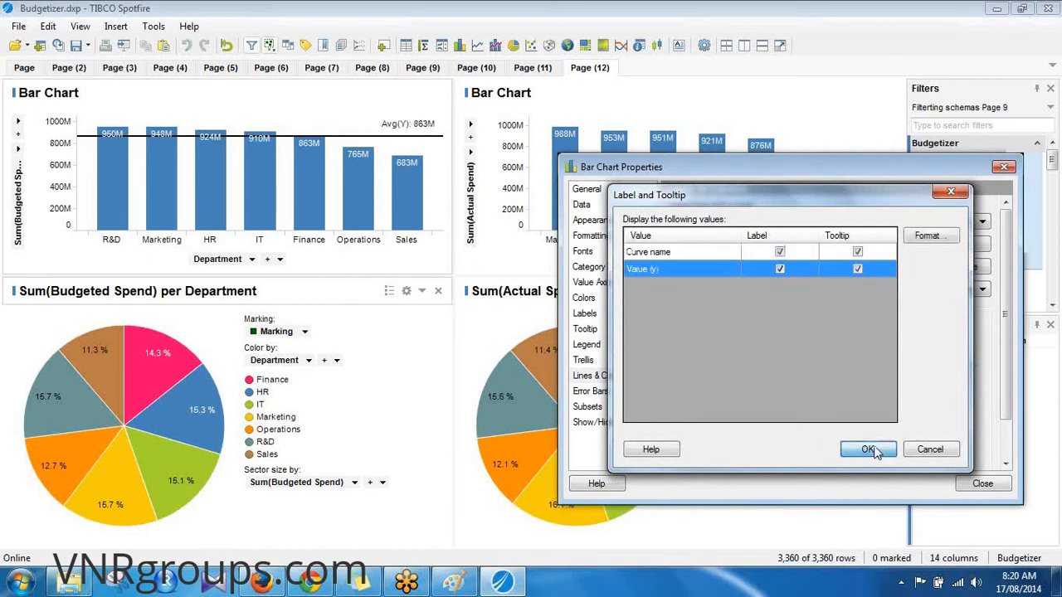
{"action": "left_click", "coordinate": [981, 484]}
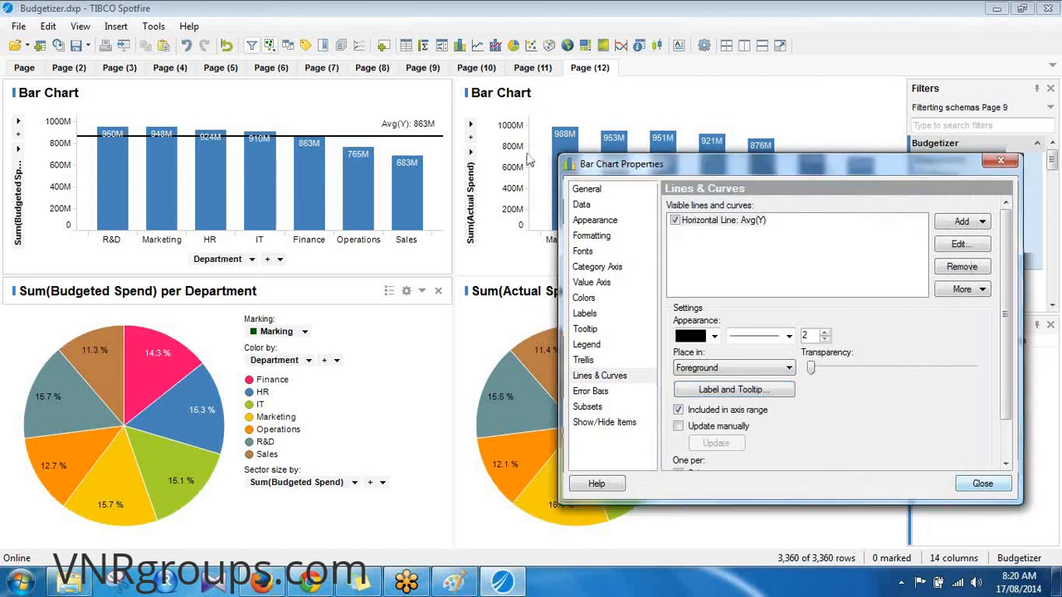
Examine which line and curve types can be added to the Budgeted Spend bar chart, without adding one
{"action": "right_click", "coordinate": [427, 154]}
{"action": "left_click", "coordinate": [490, 479]}
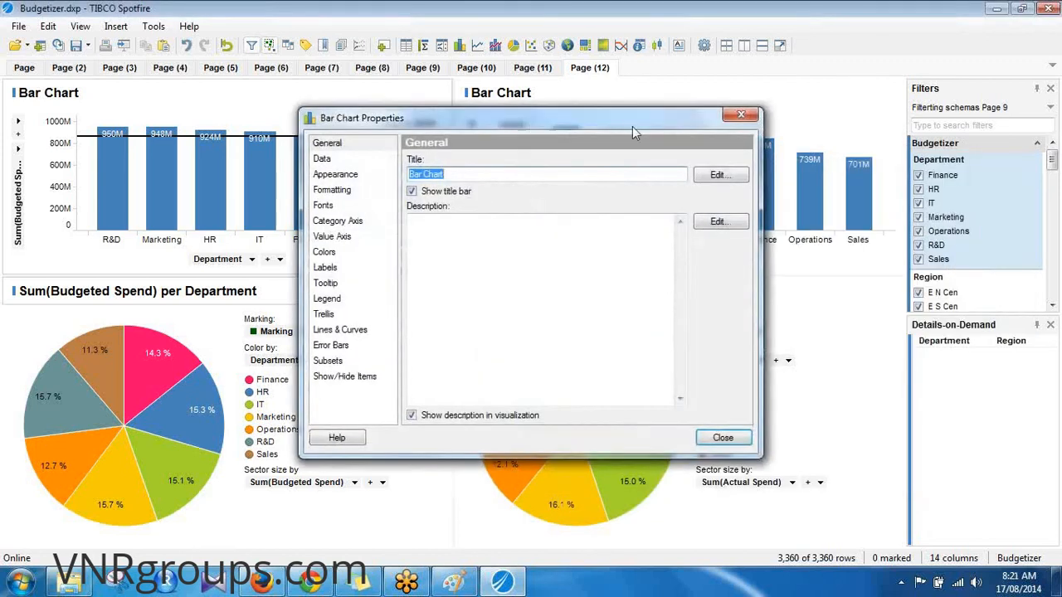
{"action": "left_click_drag", "start_coordinate": [530, 123], "coordinate": [784, 145]}
{"action": "left_click", "coordinate": [597, 344]}
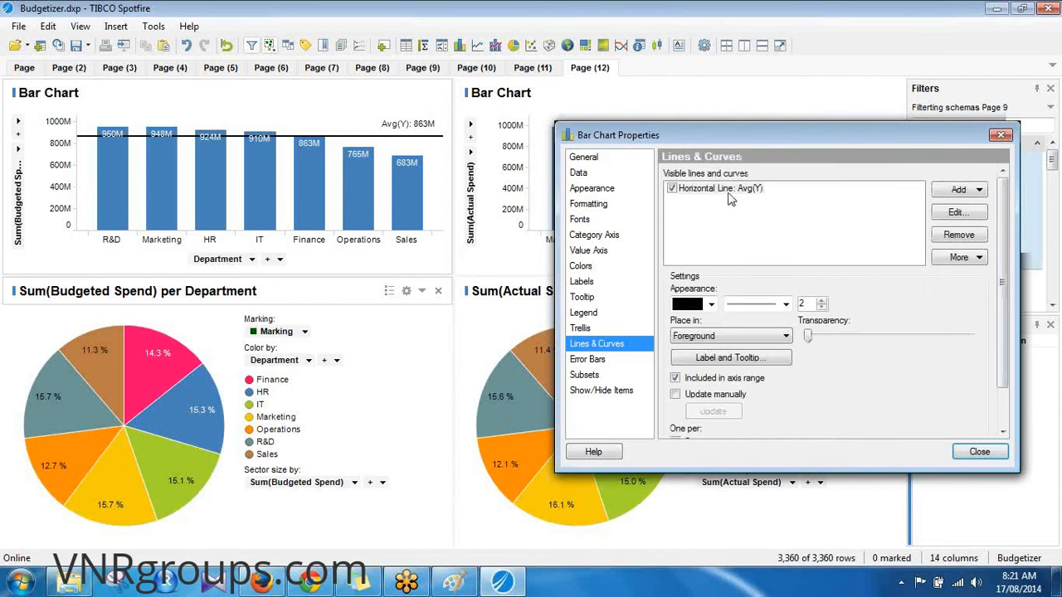
{"action": "left_click", "coordinate": [942, 191]}
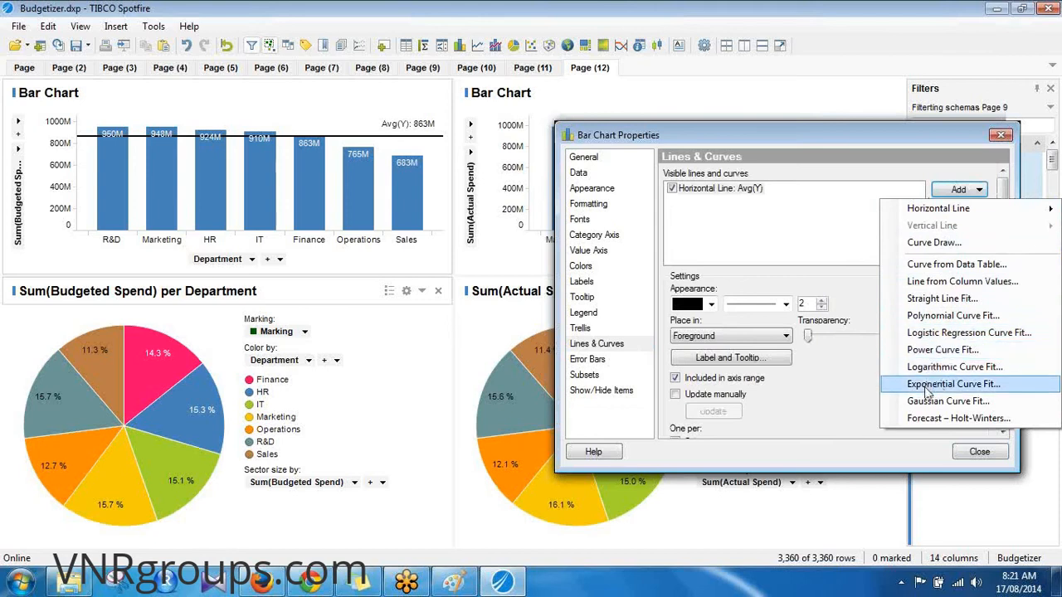
{"action": "left_click", "coordinate": [976, 458]}
{"action": "left_click", "coordinate": [977, 458]}
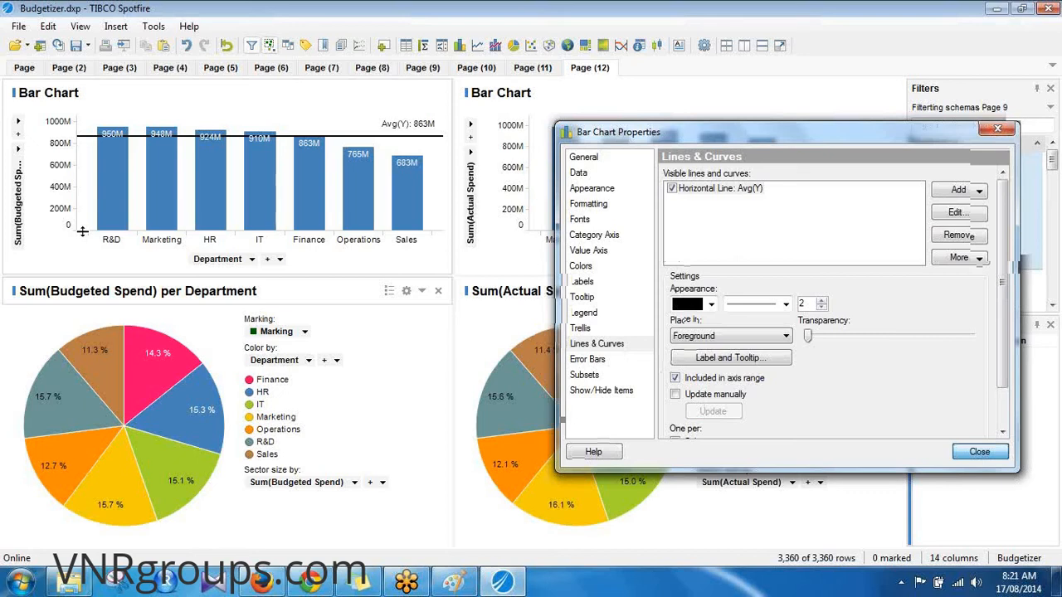
{"action": "key", "text": "Escape"}
Examine the color settings and custom color expression options of the Budgeted Spend bar chart, without changing them
{"action": "right_click", "coordinate": [157, 154]}
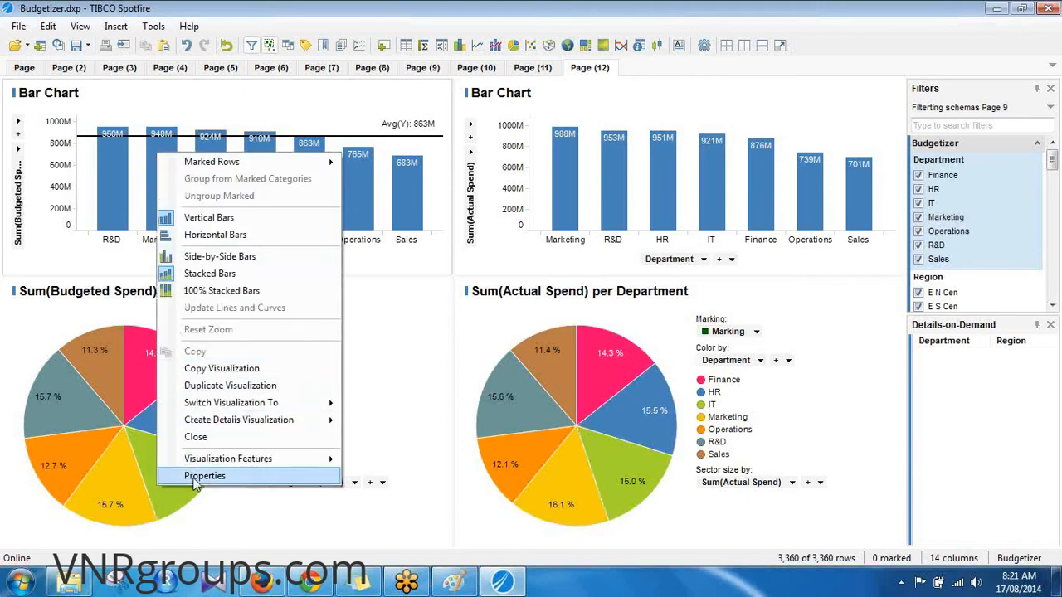
{"action": "left_click", "coordinate": [194, 480]}
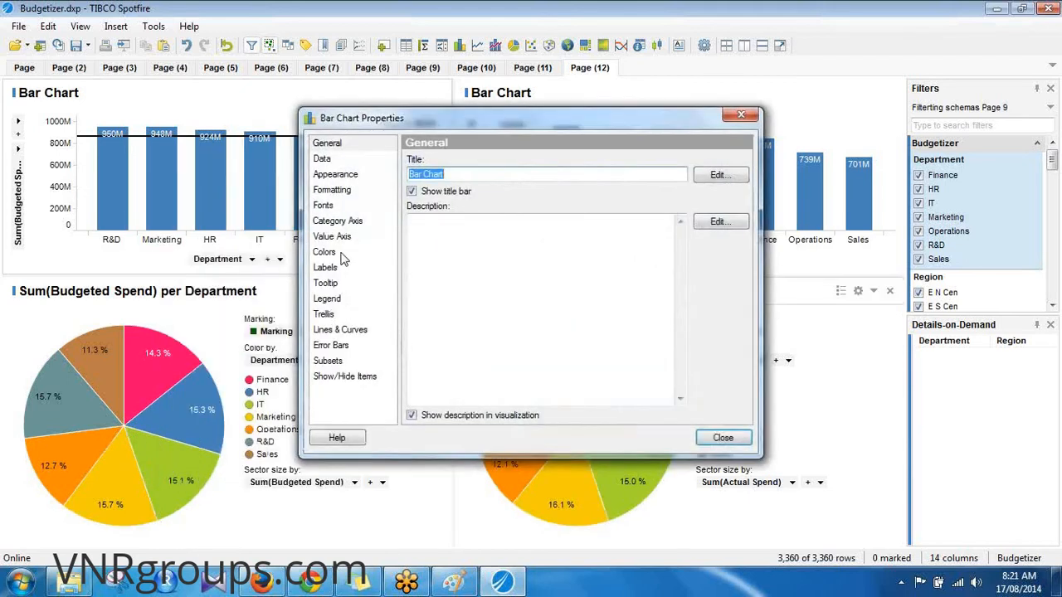
{"action": "left_click", "coordinate": [340, 253]}
{"action": "left_click_drag", "start_coordinate": [431, 118], "coordinate": [699, 167]}
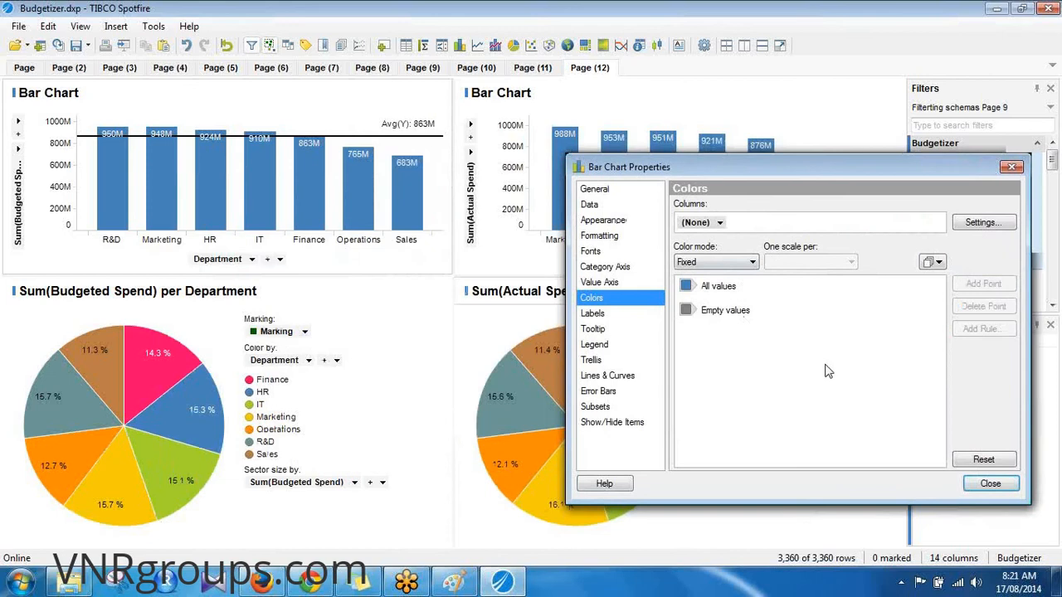
{"action": "left_click", "coordinate": [712, 225]}
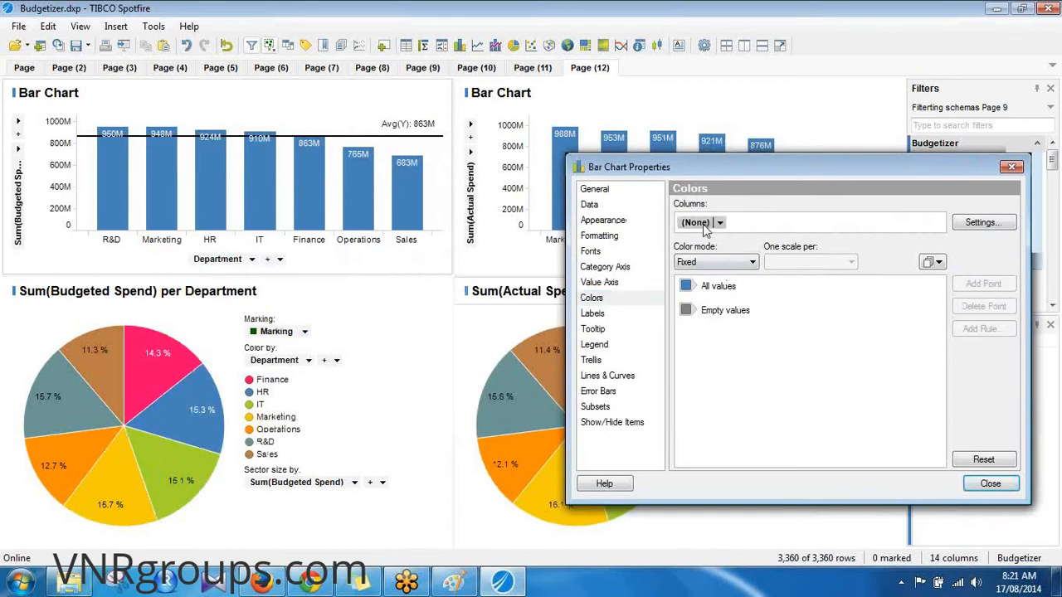
{"action": "left_click", "coordinate": [751, 289]}
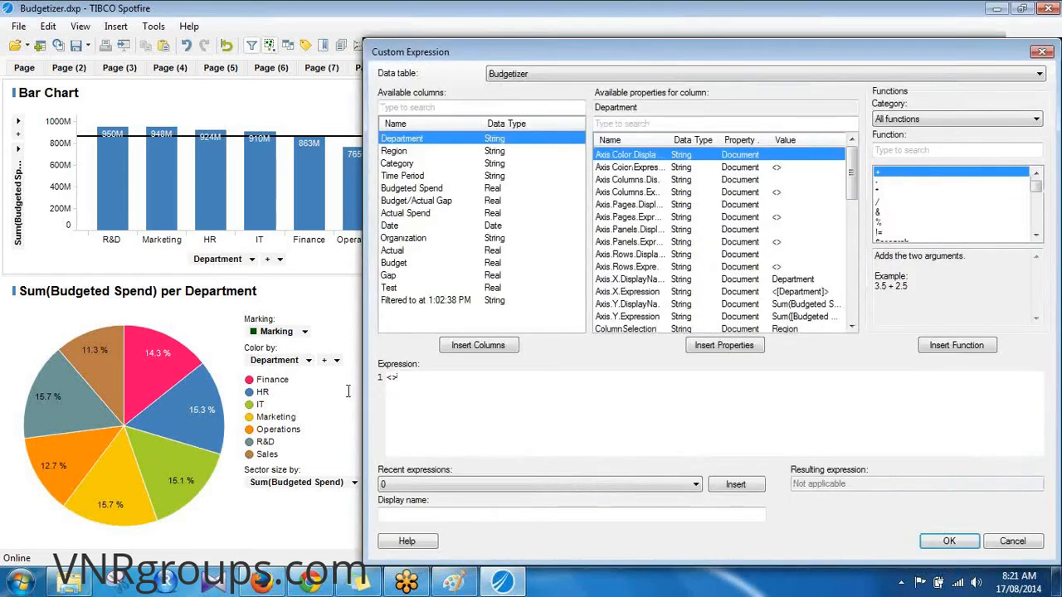
{"action": "left_click", "coordinate": [1016, 546]}
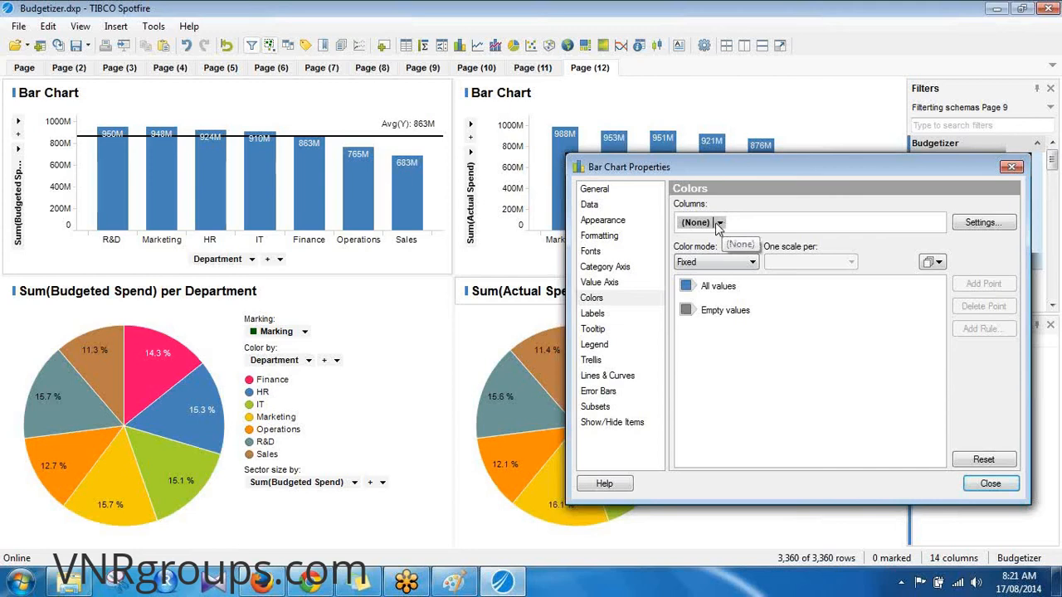
{"action": "left_click", "coordinate": [991, 485]}
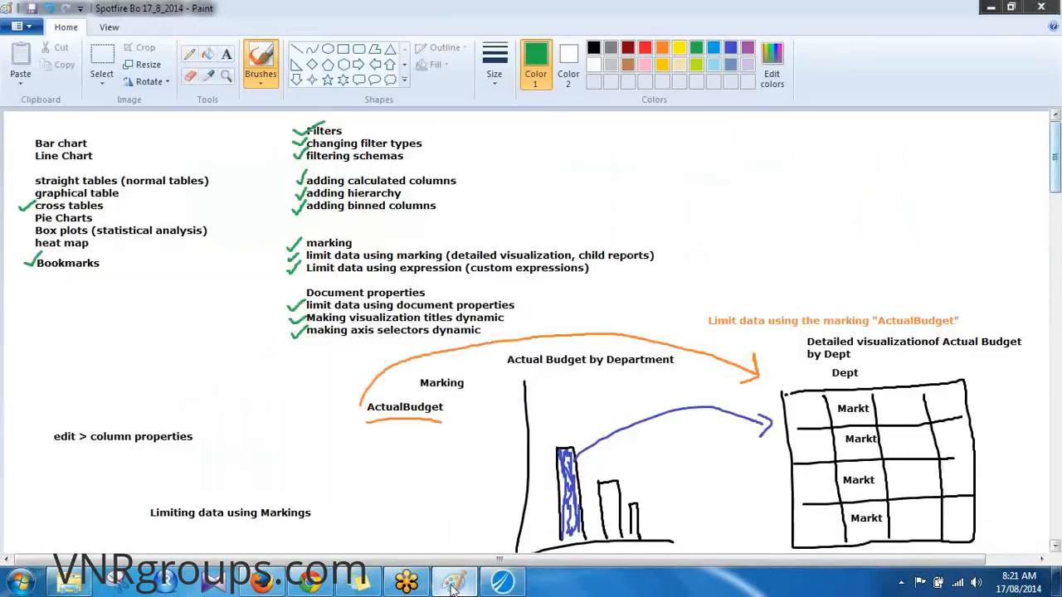
Switch to Paint, tick off Pie Charts in the topic list, and return to Spotfire to review Page (10), Page (9) and Page (12)
{"action": "left_click", "coordinate": [455, 584]}
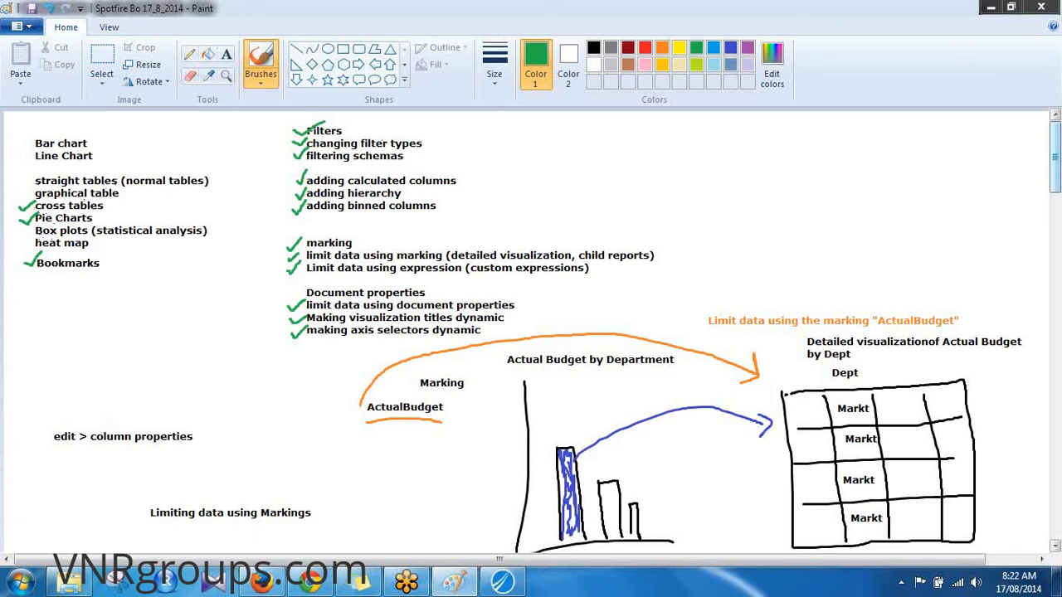
{"action": "mouse_move", "coordinate": [470, 583]}
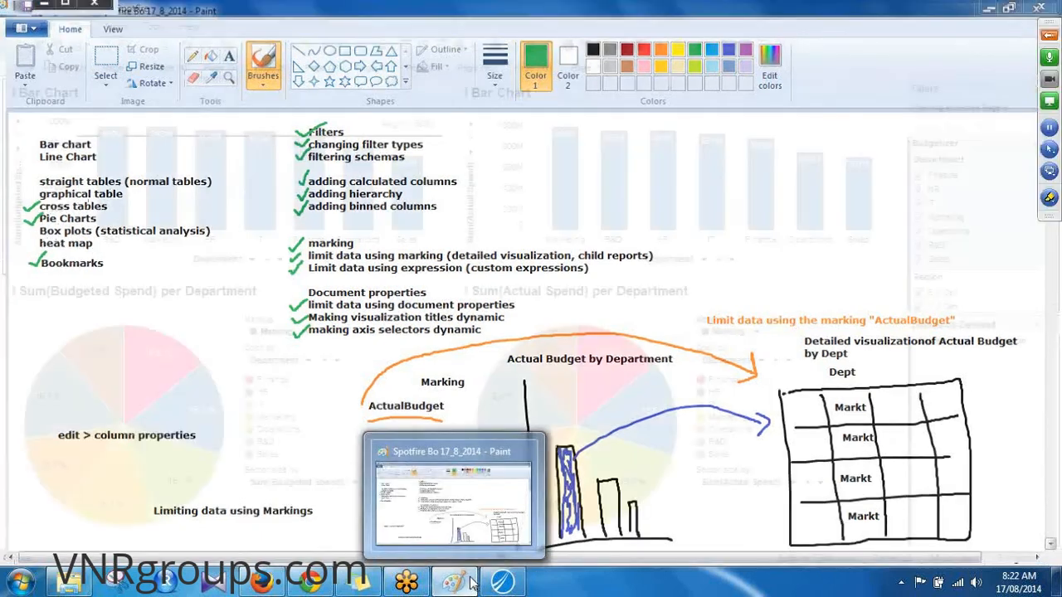
{"action": "left_click", "coordinate": [475, 72]}
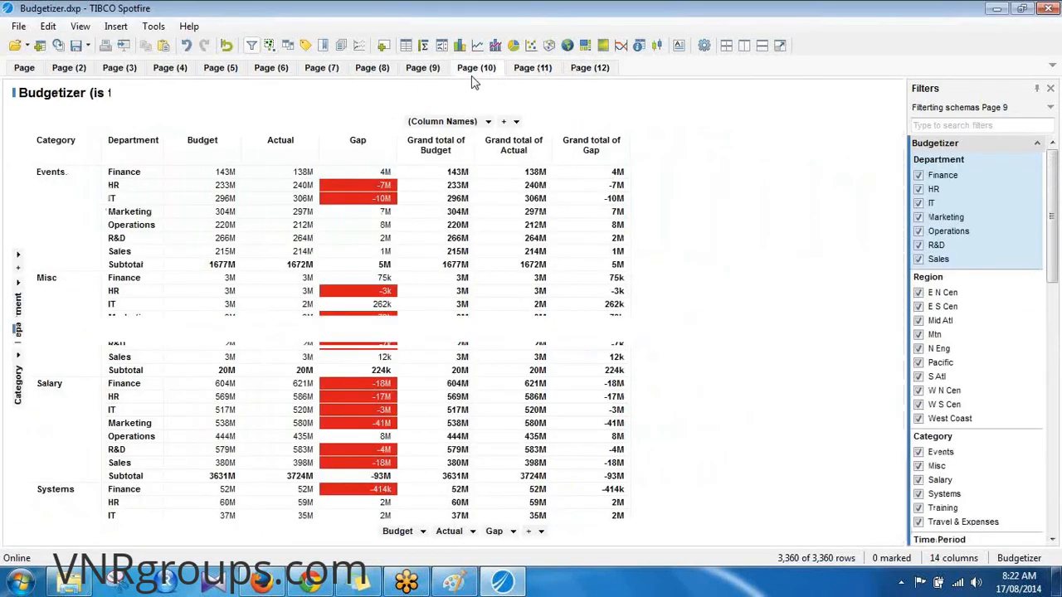
{"action": "left_click", "coordinate": [430, 75]}
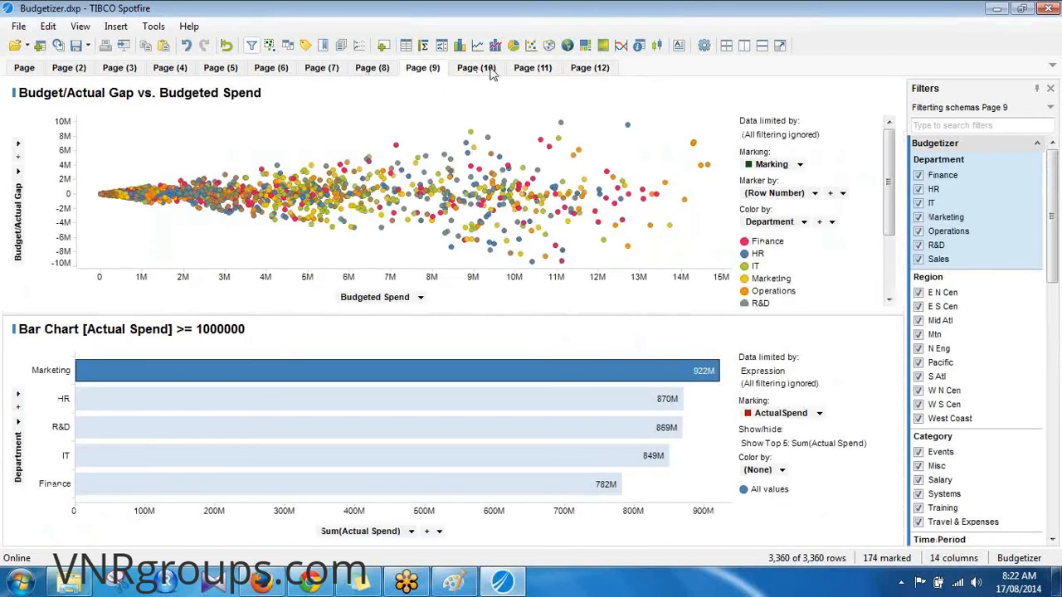
{"action": "left_click", "coordinate": [581, 70]}
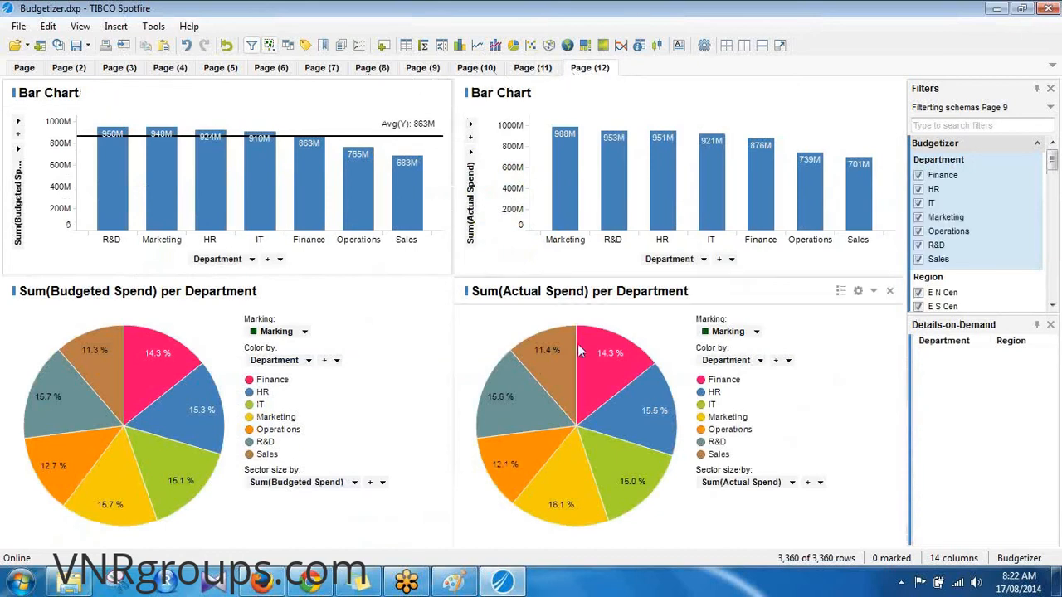
Switch to Paint, tick off Bar chart, Line Chart and straight tables in the topic list, and return to Spotfire
{"action": "left_click", "coordinate": [454, 582]}
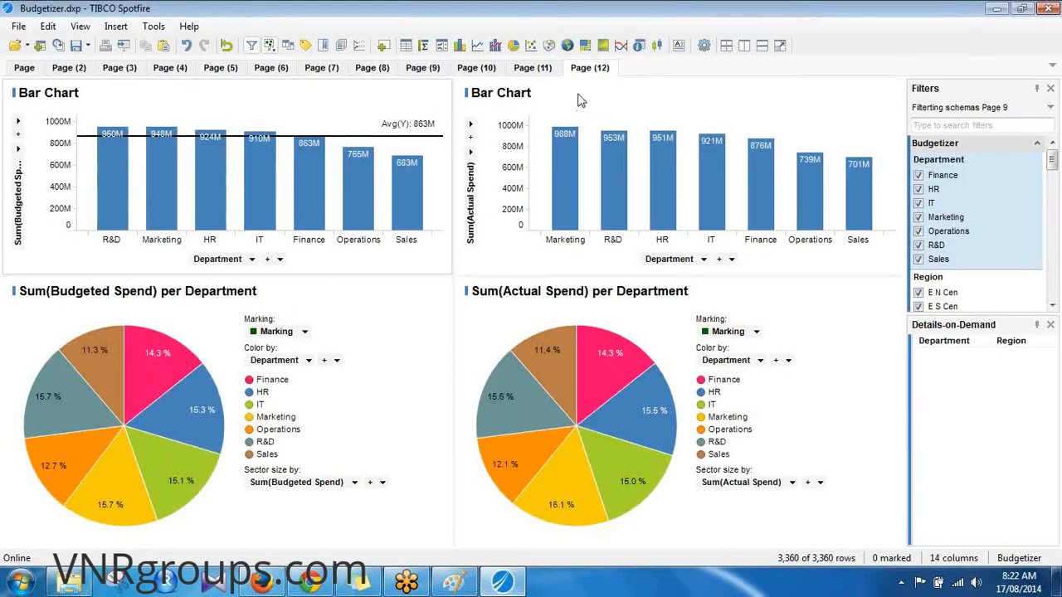
{"action": "left_click", "coordinate": [502, 582]}
{"action": "left_click", "coordinate": [453, 582]}
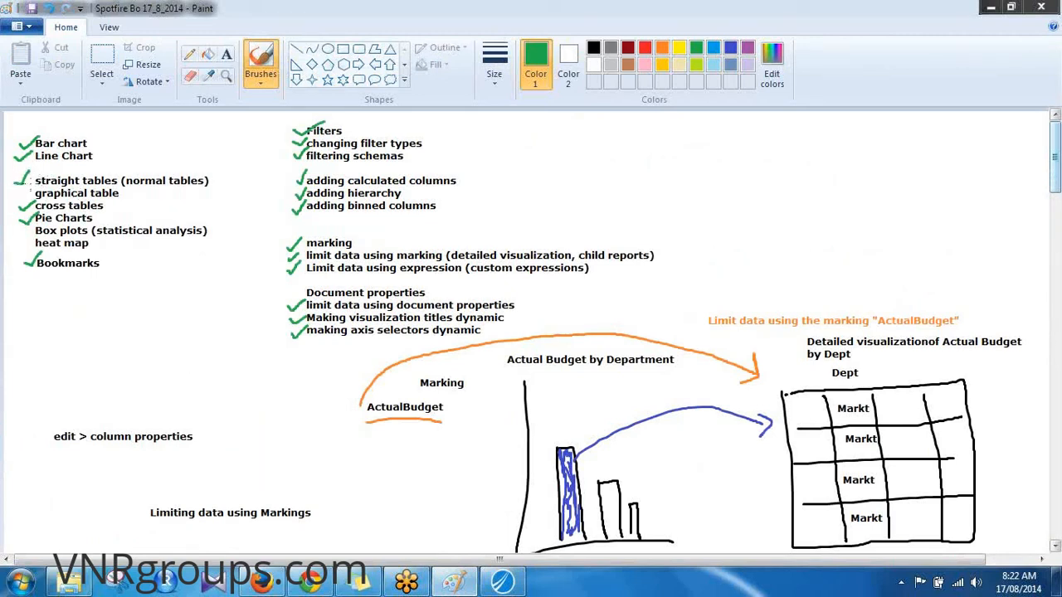
{"action": "left_click", "coordinate": [501, 584]}
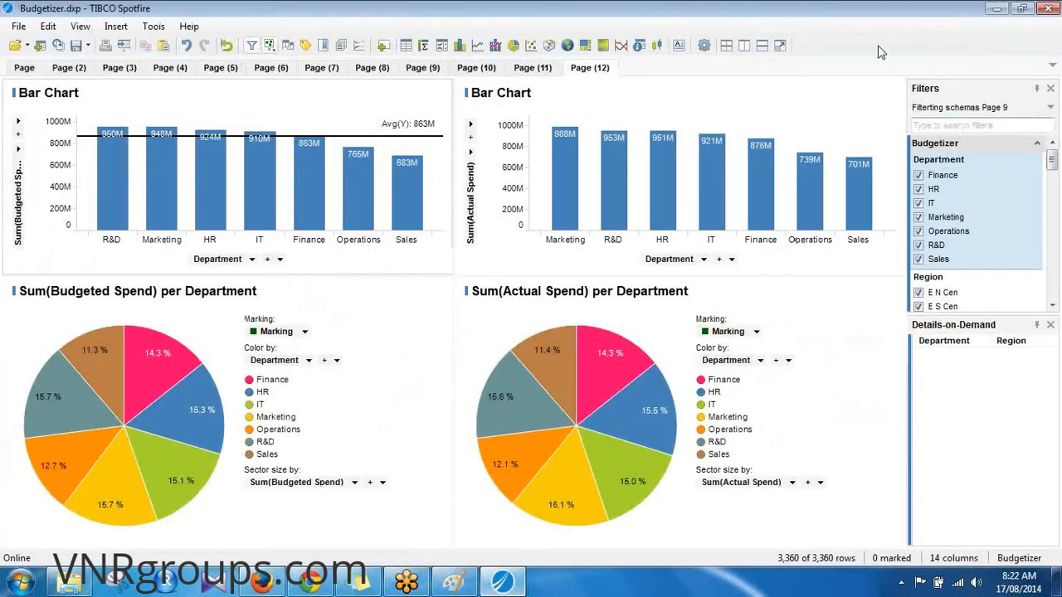
Add a new page to the Budgetizer analysis and insert a graphical table on it
{"action": "left_click", "coordinate": [383, 45]}
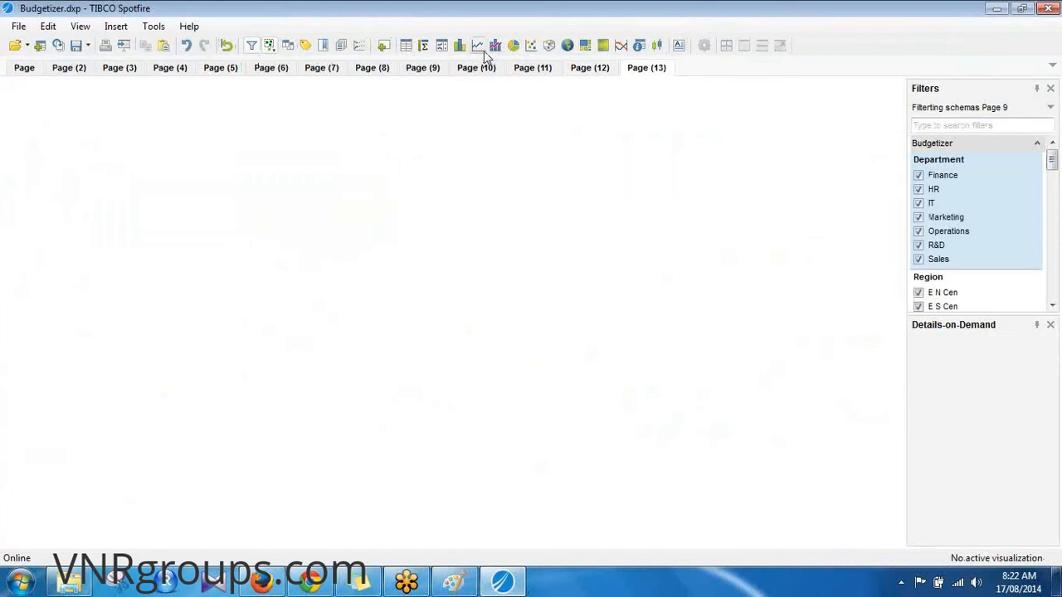
{"action": "left_click", "coordinate": [441, 48]}
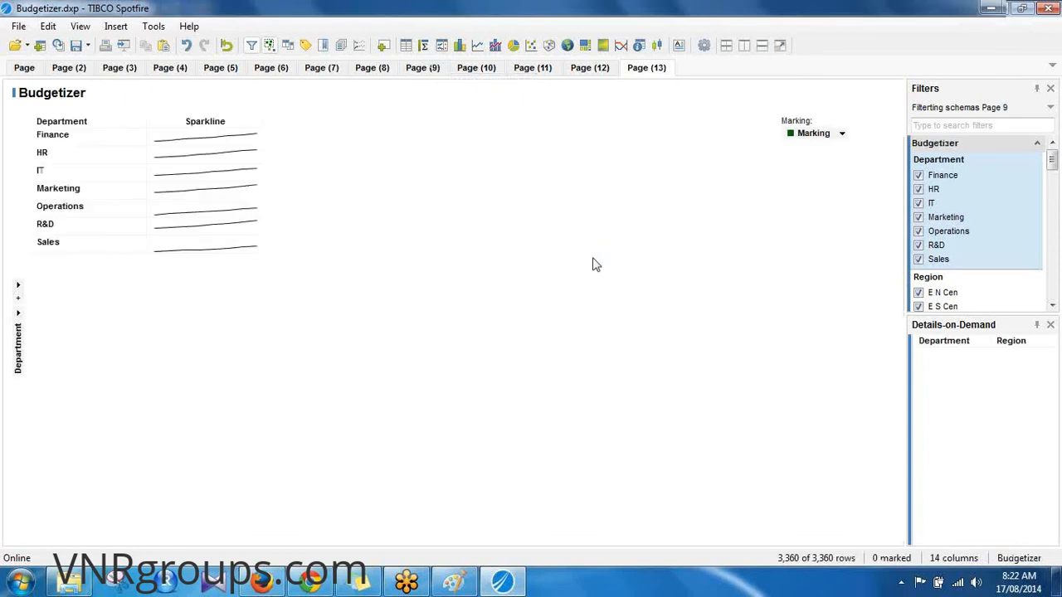
Examine the graphical table's axes, the sparkline column's X- and Y-axis settings, and the column types that can be added
{"action": "right_click", "coordinate": [239, 173]}
{"action": "left_click", "coordinate": [393, 434]}
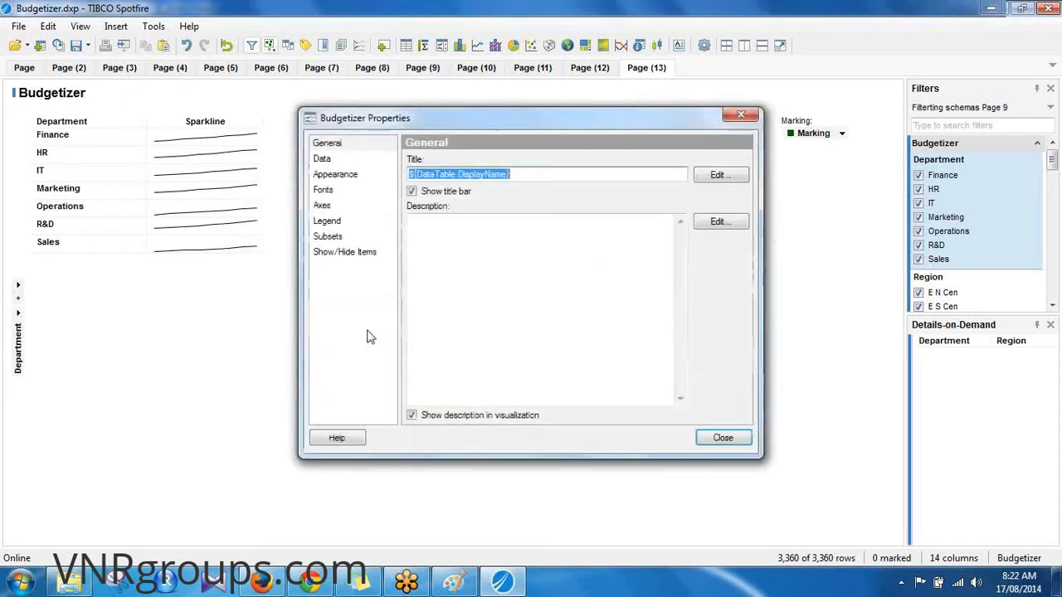
{"action": "left_click", "coordinate": [325, 207]}
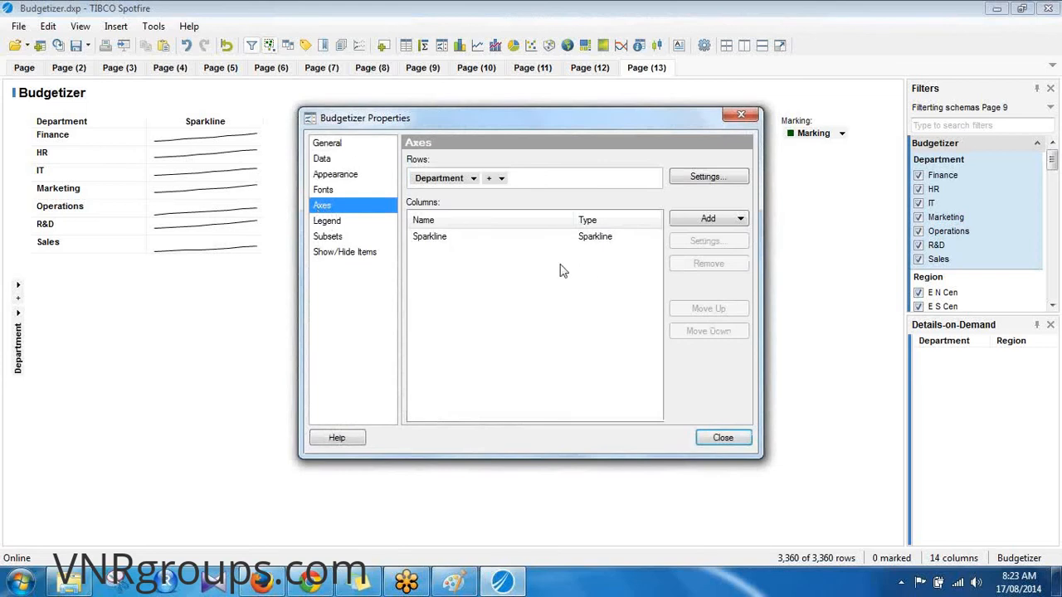
{"action": "left_click", "coordinate": [478, 236]}
{"action": "left_click", "coordinate": [704, 241]}
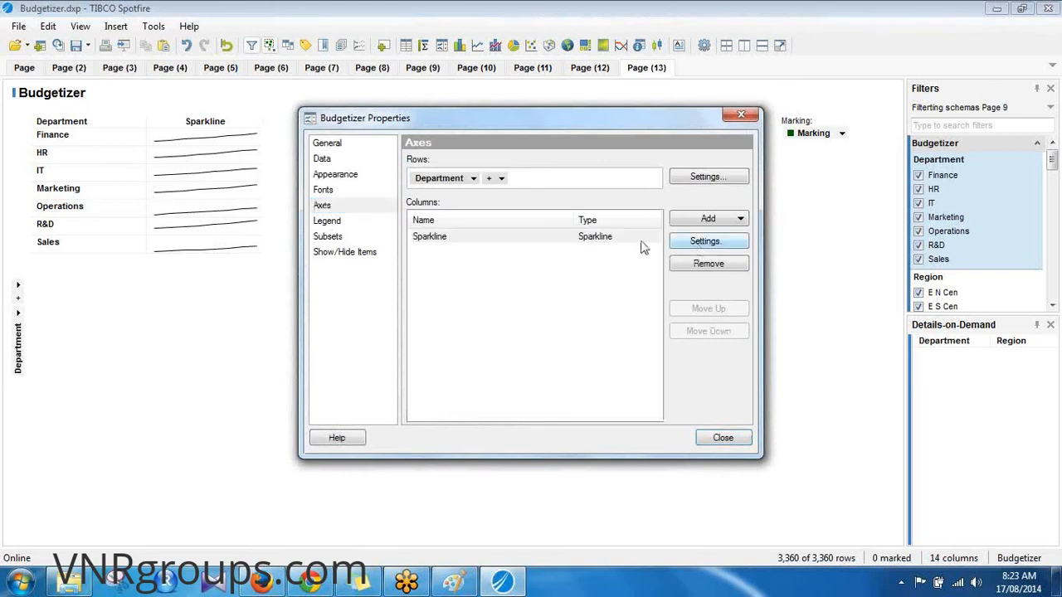
{"action": "left_click", "coordinate": [363, 246]}
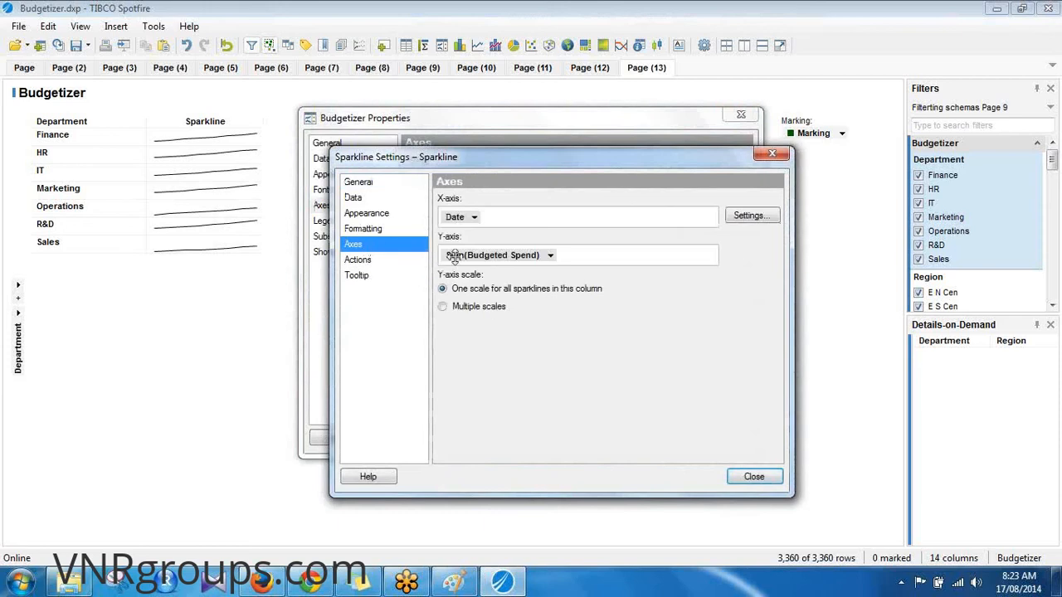
{"action": "left_click", "coordinate": [755, 476]}
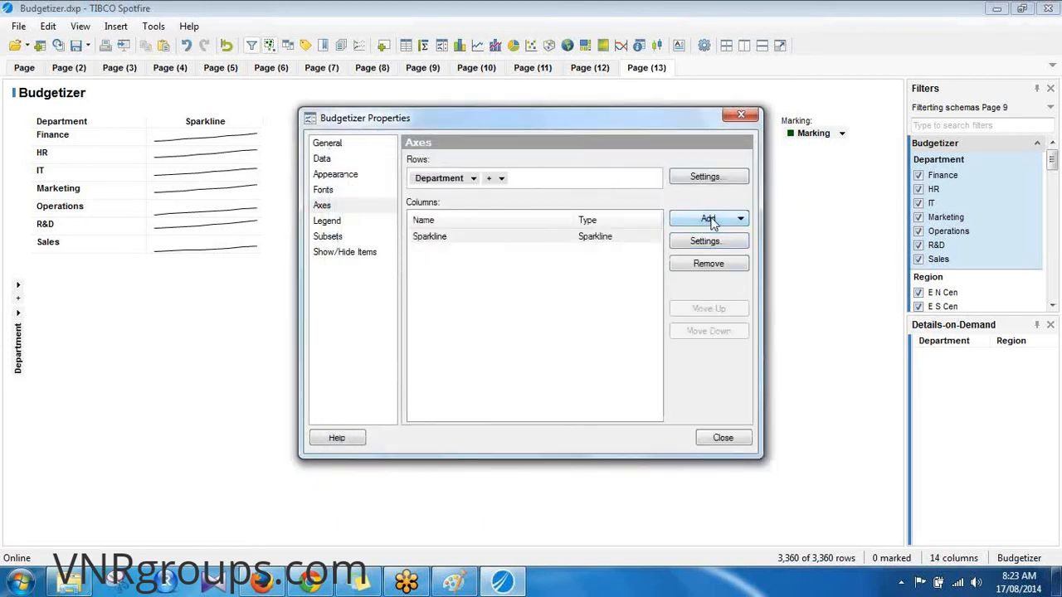
{"action": "left_click", "coordinate": [712, 219]}
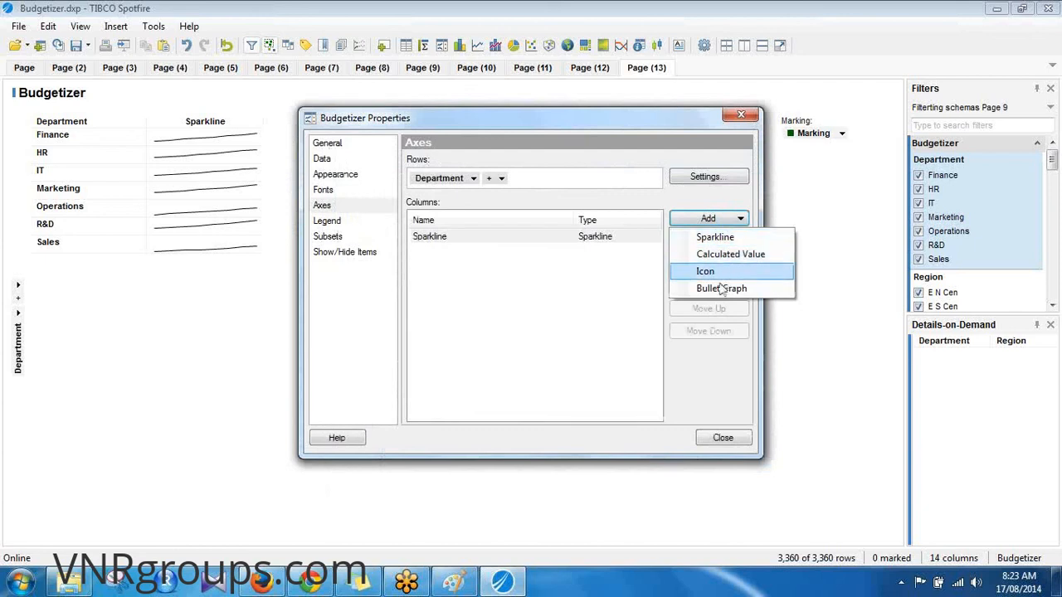
{"action": "left_click", "coordinate": [741, 442]}
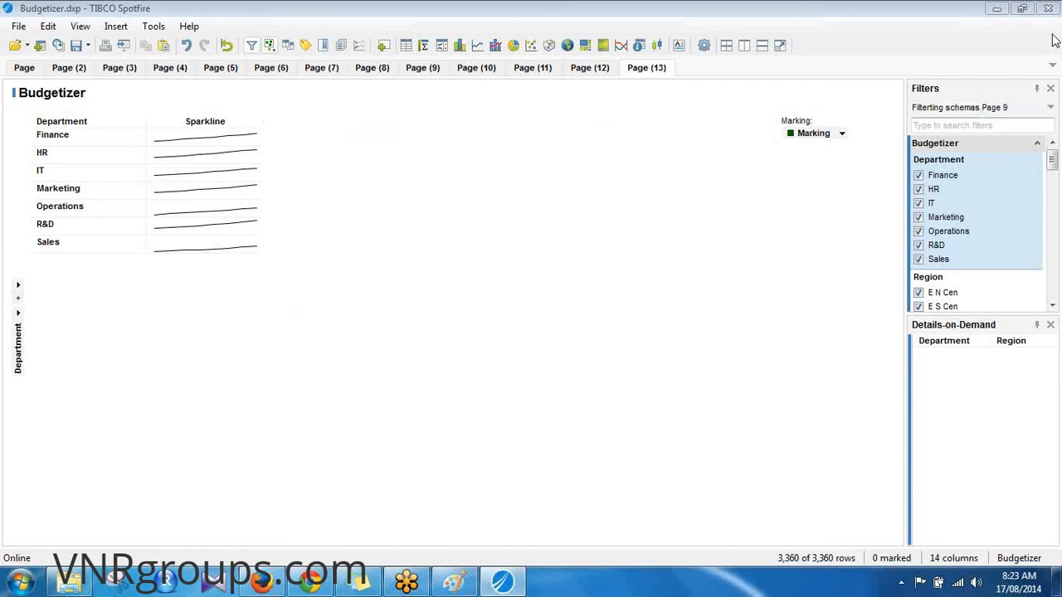
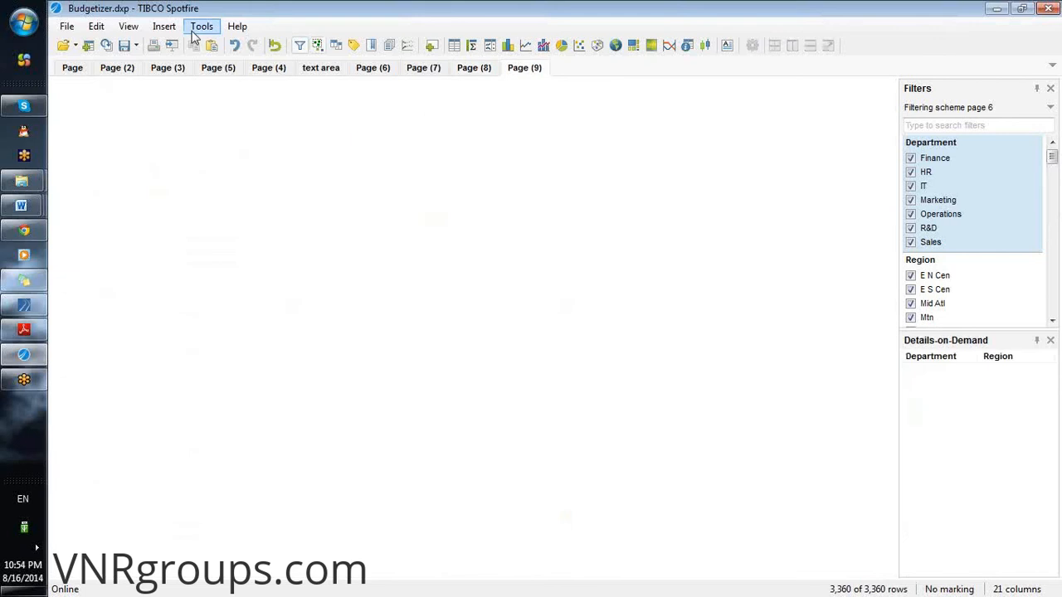
Insert a graphical table on the empty Page (9) of the Budgetizer file
{"action": "left_click", "coordinate": [164, 26]}
{"action": "mouse_move", "coordinate": [249, 83]}
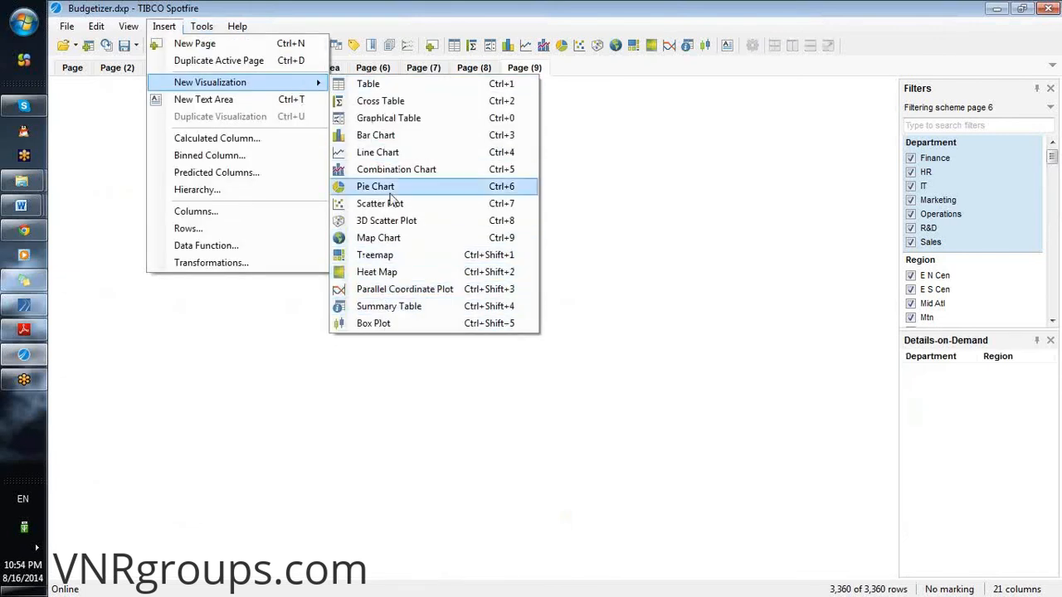
{"action": "left_click", "coordinate": [394, 120]}
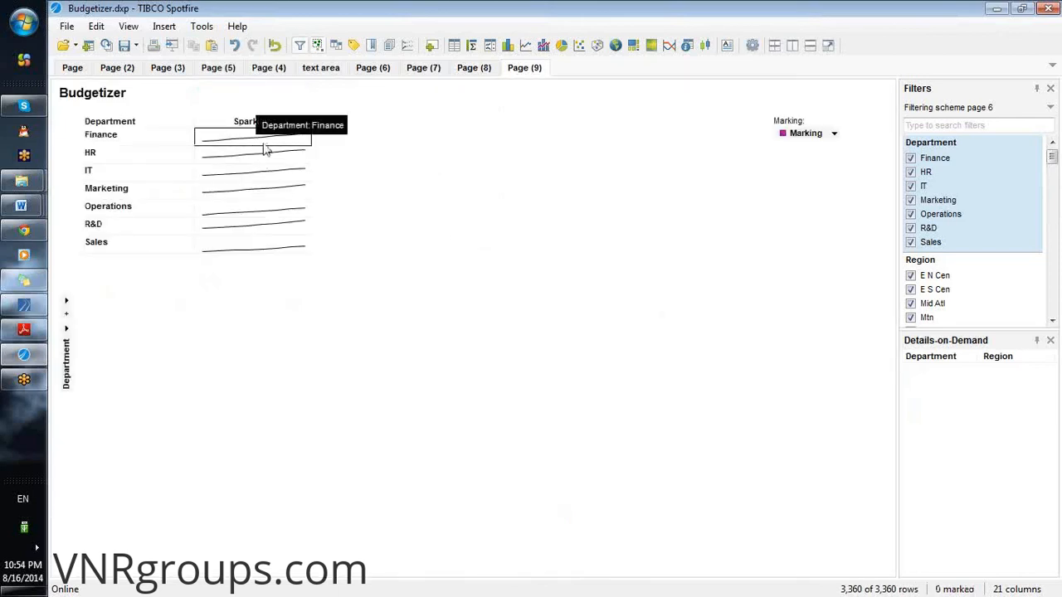
Add a Calculated Value column to the graphical table and view its rule options without adding a rule
{"action": "right_click", "coordinate": [294, 137]}
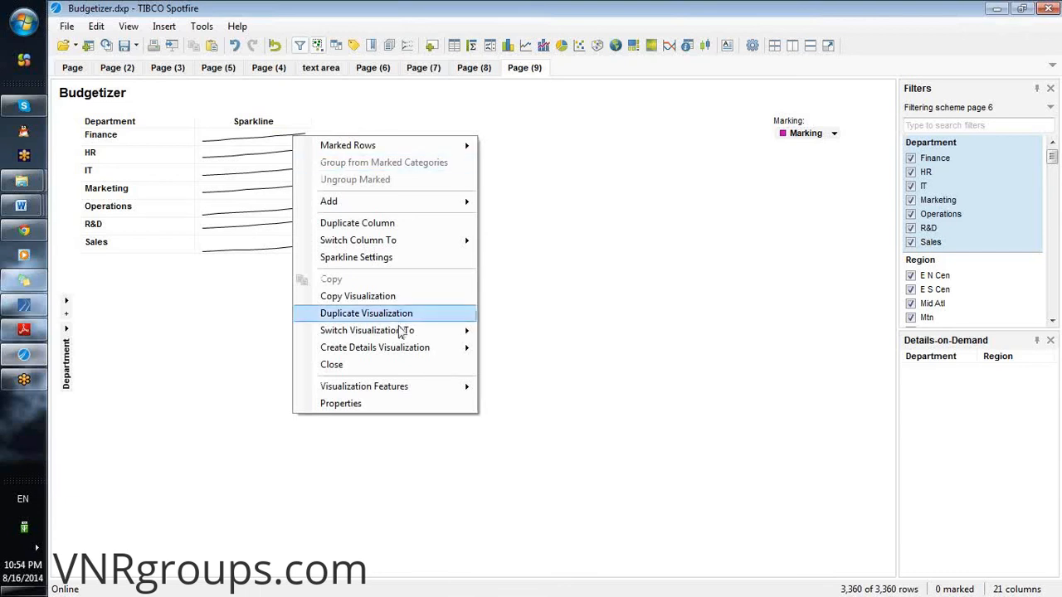
{"action": "left_click", "coordinate": [388, 405]}
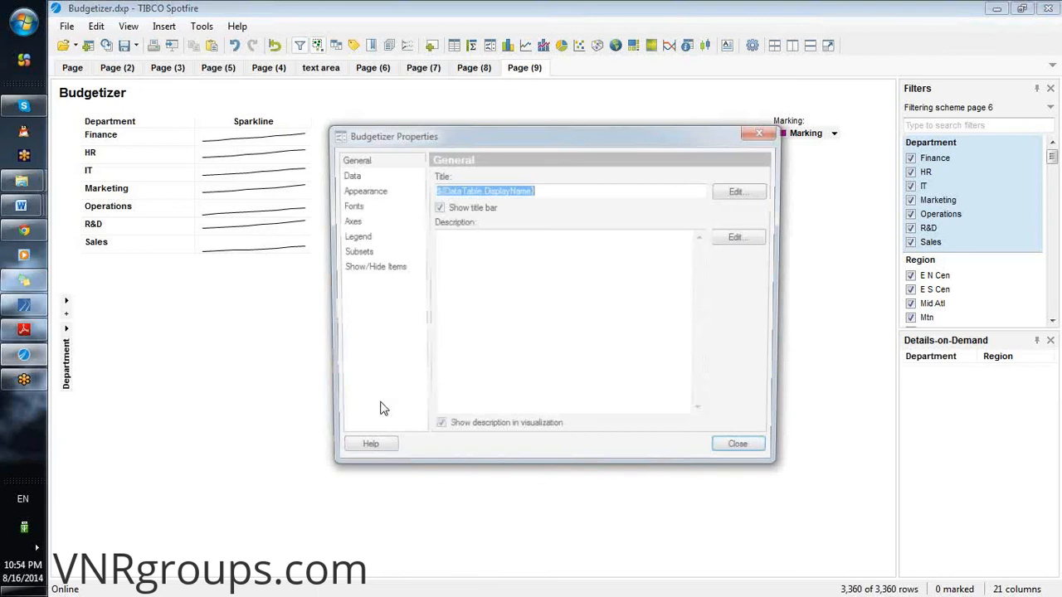
{"action": "left_click", "coordinate": [346, 220]}
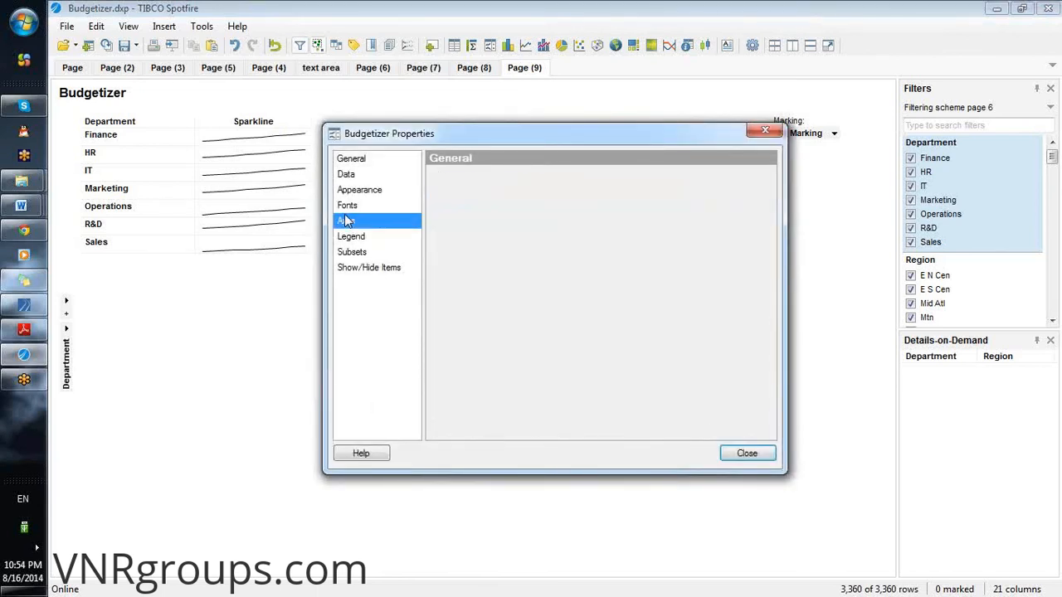
{"action": "left_click", "coordinate": [734, 235]}
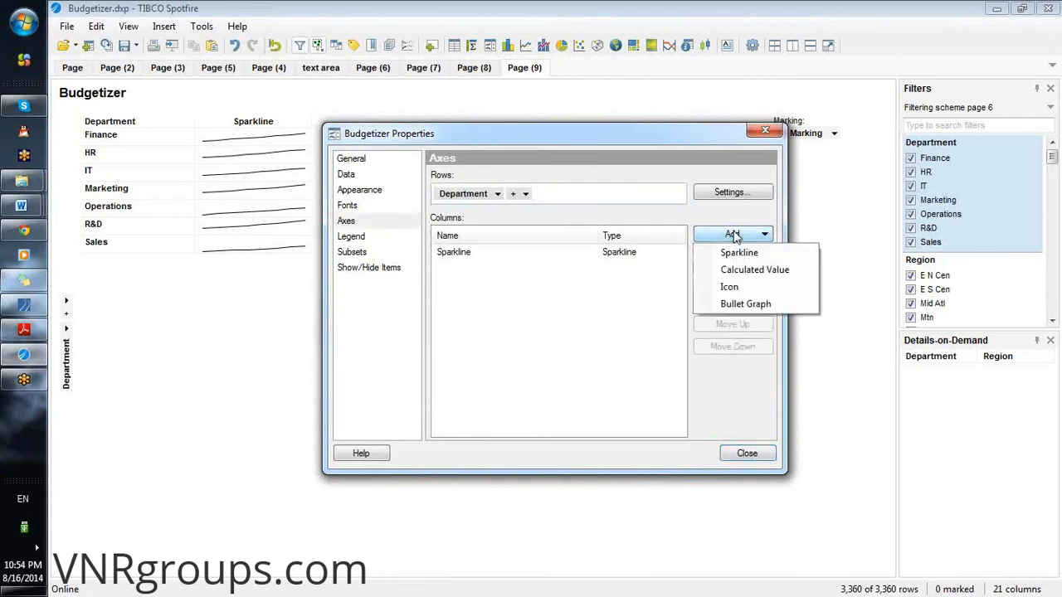
{"action": "left_click", "coordinate": [720, 274]}
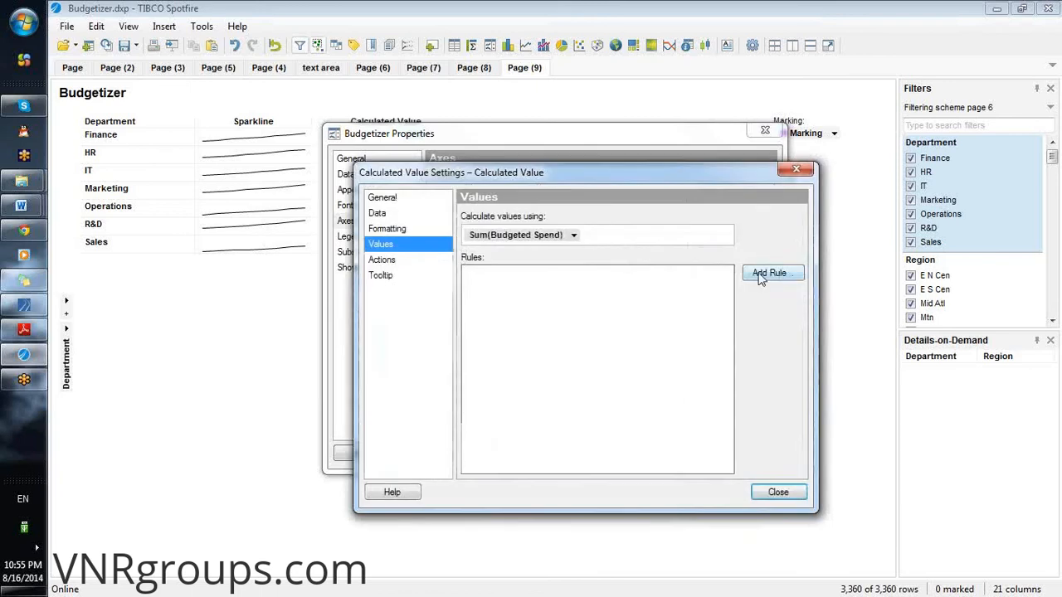
{"action": "left_click", "coordinate": [770, 274]}
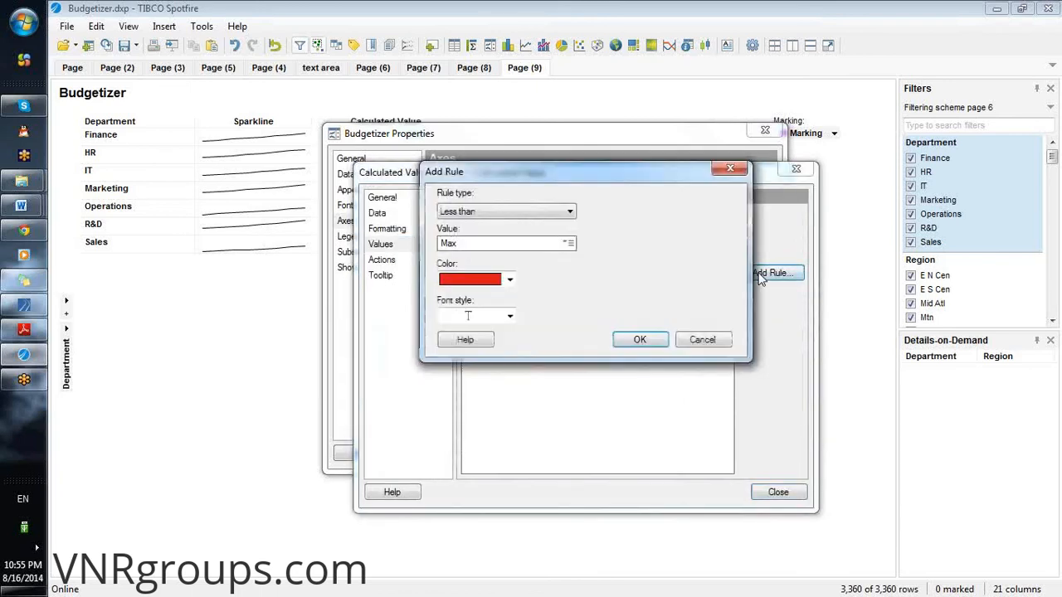
{"action": "left_click", "coordinate": [703, 343]}
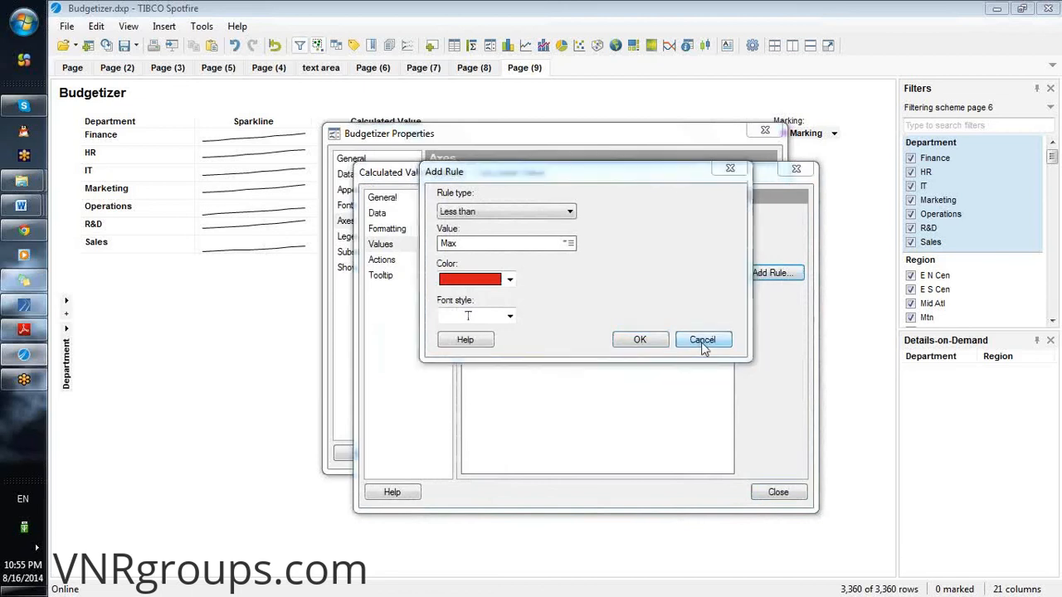
{"action": "left_click", "coordinate": [776, 494]}
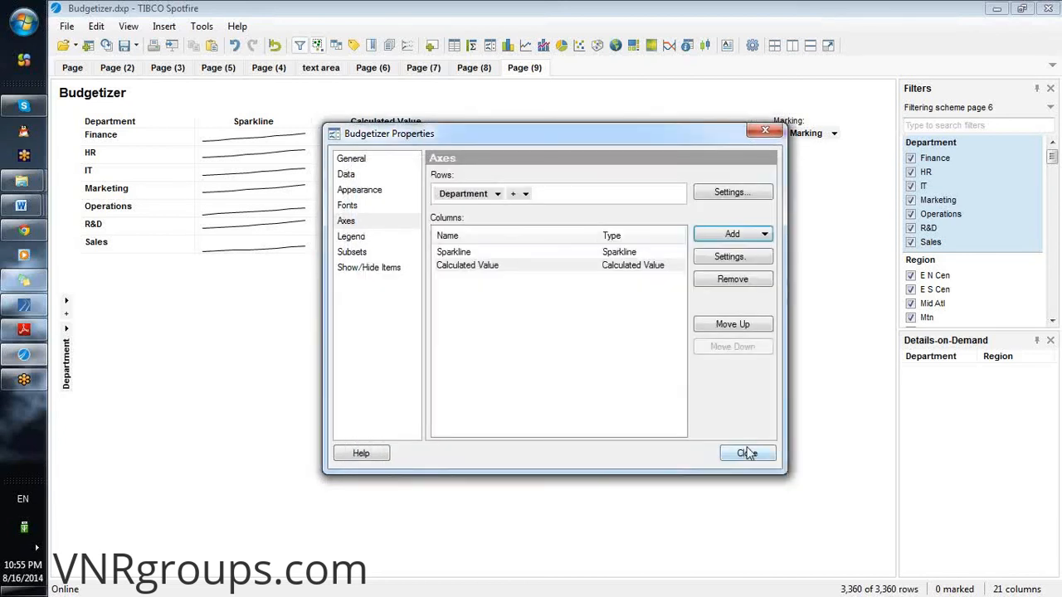
Close the graphical table's properties and sort its rows by the Calculated Value column in descending order
{"action": "left_click", "coordinate": [747, 453]}
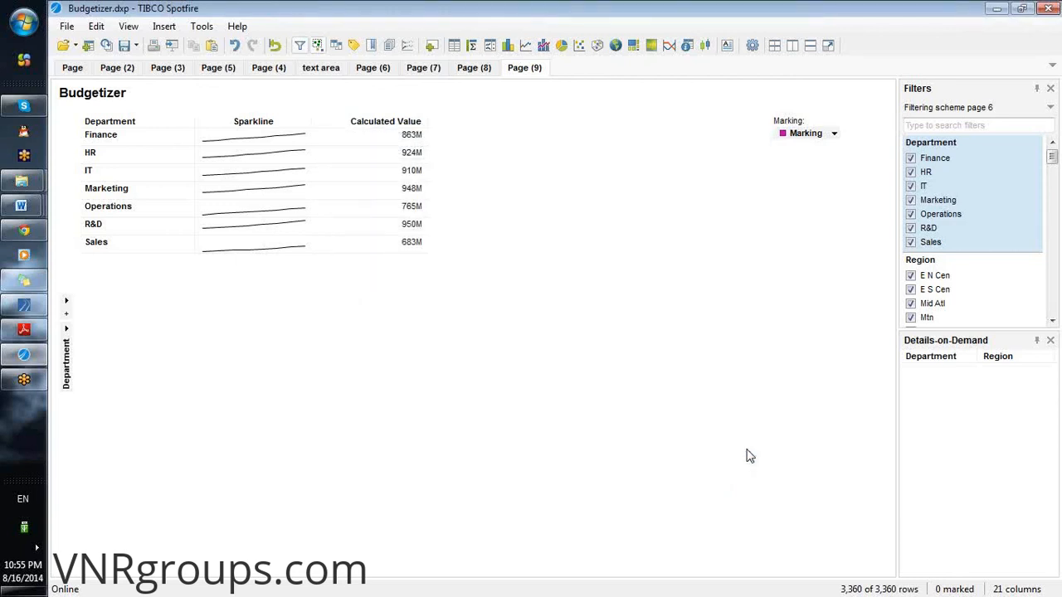
{"action": "left_click", "coordinate": [387, 125]}
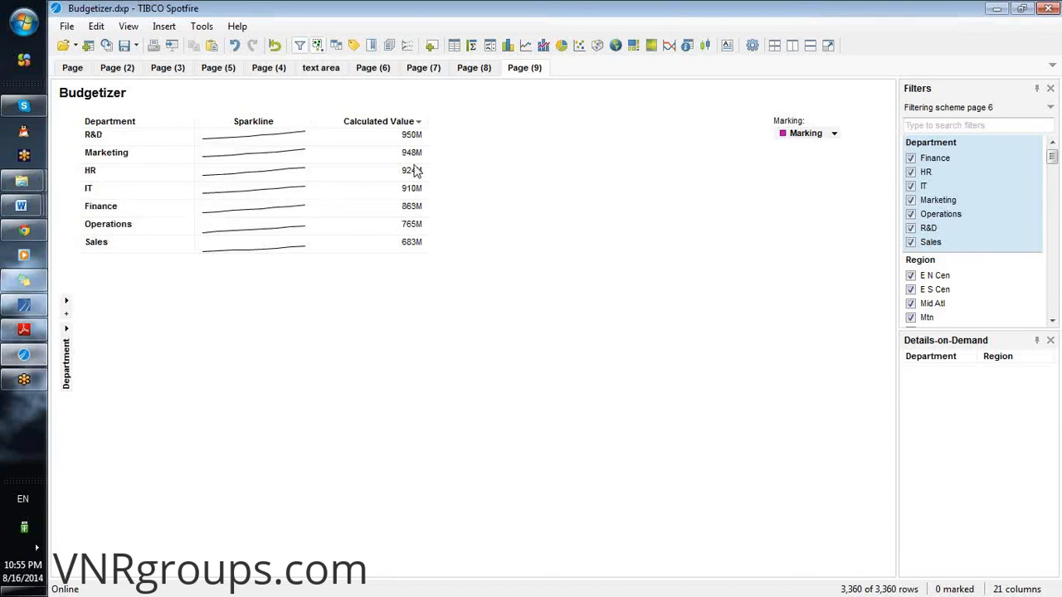
Rename the graphical table's Calculated Value column to Budget
{"action": "right_click", "coordinate": [385, 216]}
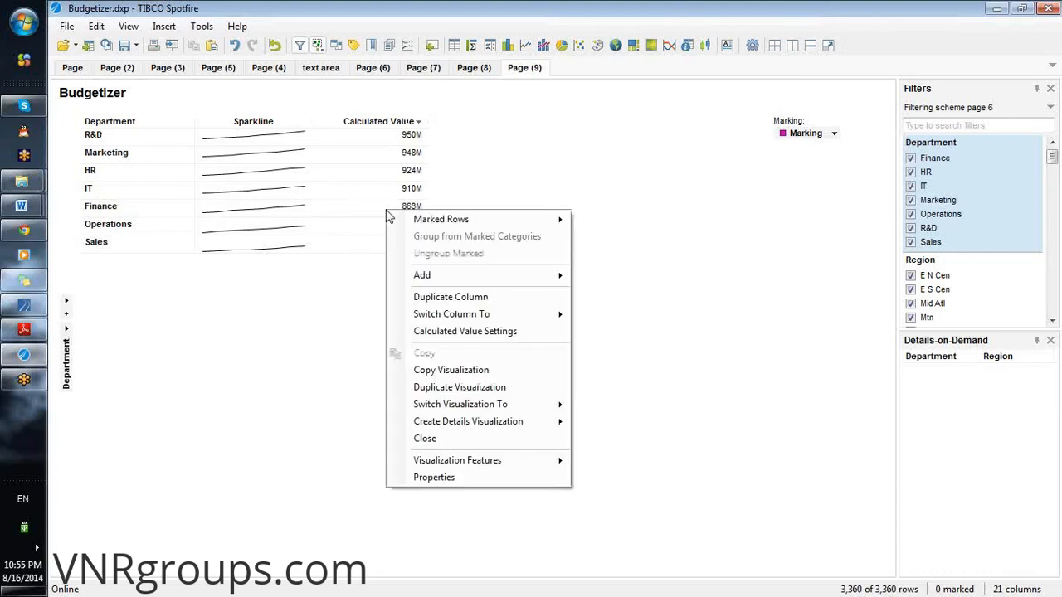
{"action": "left_click", "coordinate": [441, 475]}
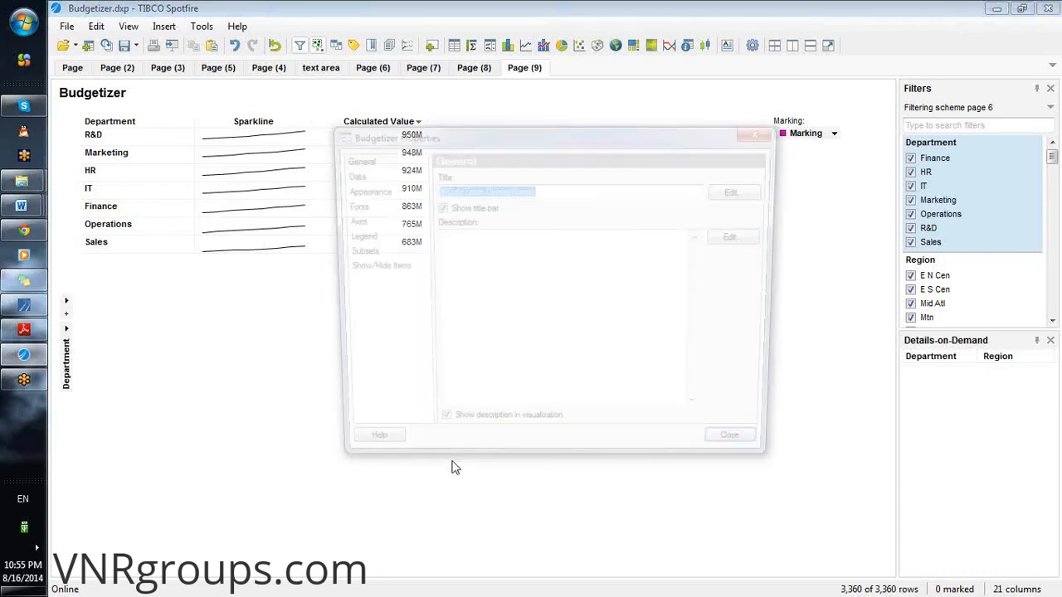
{"action": "left_click", "coordinate": [347, 221]}
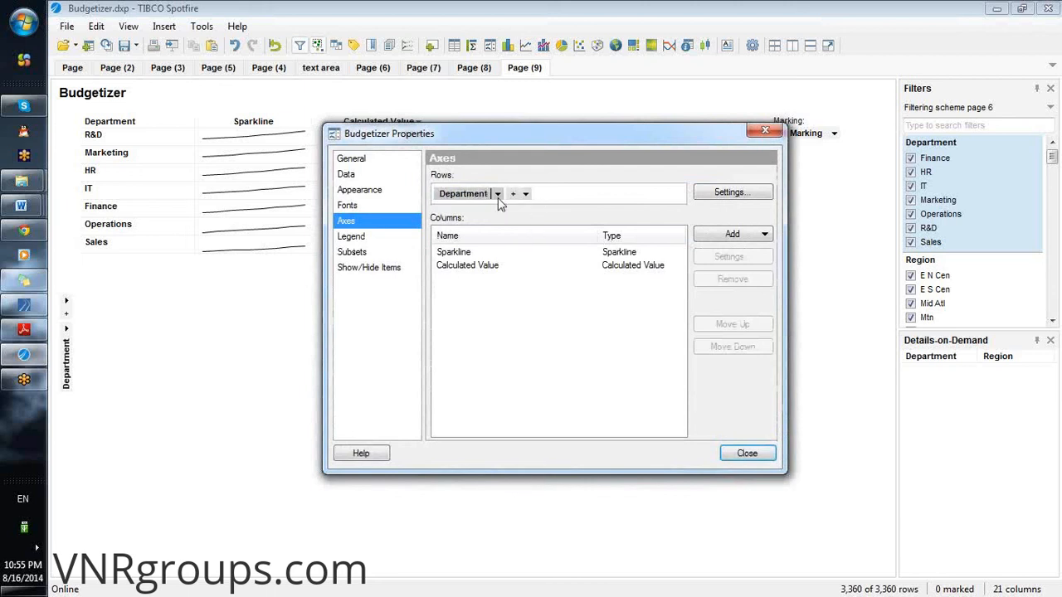
{"action": "left_click", "coordinate": [487, 278]}
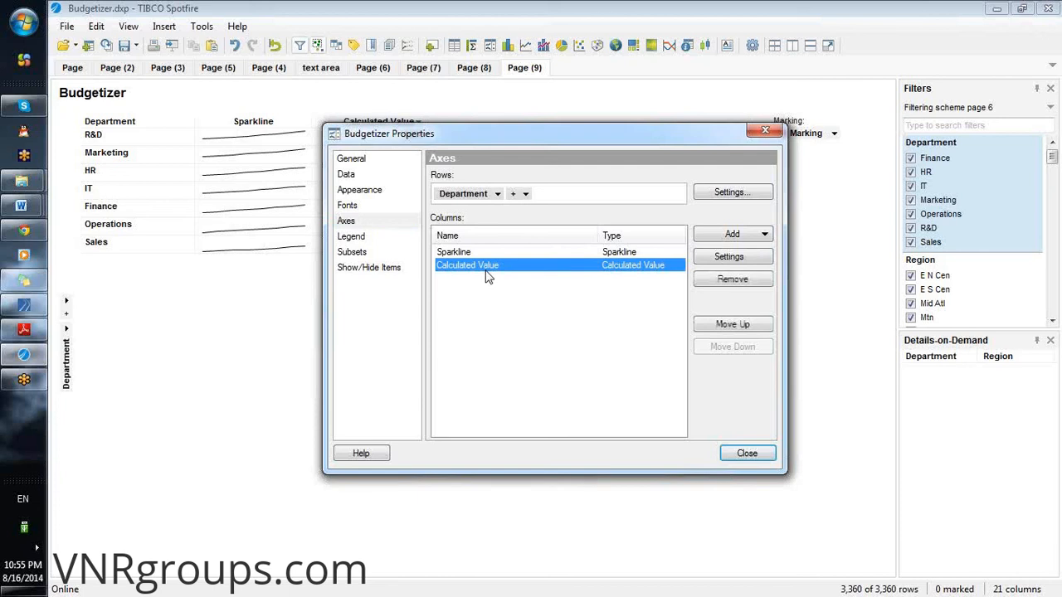
{"action": "double_click", "coordinate": [487, 277]}
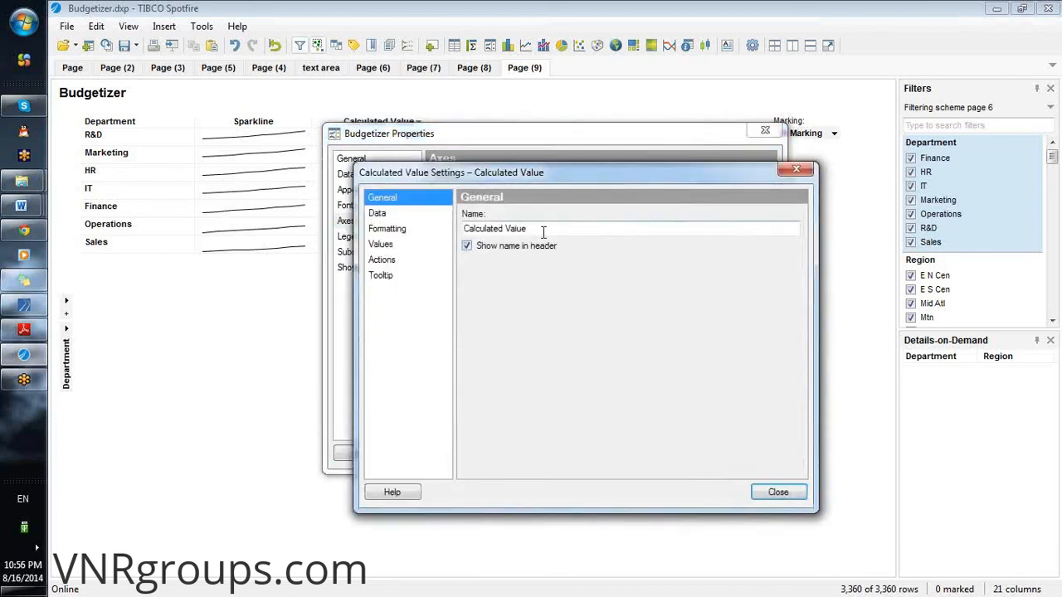
{"action": "left_click", "coordinate": [544, 232]}
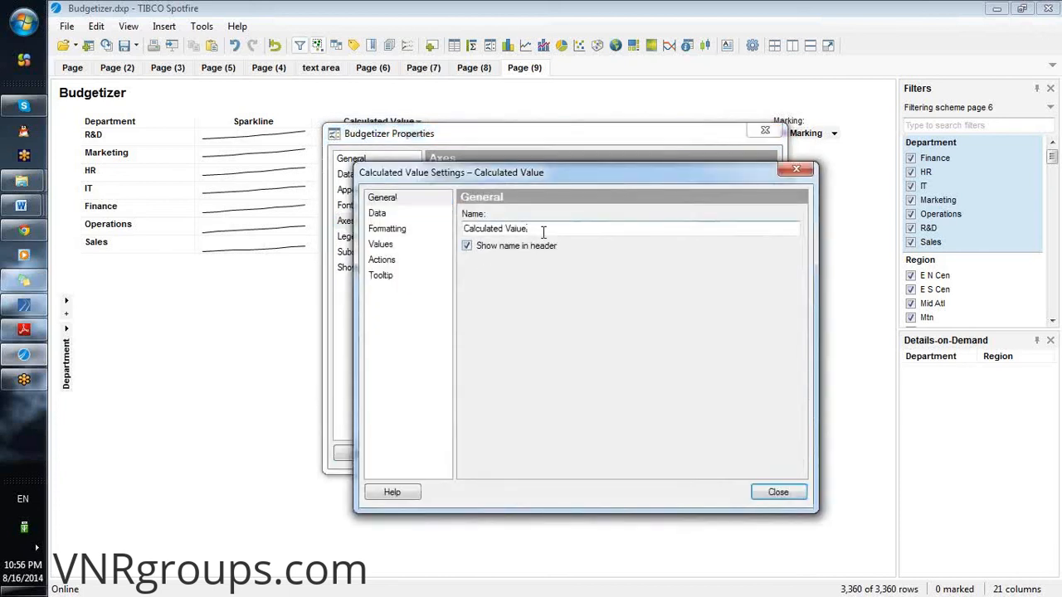
{"action": "left_click_drag", "start_coordinate": [529, 229], "coordinate": [410, 228]}
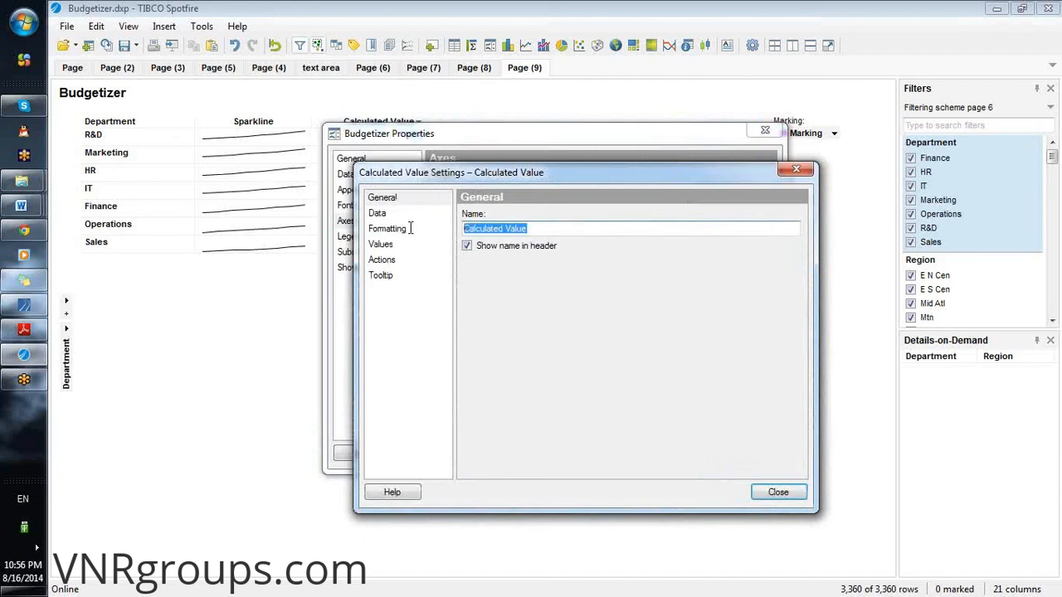
{"action": "type", "text": "Bu"}
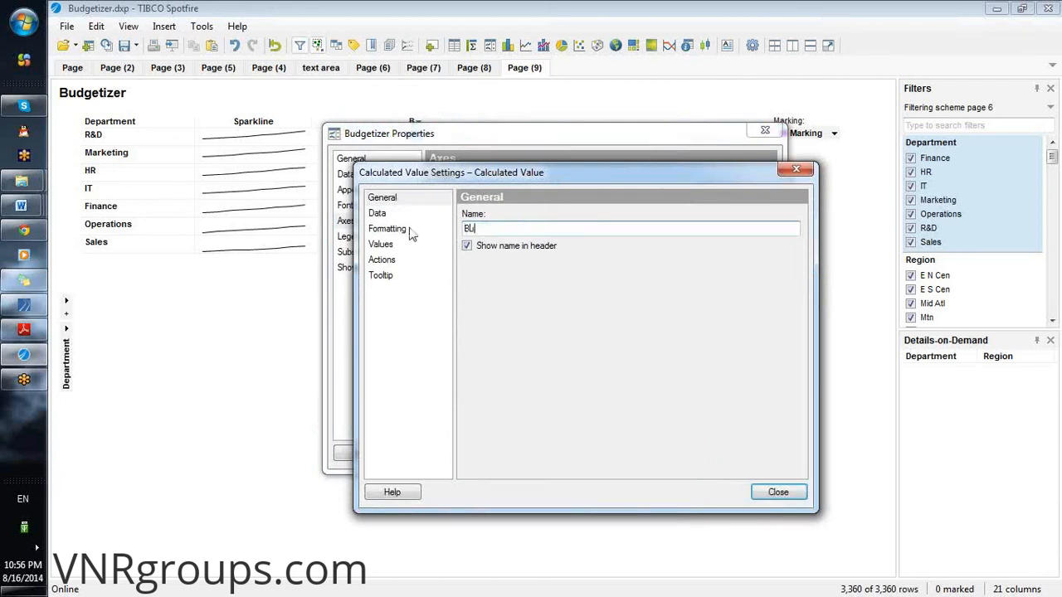
{"action": "type", "text": "dget"}
{"action": "left_click", "coordinate": [775, 493]}
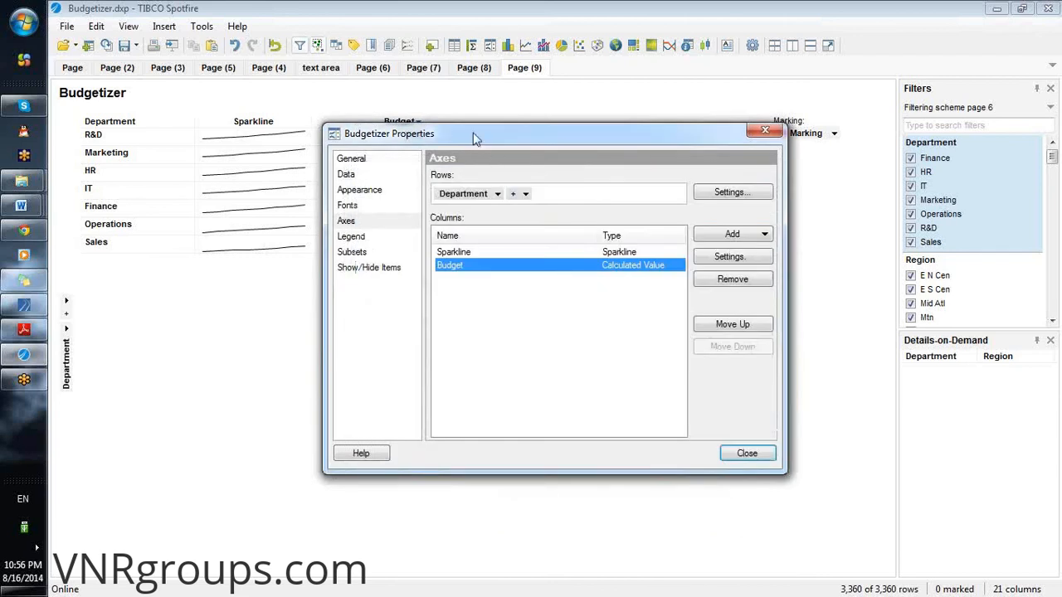
Try placing the Budget column ahead of the Sparkline column and restore the original column order
{"action": "left_click_drag", "start_coordinate": [475, 139], "coordinate": [593, 98]}
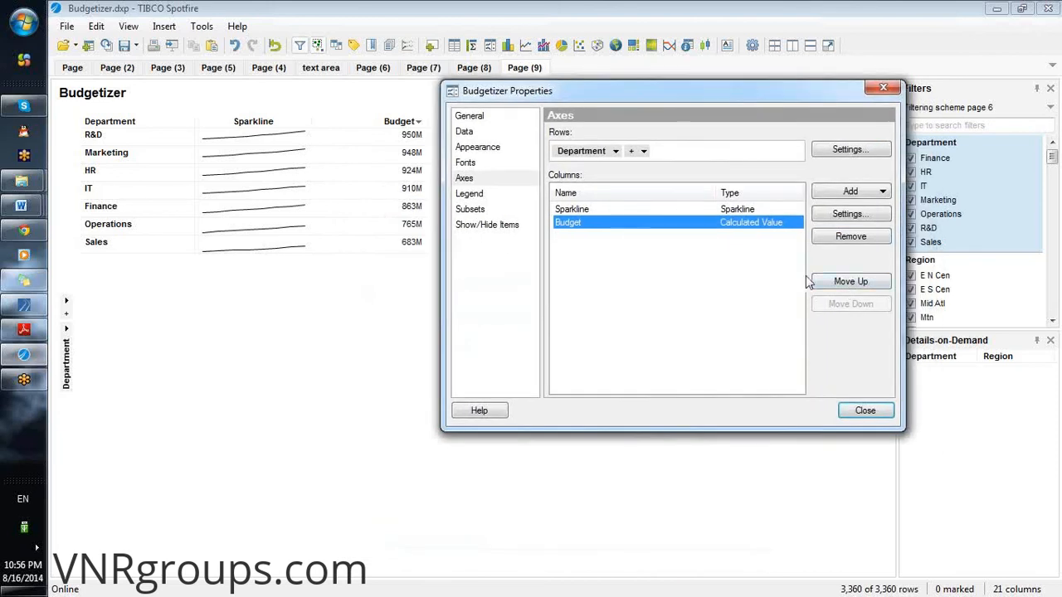
{"action": "left_click", "coordinate": [831, 284]}
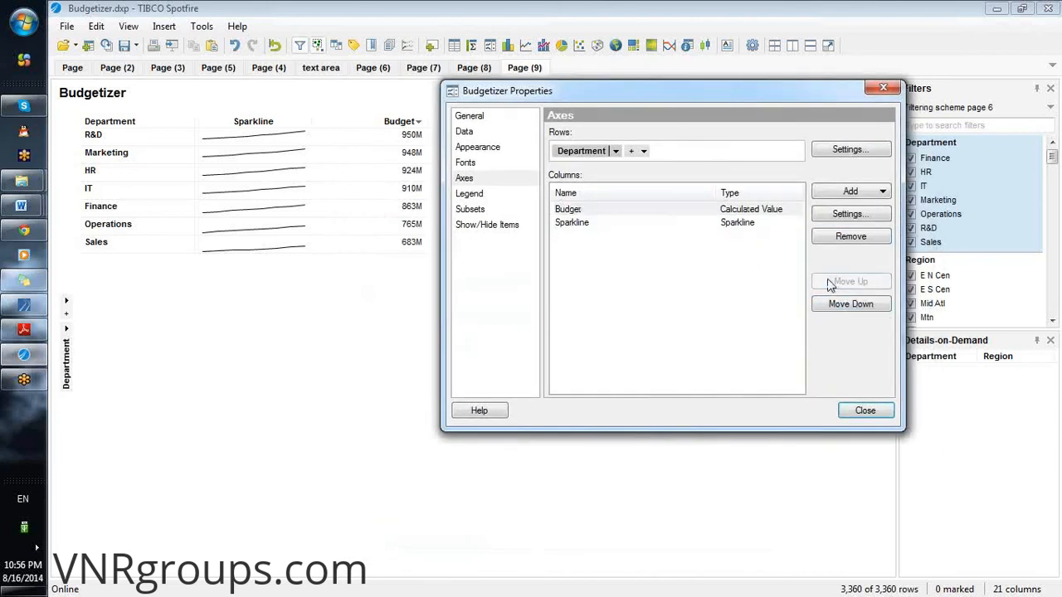
{"action": "left_click", "coordinate": [851, 304]}
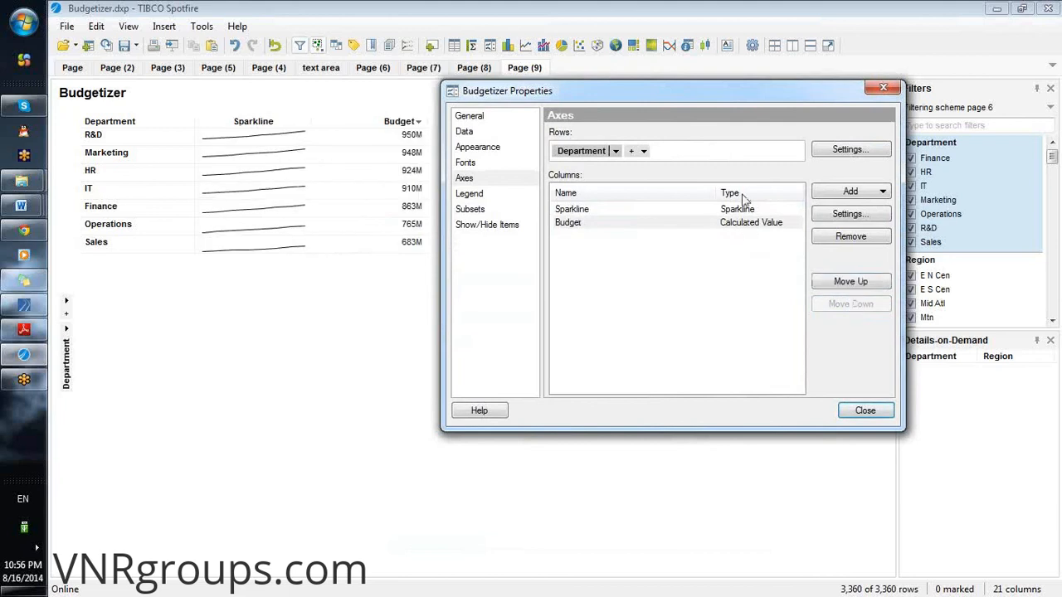
Check the sparkline column's axes and rename the column to Budget
{"action": "left_click", "coordinate": [628, 213]}
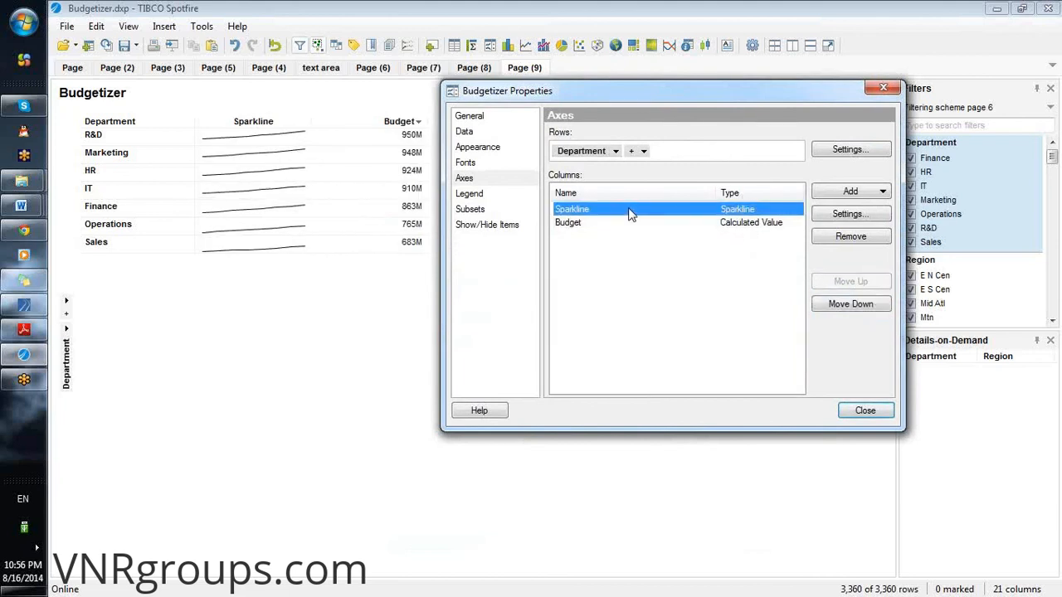
{"action": "double_click", "coordinate": [630, 212]}
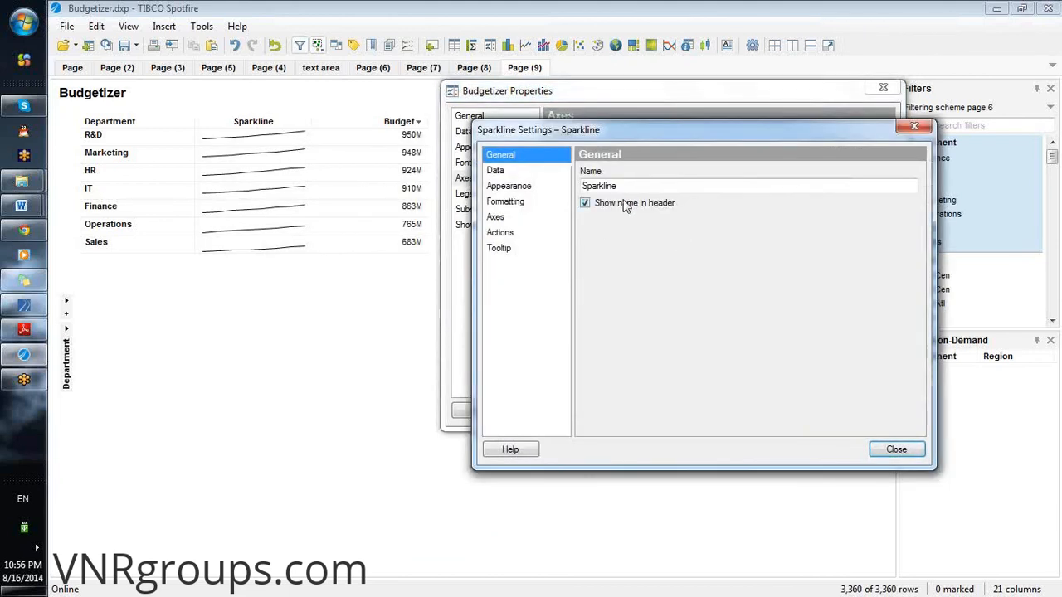
{"action": "left_click_drag", "start_coordinate": [623, 188], "coordinate": [680, 188]}
{"action": "left_click", "coordinate": [497, 219]}
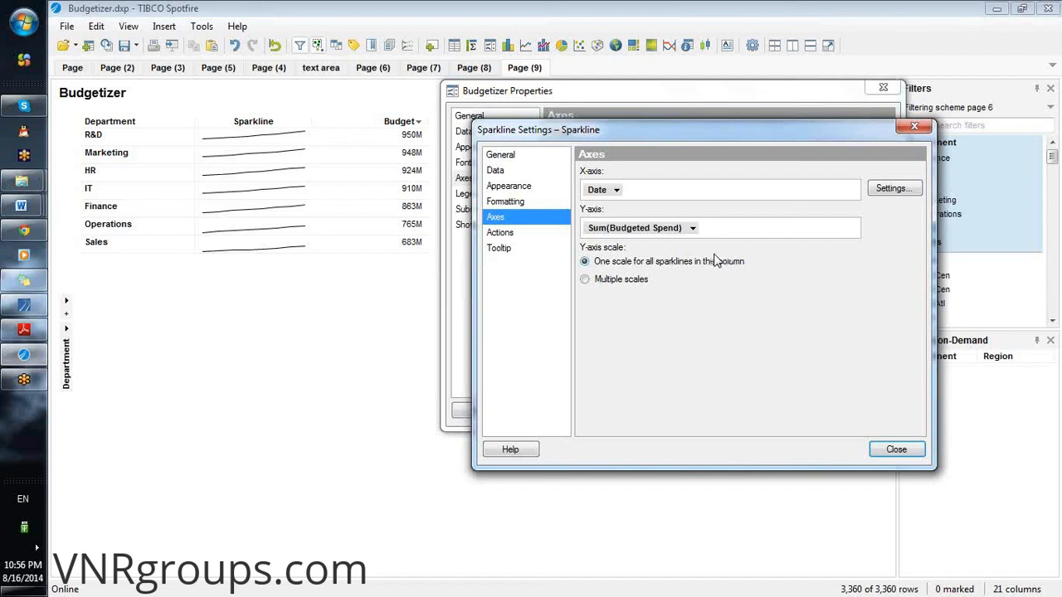
{"action": "left_click", "coordinate": [500, 156]}
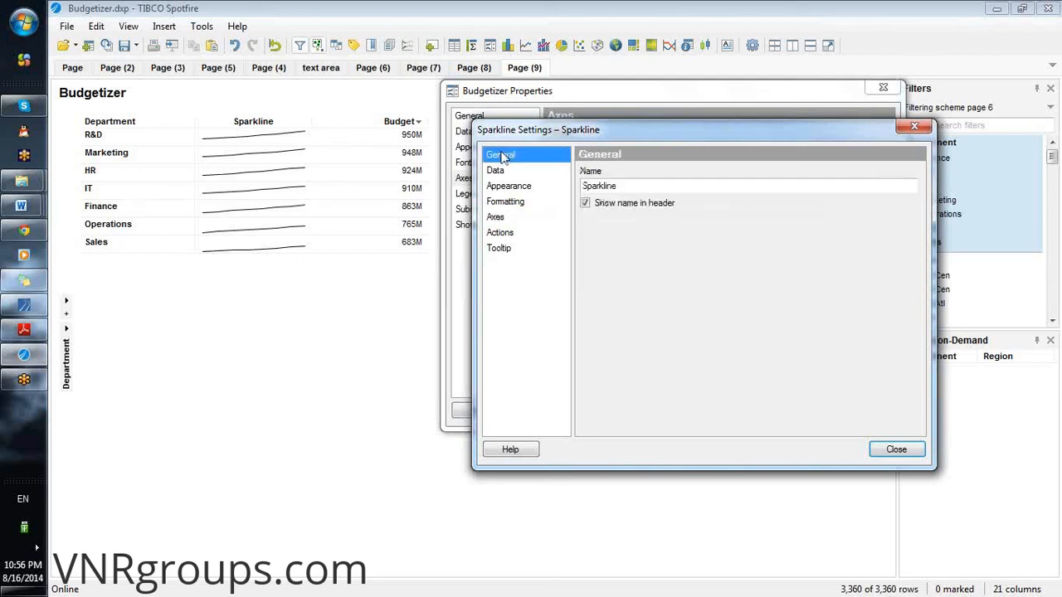
{"action": "key", "text": "Tab"}
{"action": "type", "text": "Budget"}
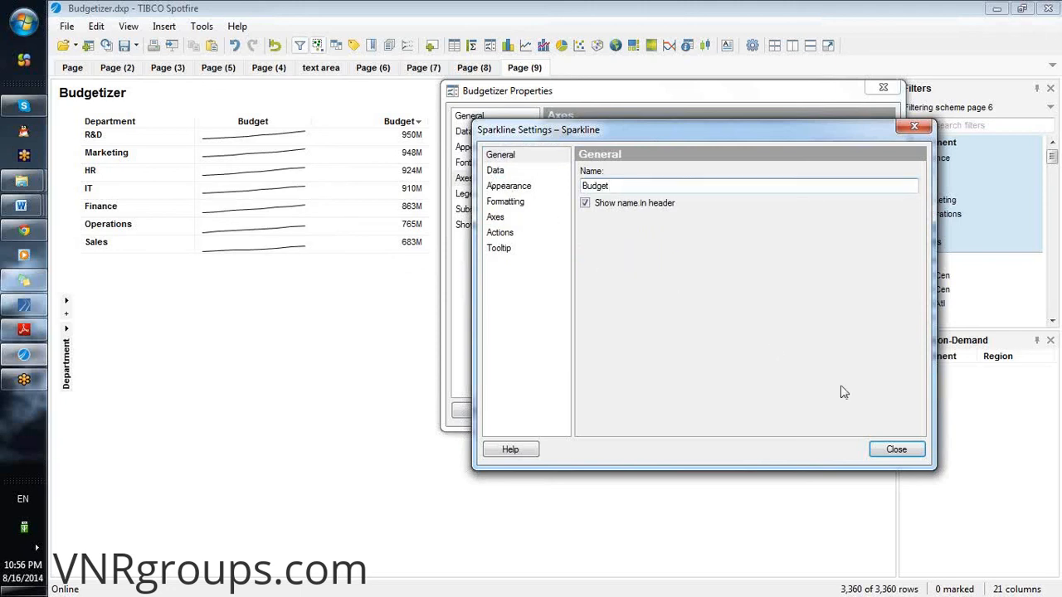
{"action": "left_click", "coordinate": [897, 457]}
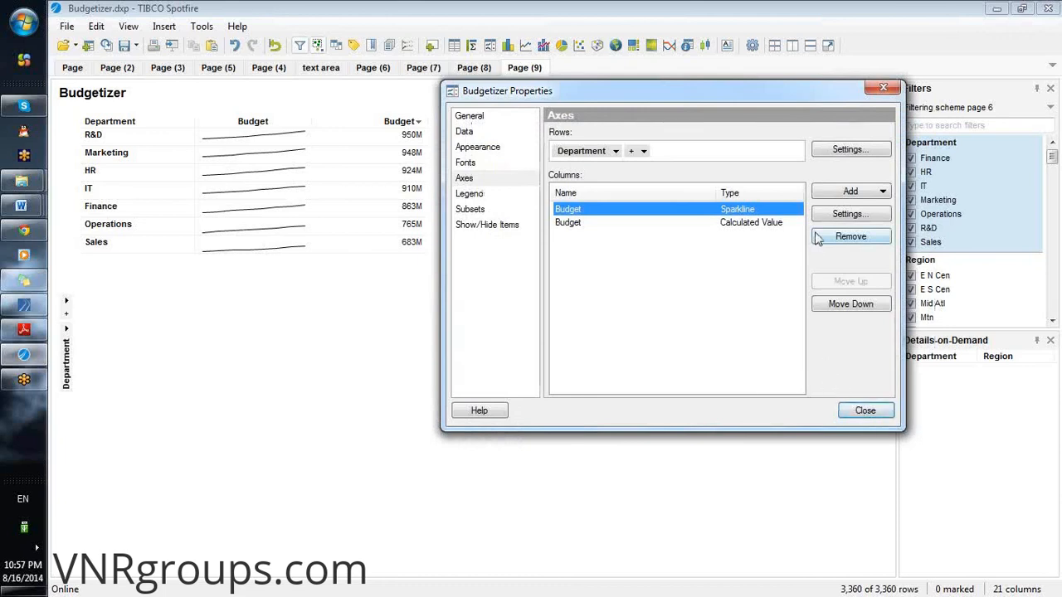
Add an Icon column to the graphical table with its icons calculated using Sum(Budget/Actual Gap)
{"action": "left_click", "coordinate": [846, 194]}
{"action": "left_click", "coordinate": [846, 242]}
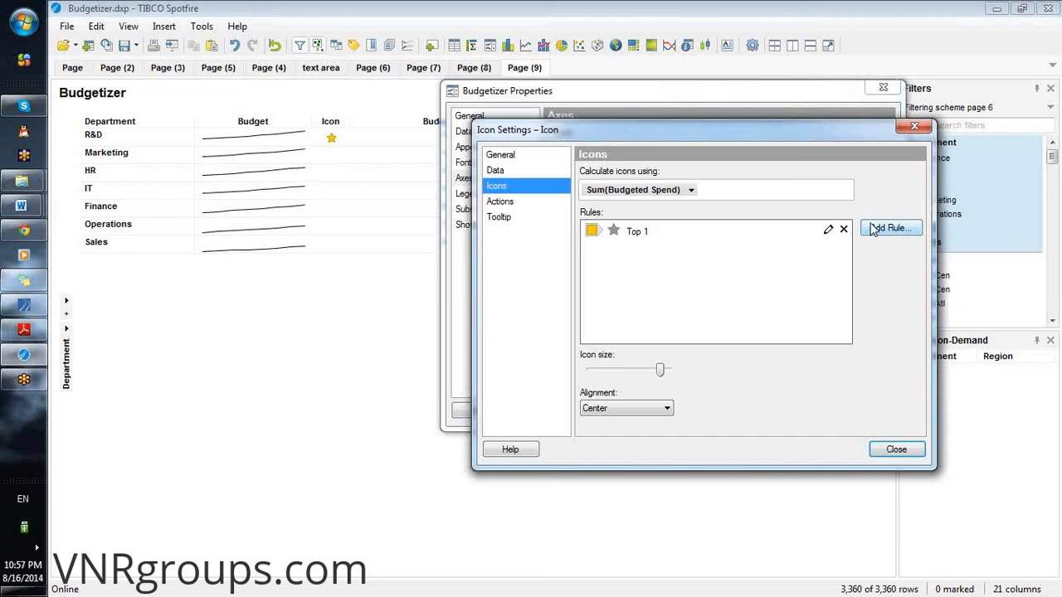
{"action": "left_click", "coordinate": [691, 191]}
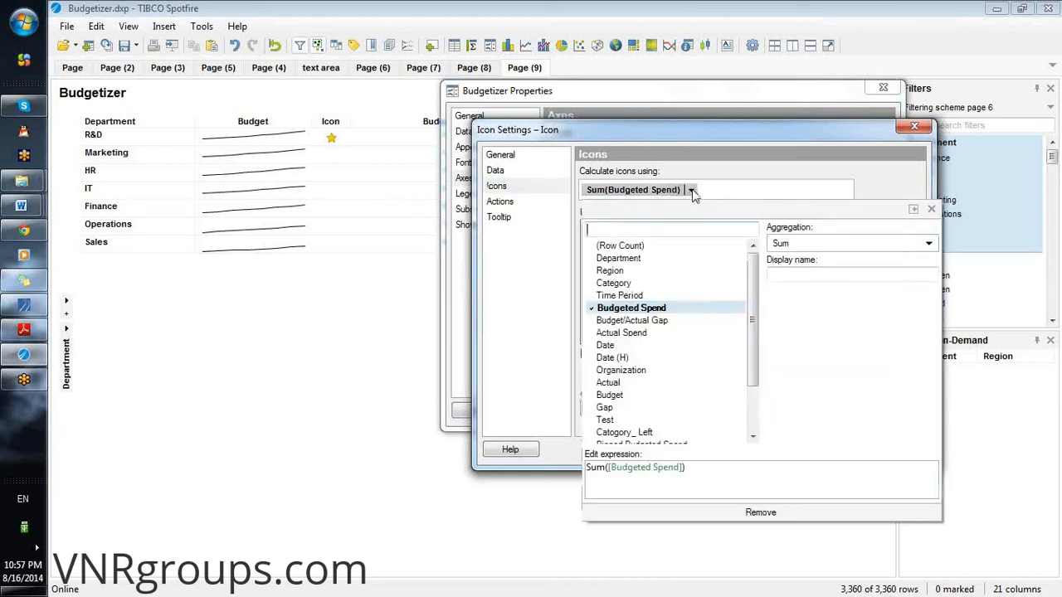
{"action": "left_click", "coordinate": [626, 323]}
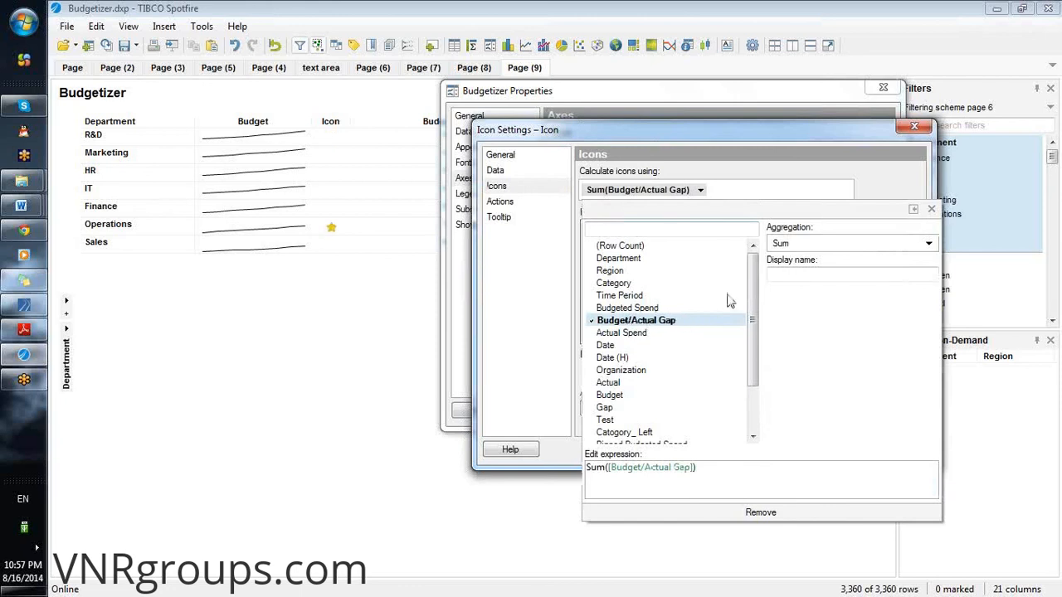
{"action": "left_click", "coordinate": [932, 208]}
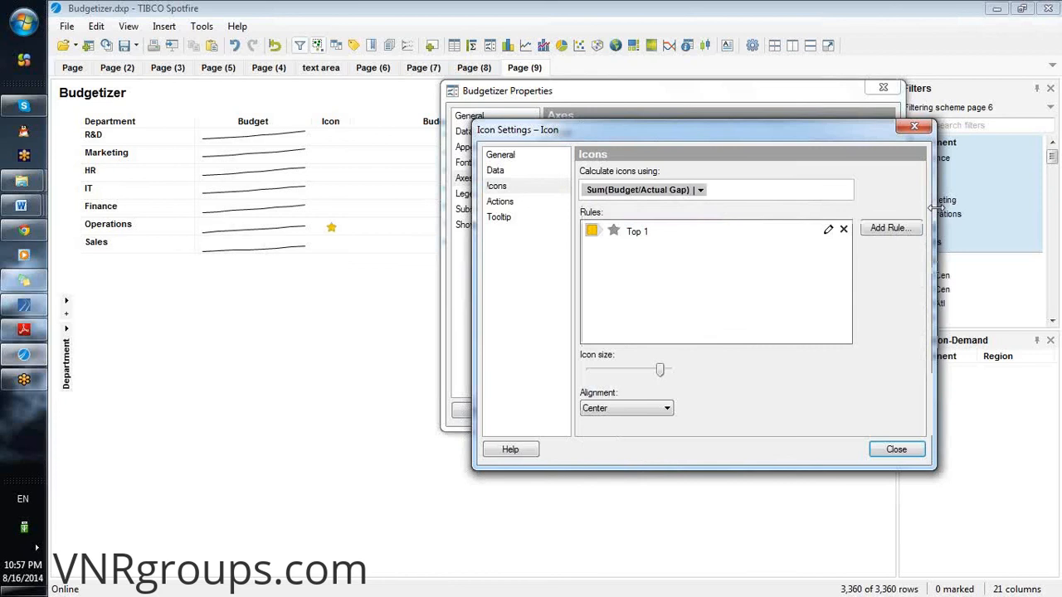
{"action": "left_click", "coordinate": [897, 452]}
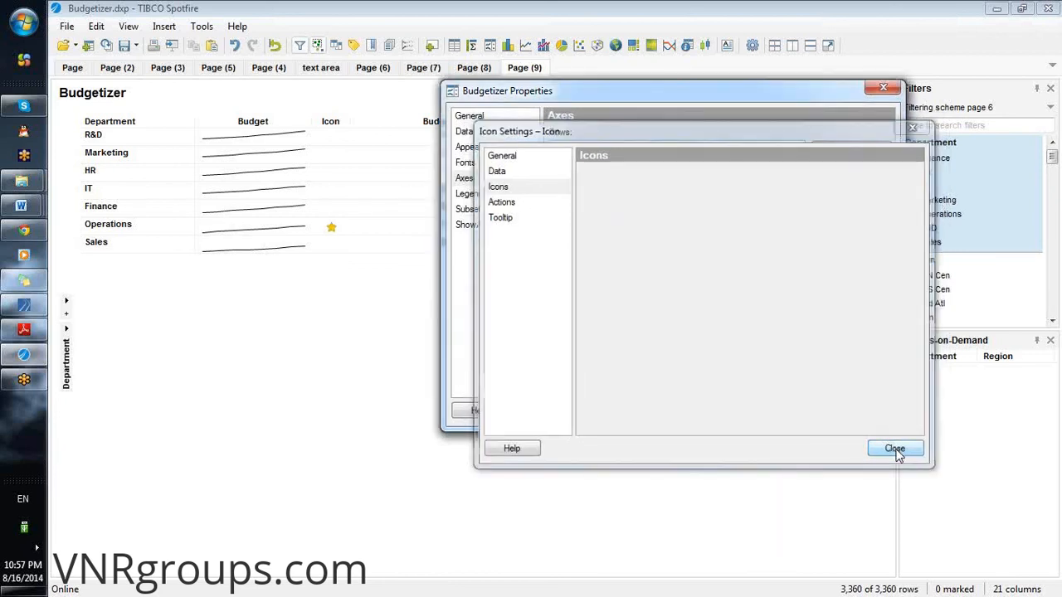
Edit the Icon column's Top 1 rule, setting the rule type to Less than and the value to 0
{"action": "left_click", "coordinate": [709, 224]}
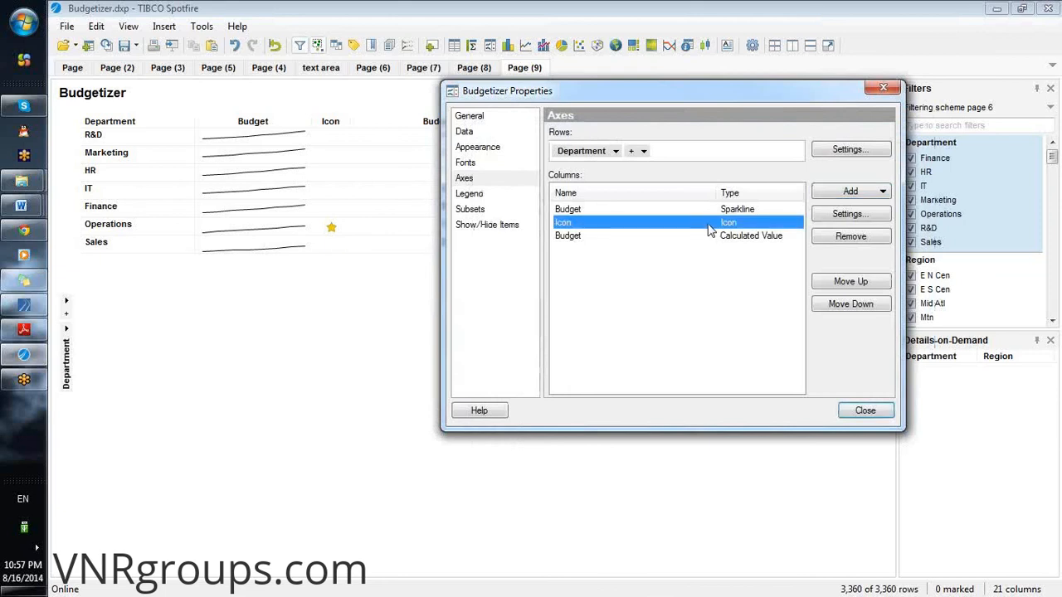
{"action": "double_click", "coordinate": [709, 224]}
{"action": "left_click", "coordinate": [497, 186]}
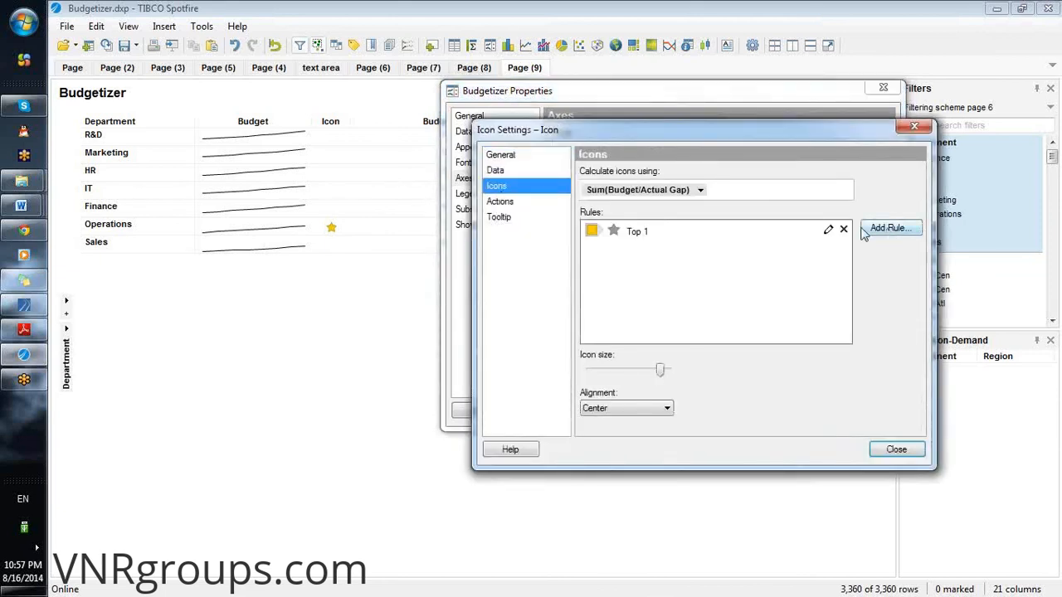
{"action": "left_click", "coordinate": [830, 233]}
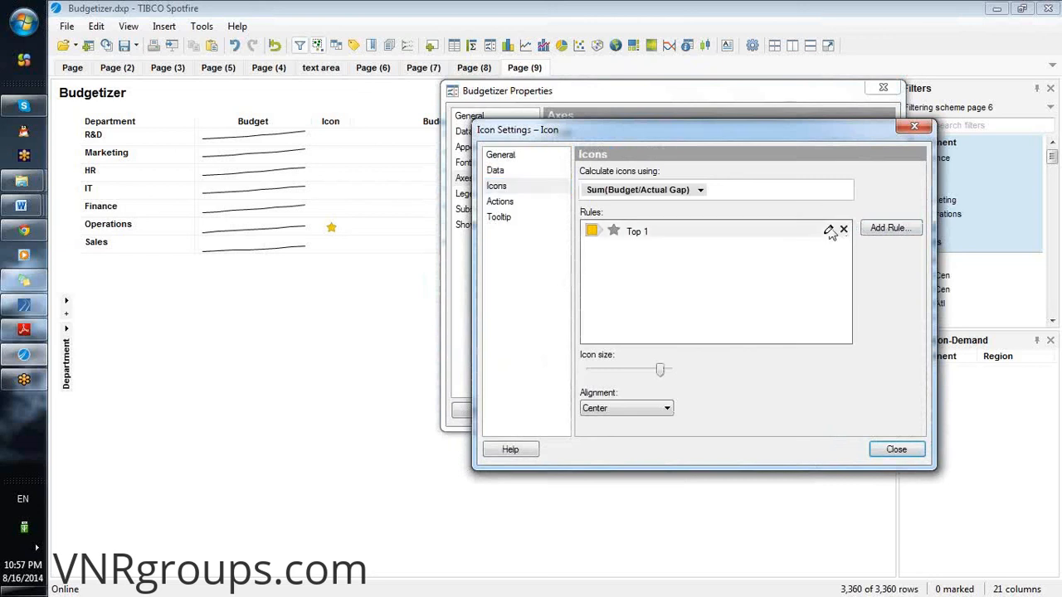
{"action": "left_click", "coordinate": [828, 231]}
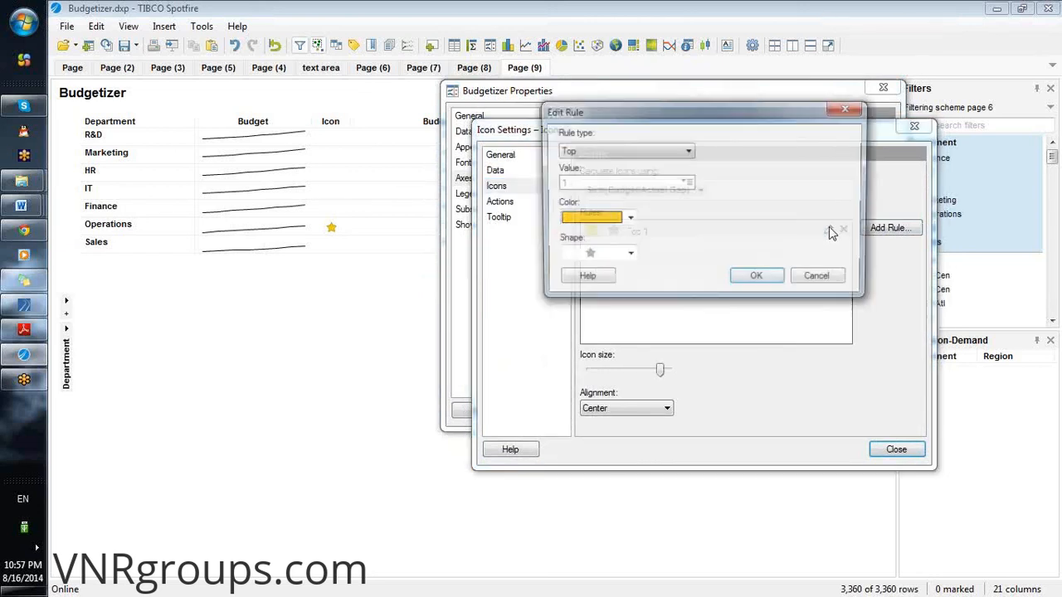
{"action": "left_click", "coordinate": [679, 151]}
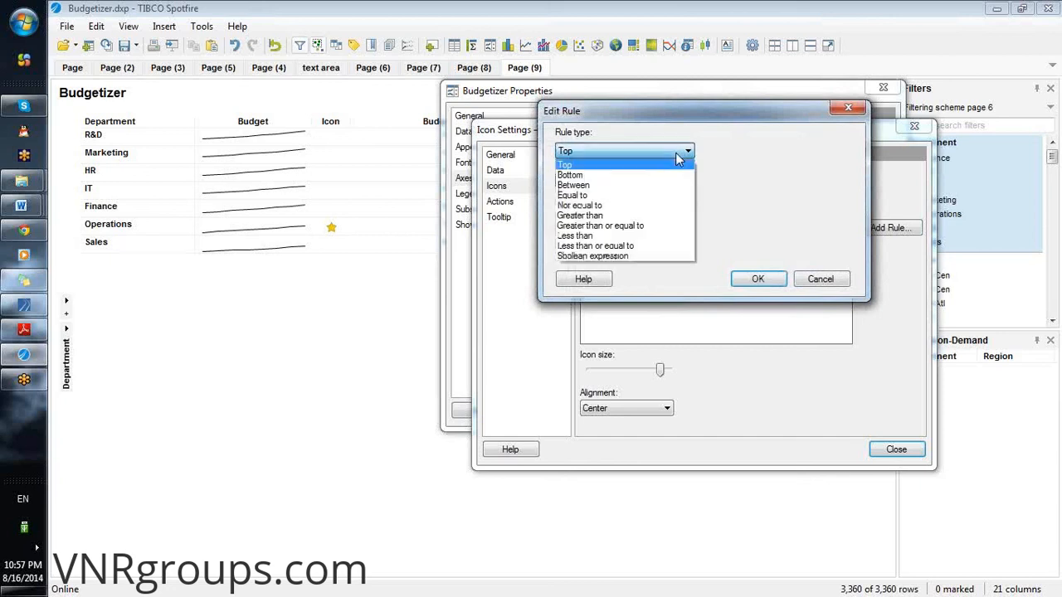
{"action": "left_click", "coordinate": [597, 239]}
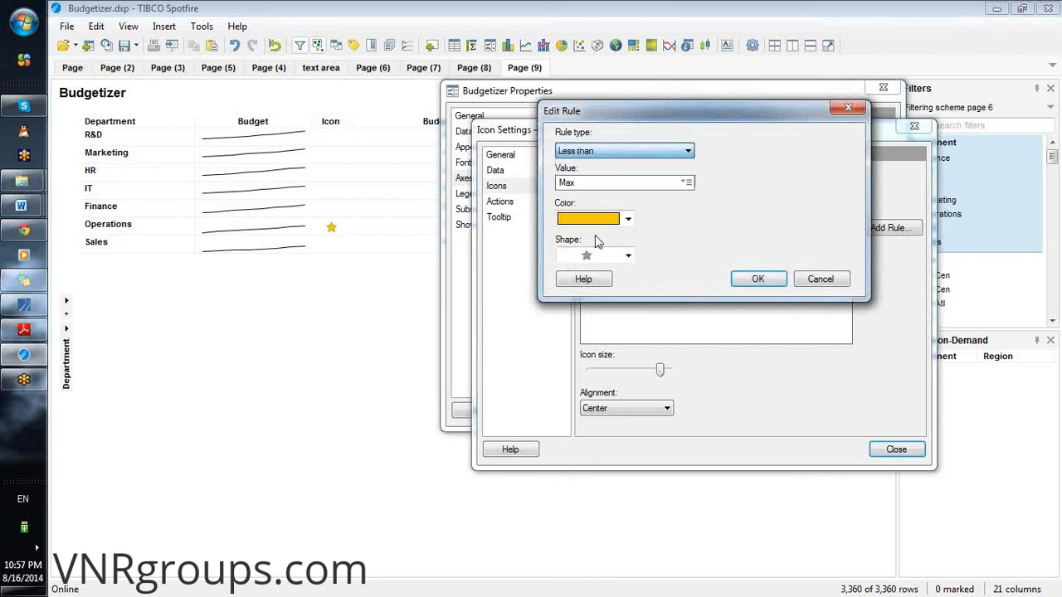
{"action": "left_click", "coordinate": [687, 184]}
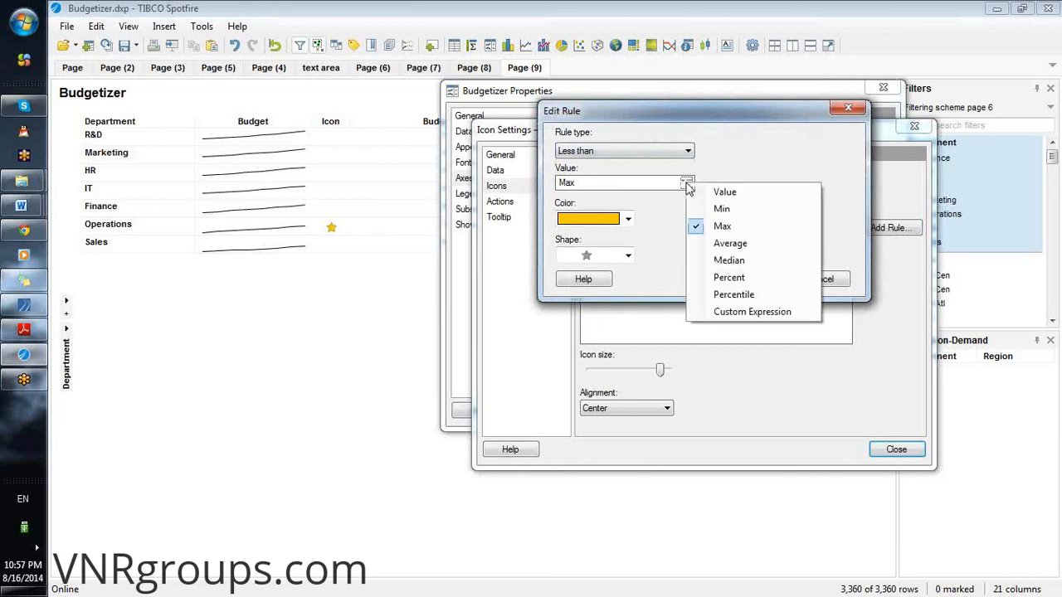
{"action": "left_click", "coordinate": [704, 196]}
Set the icon rule's color to red and its shape to the outlined downward arrow
{"action": "left_click", "coordinate": [628, 219]}
{"action": "left_click", "coordinate": [565, 354]}
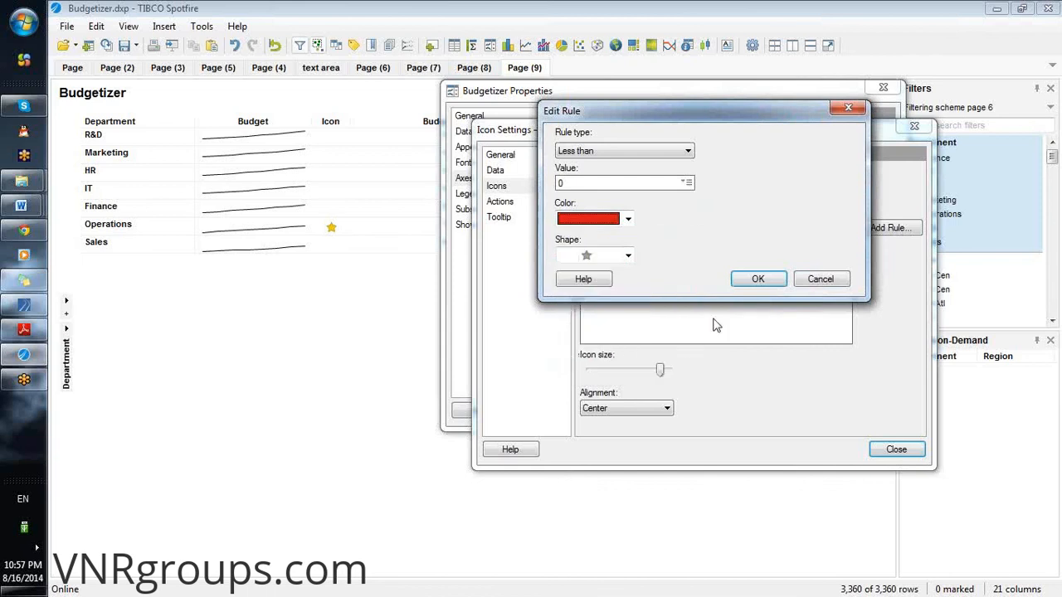
{"action": "left_click", "coordinate": [629, 256]}
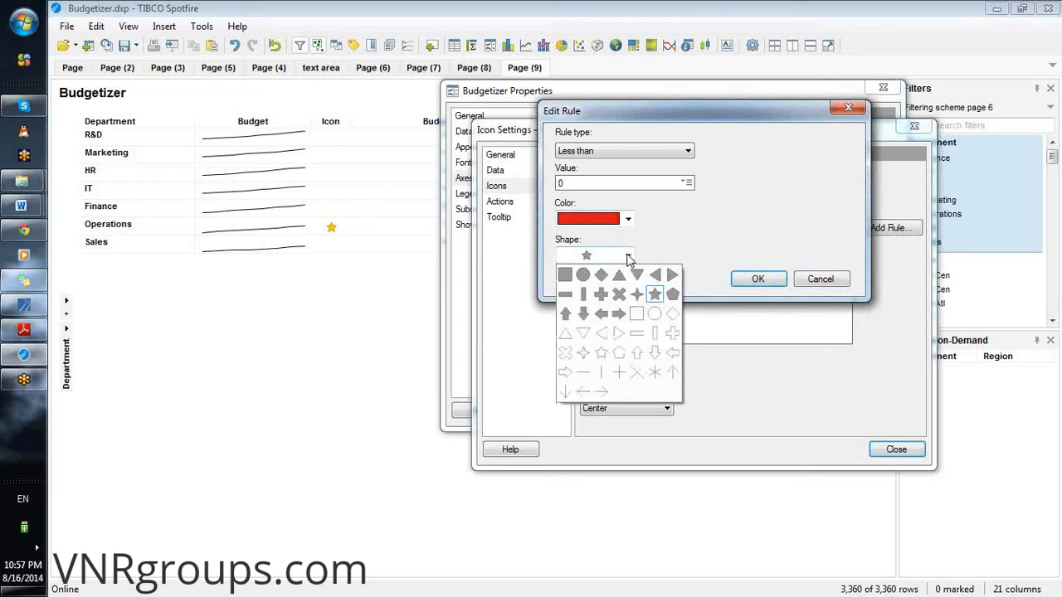
{"action": "left_click", "coordinate": [652, 359]}
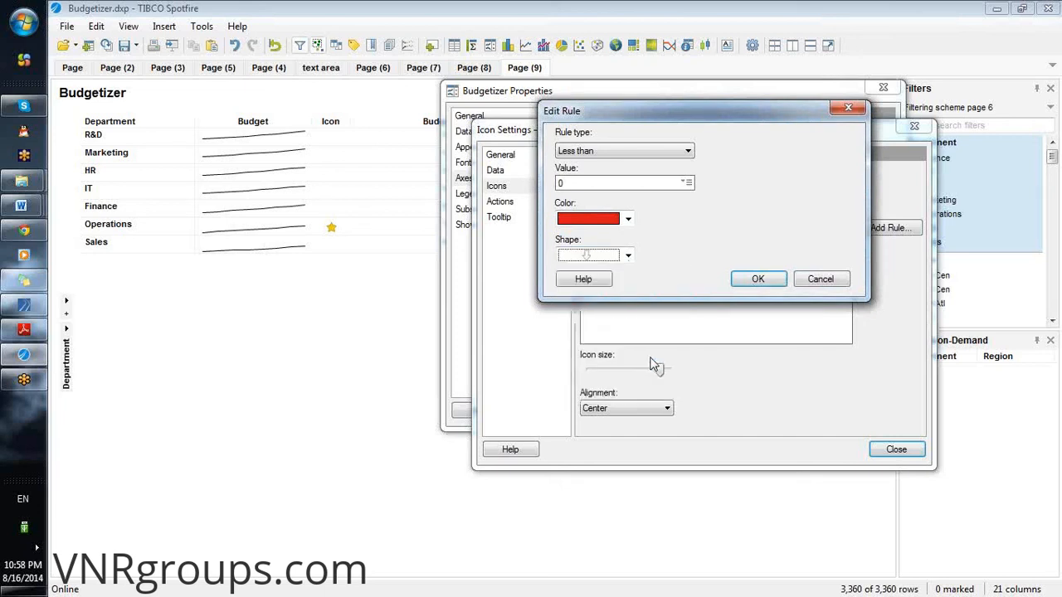
Change the Less than 0 rule's shape to the solid downward arrow and apply it to the Icon column
{"action": "left_click", "coordinate": [756, 279]}
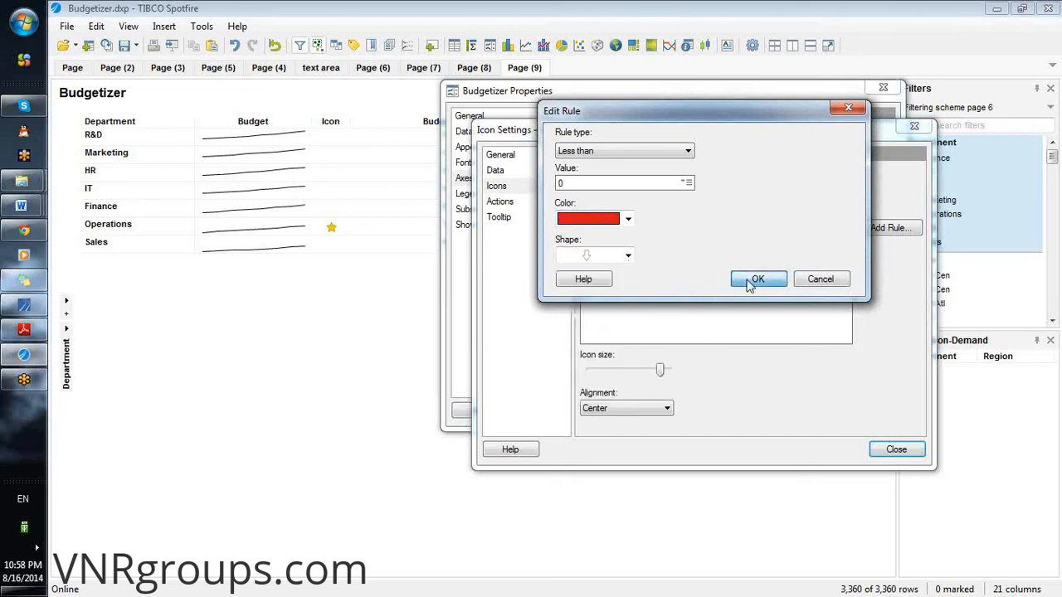
{"action": "left_click", "coordinate": [628, 255]}
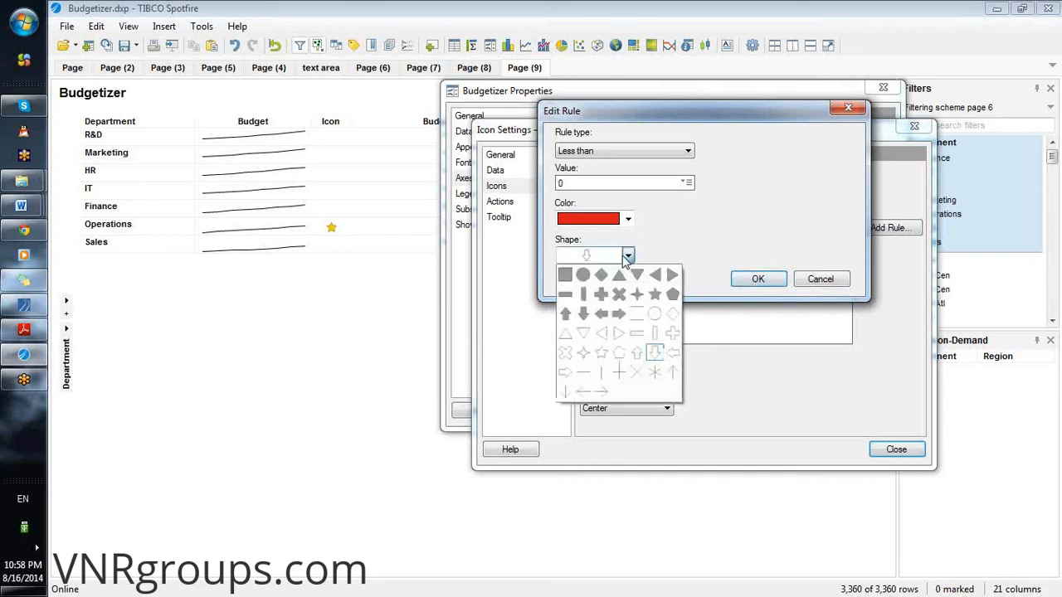
{"action": "left_click", "coordinate": [584, 313]}
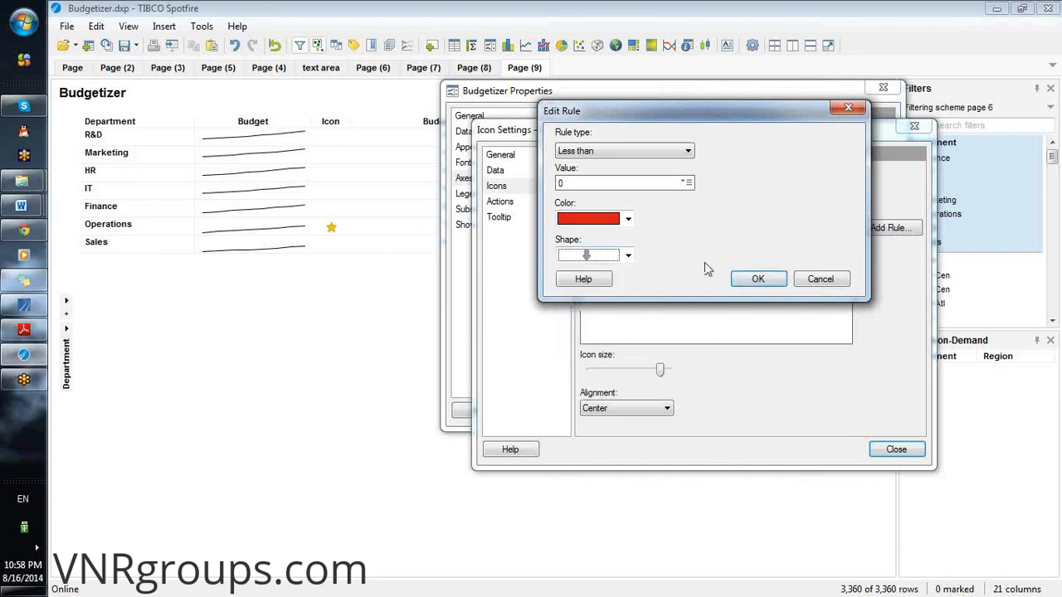
{"action": "left_click", "coordinate": [757, 280]}
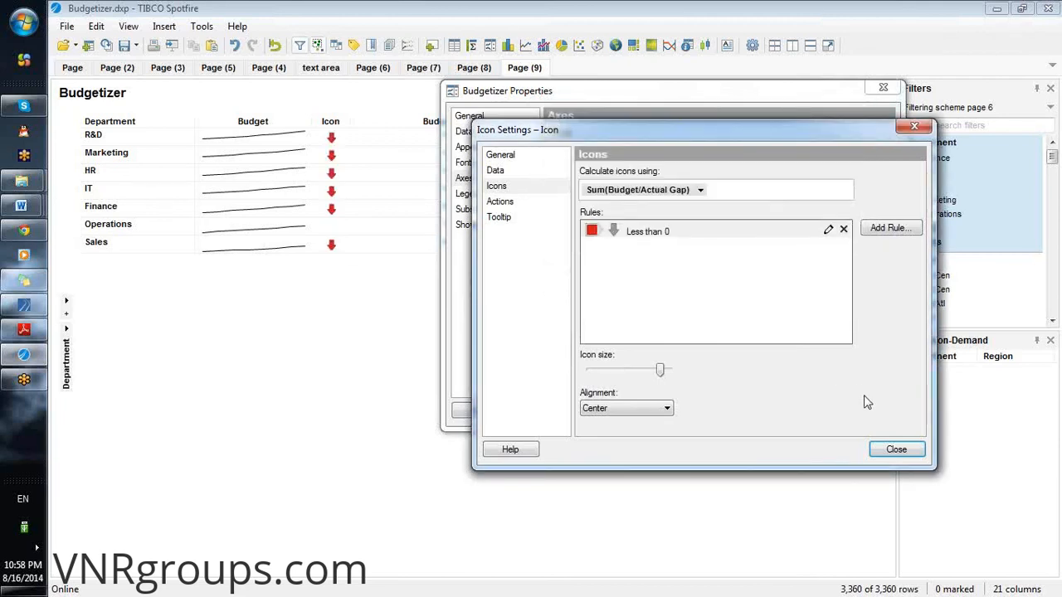
{"action": "left_click", "coordinate": [889, 449]}
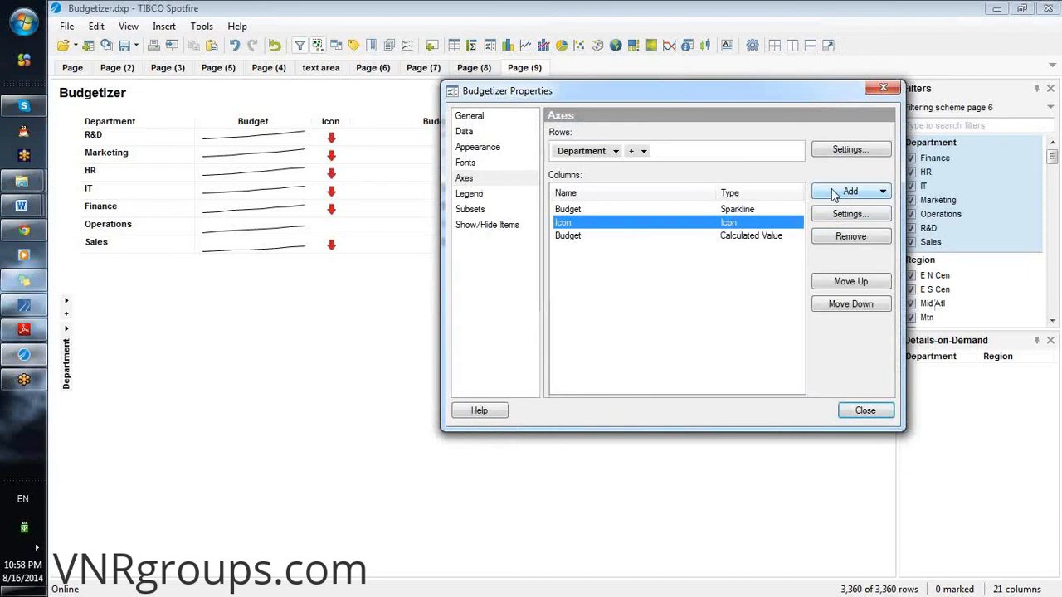
{"action": "left_click", "coordinate": [834, 194]}
{"action": "left_click", "coordinate": [853, 241]}
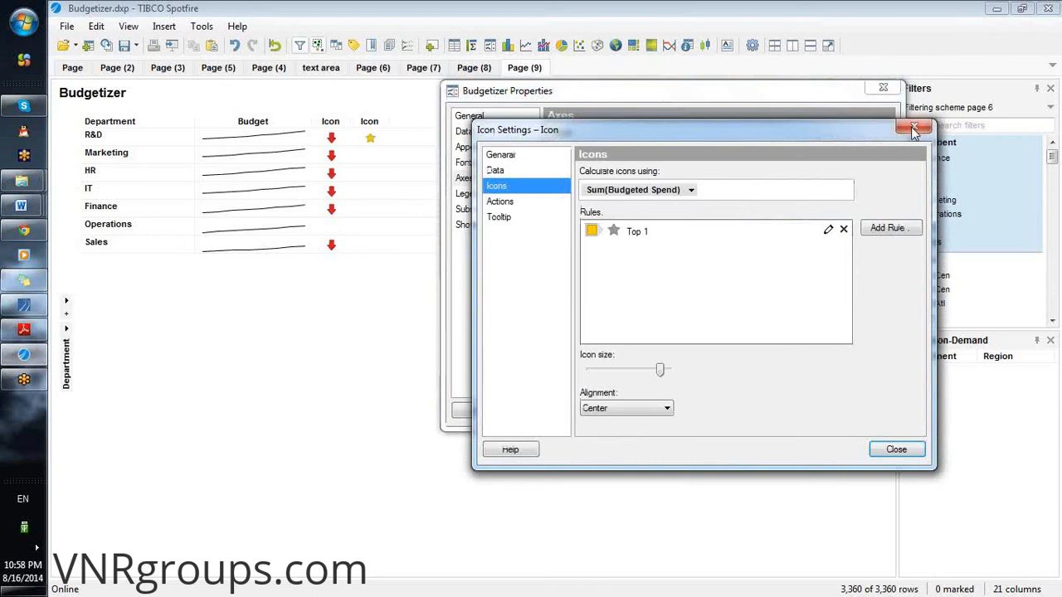
{"action": "left_click", "coordinate": [914, 129]}
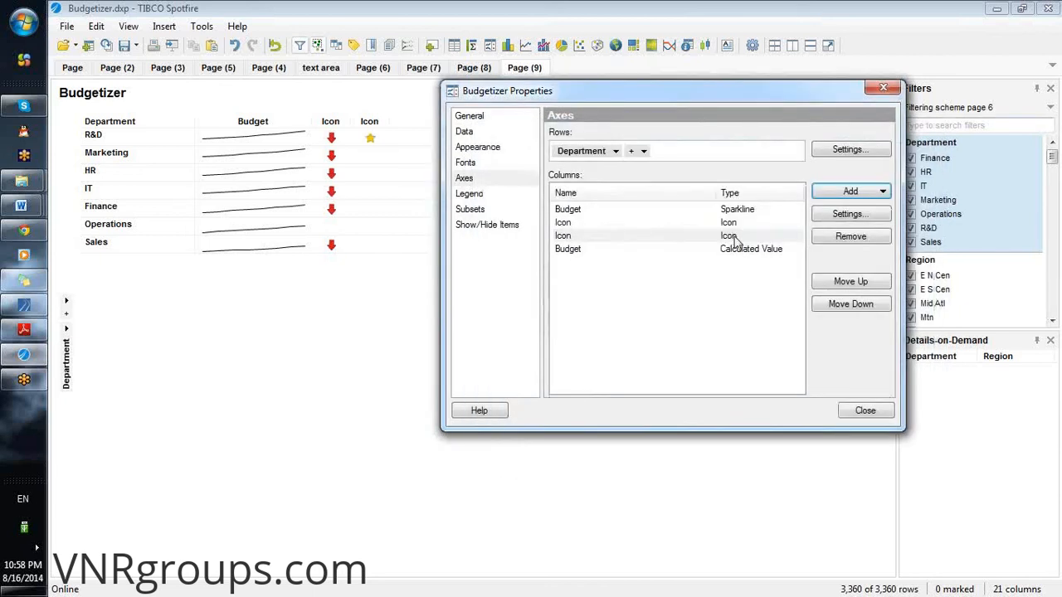
{"action": "left_click", "coordinate": [735, 240]}
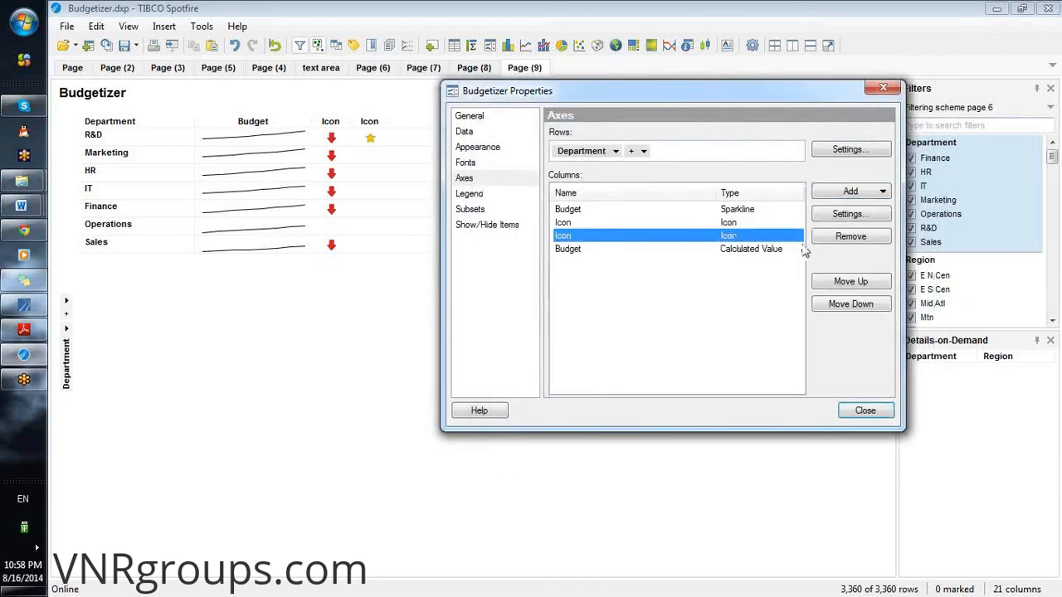
{"action": "double_click", "coordinate": [748, 239]}
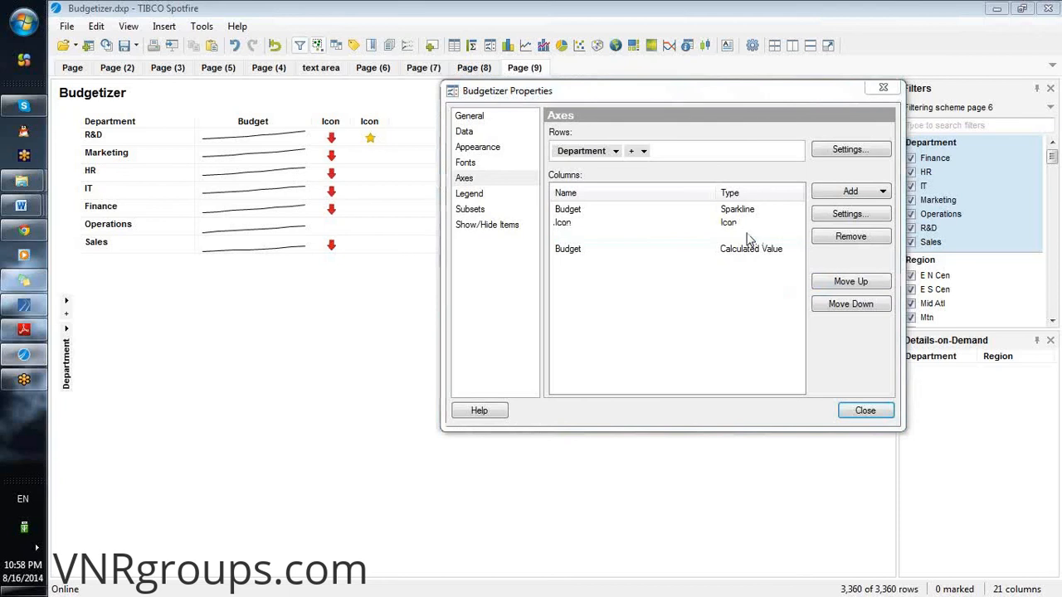
{"action": "left_click", "coordinate": [894, 450]}
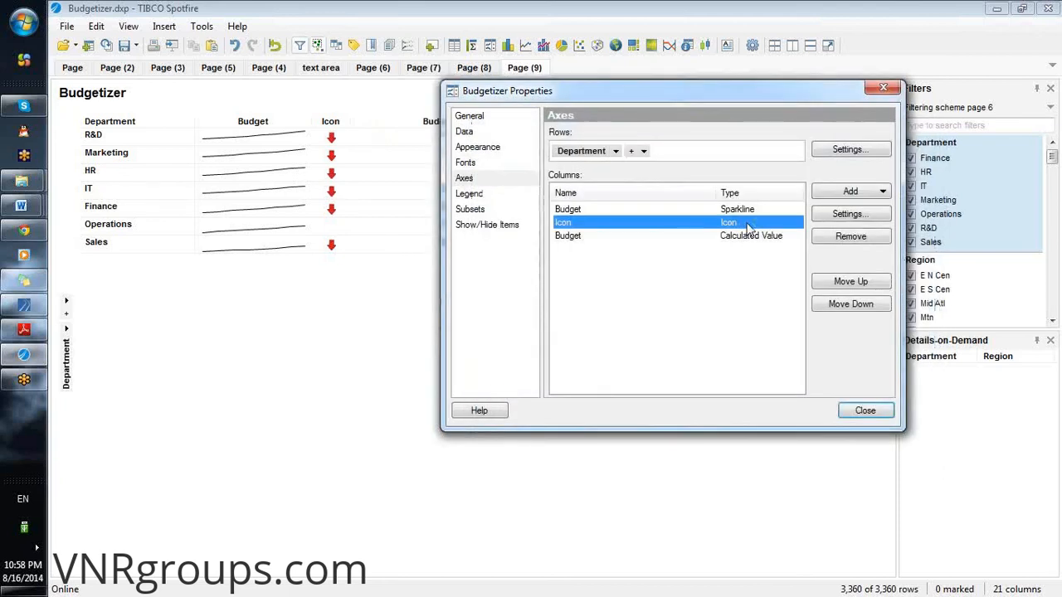
Add a second rule to the Icon column with rule type Greater than and value 0
{"action": "double_click", "coordinate": [750, 227]}
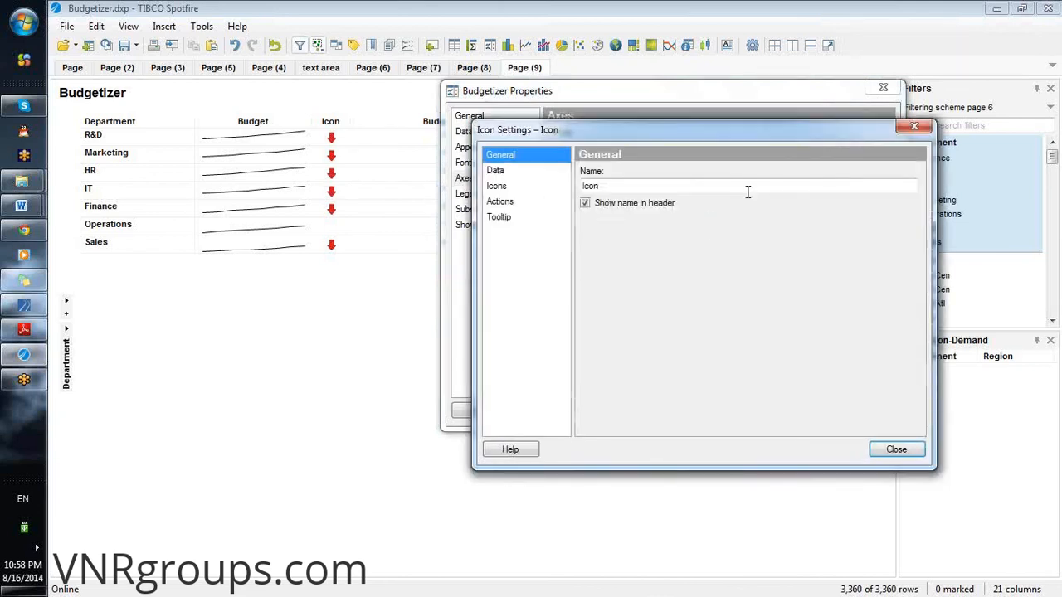
{"action": "left_click", "coordinate": [496, 171]}
{"action": "left_click", "coordinate": [499, 201]}
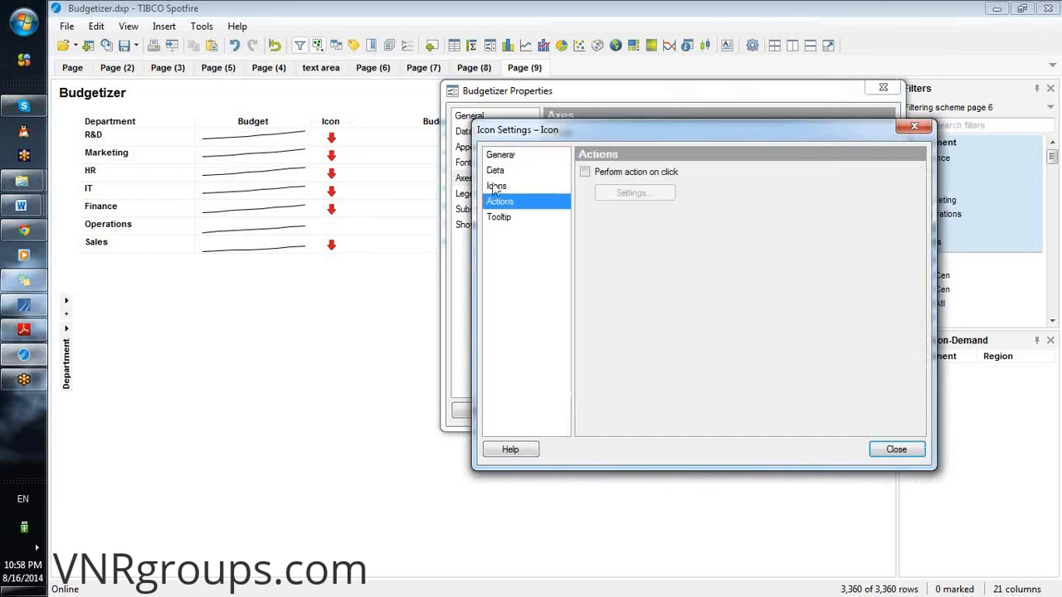
{"action": "left_click", "coordinate": [497, 187]}
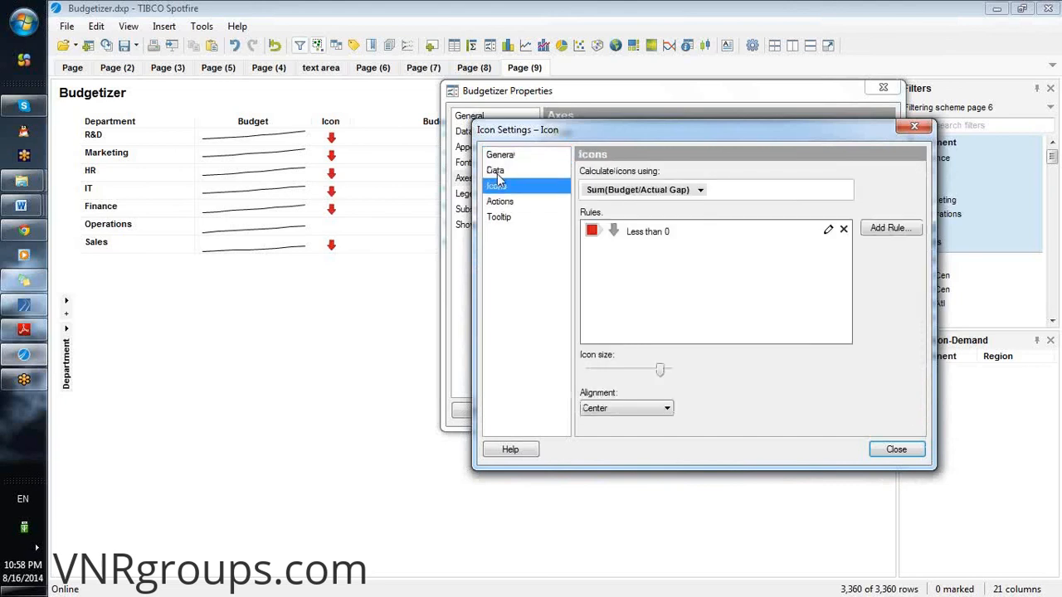
{"action": "left_click", "coordinate": [881, 232]}
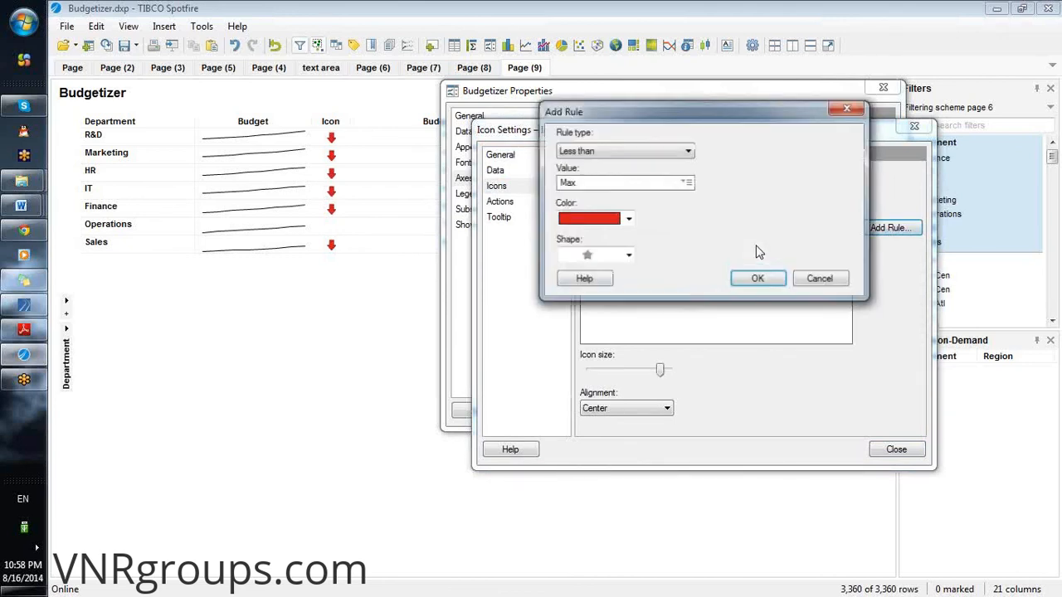
{"action": "left_click", "coordinate": [688, 151]}
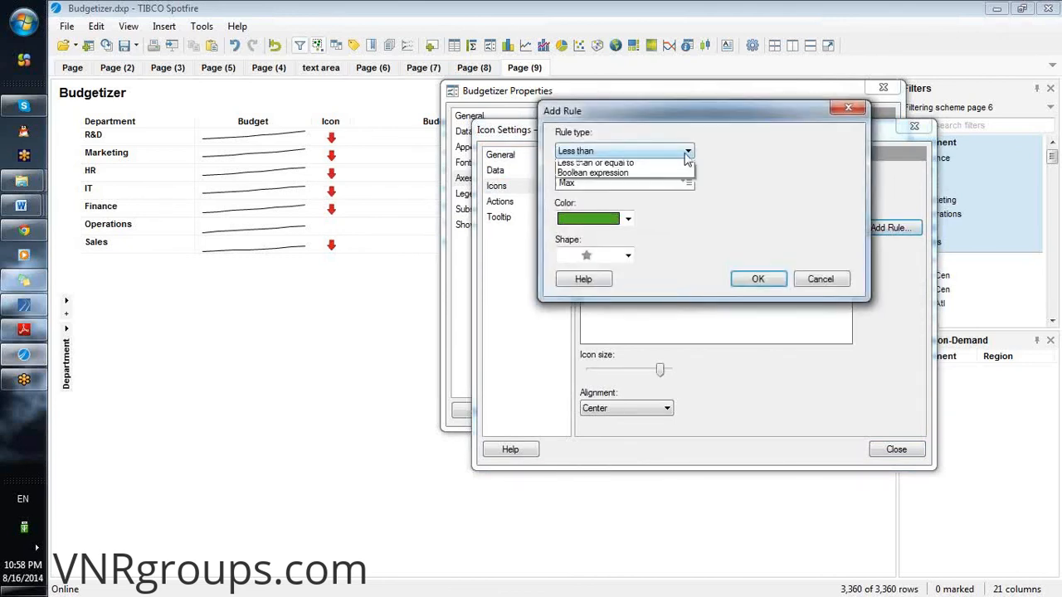
{"action": "left_click", "coordinate": [606, 224]}
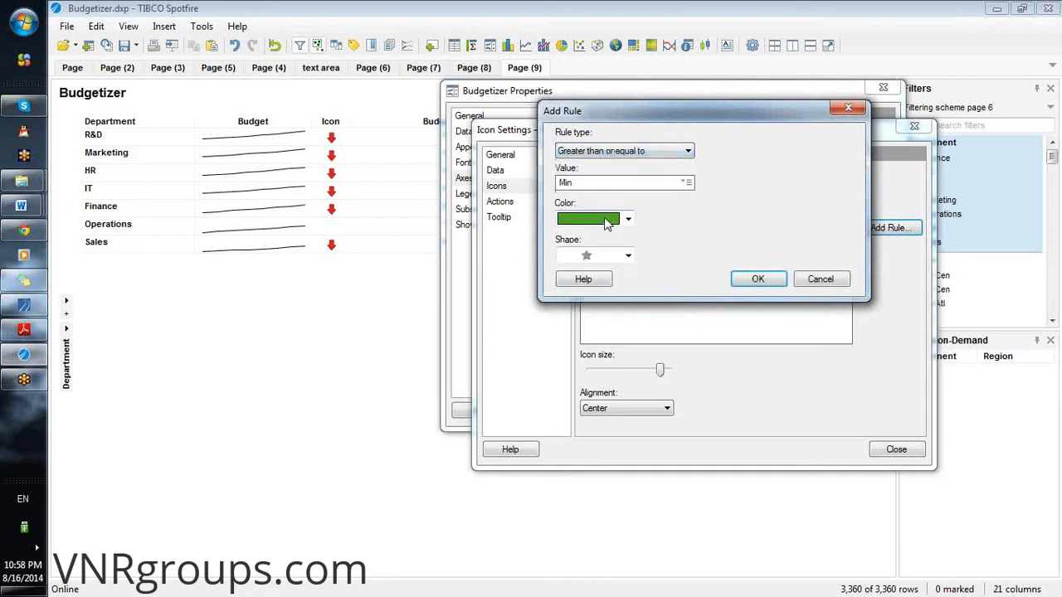
{"action": "left_click", "coordinate": [675, 150]}
{"action": "left_click", "coordinate": [611, 215]}
{"action": "left_click", "coordinate": [690, 186]}
{"action": "left_click", "coordinate": [706, 197]}
{"action": "type", "text": "0"}
Give the new green rule the solid upward arrow shape and apply it to the Icon column
{"action": "left_click", "coordinate": [631, 257]}
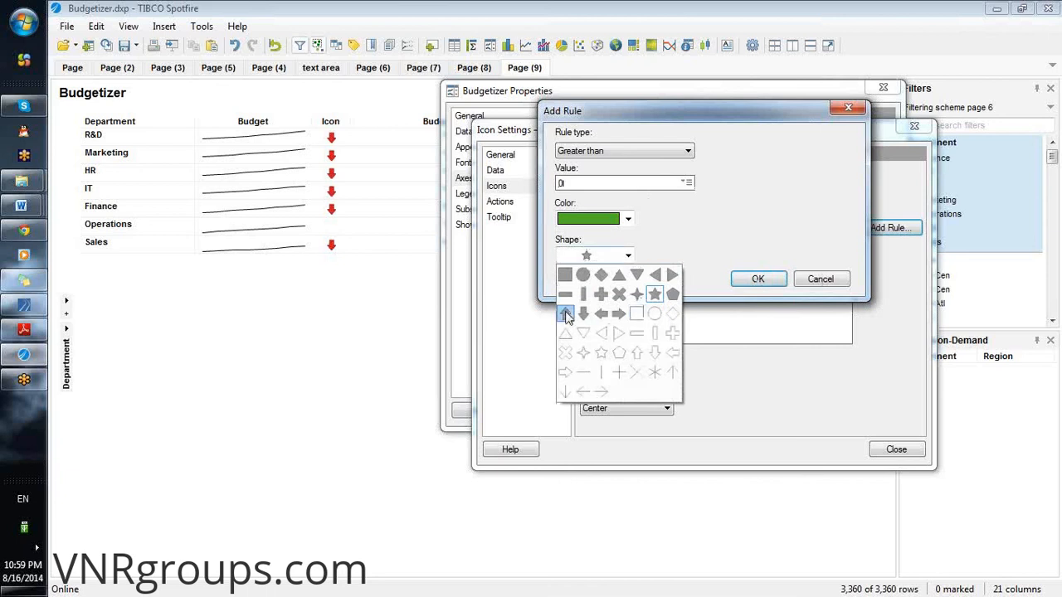
{"action": "left_click", "coordinate": [566, 314]}
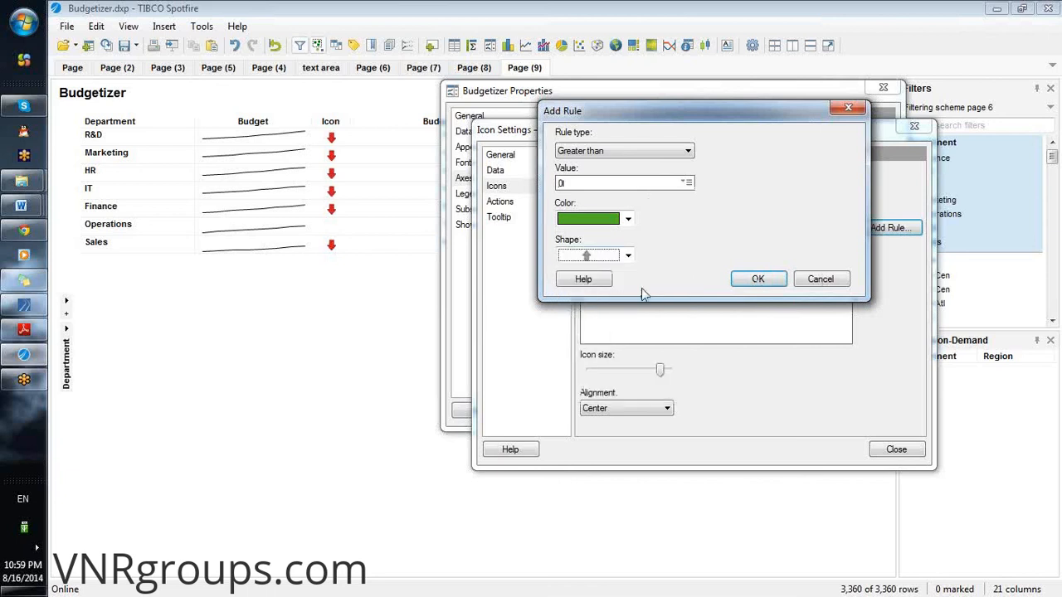
{"action": "left_click", "coordinate": [745, 280]}
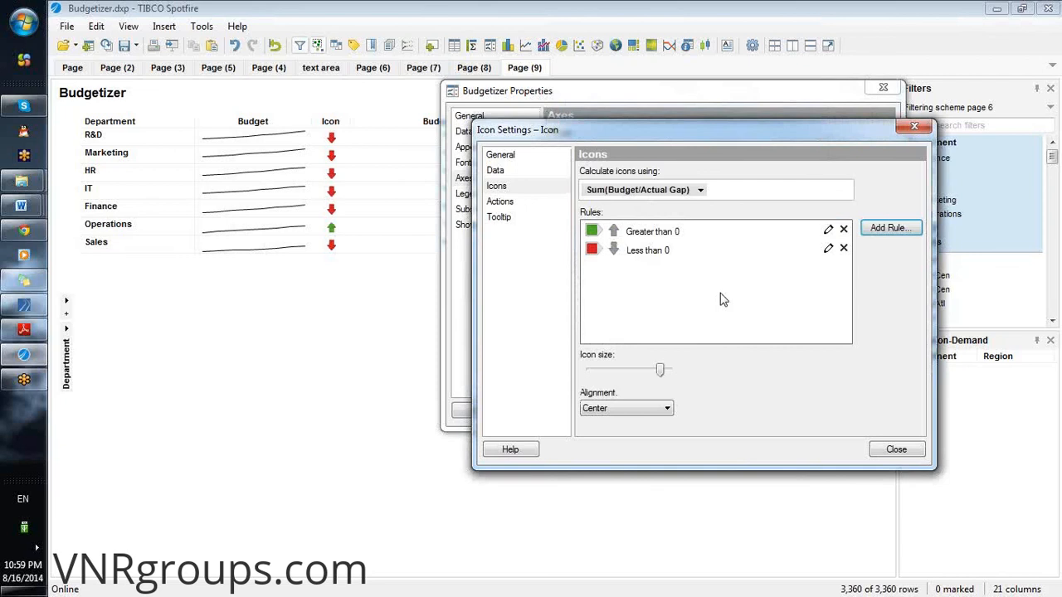
{"action": "left_click", "coordinate": [894, 456]}
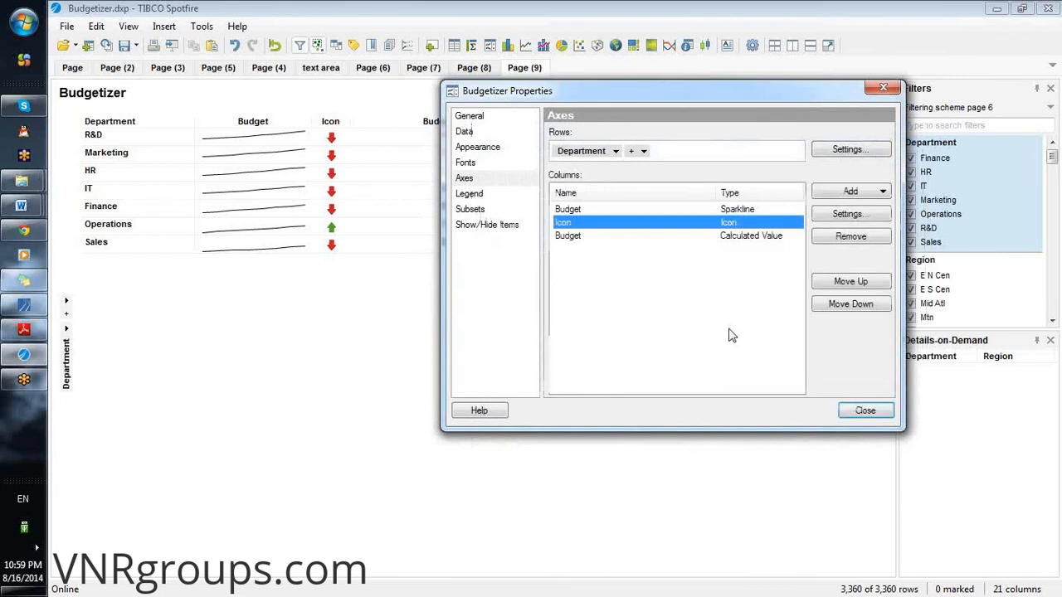
Enable Perform action on click for the Icon column and open its action settings
{"action": "left_click", "coordinate": [861, 196]}
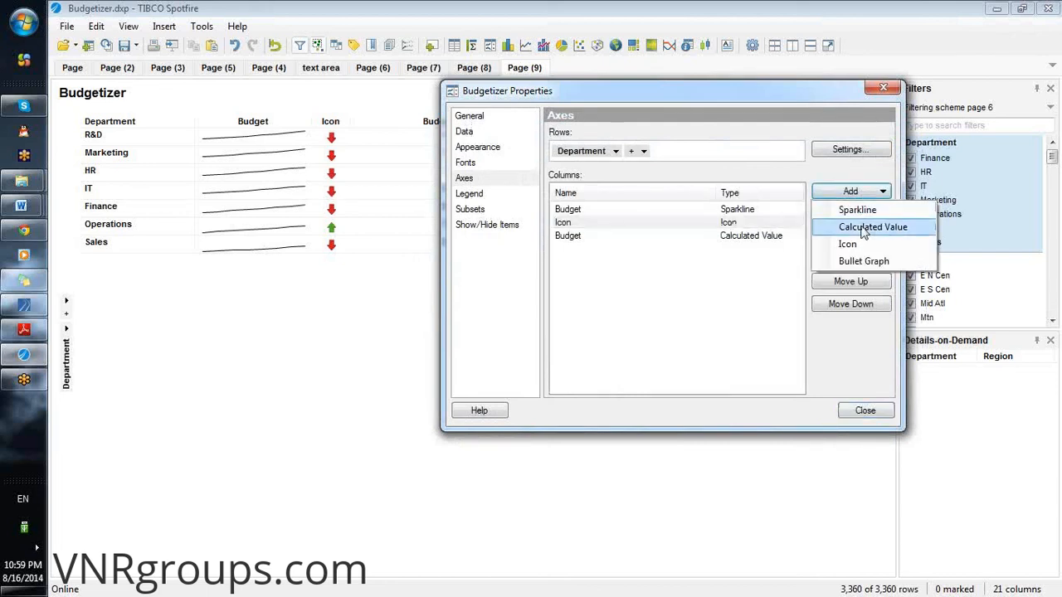
{"action": "left_click", "coordinate": [589, 231]}
{"action": "left_click", "coordinate": [592, 229]}
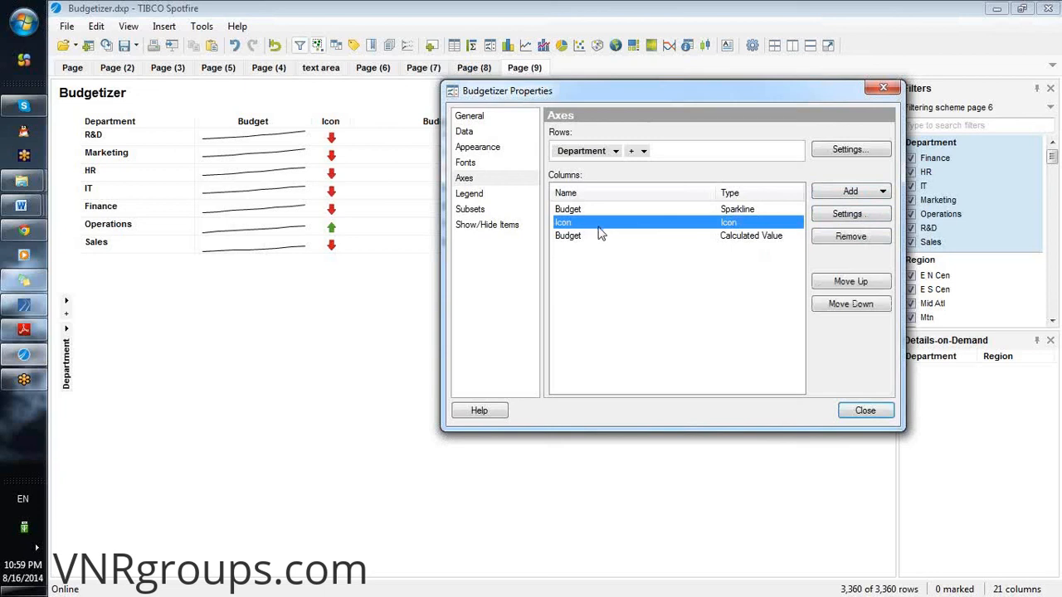
{"action": "double_click", "coordinate": [599, 227]}
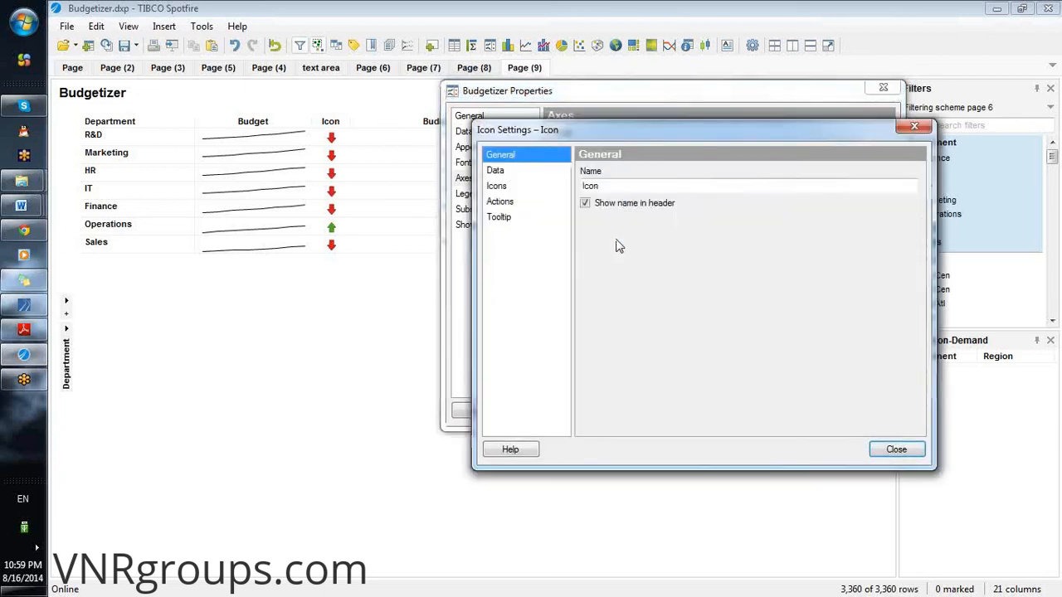
{"action": "left_click", "coordinate": [500, 201]}
{"action": "left_click", "coordinate": [585, 172]}
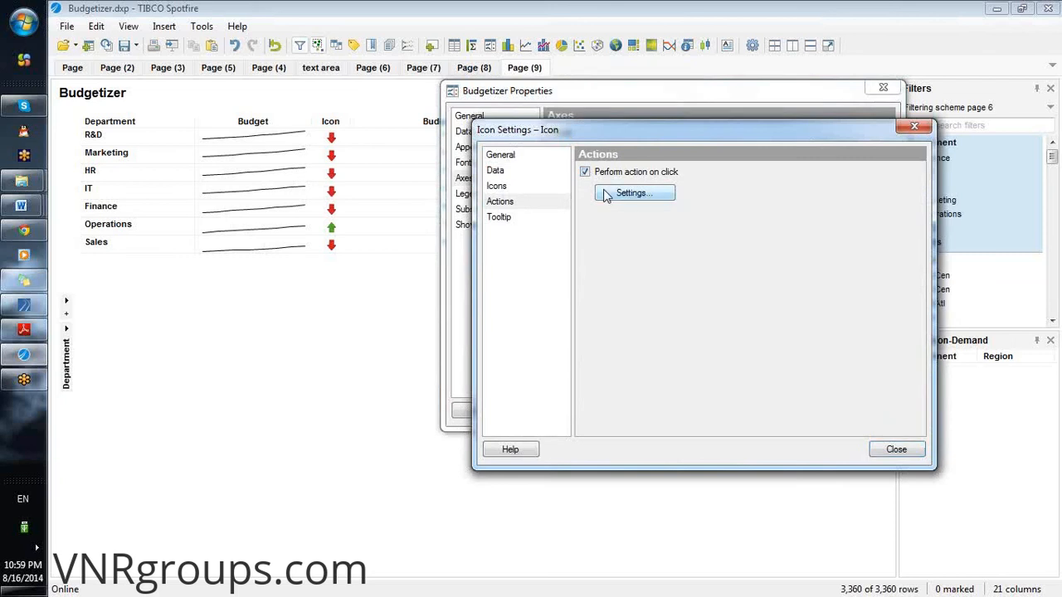
{"action": "left_click", "coordinate": [605, 194]}
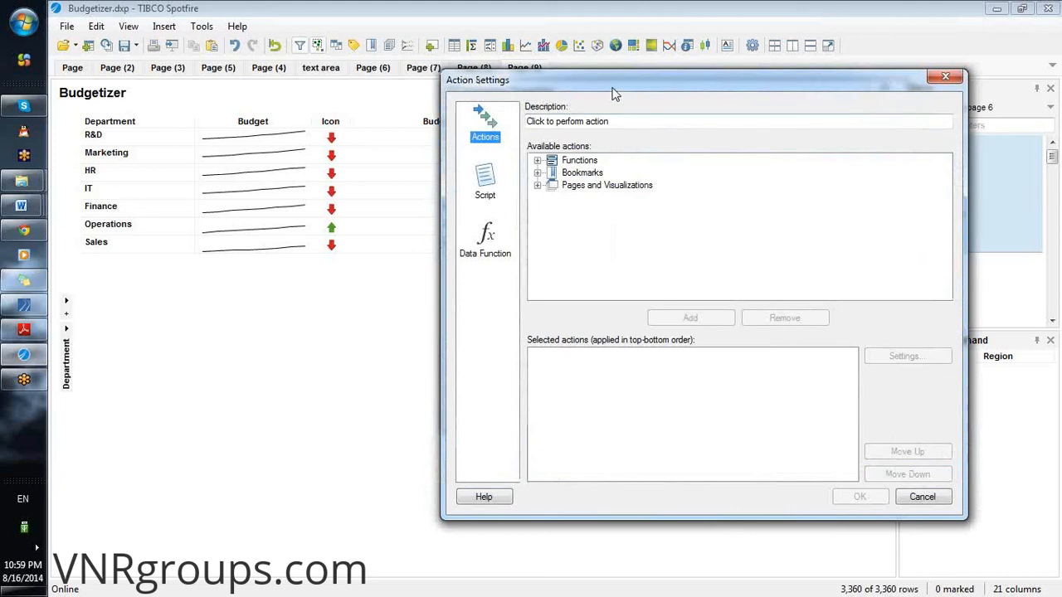
Examine the available click actions under Bookmarks, Pages and Visualizations, and Functions in the action settings
{"action": "left_click_drag", "start_coordinate": [613, 94], "coordinate": [571, 99]}
{"action": "double_click", "coordinate": [540, 179]}
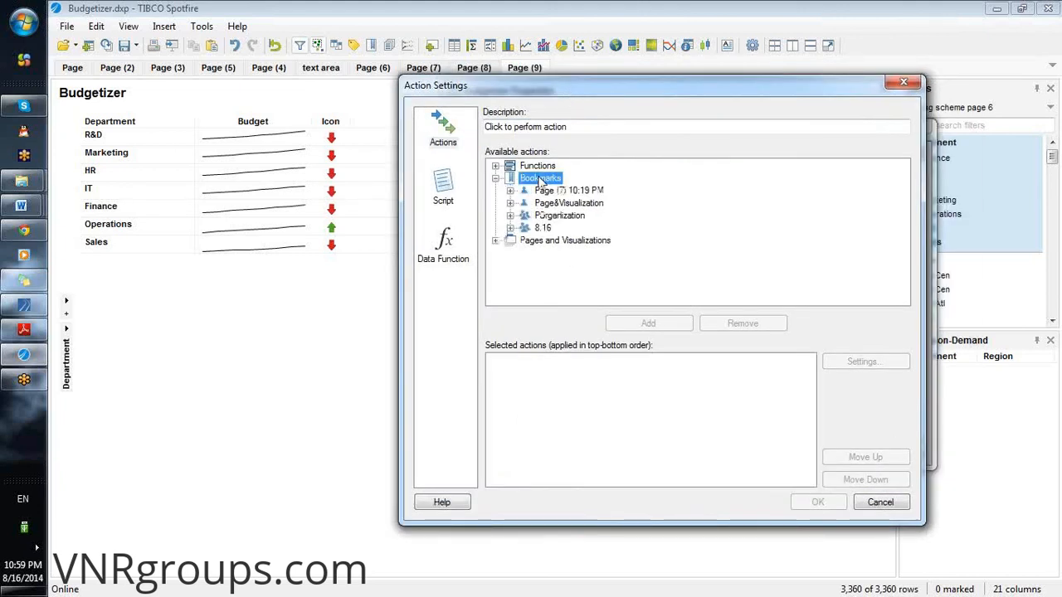
{"action": "left_click", "coordinate": [495, 179]}
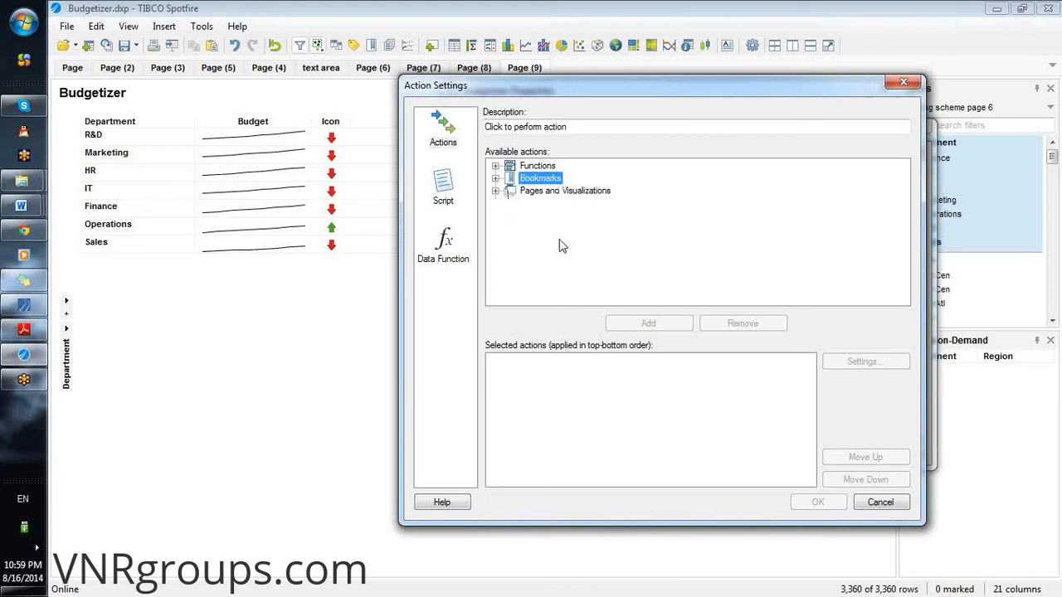
{"action": "left_click", "coordinate": [586, 191]}
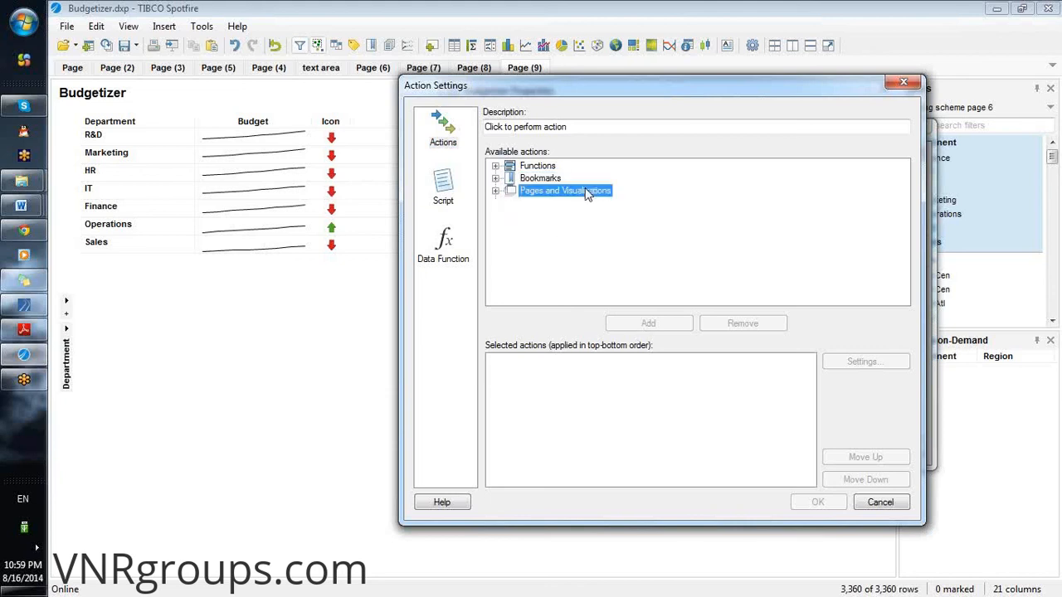
{"action": "double_click", "coordinate": [586, 192]}
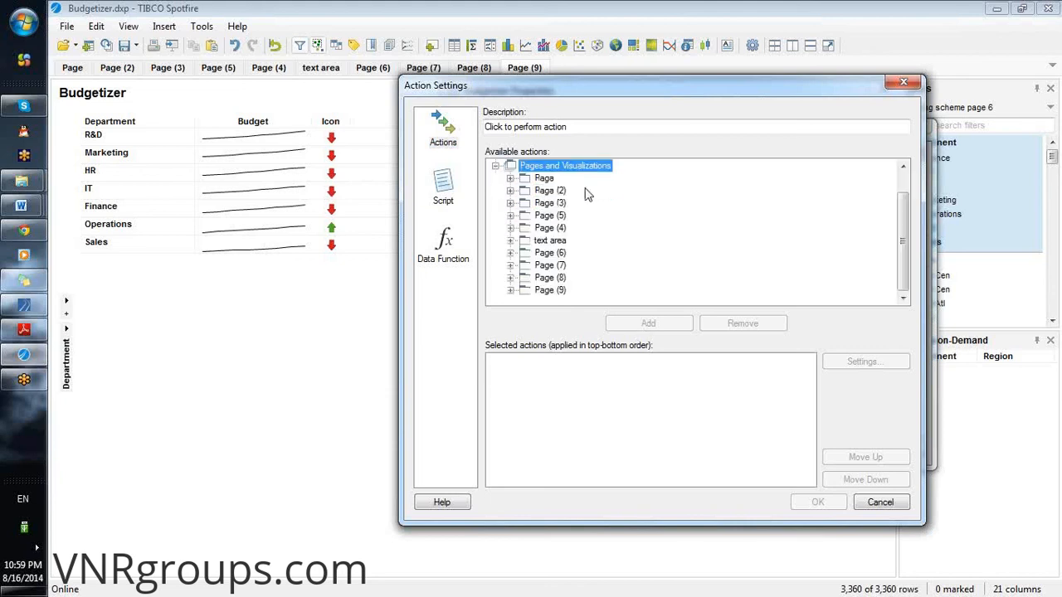
{"action": "double_click", "coordinate": [531, 166]}
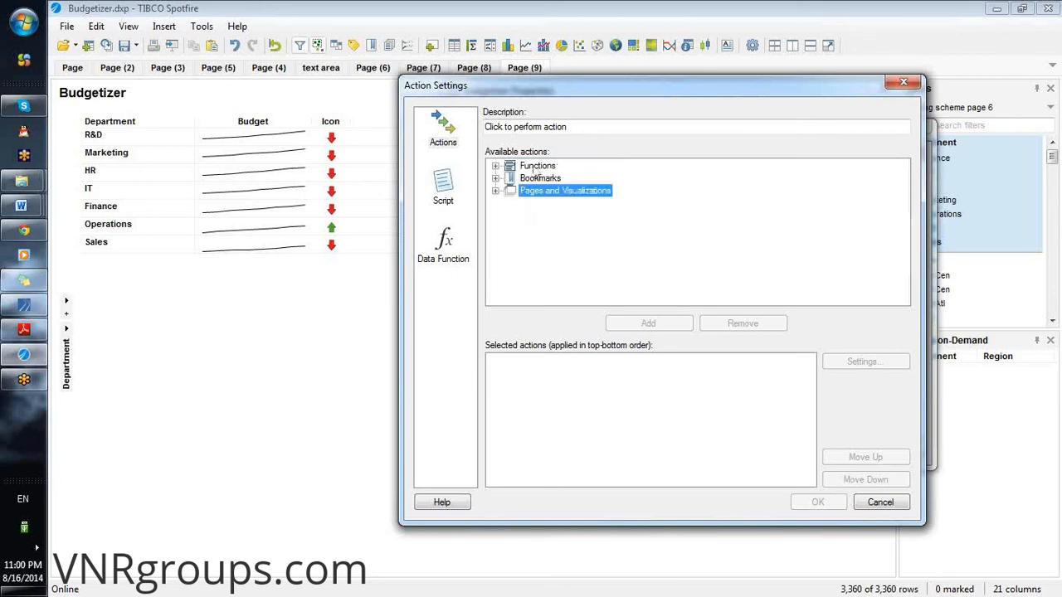
{"action": "left_click", "coordinate": [531, 168]}
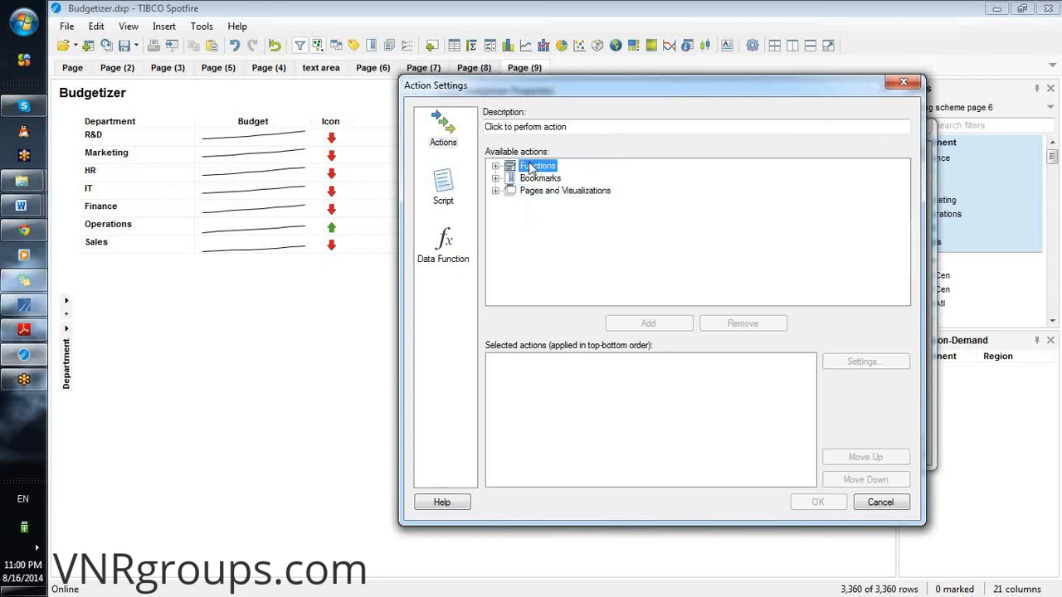
{"action": "double_click", "coordinate": [531, 166]}
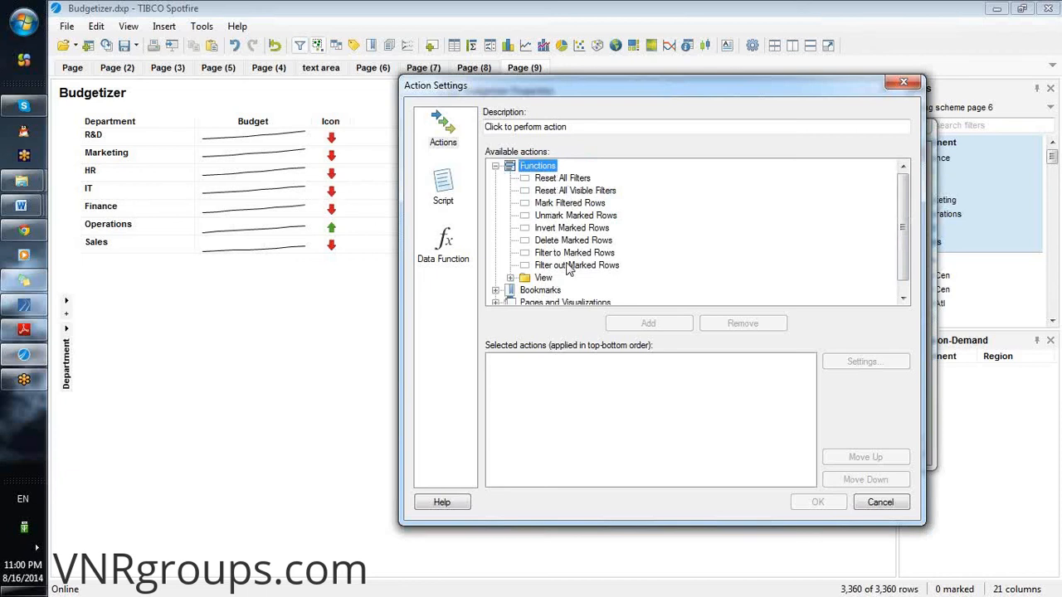
{"action": "left_click", "coordinate": [496, 166]}
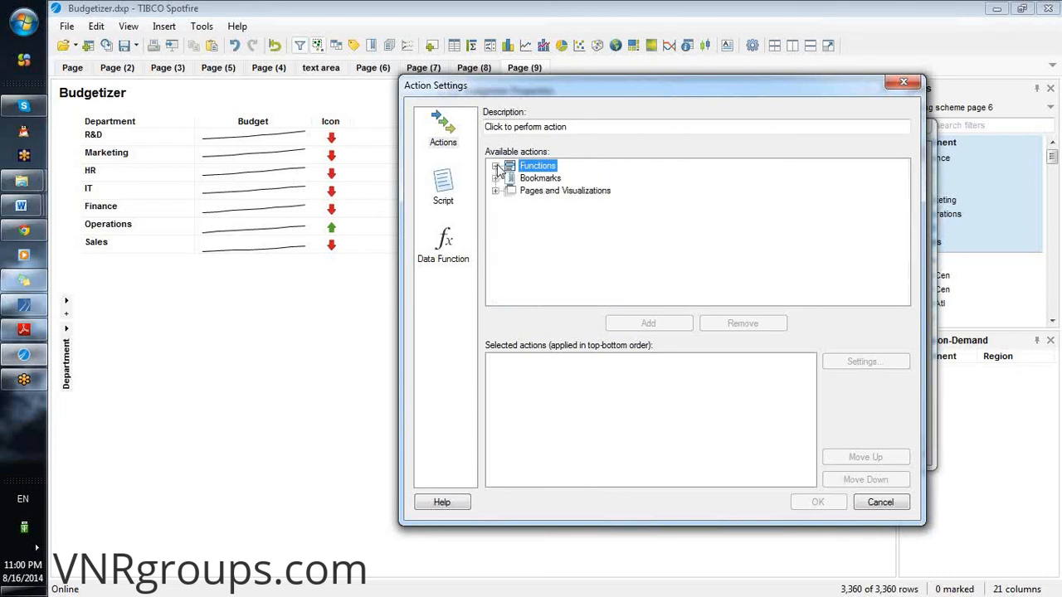
Add the action that navigates to Page (2) for the Icon column, confirm it, and return to the graphical table
{"action": "left_click", "coordinate": [538, 191]}
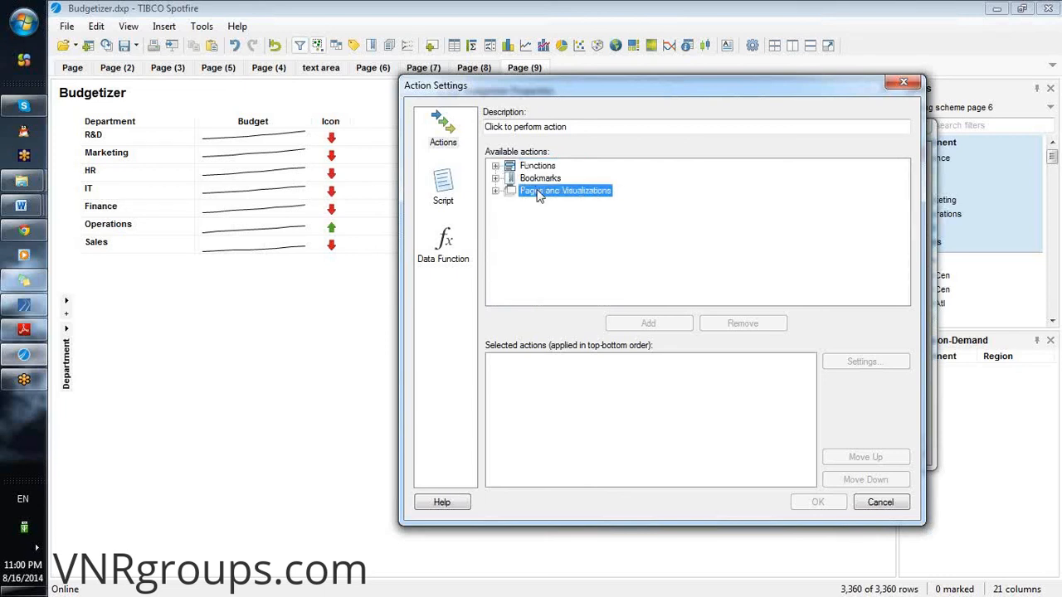
{"action": "double_click", "coordinate": [537, 192]}
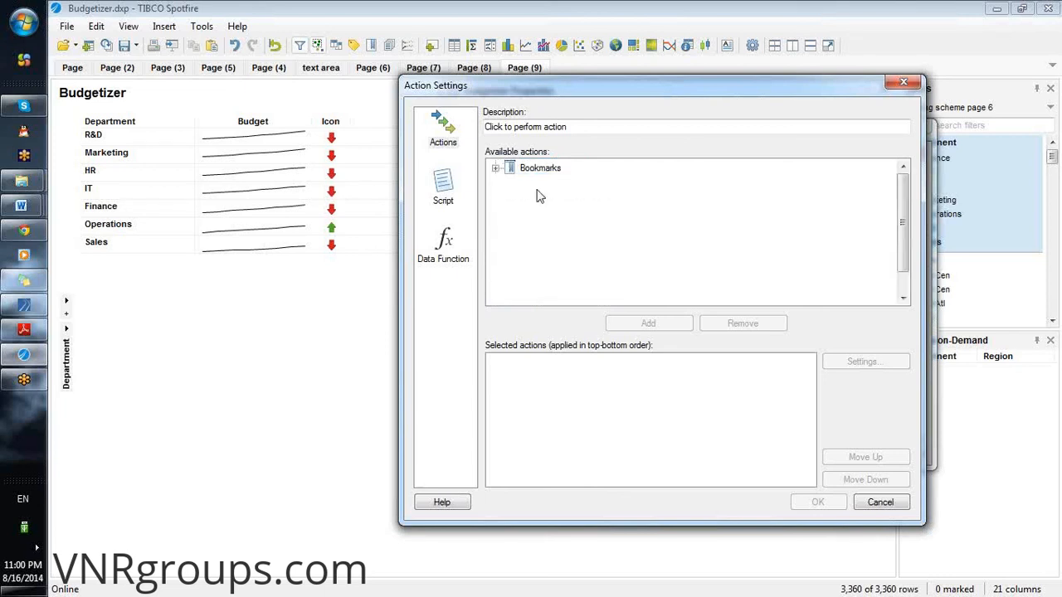
{"action": "double_click", "coordinate": [539, 190]}
{"action": "left_click", "coordinate": [549, 204]}
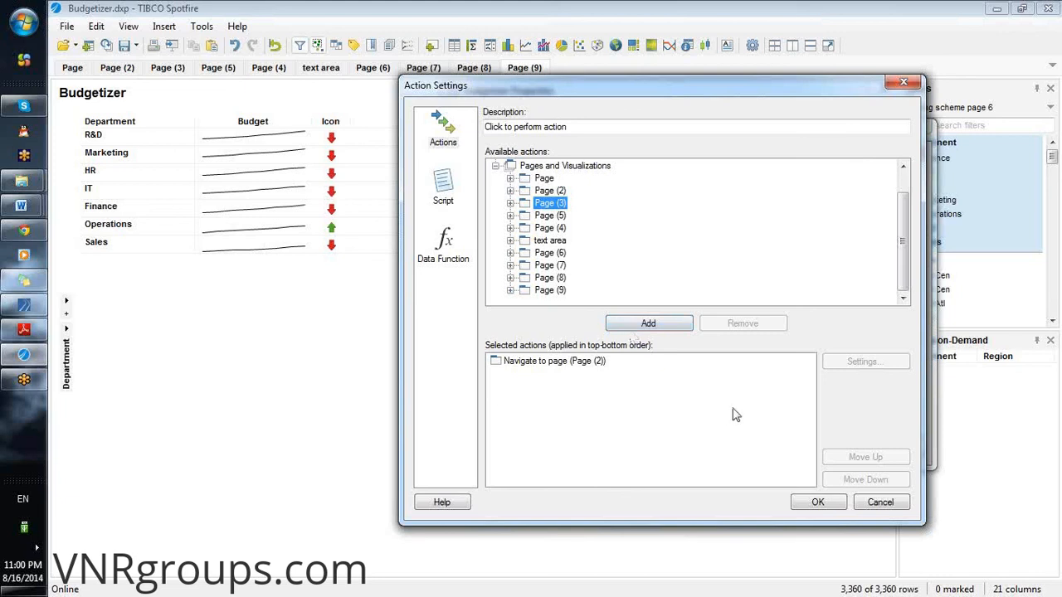
{"action": "left_click", "coordinate": [833, 509]}
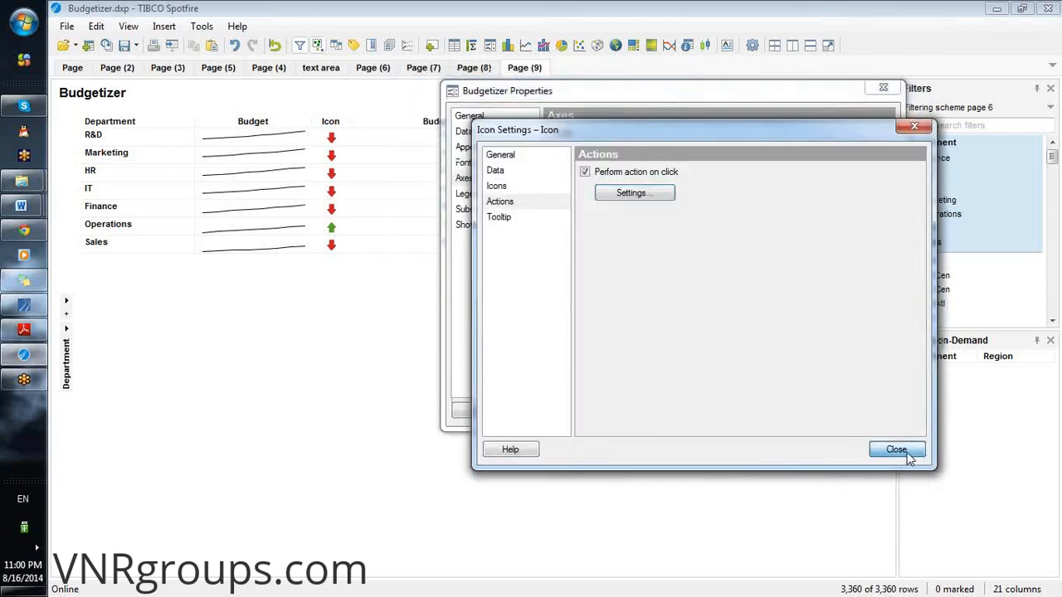
{"action": "left_click", "coordinate": [900, 457]}
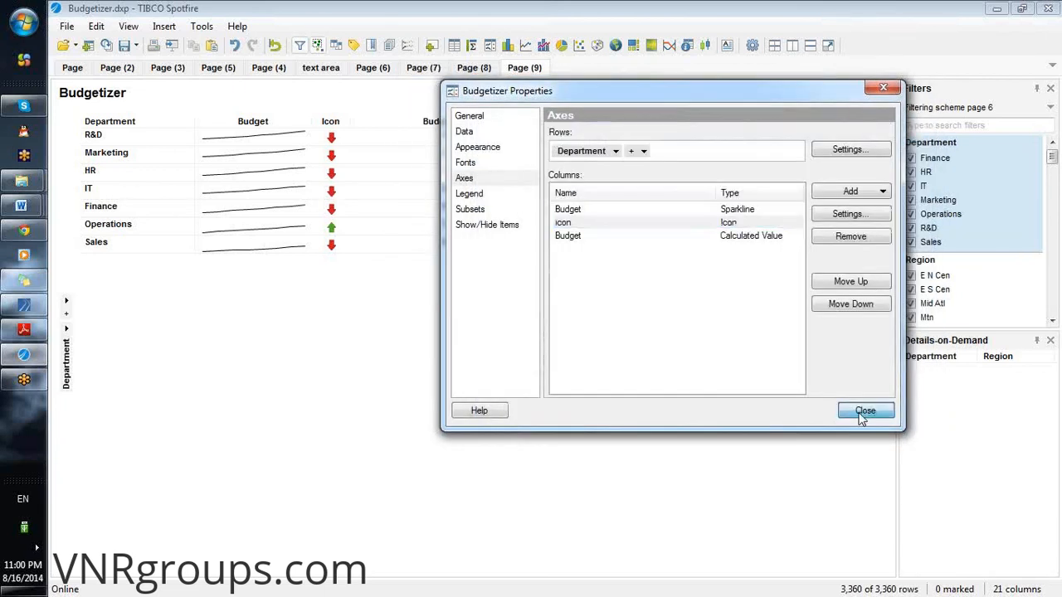
{"action": "left_click", "coordinate": [863, 413]}
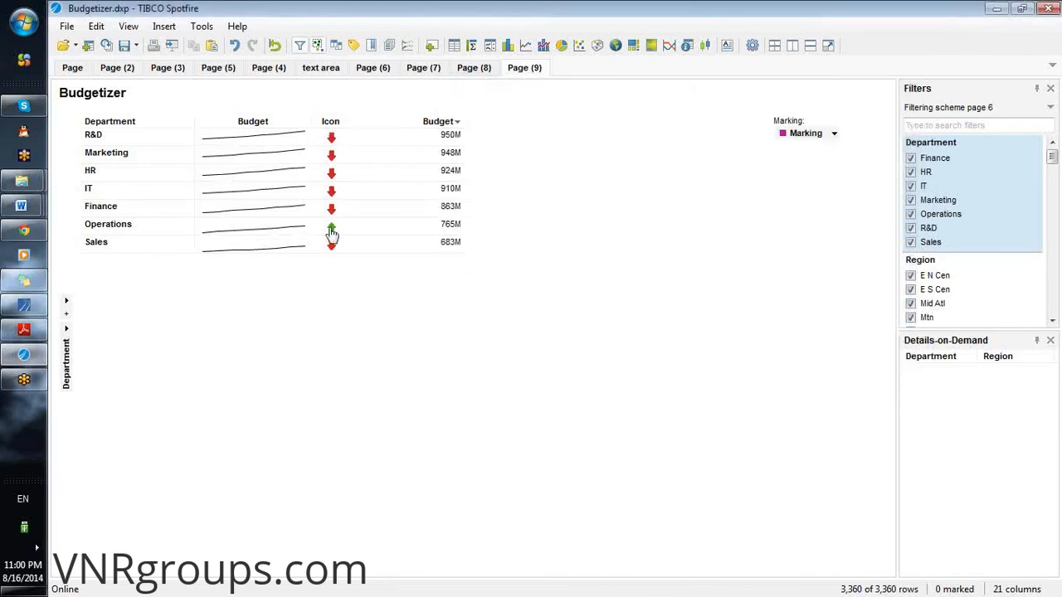
Test the navigation action from the Marketing and HR icons, returning to Page (9) each time, and clear the marking
{"action": "left_click", "coordinate": [335, 158]}
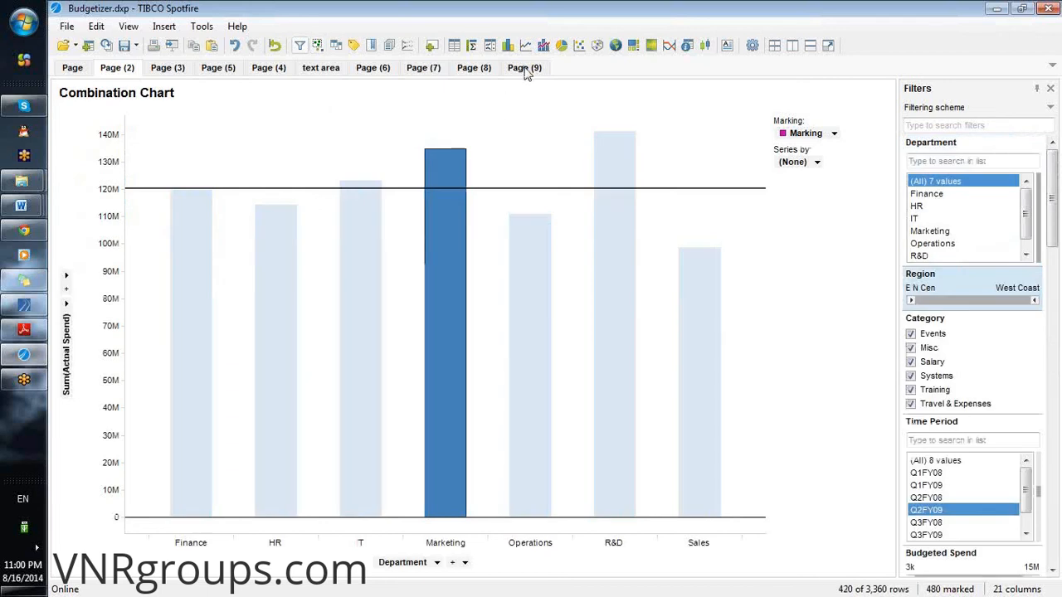
{"action": "left_click", "coordinate": [525, 69]}
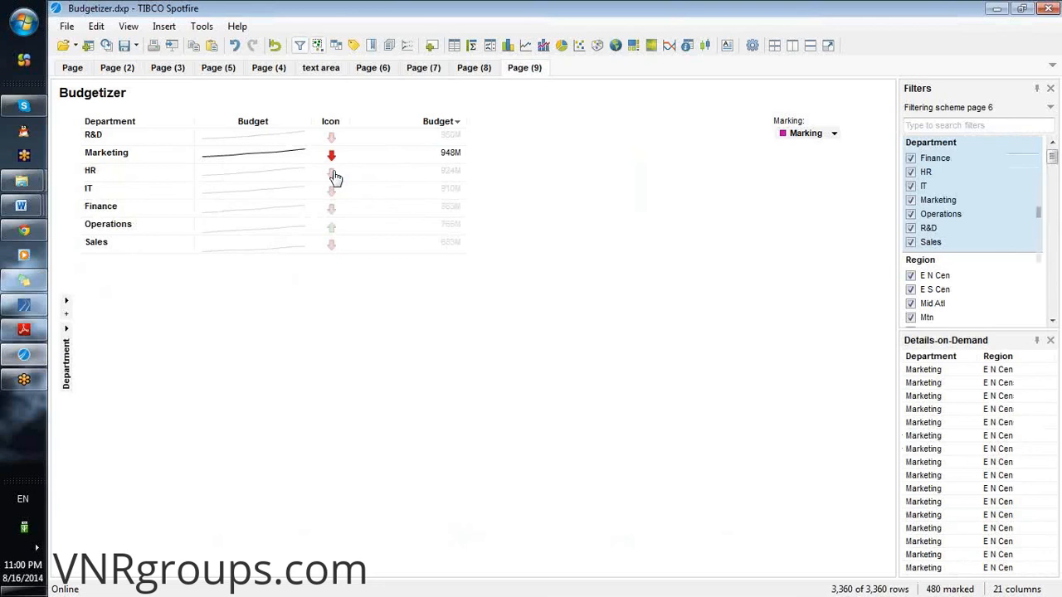
{"action": "left_click", "coordinate": [333, 175]}
{"action": "left_click", "coordinate": [524, 70]}
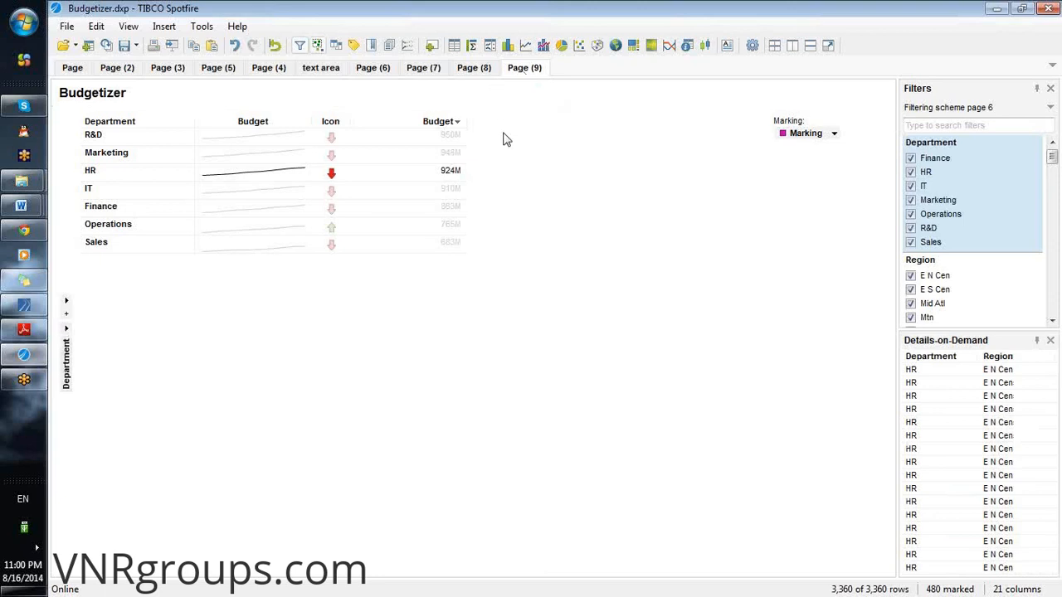
{"action": "left_click", "coordinate": [503, 138]}
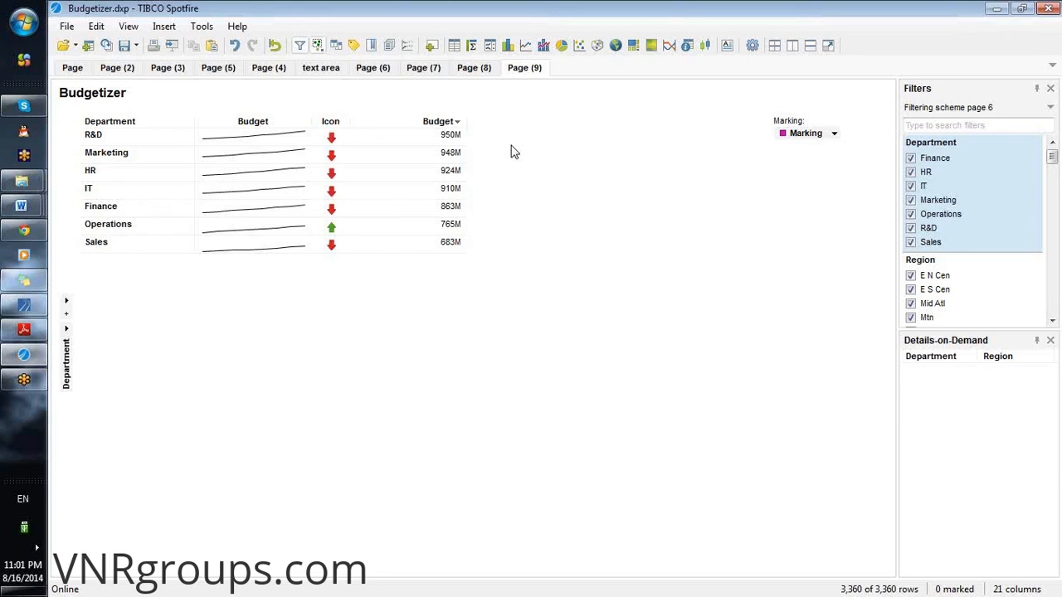
Add a Bullet Graph column to the graphical table's axes and arrange its settings so the table stays in view
{"action": "right_click", "coordinate": [512, 151]}
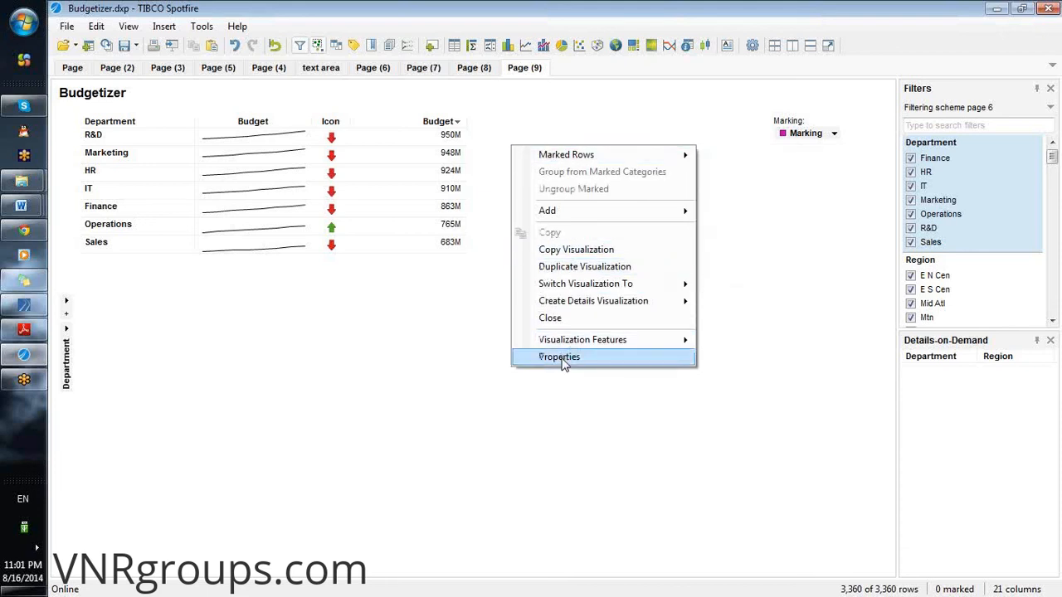
{"action": "left_click", "coordinate": [561, 357]}
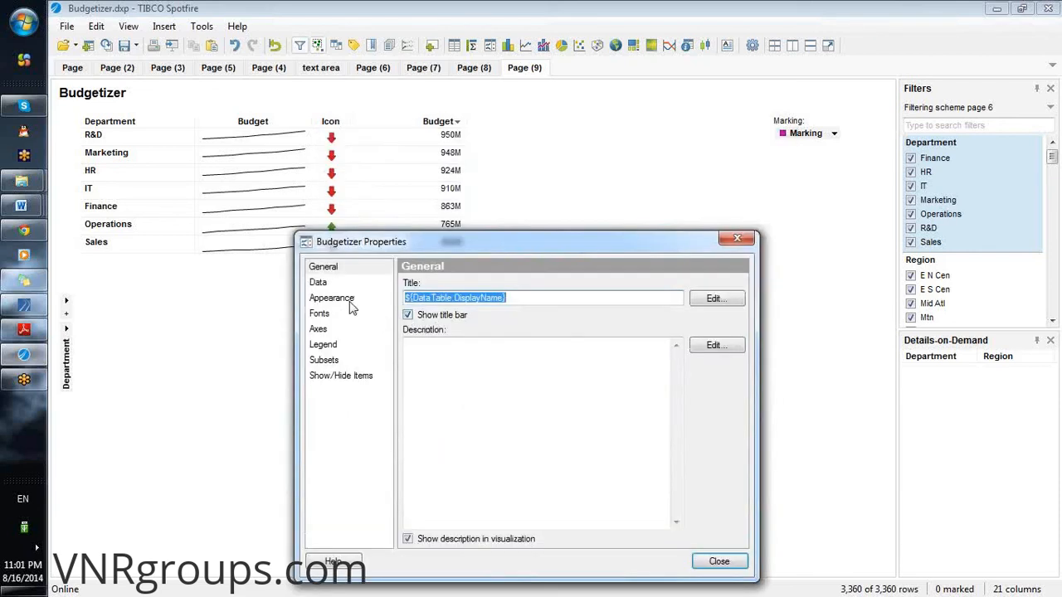
{"action": "left_click", "coordinate": [320, 330]}
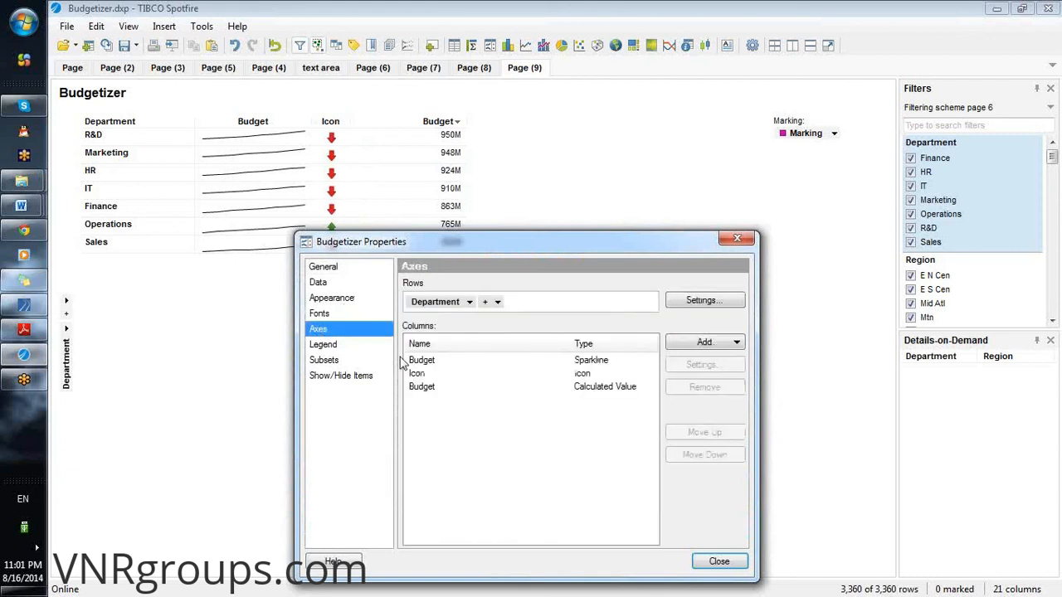
{"action": "left_click", "coordinate": [688, 350]}
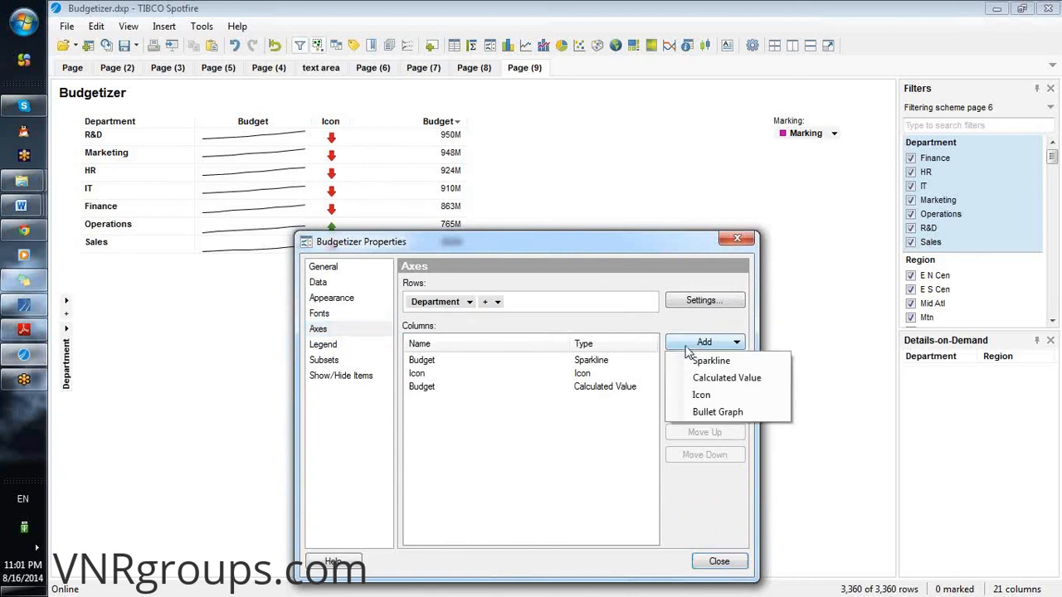
{"action": "left_click", "coordinate": [694, 415]}
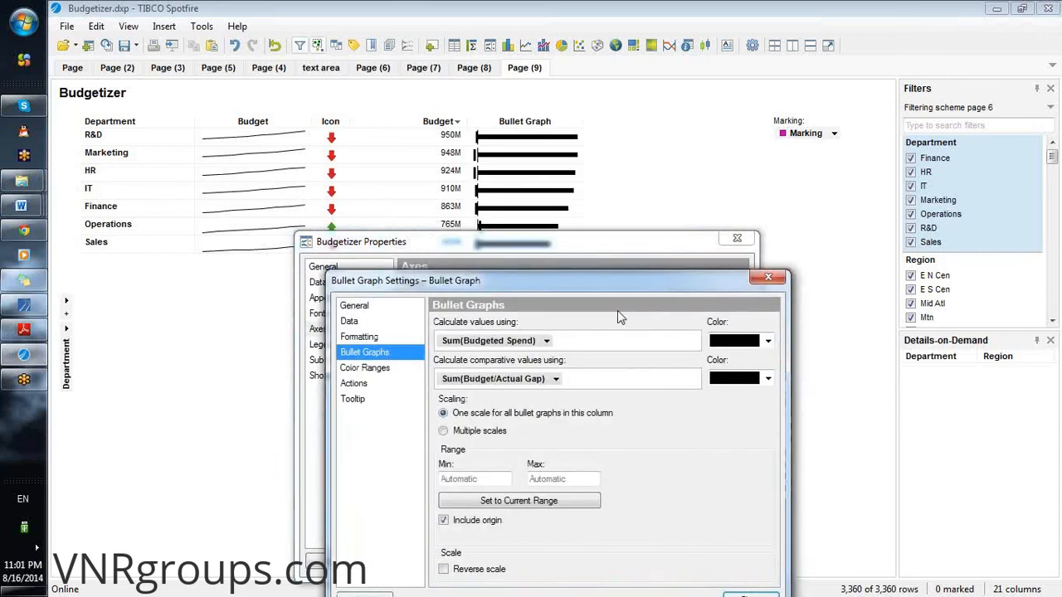
{"action": "left_click_drag", "start_coordinate": [599, 274], "coordinate": [600, 201]}
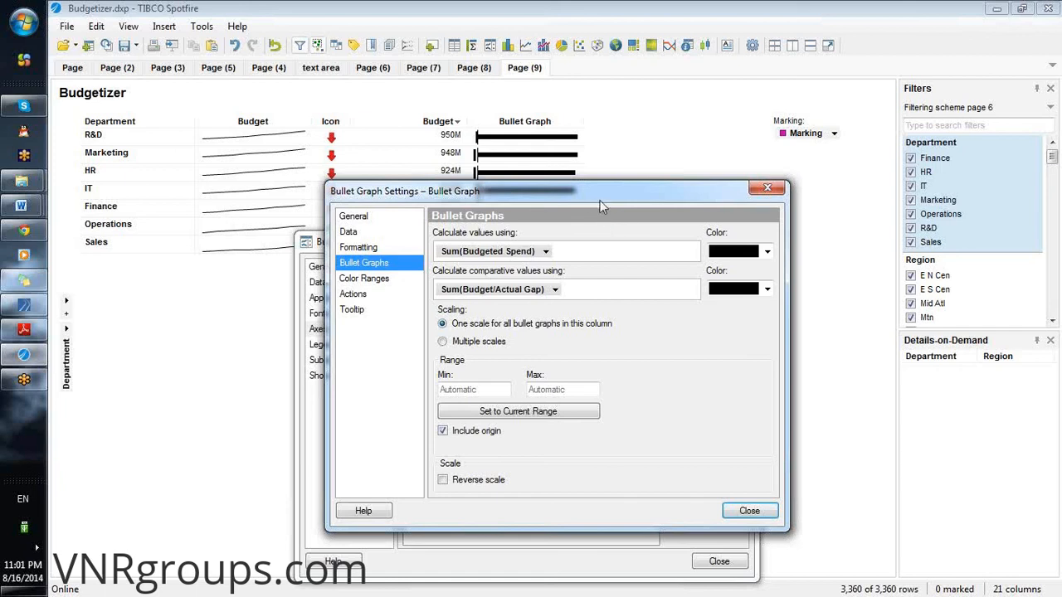
{"action": "left_click_drag", "start_coordinate": [601, 202], "coordinate": [793, 195]}
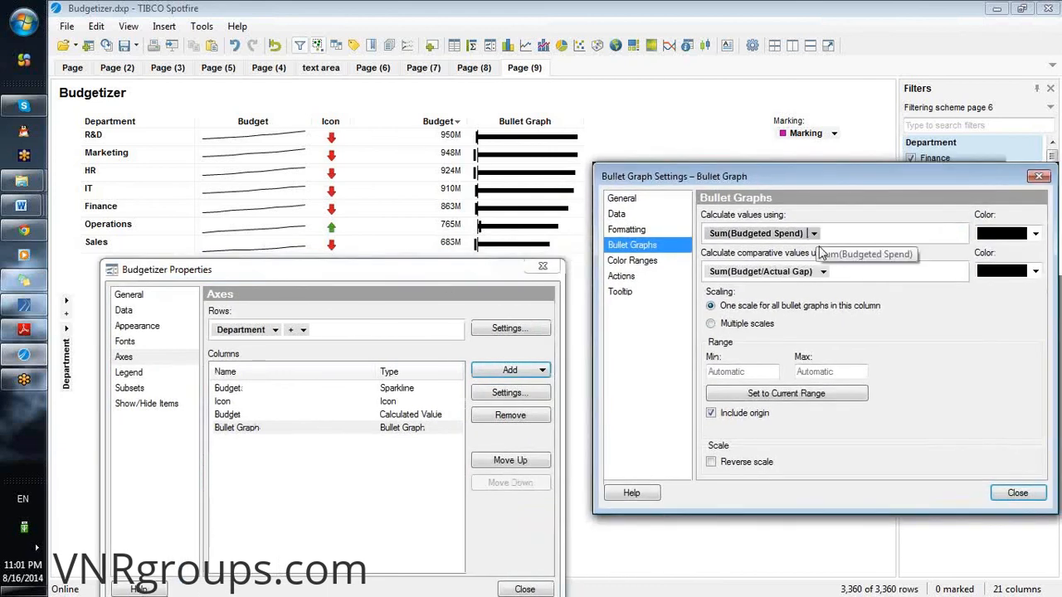
Calculate the bullet graph's comparative values using Sum(Actual Spend)
{"action": "left_click", "coordinate": [824, 272]}
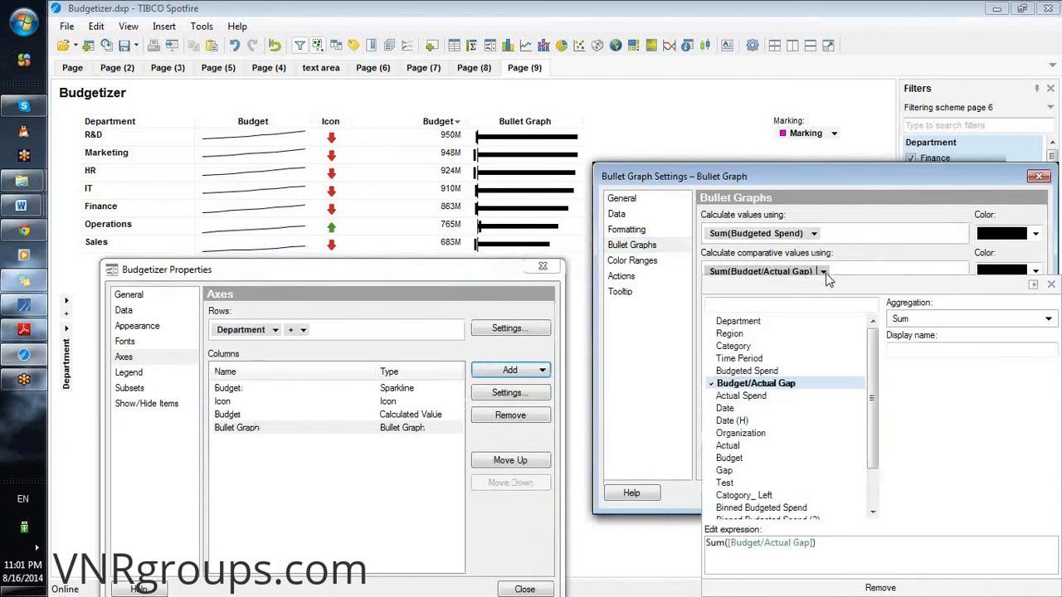
{"action": "left_click", "coordinate": [748, 398]}
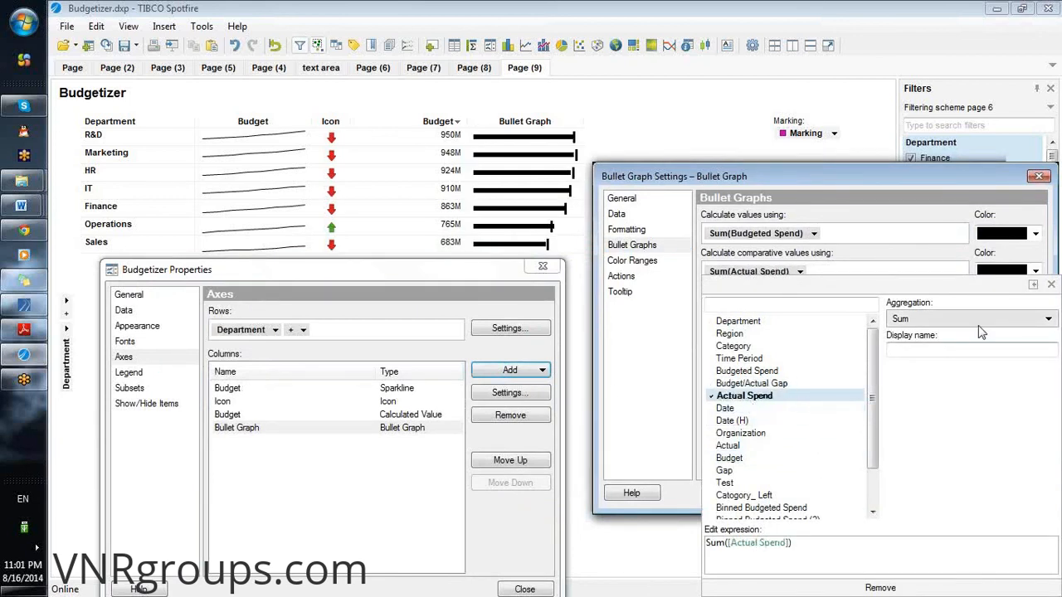
{"action": "left_click", "coordinate": [1051, 286]}
Try green and magenta as the color of the bullet graph's comparative values
{"action": "left_click", "coordinate": [1034, 271]}
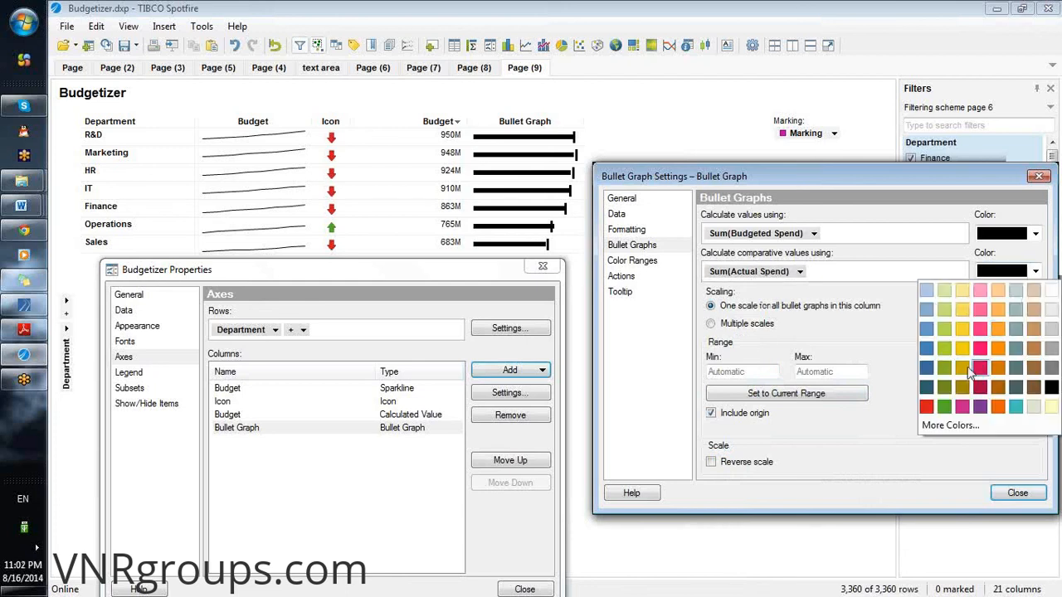
{"action": "left_click", "coordinate": [945, 406]}
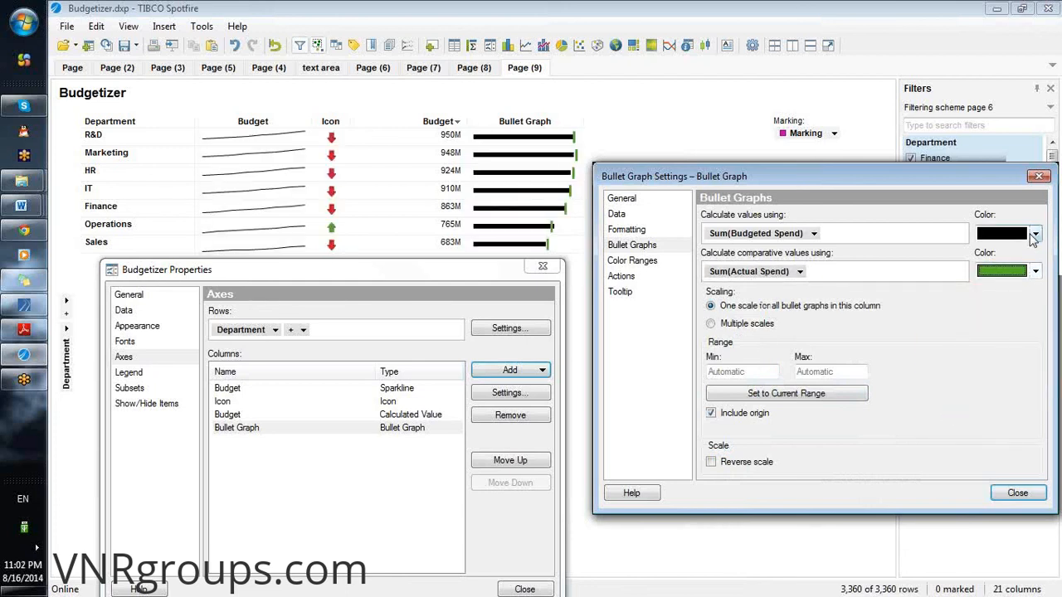
{"action": "left_click", "coordinate": [1037, 274]}
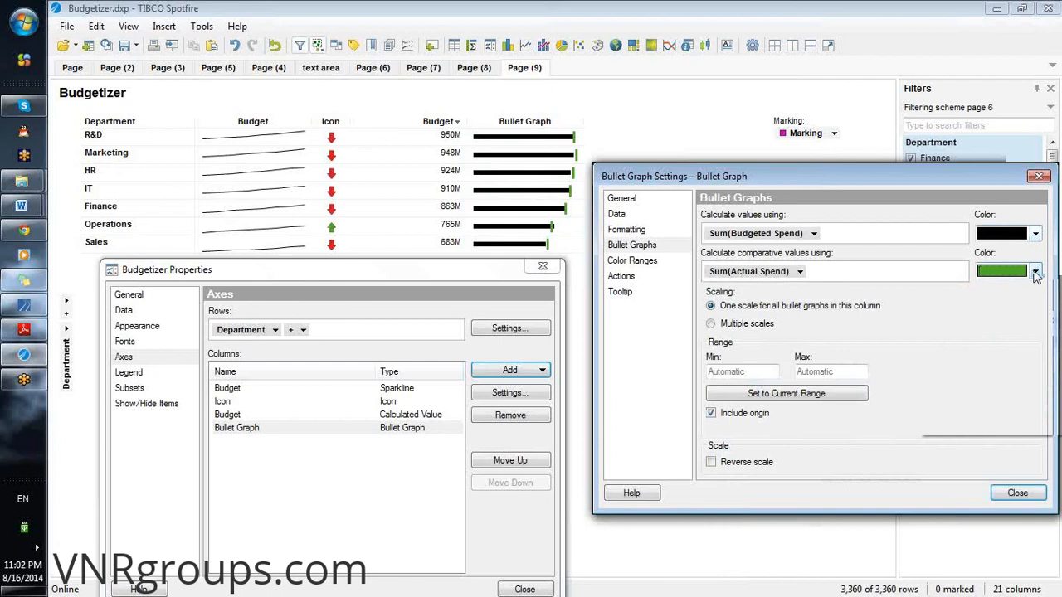
{"action": "left_click", "coordinate": [960, 409]}
Color the bullet graph's Budgeted Spend values green and its Actual Spend comparative values red
{"action": "left_click", "coordinate": [1035, 233]}
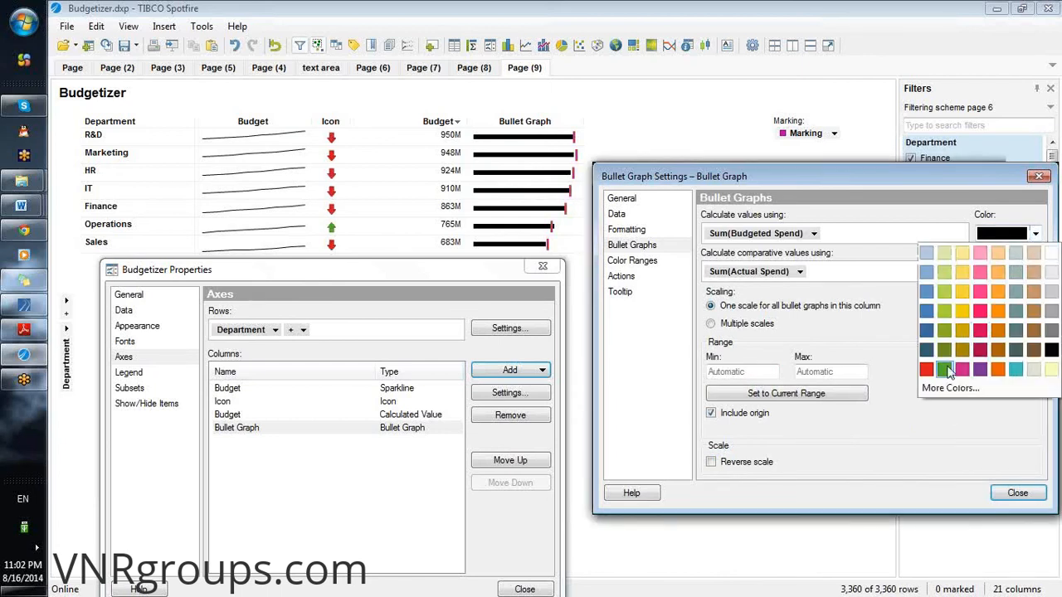
{"action": "left_click", "coordinate": [945, 371]}
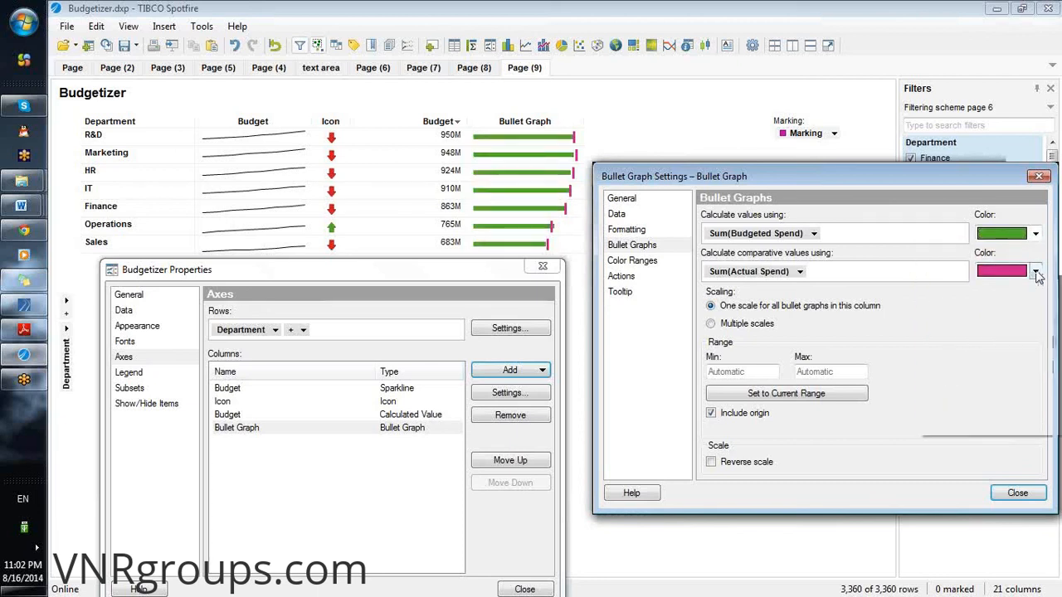
{"action": "left_click", "coordinate": [1037, 272]}
{"action": "left_click", "coordinate": [935, 407]}
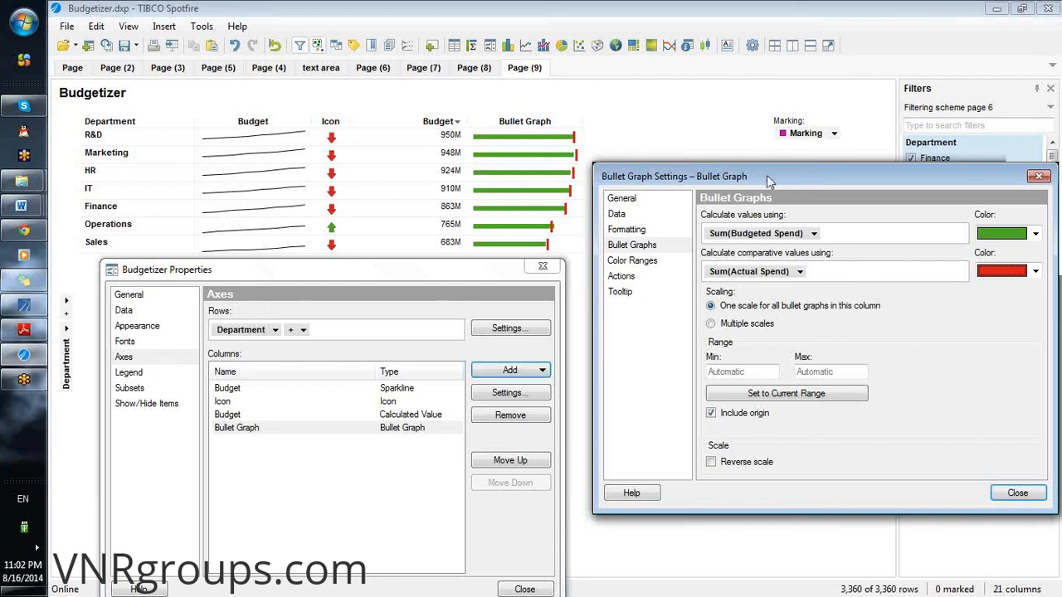
{"action": "left_click_drag", "start_coordinate": [797, 191], "coordinate": [800, 195]}
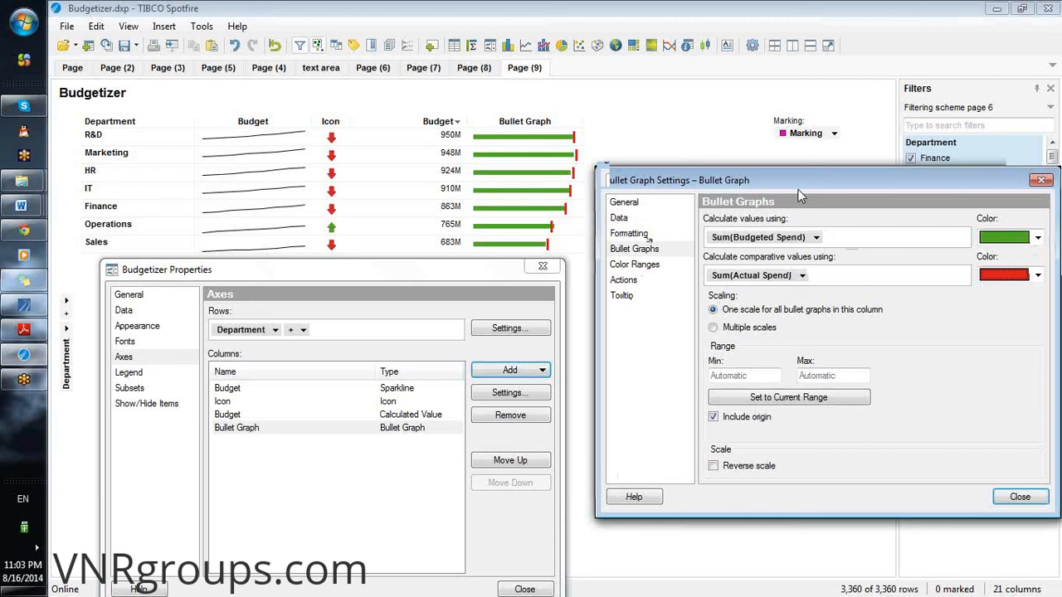
{"action": "left_click_drag", "start_coordinate": [799, 192], "coordinate": [779, 157]}
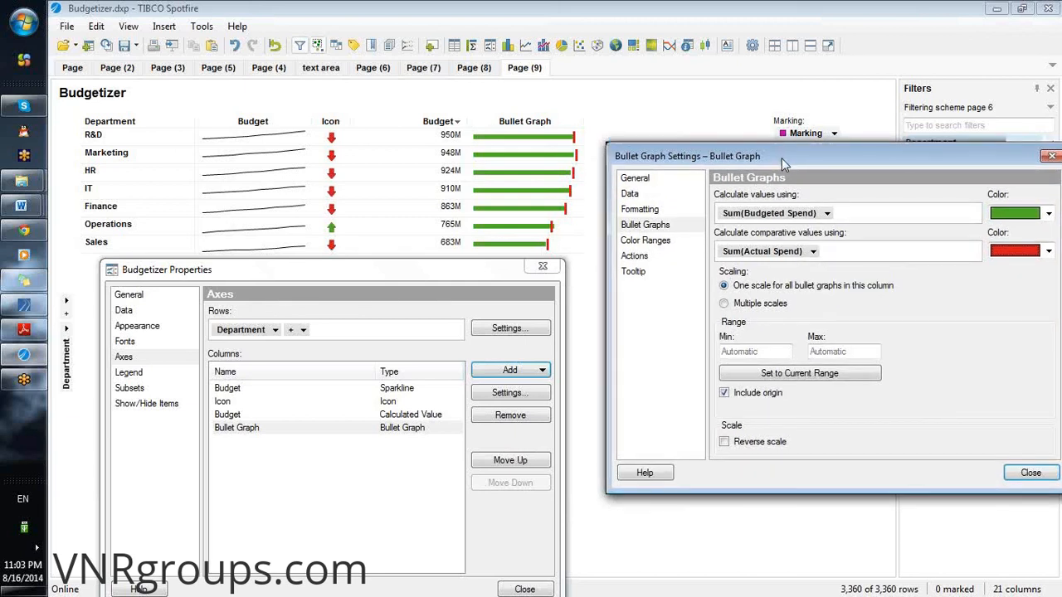
Check the bullet graph's color range options and its value settings, leaving them unchanged, and close the bullet graph settings
{"action": "mouse_move", "coordinate": [772, 153]}
{"action": "left_mouse_down"}
{"action": "mouse_move", "coordinate": [712, 162]}
{"action": "mouse_move", "coordinate": [757, 176]}
{"action": "mouse_move", "coordinate": [763, 138]}
{"action": "left_mouse_up"}
{"action": "left_click", "coordinate": [635, 220]}
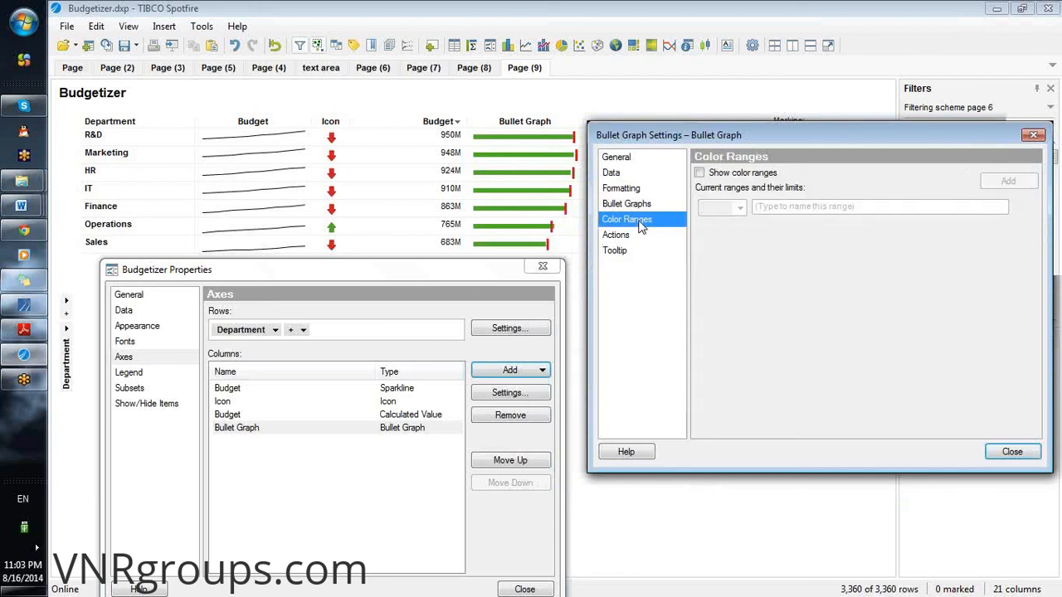
{"action": "left_click", "coordinate": [643, 203]}
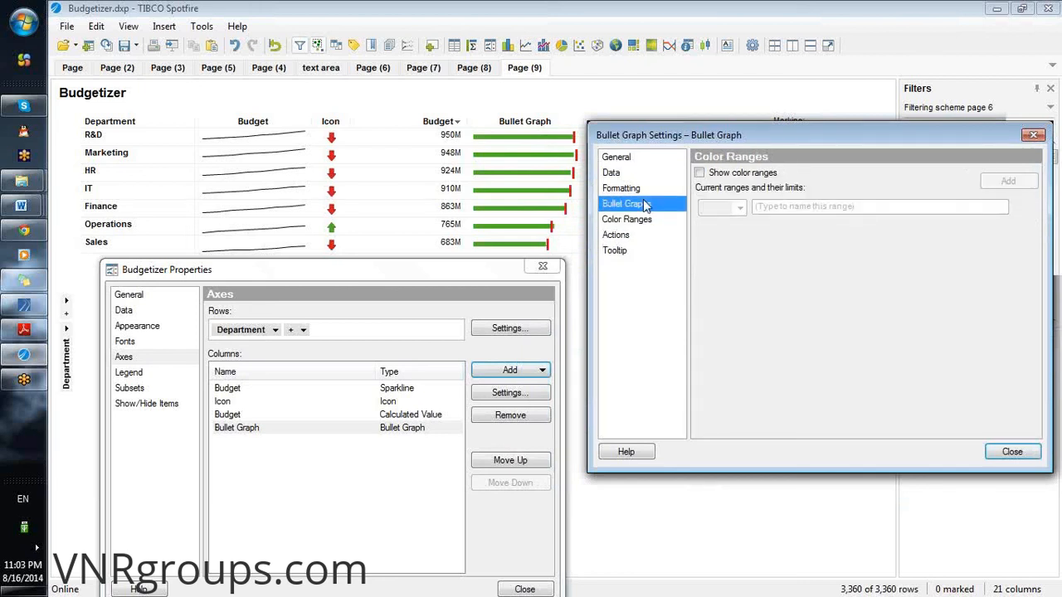
{"action": "left_click", "coordinate": [1014, 456]}
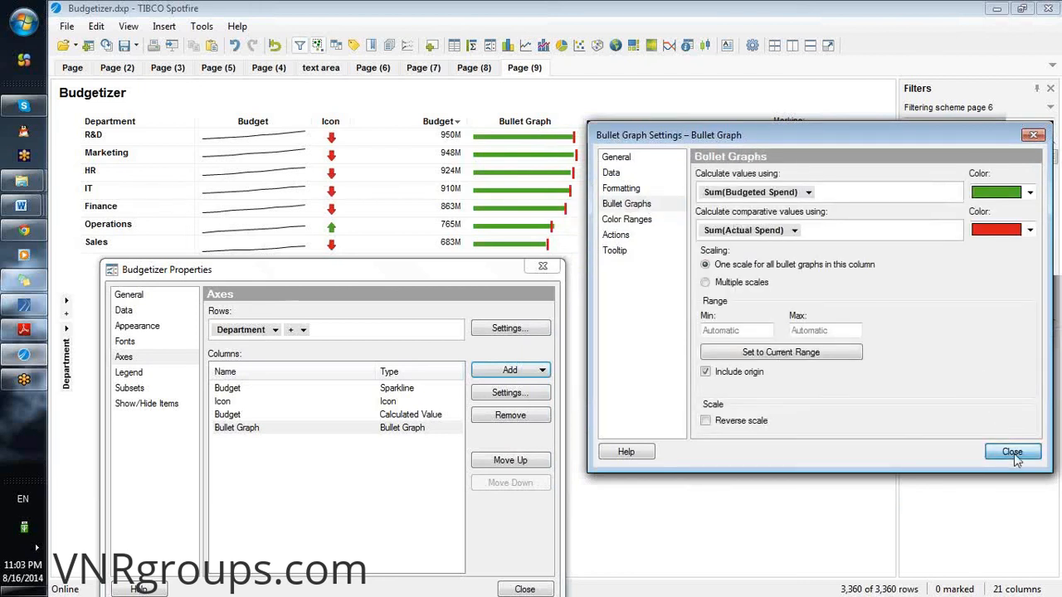
Review the graphical table's legend options with the properties dialog moved clear of the table and its legend
{"action": "left_click_drag", "start_coordinate": [521, 270], "coordinate": [1014, 125]}
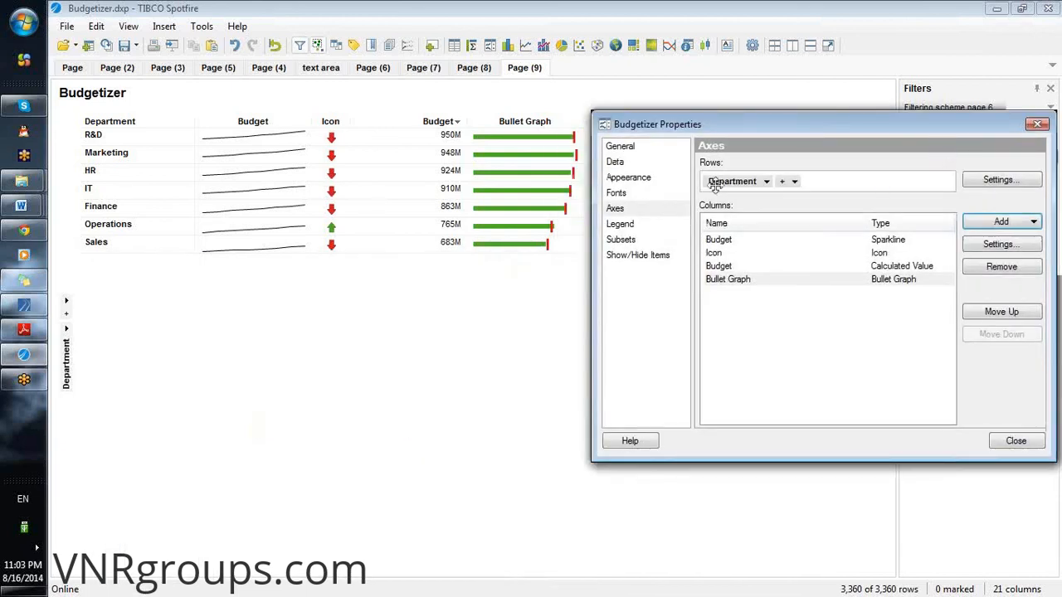
{"action": "left_click", "coordinate": [636, 229]}
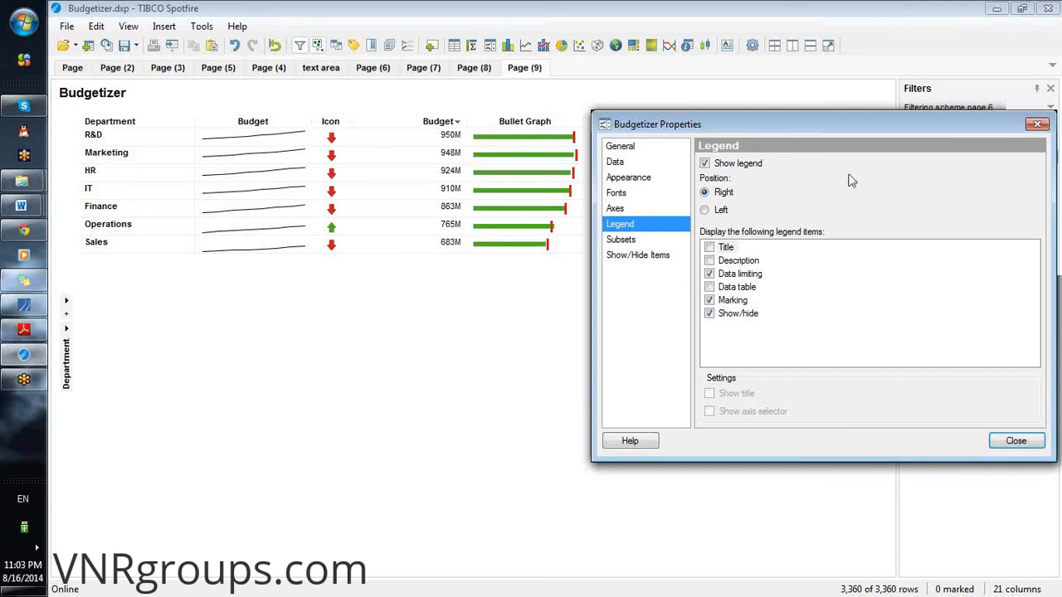
{"action": "left_click_drag", "start_coordinate": [851, 125], "coordinate": [606, 268]}
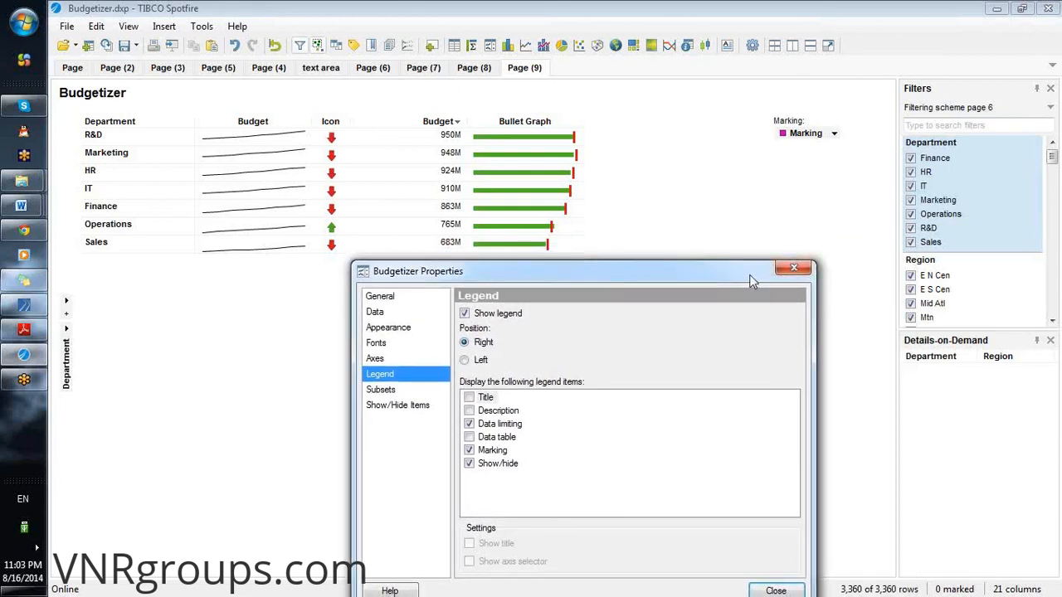
{"action": "left_click_drag", "start_coordinate": [753, 277], "coordinate": [755, 277]}
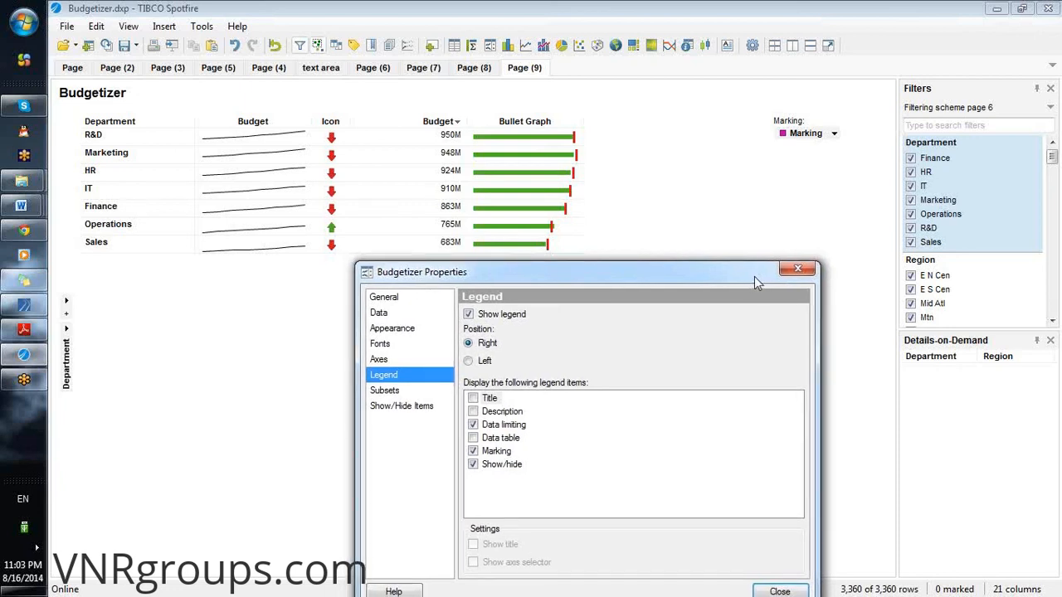
{"action": "left_click_drag", "start_coordinate": [754, 276], "coordinate": [758, 273]}
Rename the graphical table's Bullet Graph column to "Budget VS Actual" in its general settings
{"action": "left_click", "coordinate": [382, 356]}
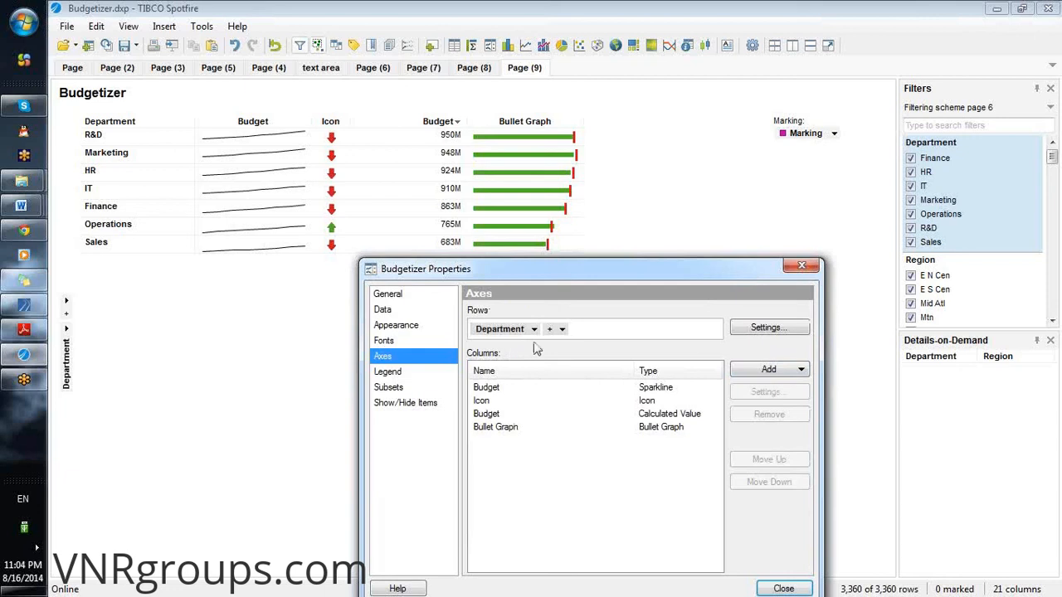
{"action": "left_click", "coordinate": [490, 432]}
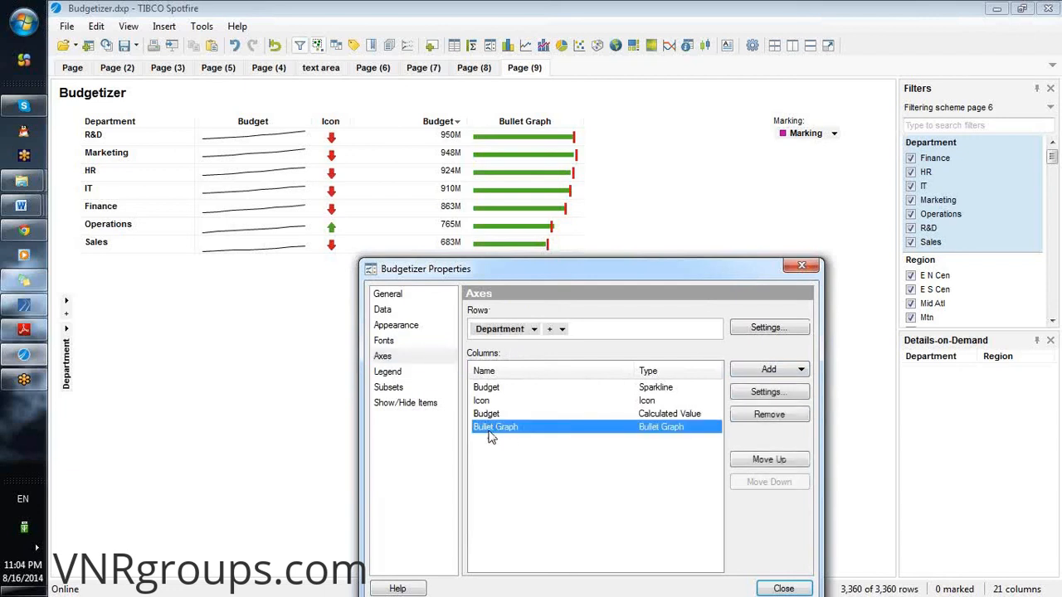
{"action": "double_click", "coordinate": [489, 432]}
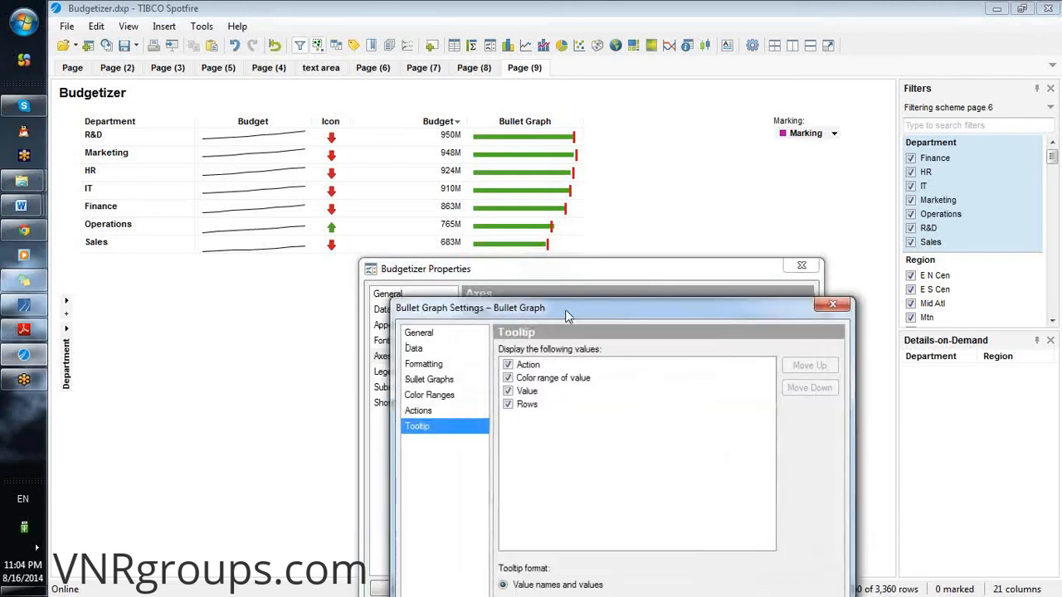
{"action": "left_click_drag", "start_coordinate": [565, 310], "coordinate": [771, 141]}
{"action": "left_click", "coordinate": [620, 158]}
{"action": "left_click_drag", "start_coordinate": [754, 191], "coordinate": [679, 197]}
{"action": "key", "text": "BackSpace"}
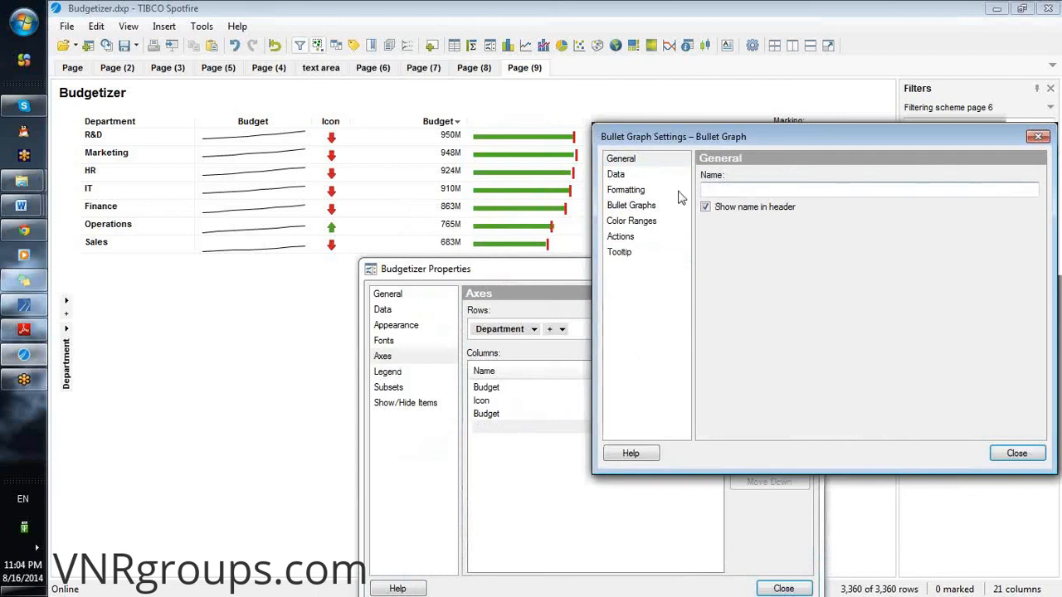
{"action": "type", "text": "Budget V"}
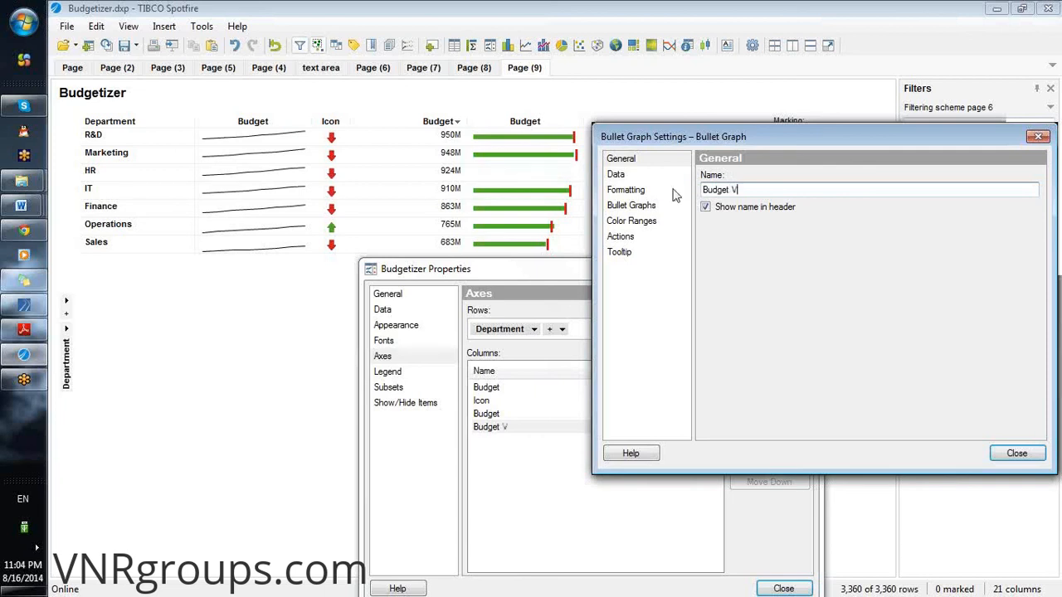
{"action": "type", "text": ".S."}
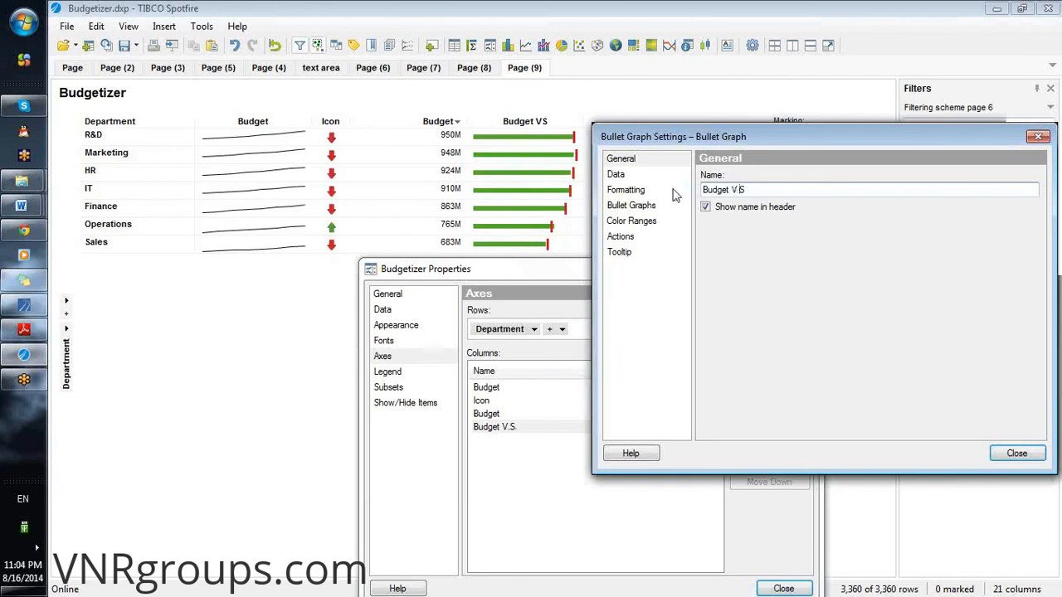
{"action": "type", "text": " aCTUA"}
{"action": "key", "text": "BackSpace"}
{"action": "key", "text": "BackSpace"}
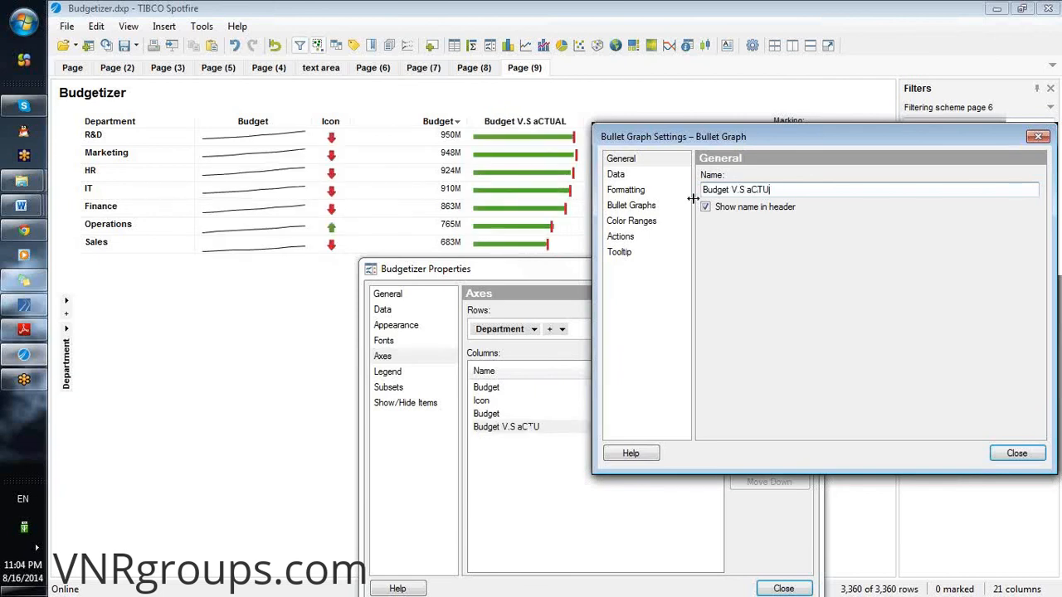
{"action": "key", "text": "BackSpace"}
{"action": "key", "text": "BackSpace"}
{"action": "key", "text": "BackSpace"}
{"action": "key", "text": "BackSpace"}
{"action": "key", "text": "BackSpace"}
{"action": "key", "text": "BackSpace"}
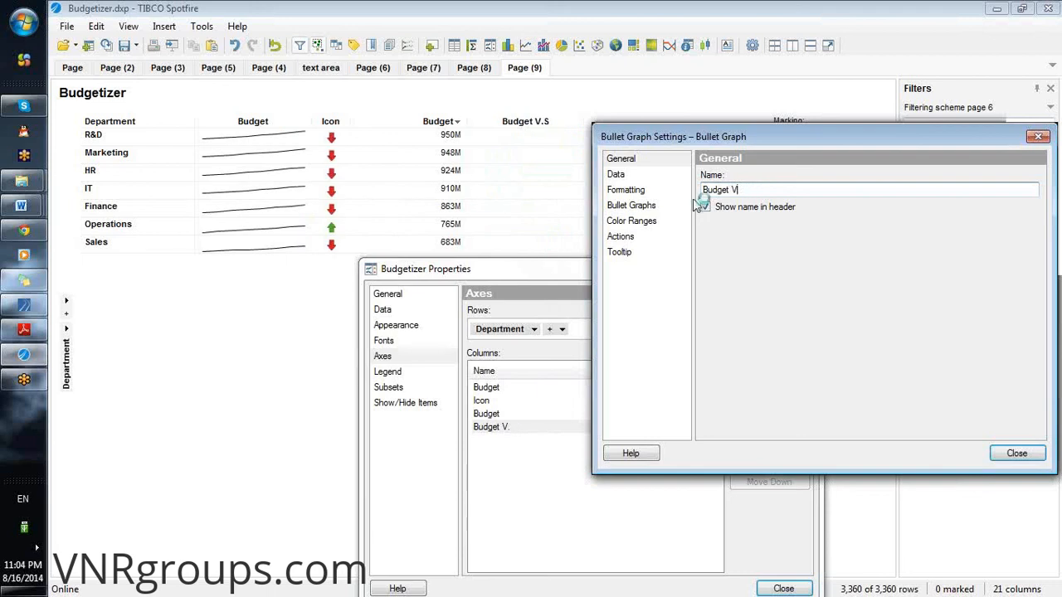
{"action": "type", "text": "S Actual"}
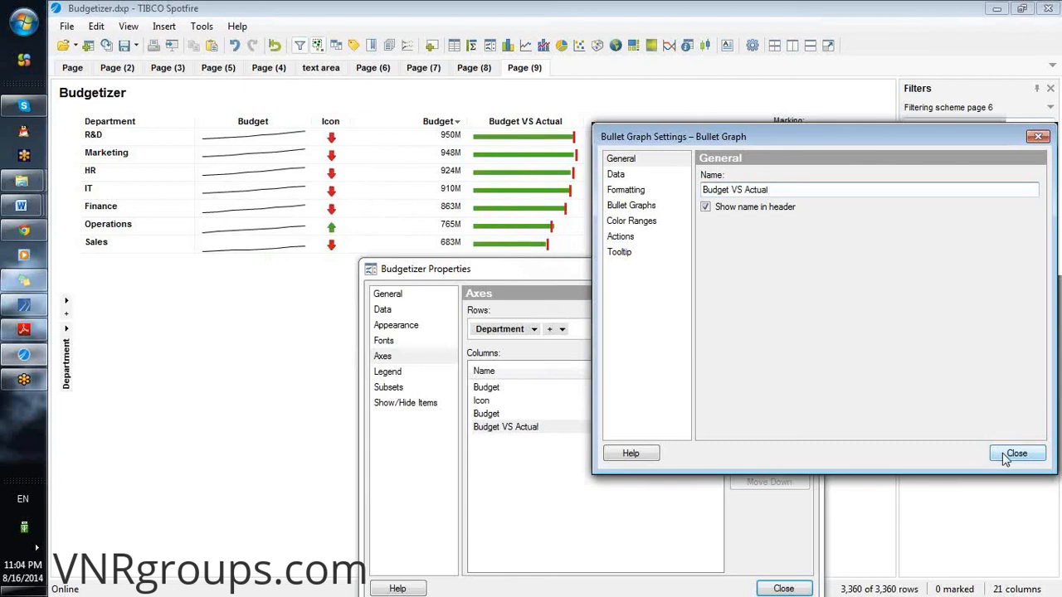
Correct the bullet graph column's name to "Budget Vs Actual" and close its settings and the table properties
{"action": "left_click", "coordinate": [741, 190]}
{"action": "key", "text": "BackSpace"}
{"action": "type", "text": "s"}
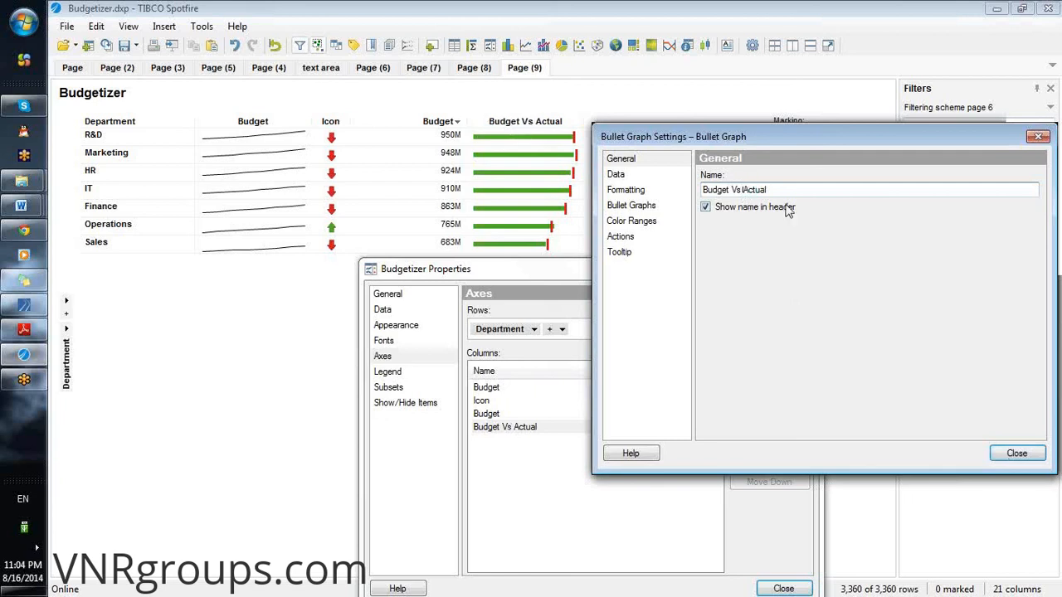
{"action": "left_click", "coordinate": [1018, 453]}
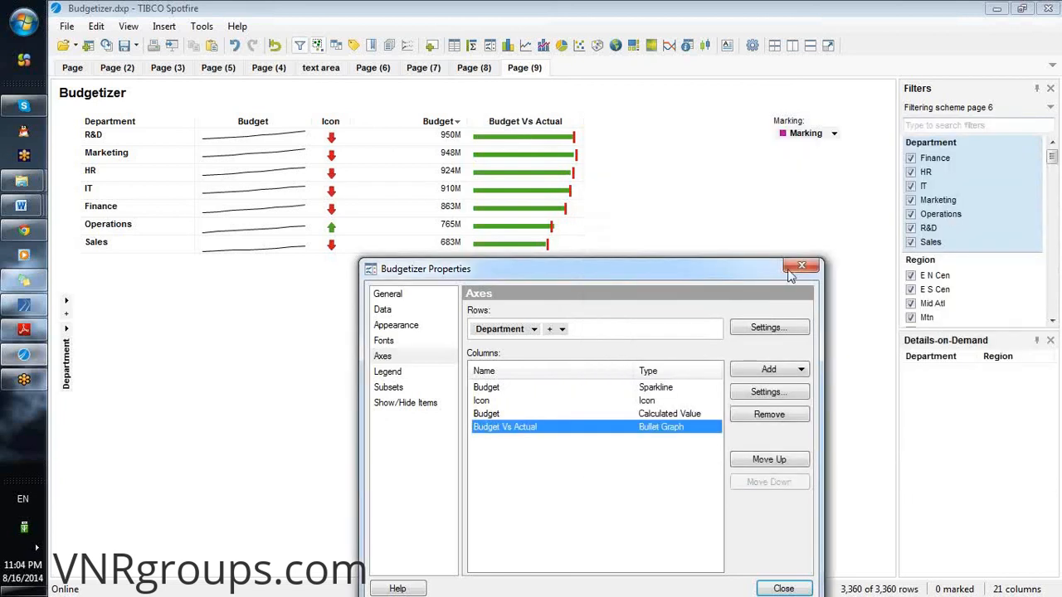
{"action": "left_click", "coordinate": [801, 266]}
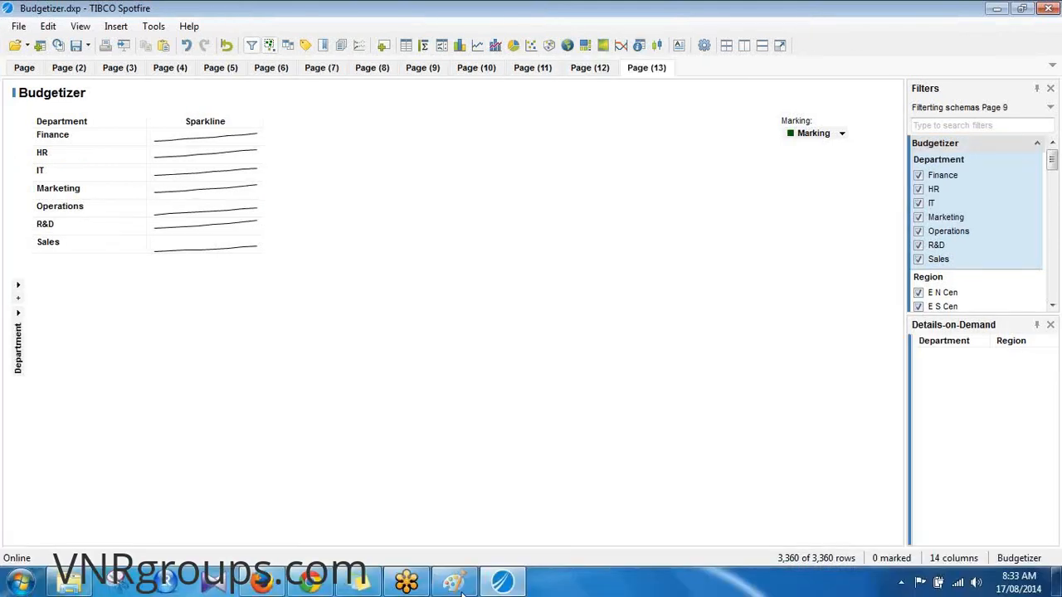
Switch to Paint to view the notes listing the Spotfire topics
{"action": "key", "text": "alt+Tab"}
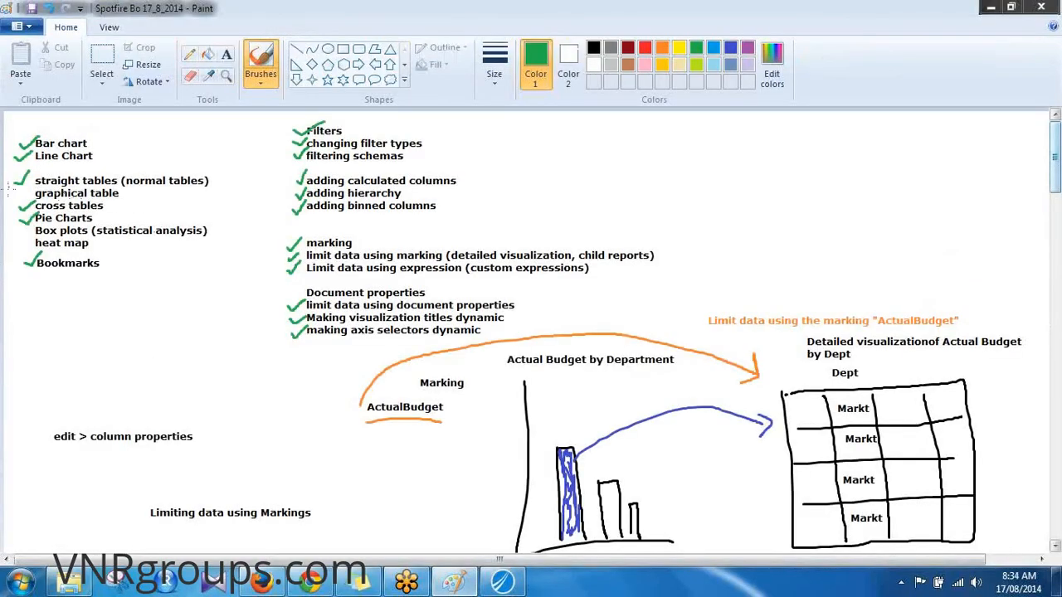